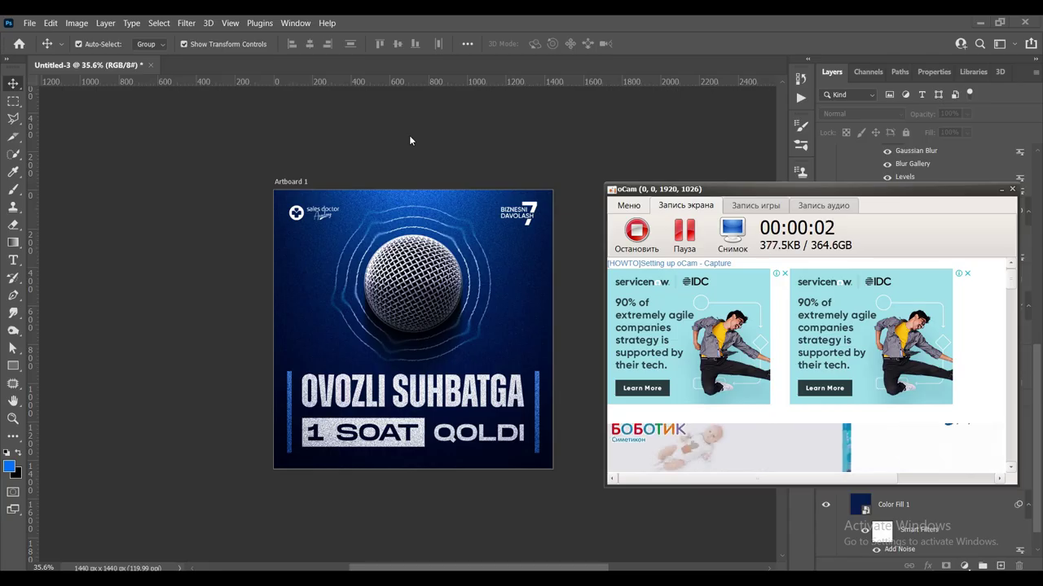
# Create Untitled-4, a 1440 × 1440 px artboard document at 120 ppi, and select Layer 1.
pyautogui.scroll(2, 399, 244)
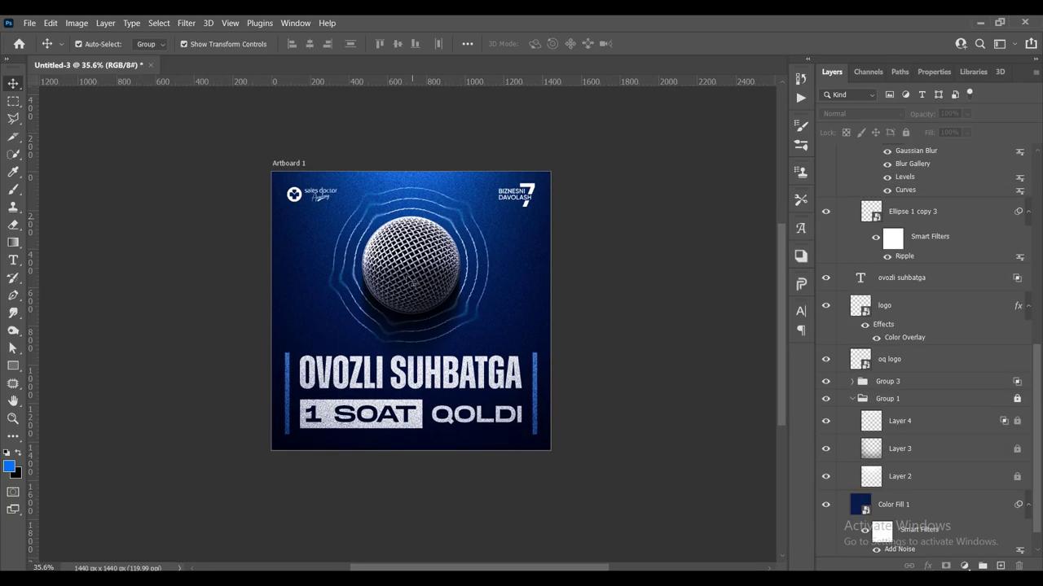
pyautogui.scroll(2, 388, 241)
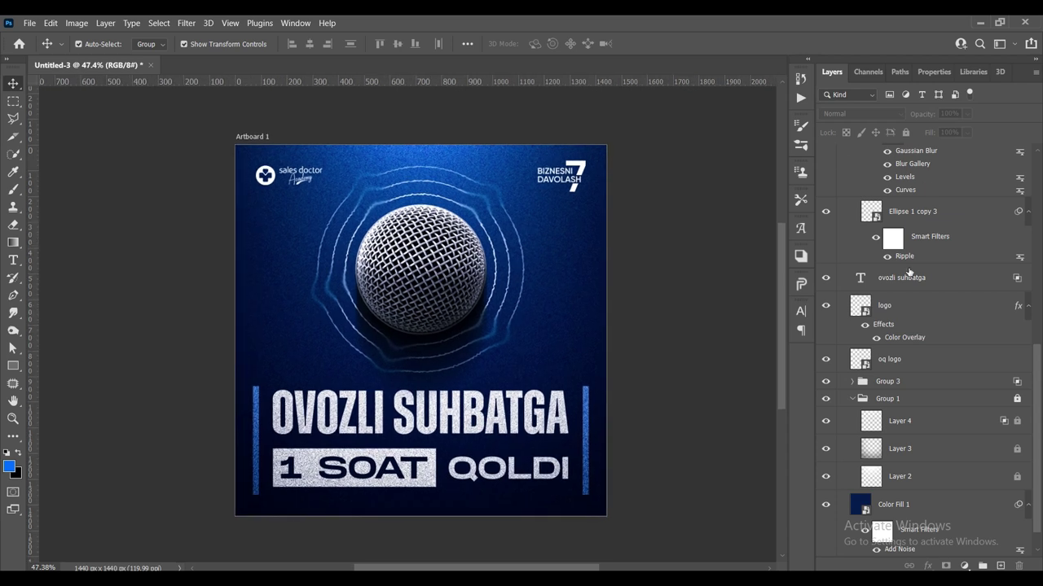
pyautogui.scroll(3, 915, 263)
pyautogui.scroll(3, 872, 197)
pyautogui.scroll(2, 872, 197)
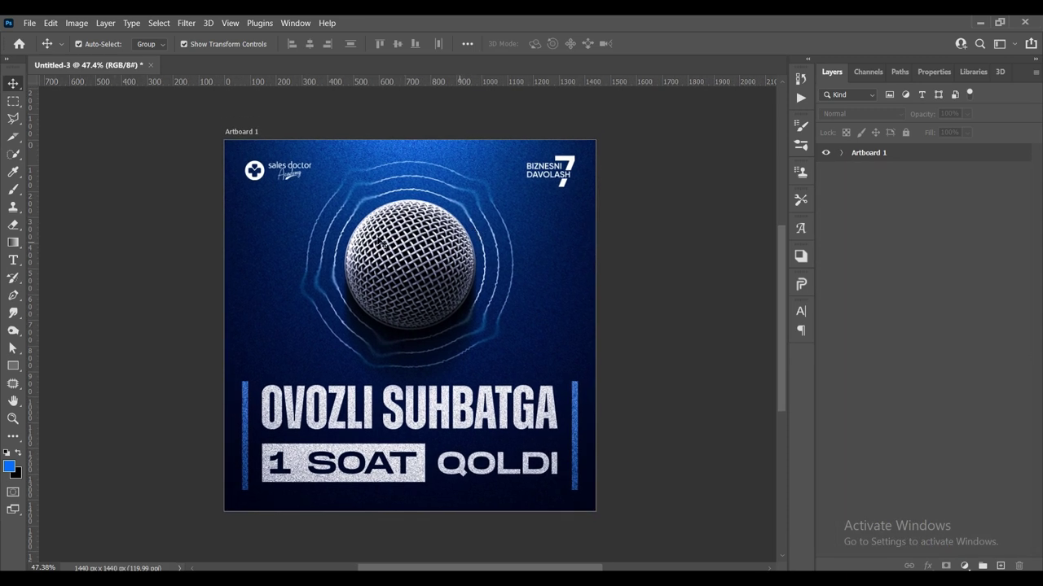
pyautogui.click(31, 23)
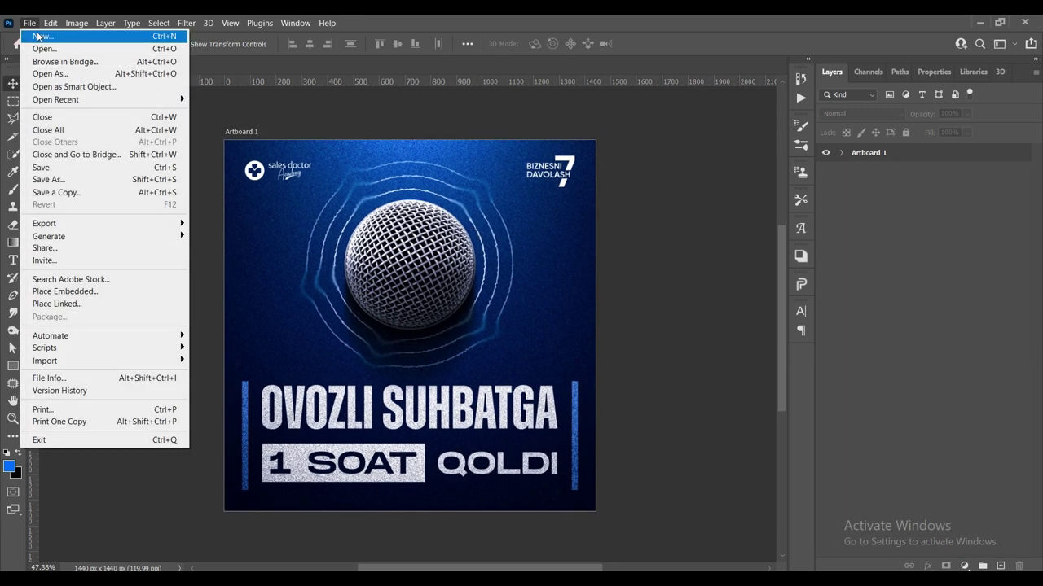
pyautogui.click(39, 36)
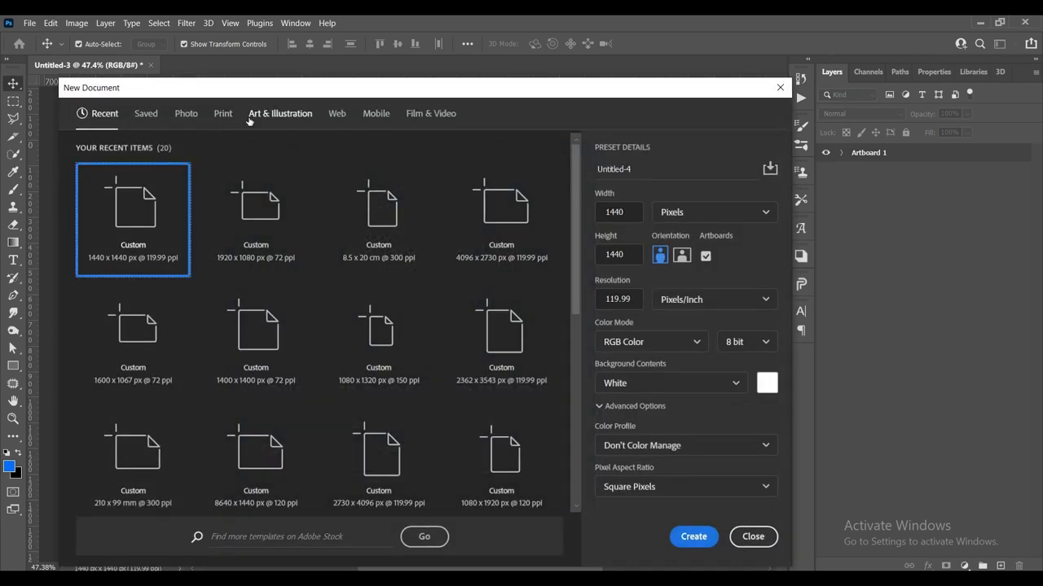
pyautogui.moveTo(622, 298); pyautogui.dragTo(601, 298)
pyautogui.write('120')
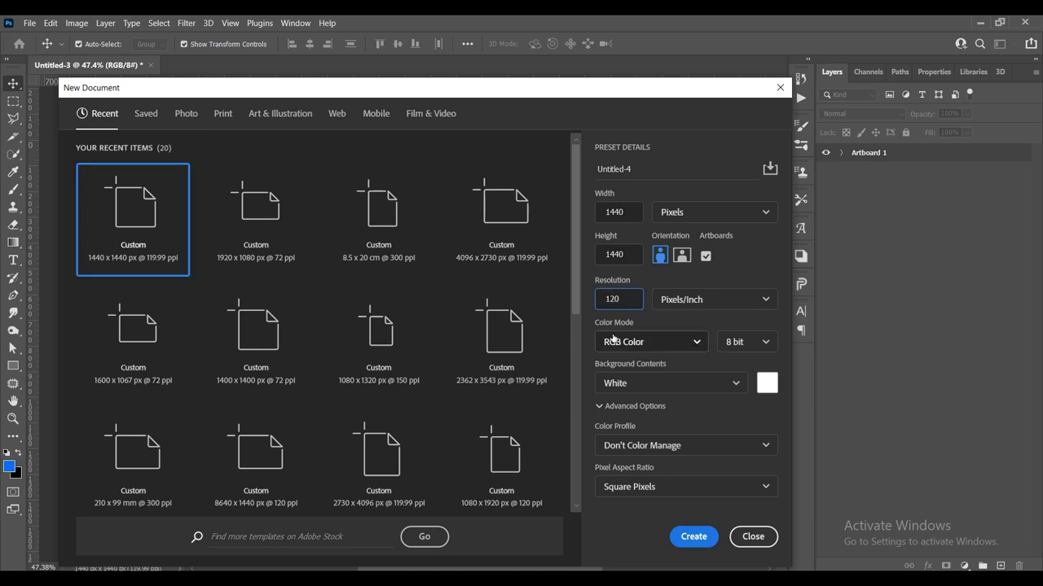
pyautogui.click(694, 541)
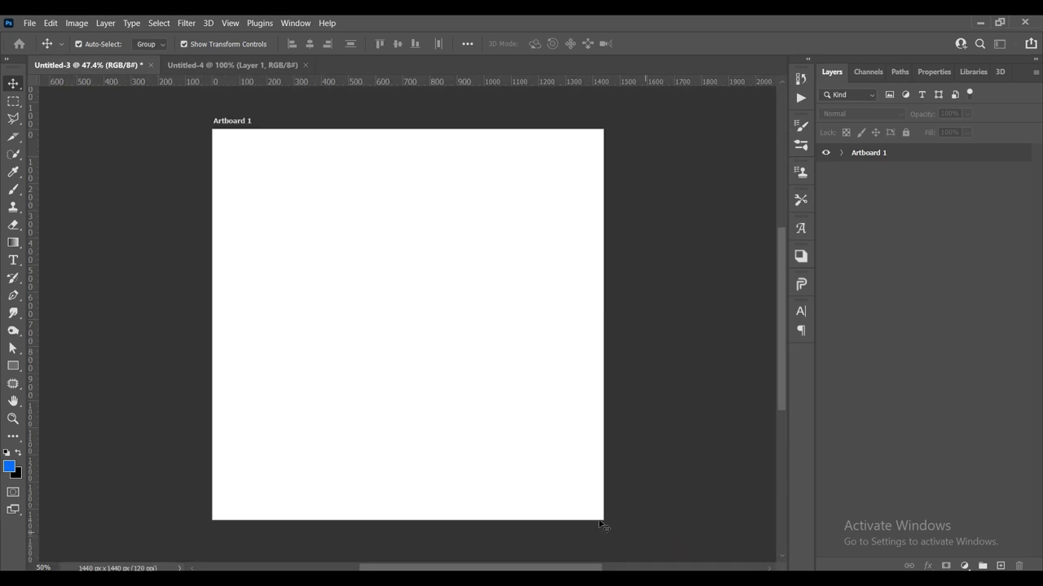
pyautogui.click(922, 185)
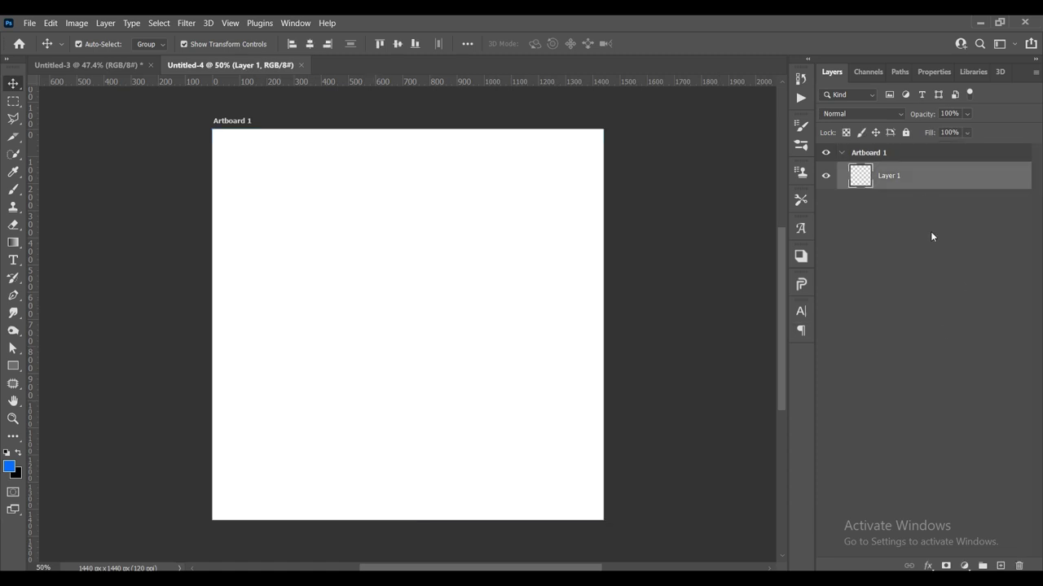
# Add a Solid Color fill layer, Color Fill 1, in navy #001d4c covering the artboard.
pyautogui.click(963, 565)
pyautogui.click(833, 433)
pyautogui.click(966, 566)
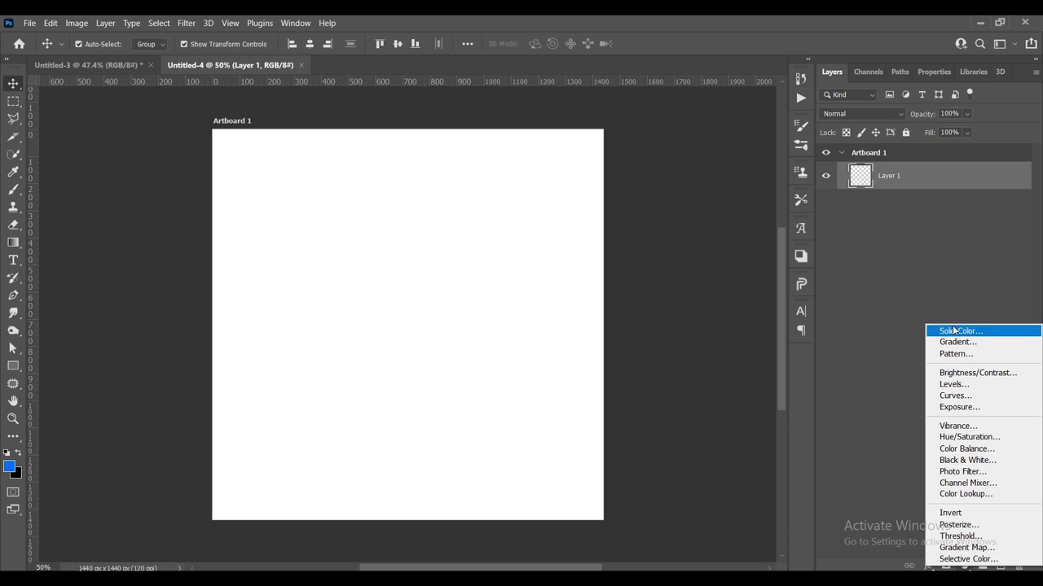
pyautogui.click(955, 330)
pyautogui.write('001d4c')
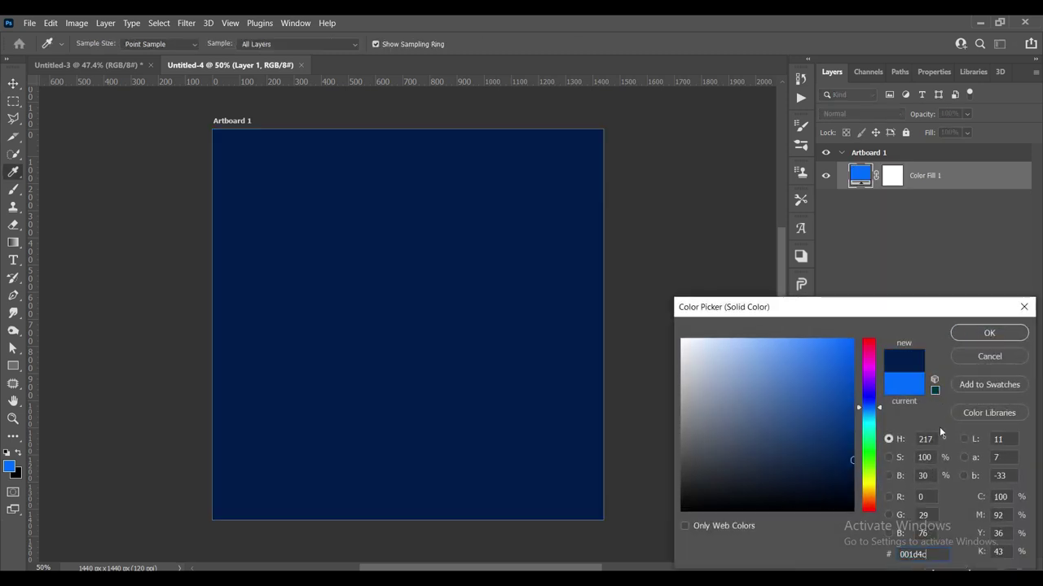
pyautogui.moveTo(930, 558); pyautogui.dragTo(896, 560)
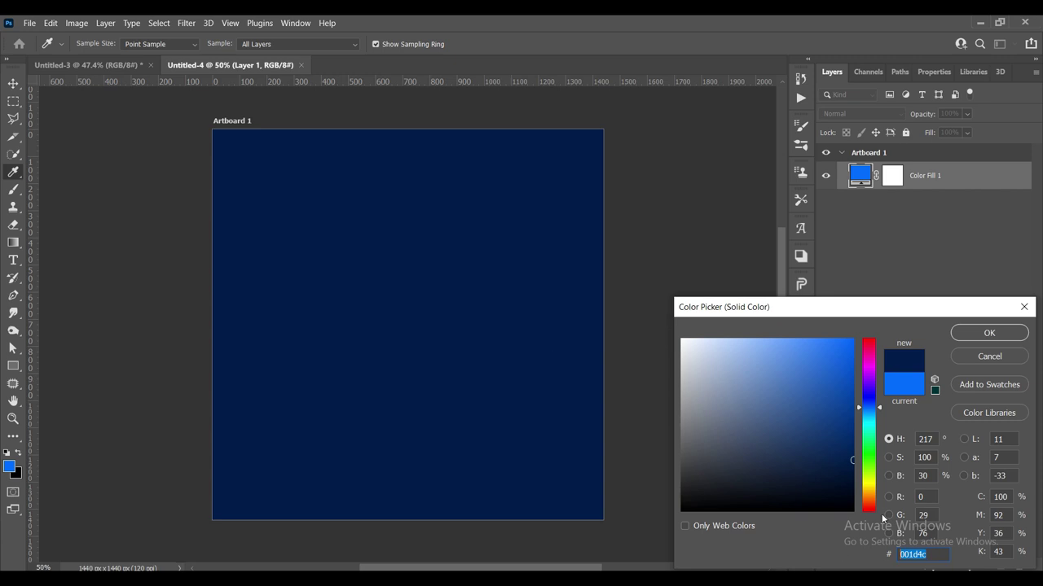
pyautogui.click(1001, 336)
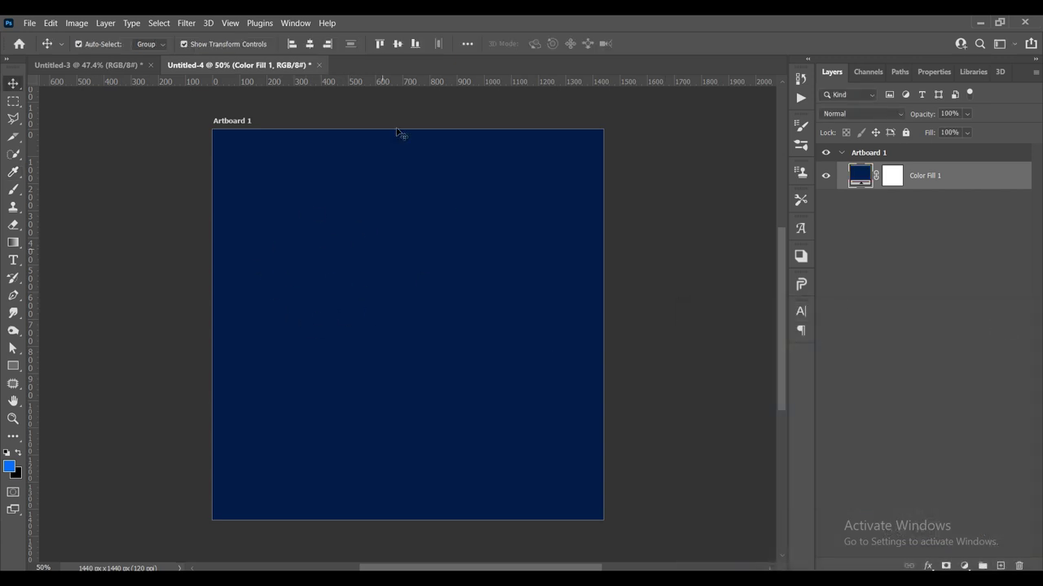
pyautogui.click(187, 23)
pyautogui.moveTo(197, 223)
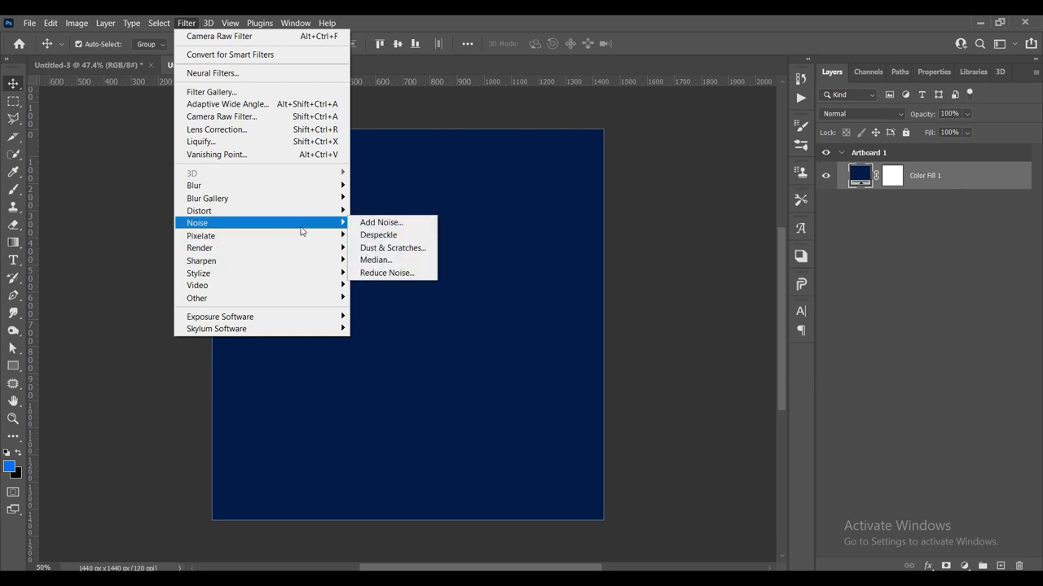
# Convert the fill to a smart object and apply Add Noise at 6%, Gaussian, monochromatic.
pyautogui.click(368, 225)
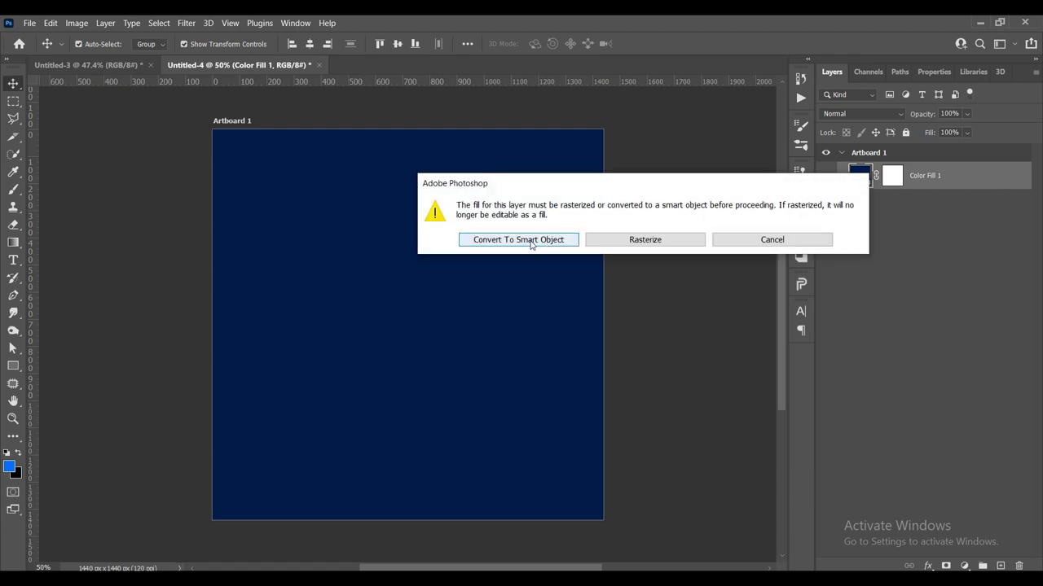
pyautogui.click(532, 241)
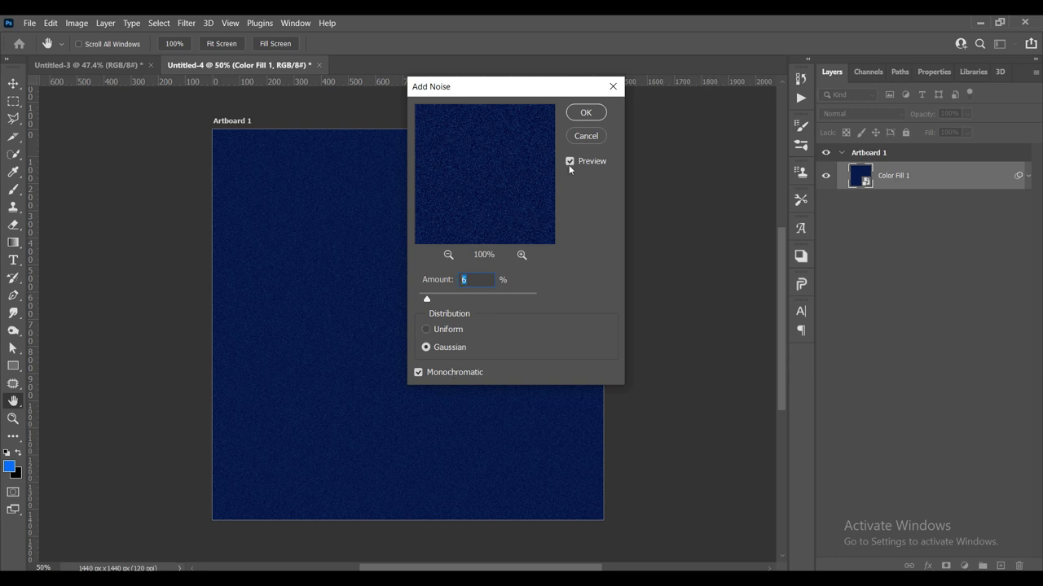
pyautogui.click(586, 113)
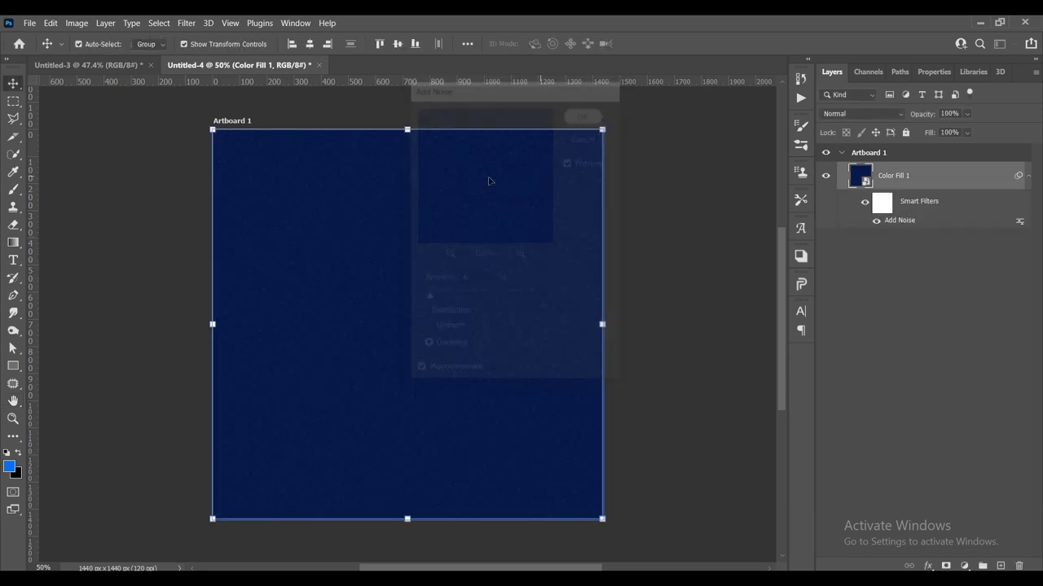
pyautogui.click(231, 23)
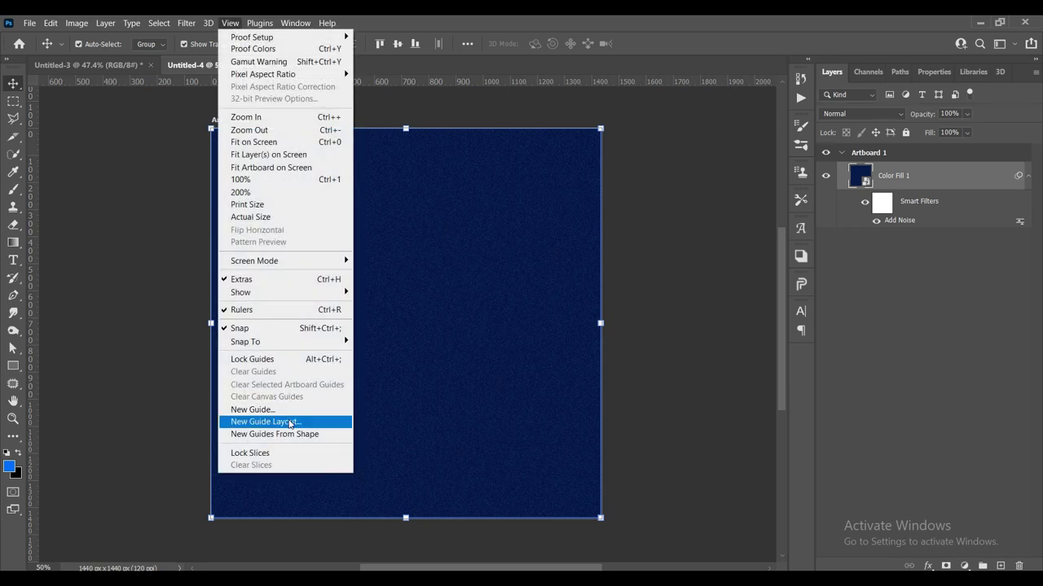
# Create a guide layout with 80 px margins on all four sides.
pyautogui.click(288, 423)
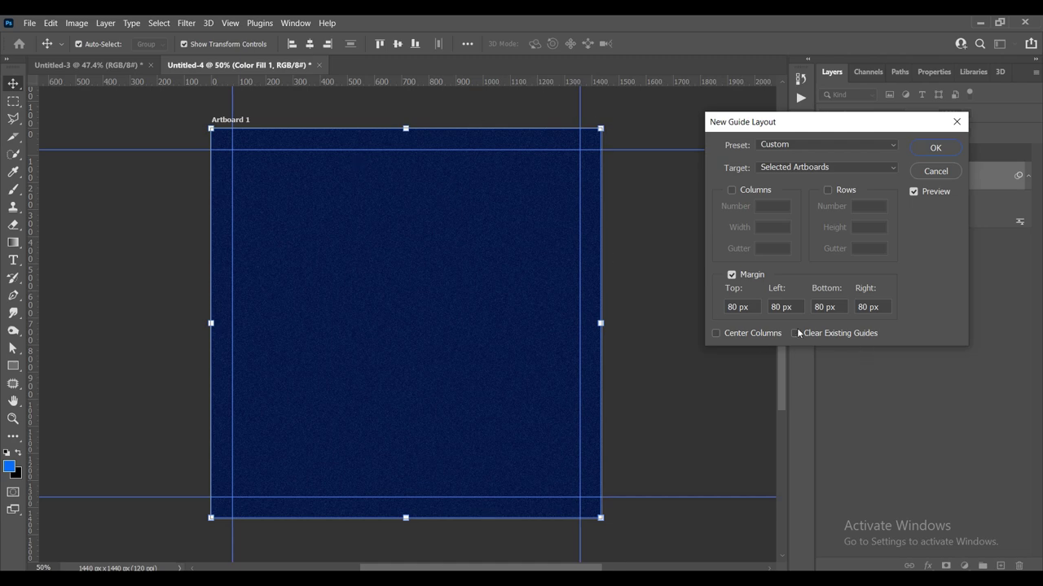
pyautogui.click(754, 309)
pyautogui.press('Tab')
pyautogui.press('Tab')
pyautogui.click(912, 192)
pyautogui.click(933, 149)
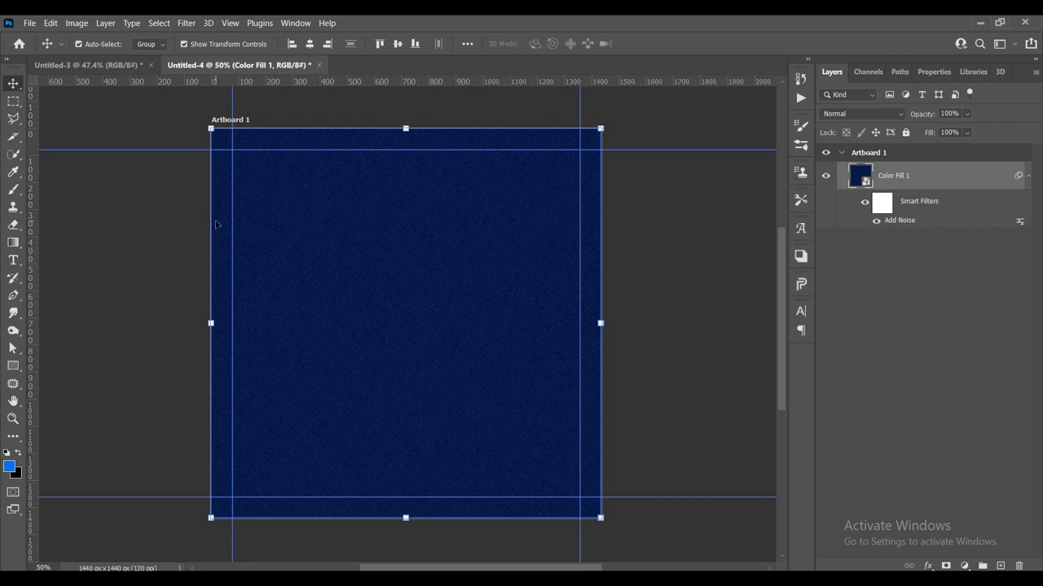
# Drag the 'oq logo' file from the 4-dars folder onto the artboard.
pyautogui.scroll(2, 268, 214)
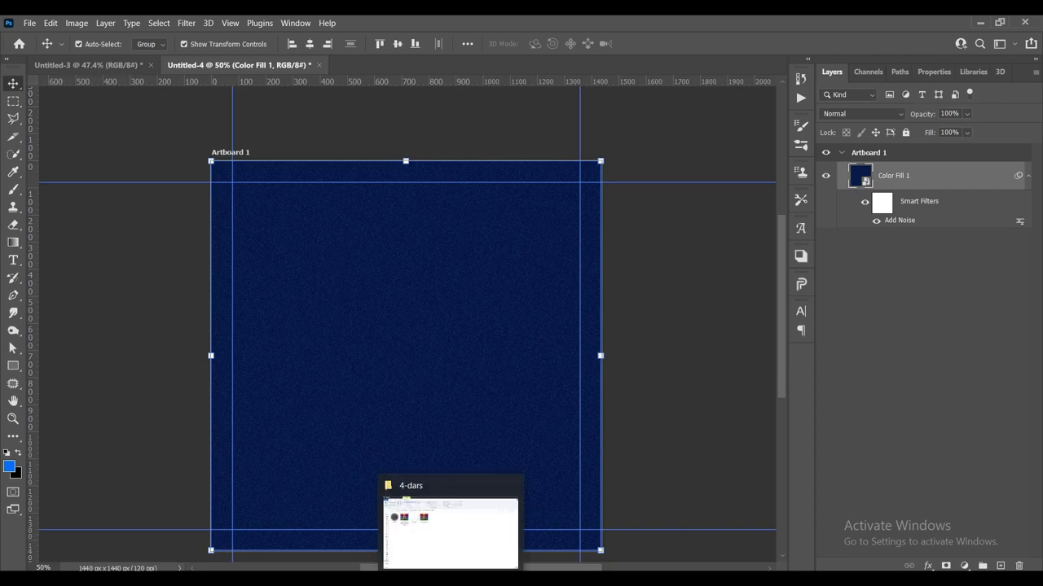
pyautogui.click(431, 526)
pyautogui.click(238, 175)
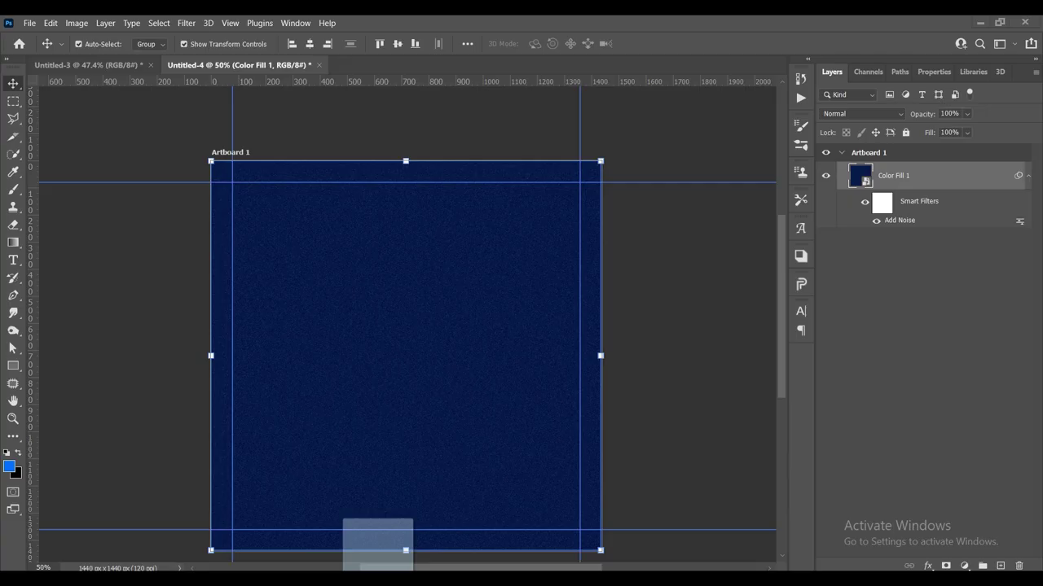
pyautogui.moveTo(237, 175); pyautogui.dragTo(330, 218)
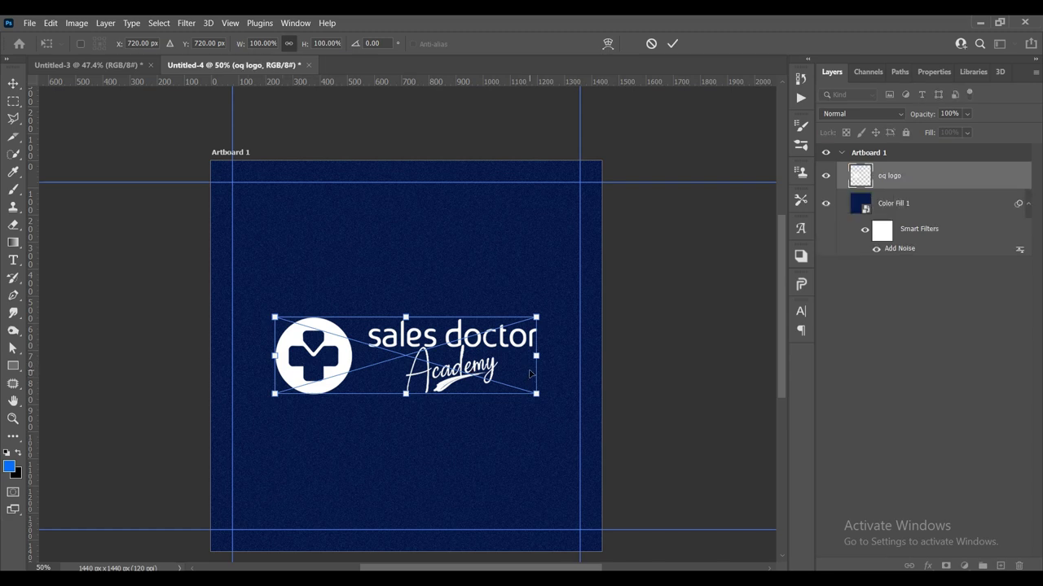
# Scale the logo to 25% and commit it in the top-left margin corner.
pyautogui.moveTo(536, 356); pyautogui.dragTo(434, 361)
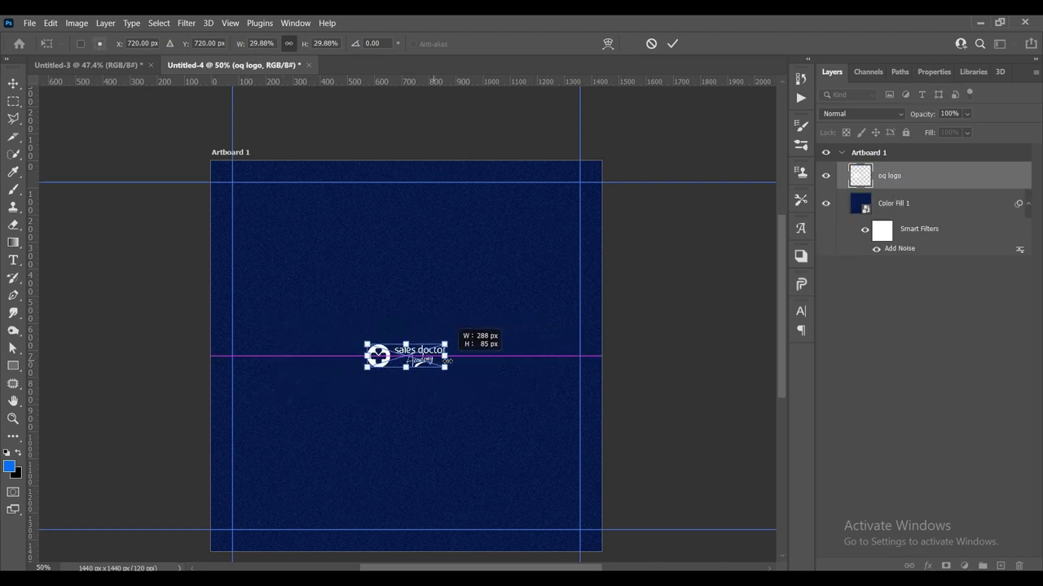
pyautogui.hotkey('ctrl', 'z')
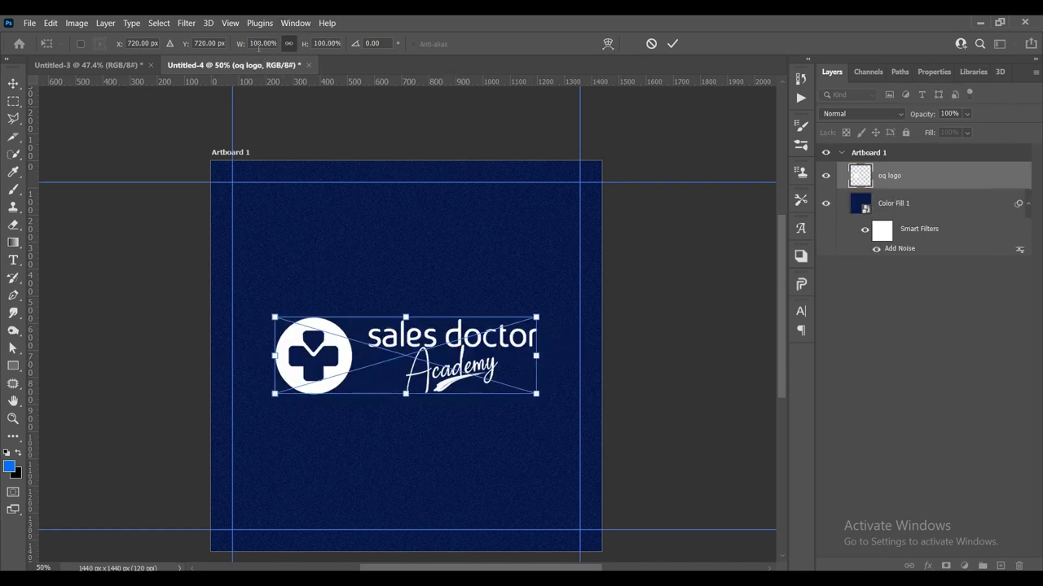
pyautogui.doubleClick(254, 43)
pyautogui.write('20')
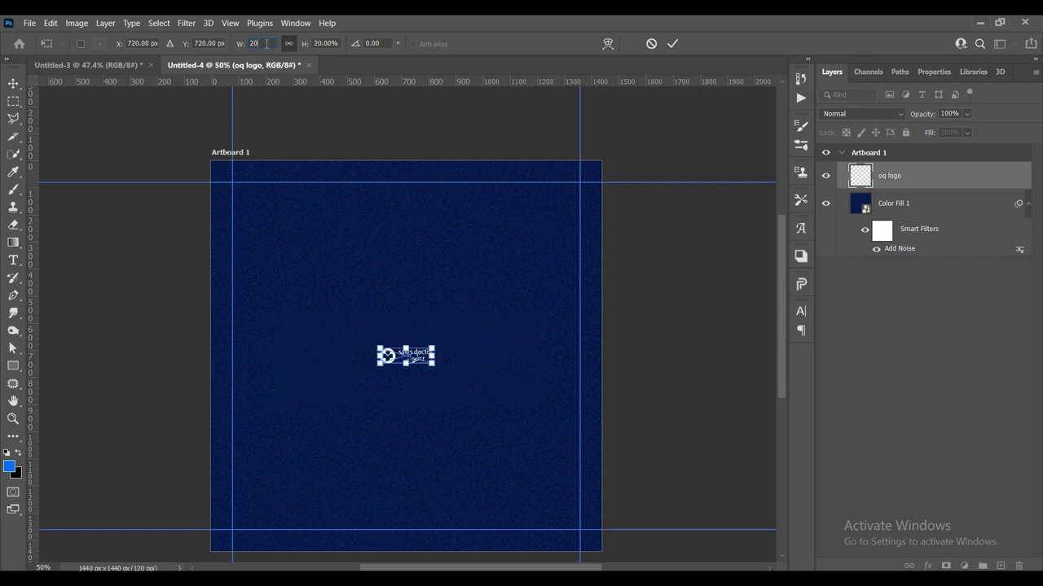
pyautogui.write('25')
pyautogui.scroll(2, 318, 212)
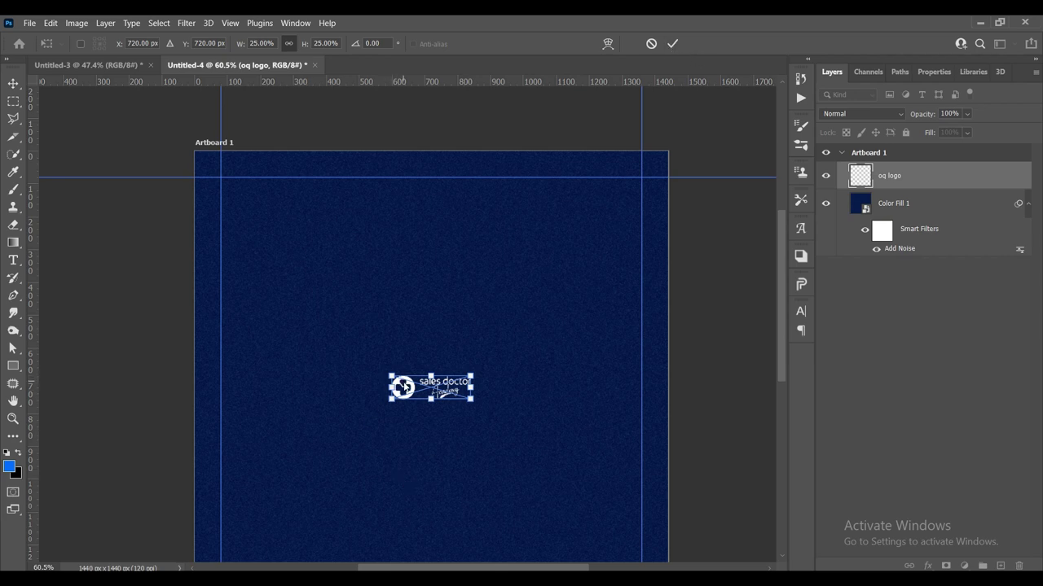
pyautogui.moveTo(405, 389); pyautogui.dragTo(233, 190)
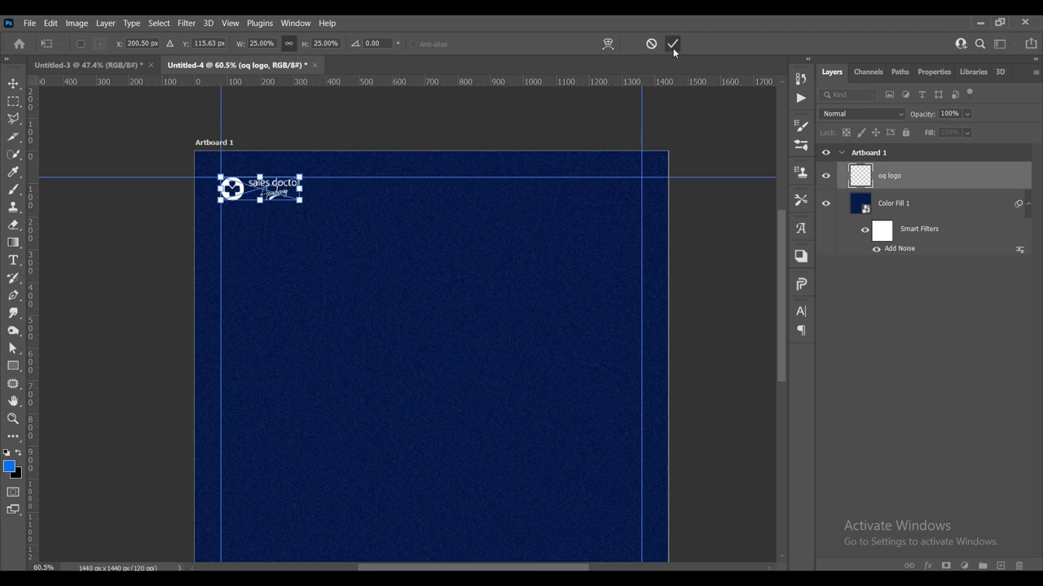
pyautogui.click(673, 46)
# Select the navy background fill layer and reposition the view of the artboard.
pyautogui.scroll(-1, 356, 237)
pyautogui.scroll(1, 356, 237)
pyautogui.moveTo(356, 284)
pyautogui.mouseDown()
pyautogui.moveTo(337, 224)
pyautogui.moveTo(342, 276)
pyautogui.moveTo(339, 255)
pyautogui.mouseUp()
pyautogui.scroll(-1, 337, 224)
pyautogui.scroll(1, 342, 228)
pyautogui.click(337, 258)
pyautogui.scroll(-2, 335, 260)
pyautogui.scroll(1, 356, 274)
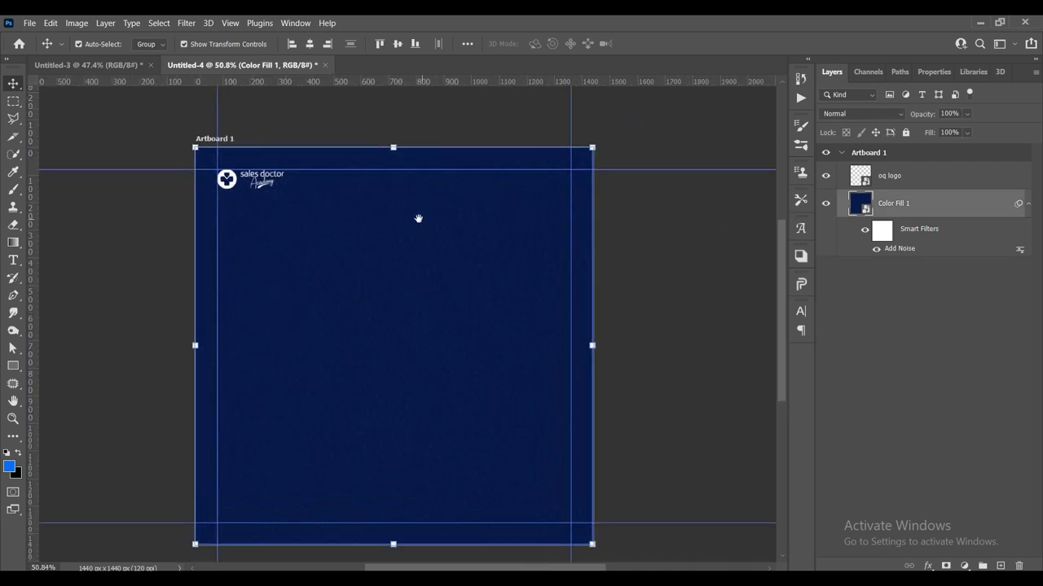
pyautogui.moveTo(418, 219); pyautogui.dragTo(433, 191)
pyautogui.scroll(2, 556, 170)
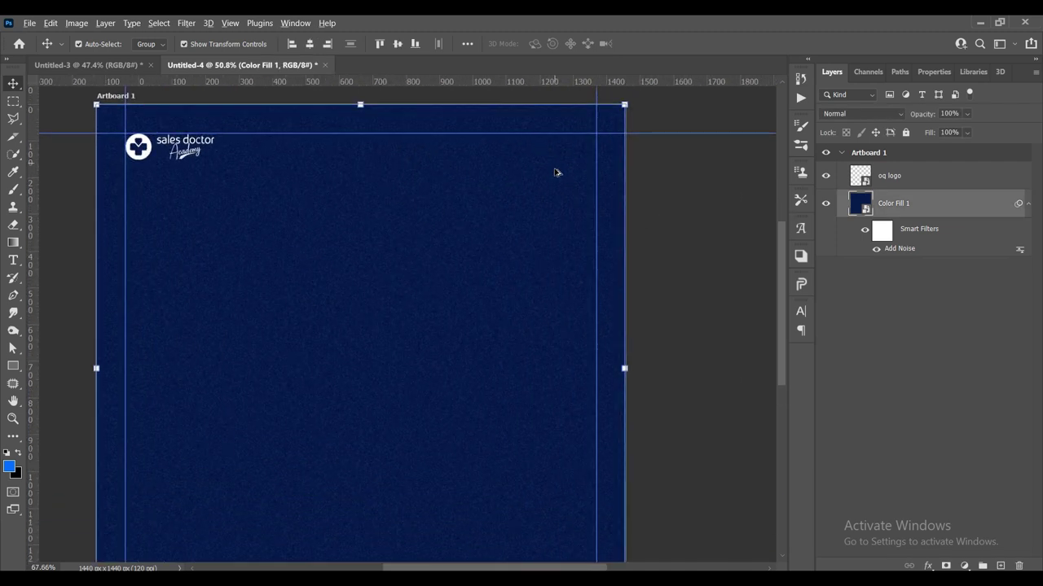
pyautogui.scroll(1, 533, 220)
pyautogui.scroll(1, 538, 224)
pyautogui.scroll(2, 545, 225)
pyautogui.moveTo(548, 222); pyautogui.dragTo(555, 267)
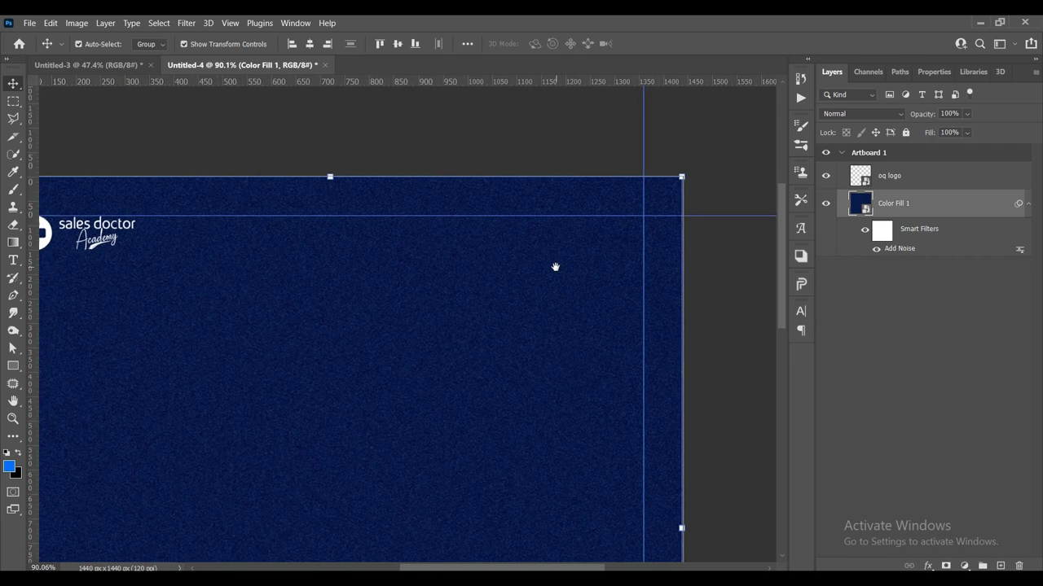
# Start a text layer in white SF Pro Display Medium at 24 pt.
pyautogui.press('t')
pyautogui.click(453, 277)
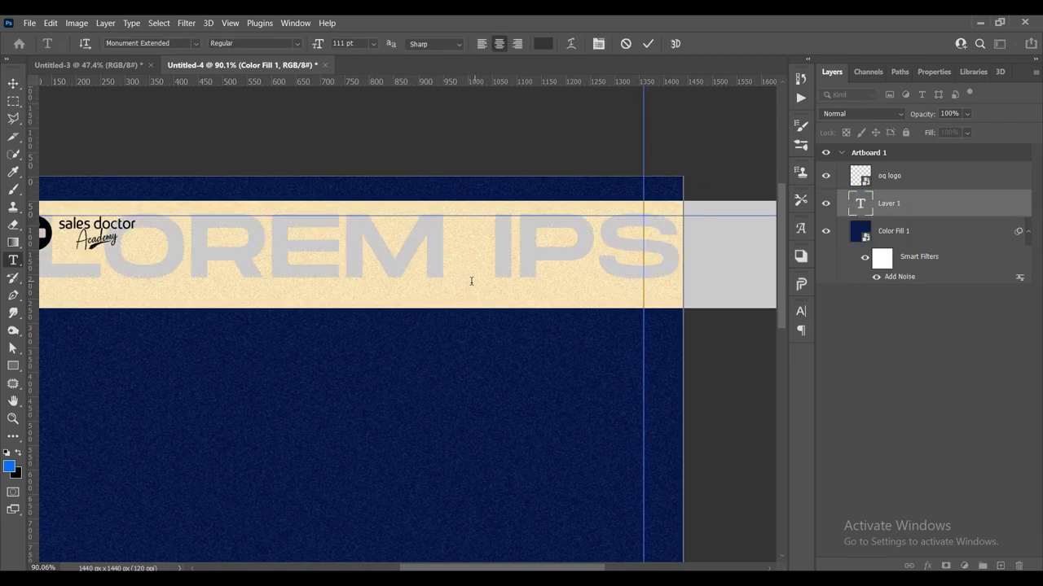
pyautogui.click(174, 43)
pyautogui.write('sf')
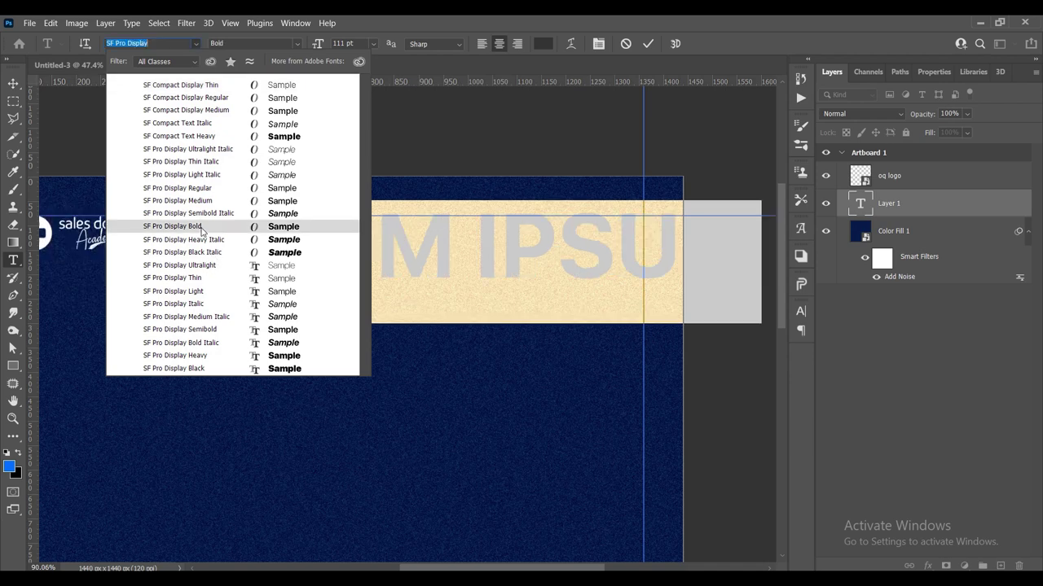
pyautogui.click(185, 201)
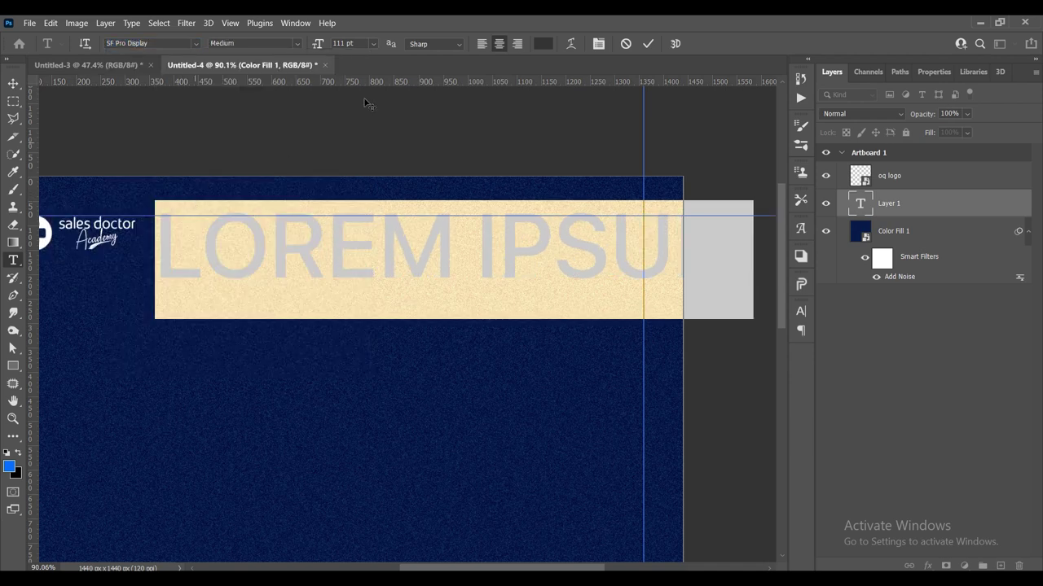
pyautogui.click(544, 44)
pyautogui.click(682, 340)
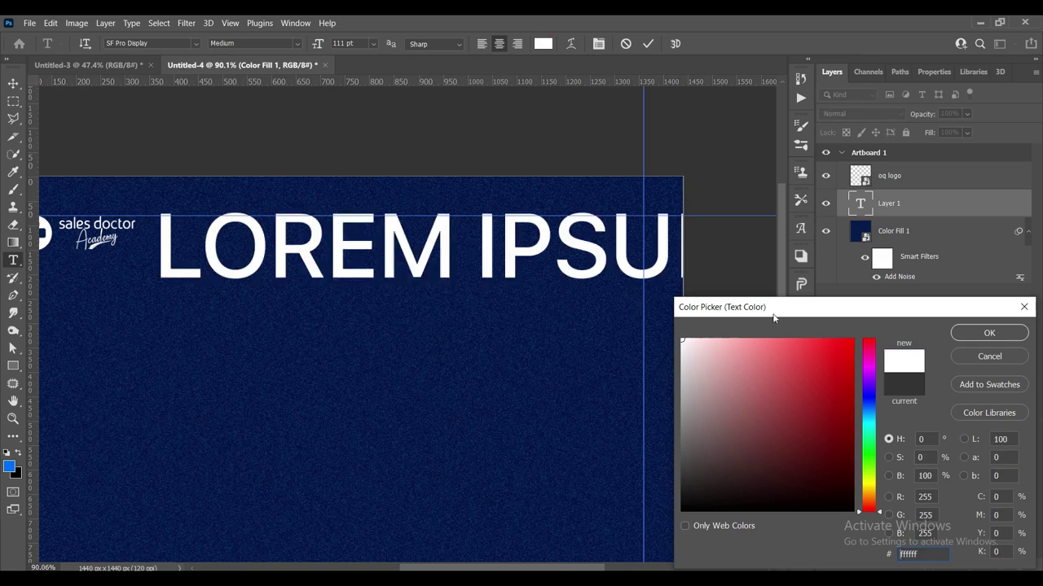
pyautogui.click(988, 334)
pyautogui.click(373, 44)
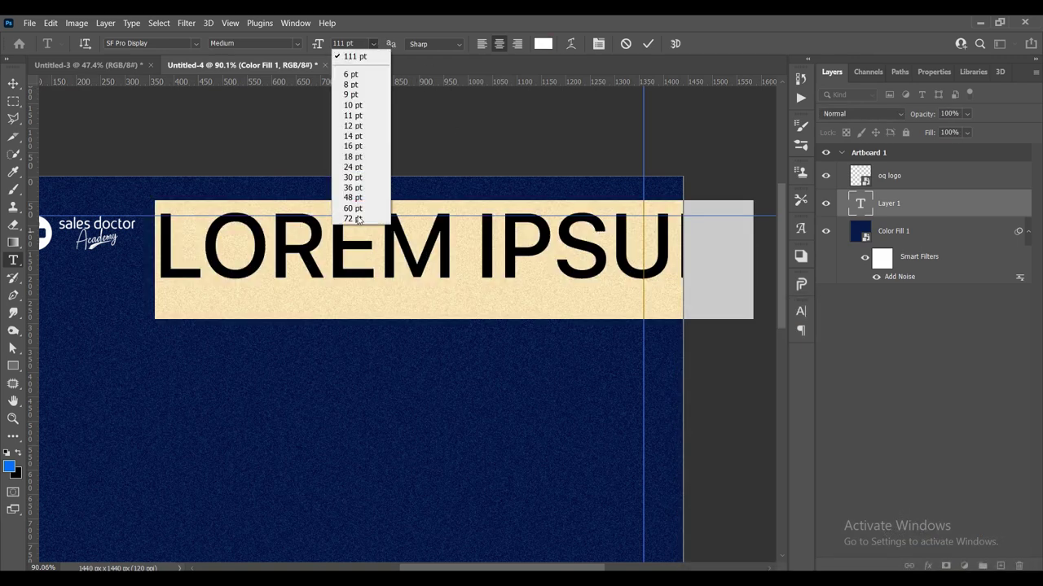
pyautogui.click(357, 168)
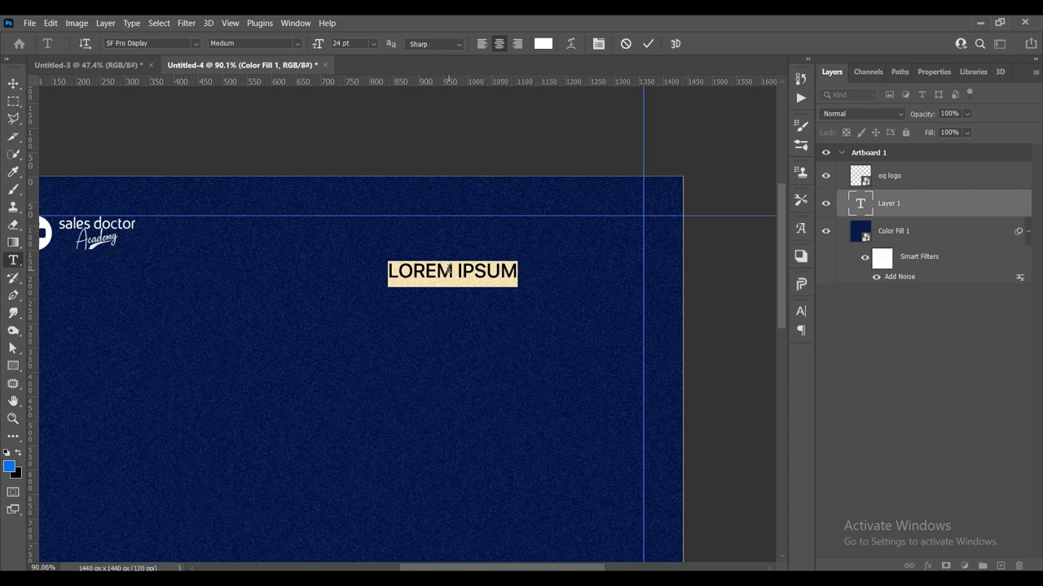
# Type the phone number and move it to the top-right margin guide.
pyautogui.write('90.955 ')
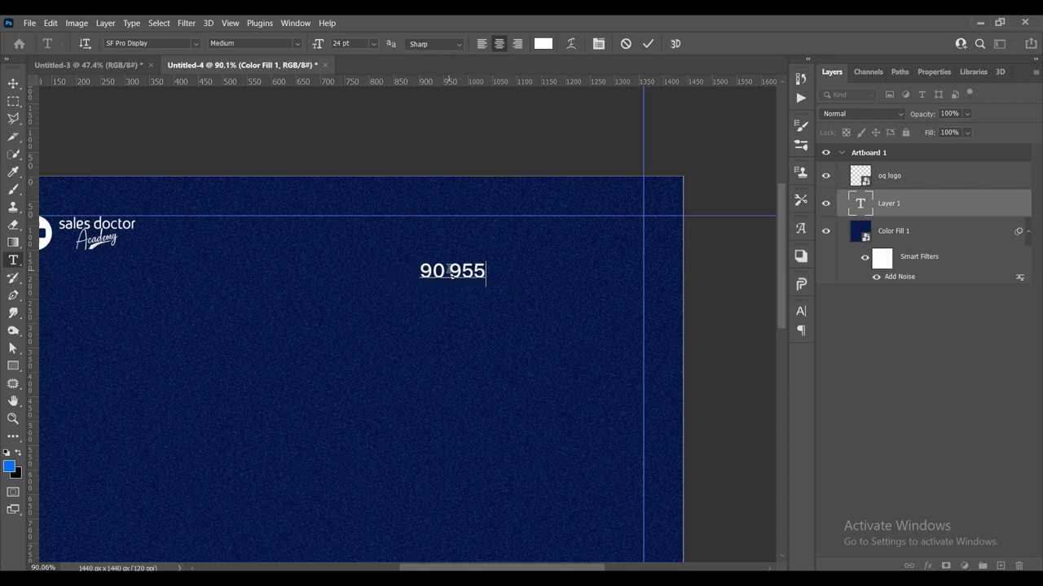
pyautogui.write('55 55')
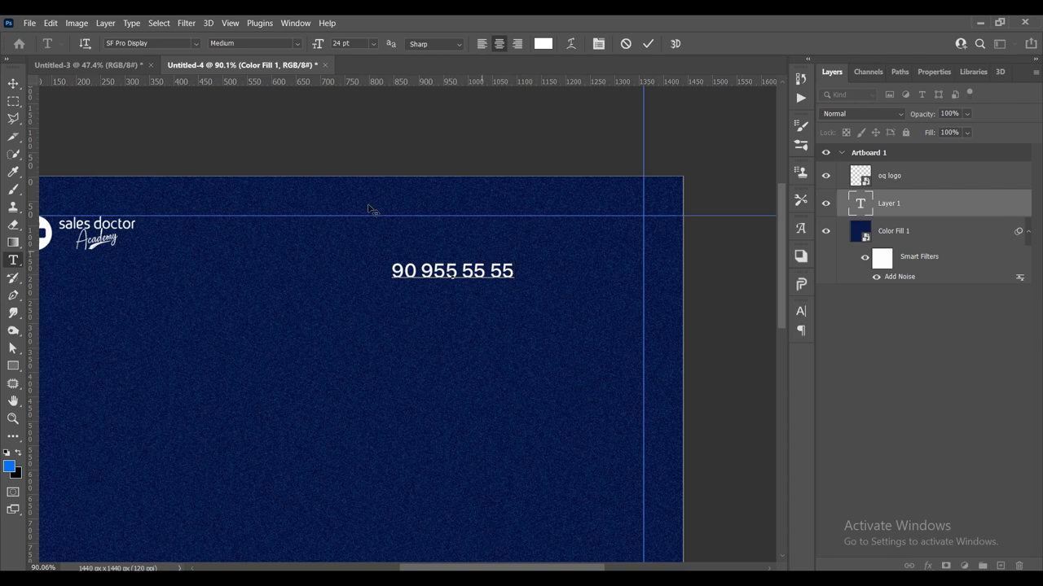
pyautogui.click(10, 85)
pyautogui.moveTo(423, 275)
pyautogui.mouseDown()
pyautogui.moveTo(553, 220)
pyautogui.moveTo(514, 234)
pyautogui.mouseUp()
pyautogui.scroll(-2, 561, 258)
pyautogui.scroll(2, 539, 225)
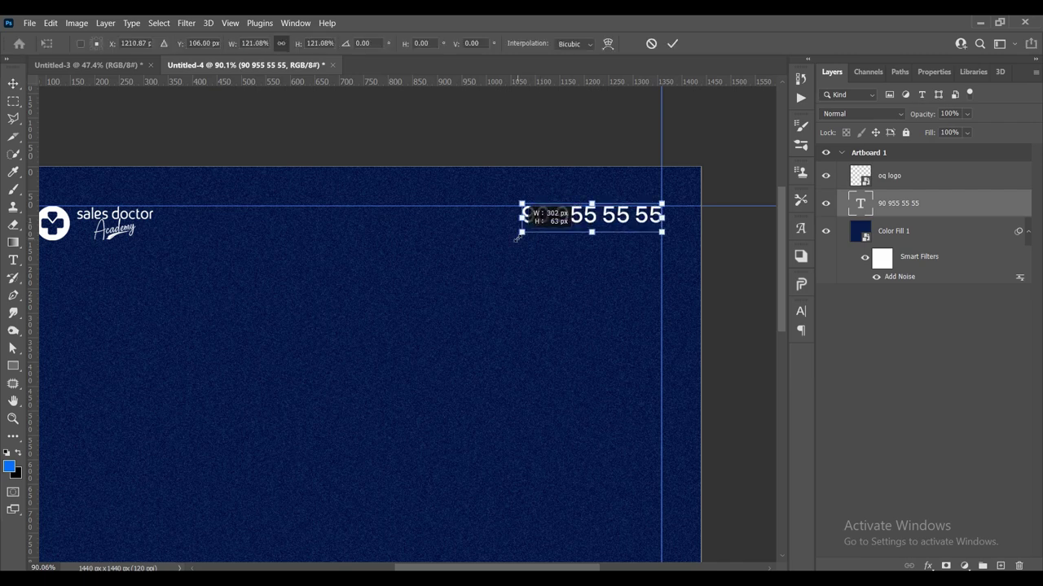
pyautogui.moveTo(645, 218); pyautogui.dragTo(641, 222)
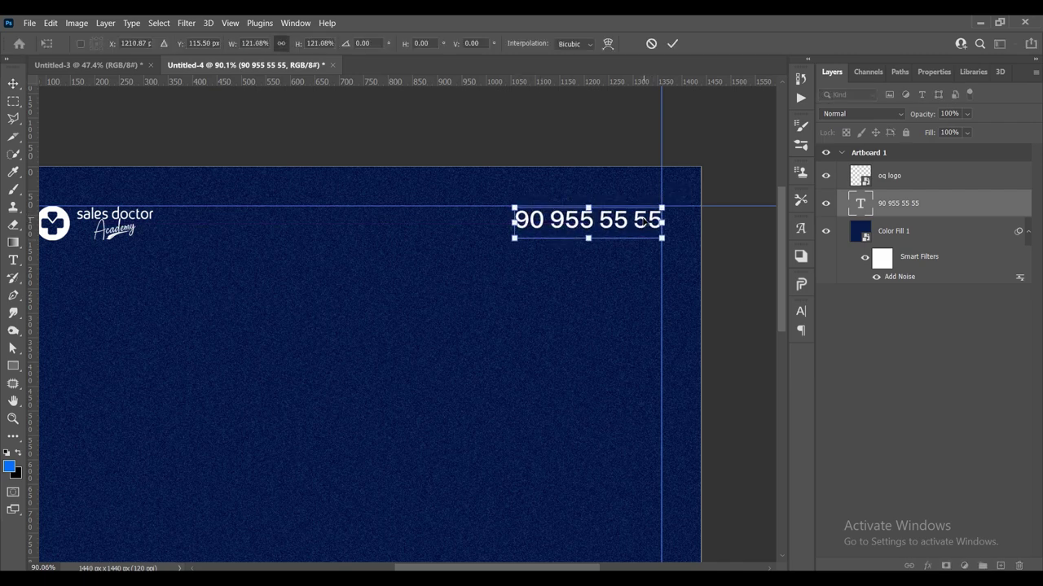
pyautogui.press('Return')
# Scale the phone number text down to about 79% of its size.
pyautogui.scroll(5, 586, 177)
pyautogui.hscroll(-3, 605, 221)
pyautogui.hscroll(-5, 417, 251)
pyautogui.hscroll(-3, 164, 196)
pyautogui.hscroll(-2, 164, 195)
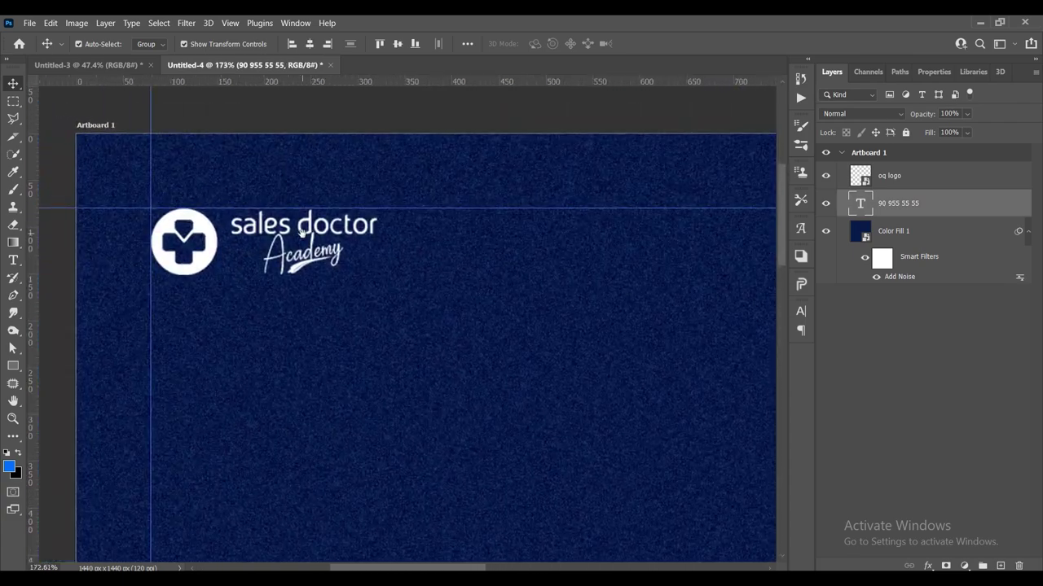
pyautogui.hscroll(3, 234, 224)
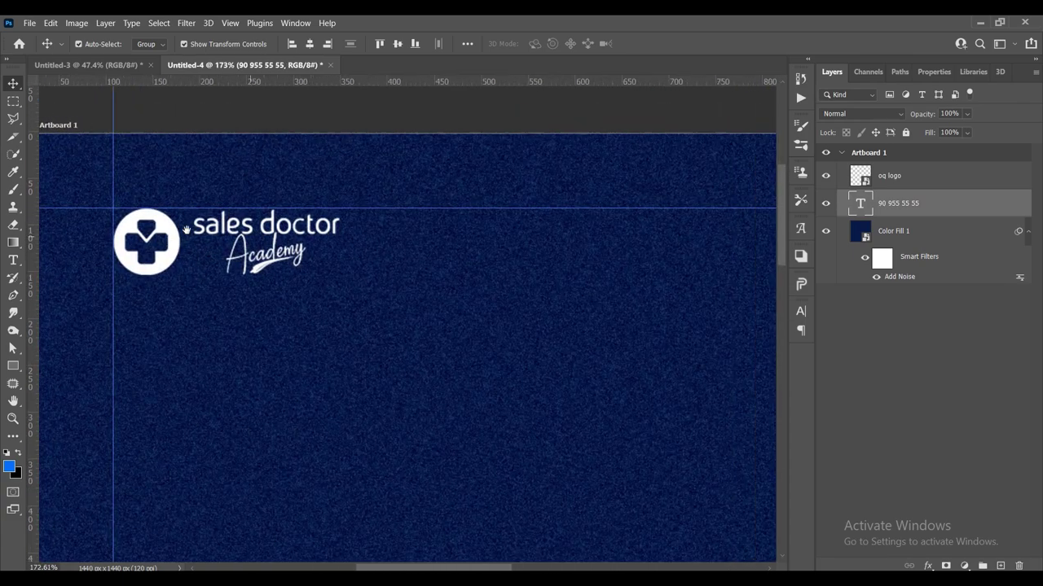
pyautogui.hscroll(10, 302, 236)
pyautogui.scroll(-2, 303, 235)
pyautogui.scroll(-2, 679, 224)
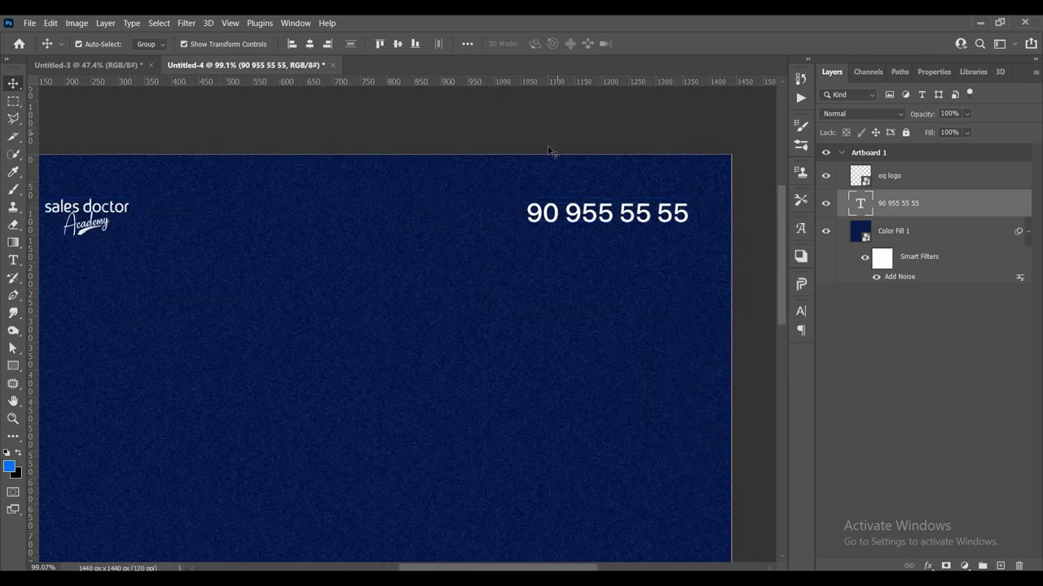
pyautogui.hscroll(-3, 483, 216)
pyautogui.scroll(-3, 353, 239)
pyautogui.scroll(-1, 432, 281)
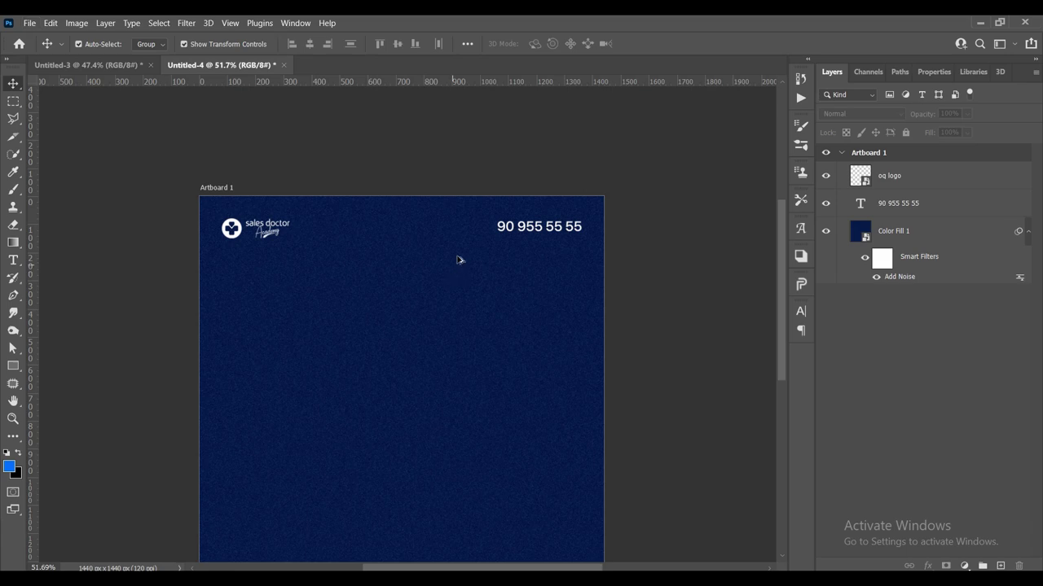
pyautogui.scroll(1, 466, 266)
pyautogui.click(540, 228)
pyautogui.scroll(3, 552, 220)
pyautogui.scroll(1, 552, 220)
pyautogui.scroll(1, 546, 223)
pyautogui.scroll(1, 538, 228)
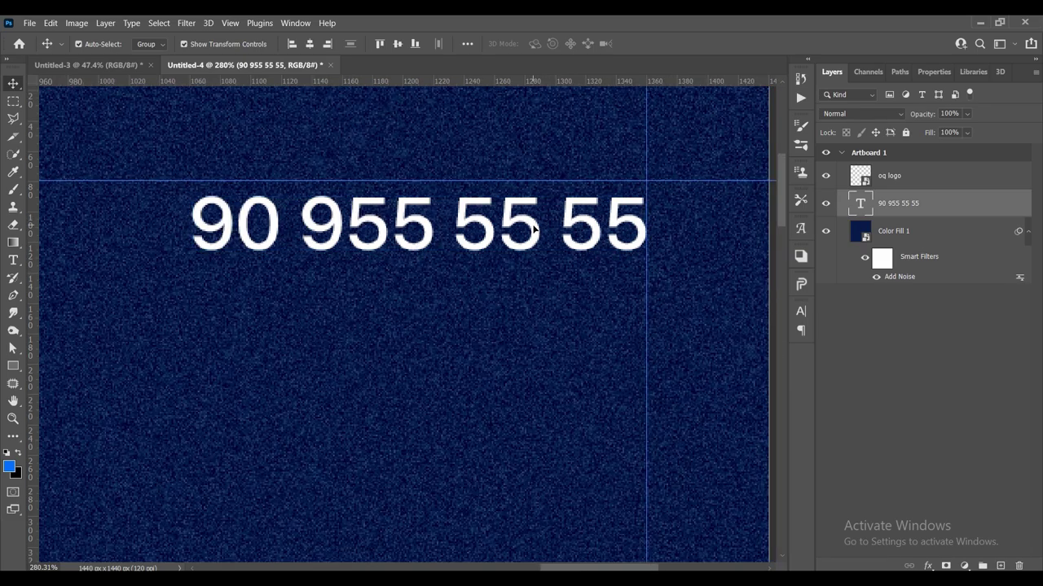
pyautogui.scroll(-4, 559, 242)
pyautogui.scroll(-3, 588, 249)
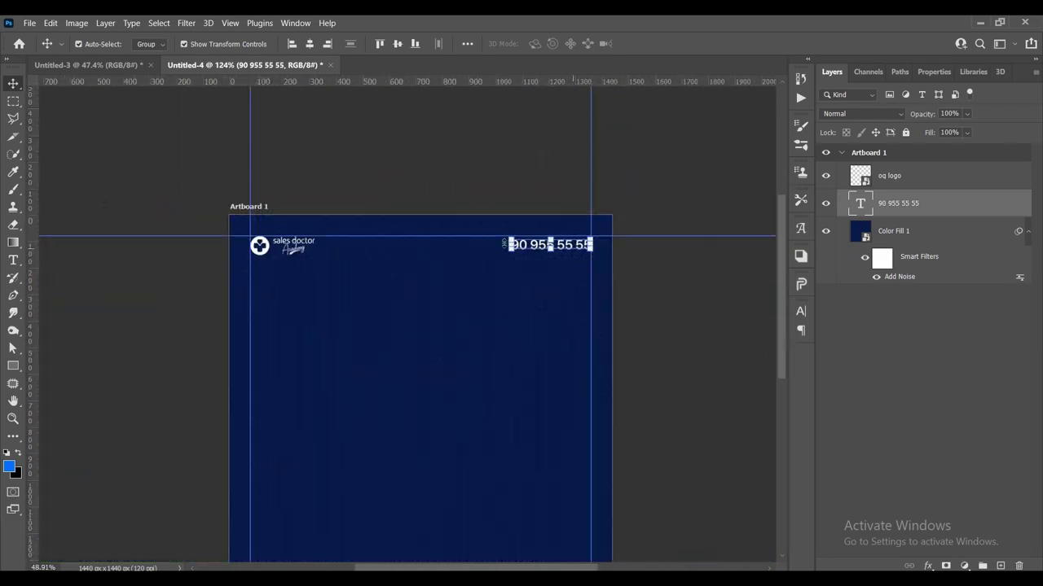
pyautogui.scroll(2, 509, 244)
pyautogui.scroll(3, 488, 248)
pyautogui.click(431, 250)
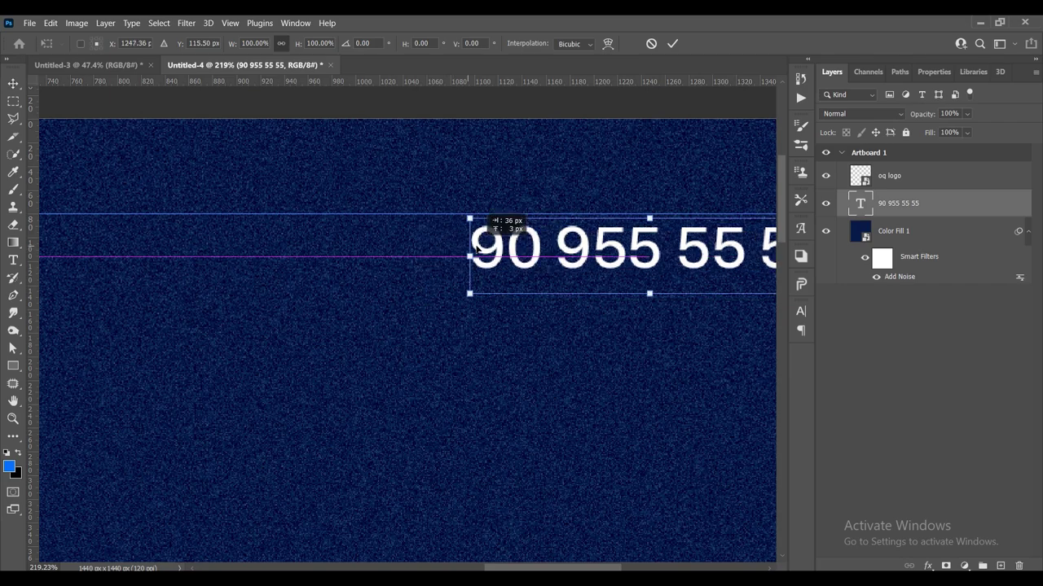
pyautogui.moveTo(425, 259); pyautogui.dragTo(500, 259)
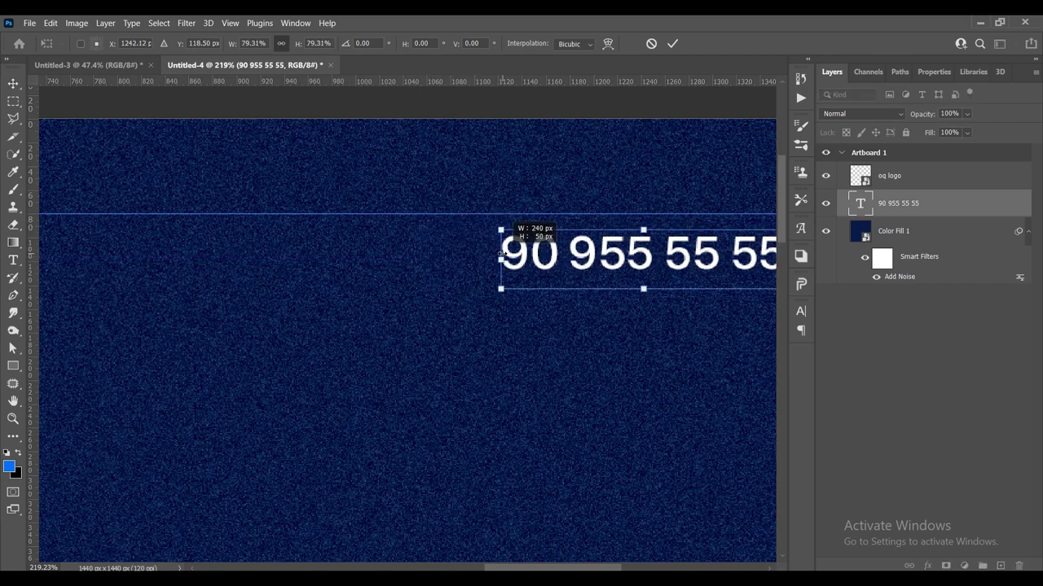
pyautogui.press('Return')
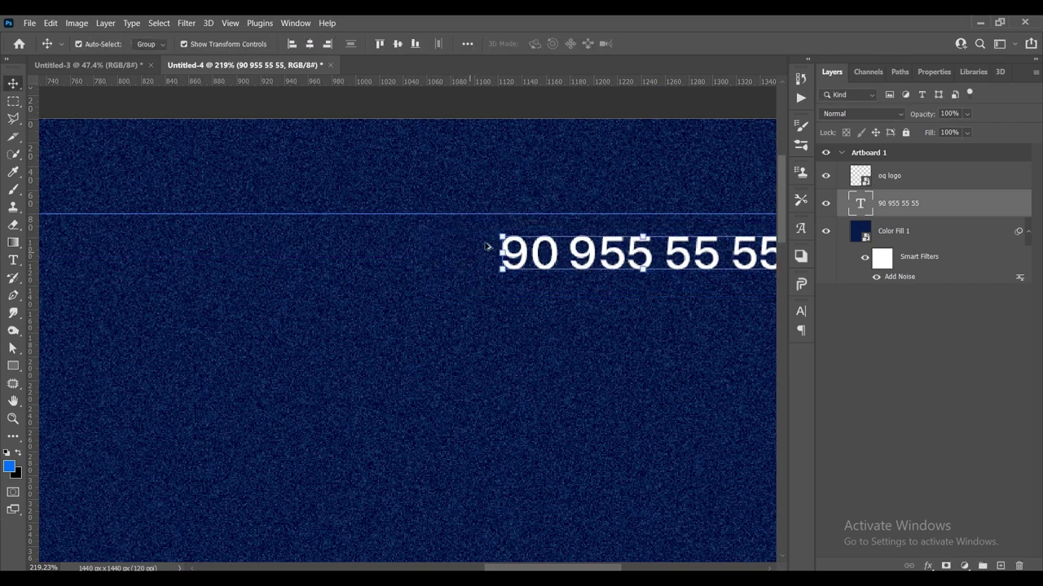
# Check the text's character properties and nudge the phone number level with the logo.
pyautogui.scroll(-2, 482, 244)
pyautogui.click(943, 78)
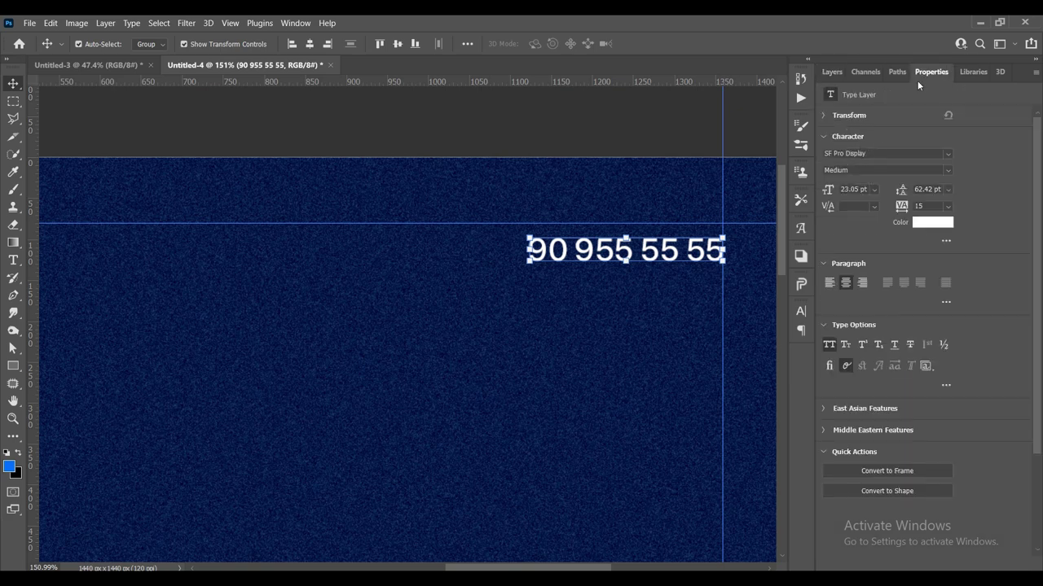
pyautogui.click(831, 72)
pyautogui.scroll(-2, 576, 221)
pyautogui.scroll(-2, 530, 249)
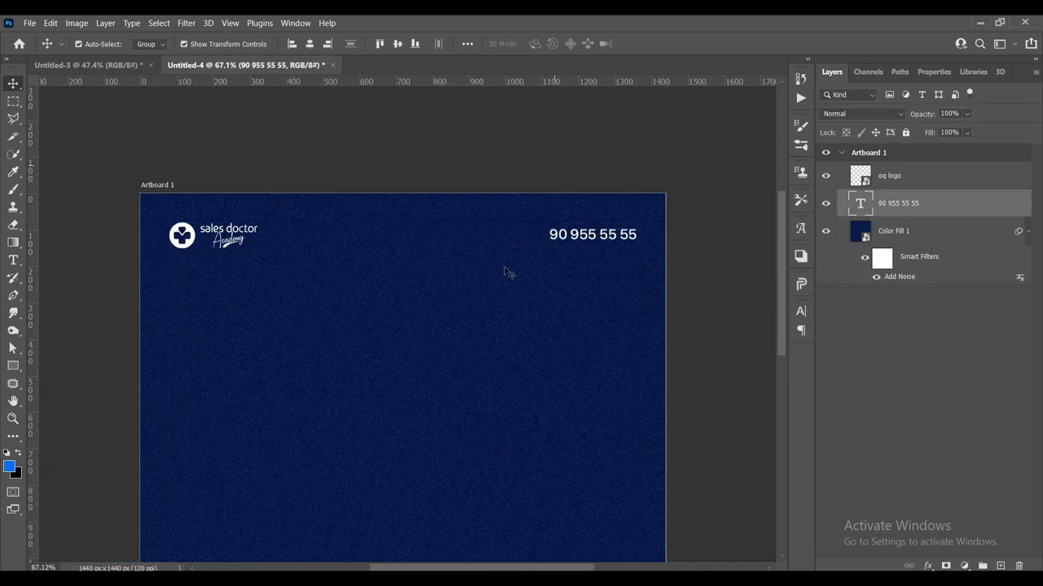
pyautogui.scroll(-1, 495, 233)
pyautogui.scroll(-2, 516, 328)
pyautogui.scroll(2, 570, 204)
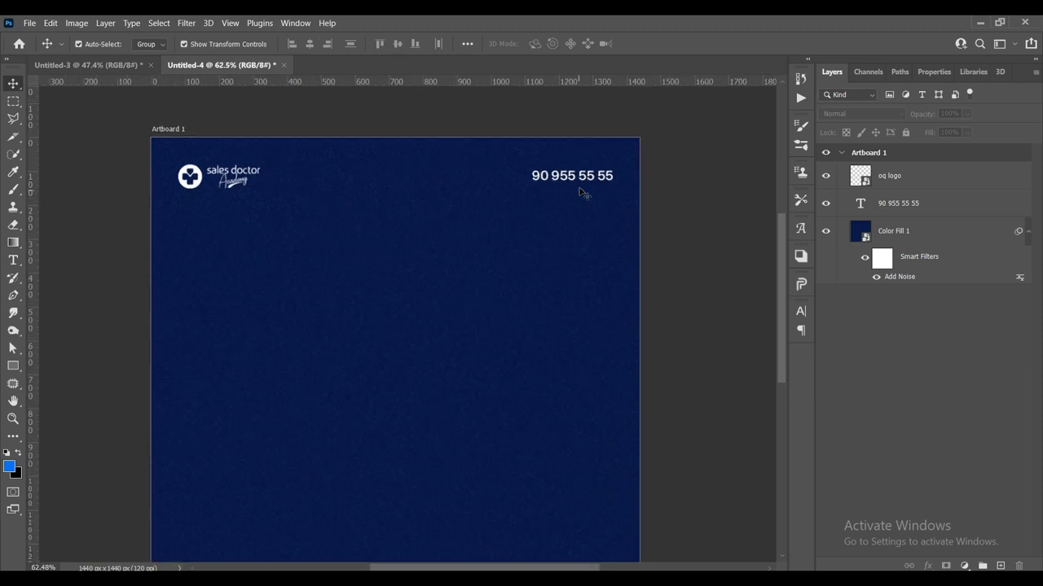
pyautogui.scroll(2, 579, 188)
pyautogui.scroll(1, 576, 181)
pyautogui.moveTo(578, 181); pyautogui.dragTo(580, 183)
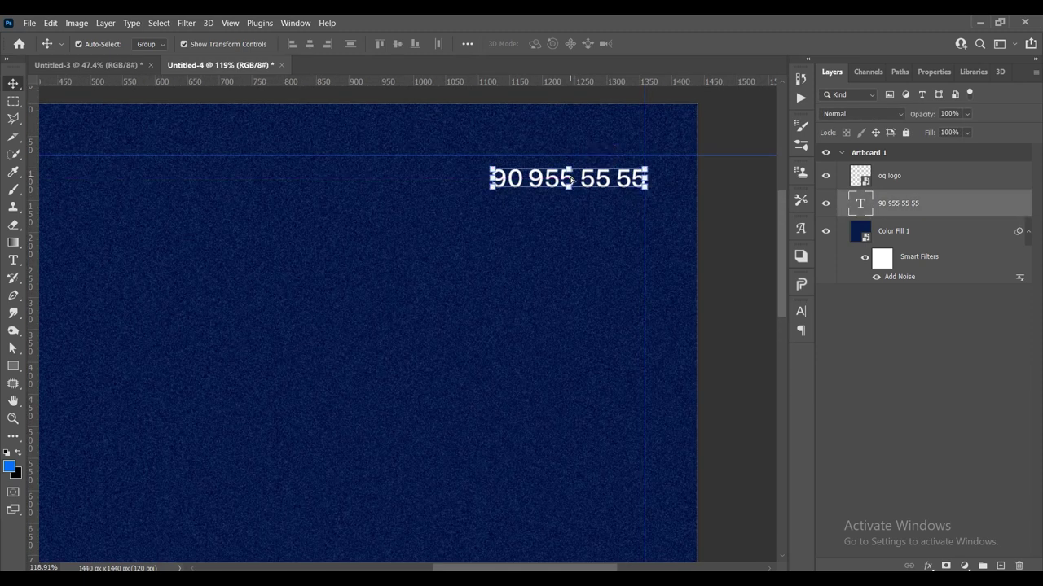
pyautogui.scroll(-3, 619, 179)
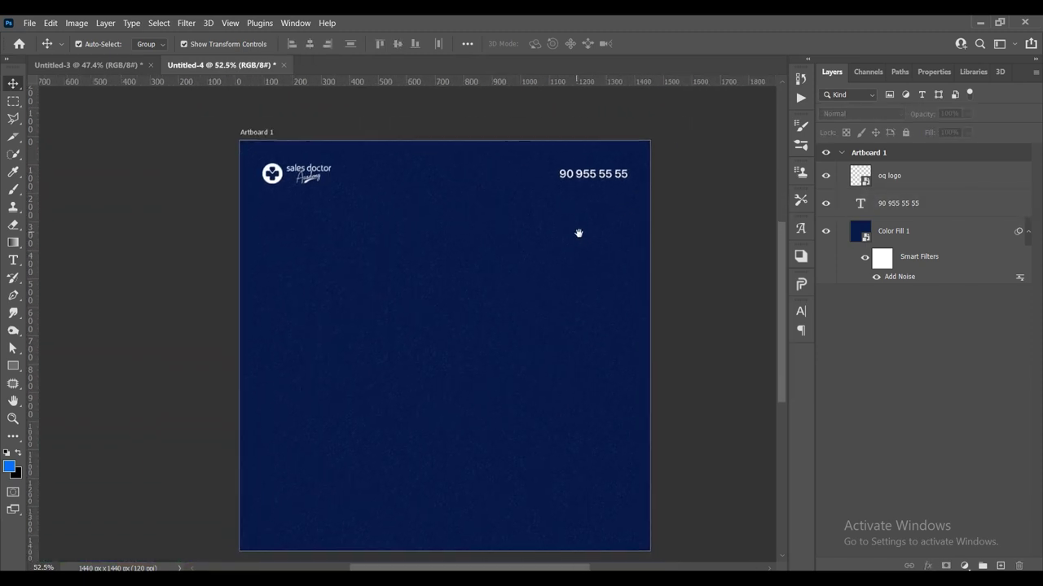
pyautogui.scroll(1, 533, 229)
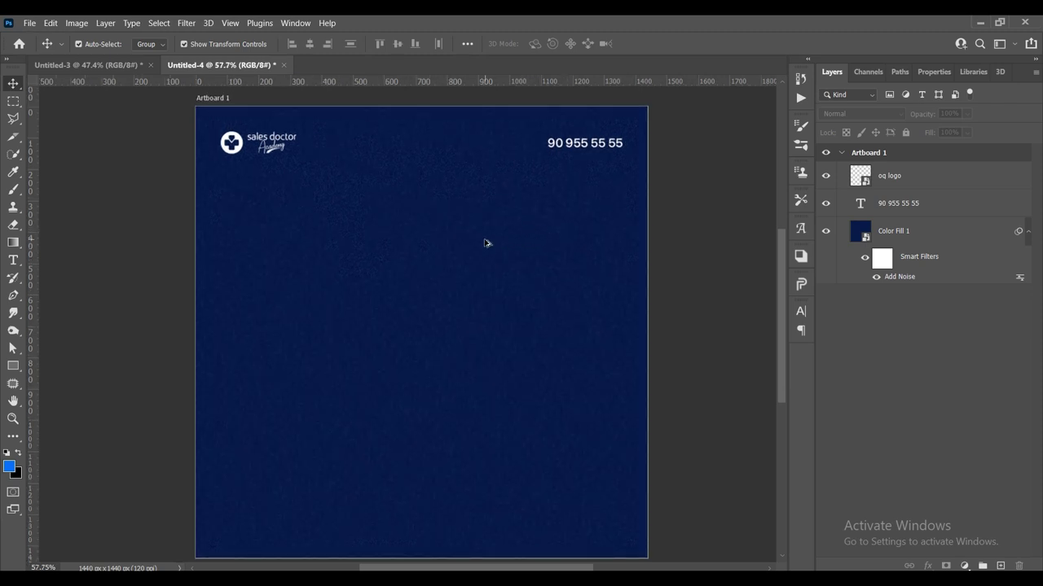
pyautogui.scroll(2, 489, 236)
pyautogui.click(485, 231)
pyautogui.scroll(-2, 485, 231)
pyautogui.moveTo(465, 250); pyautogui.dragTo(445, 280)
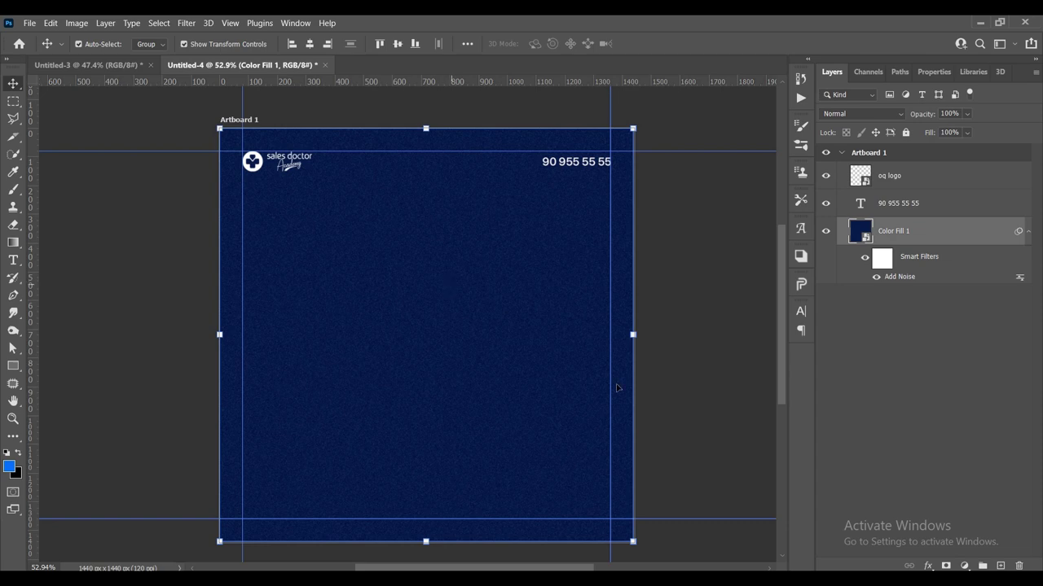
# Add a new Soft Light layer named 'nur' above the background fill.
pyautogui.click(1001, 565)
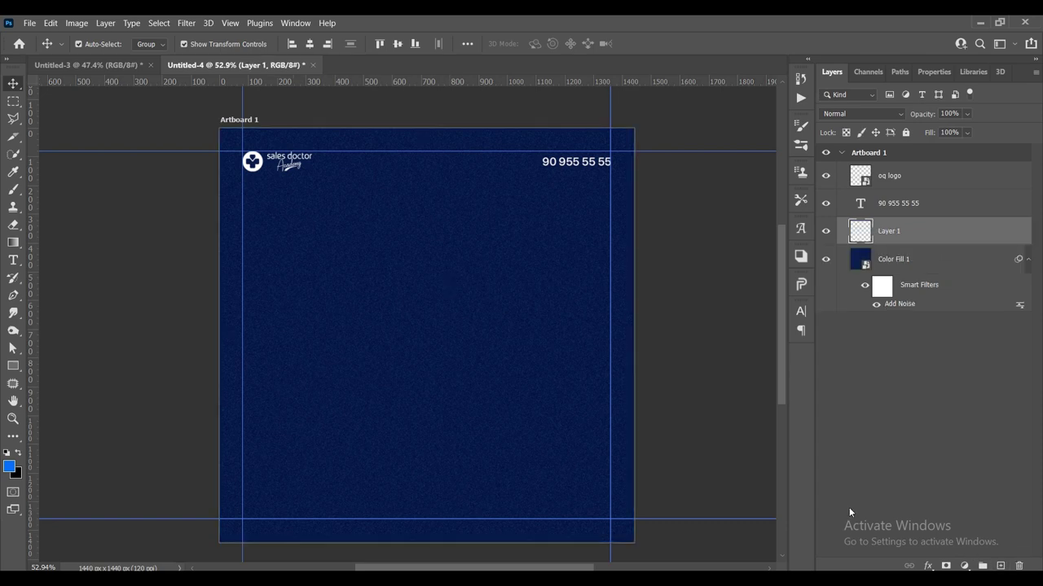
pyautogui.press('b')
pyautogui.scroll(-1, 237, 367)
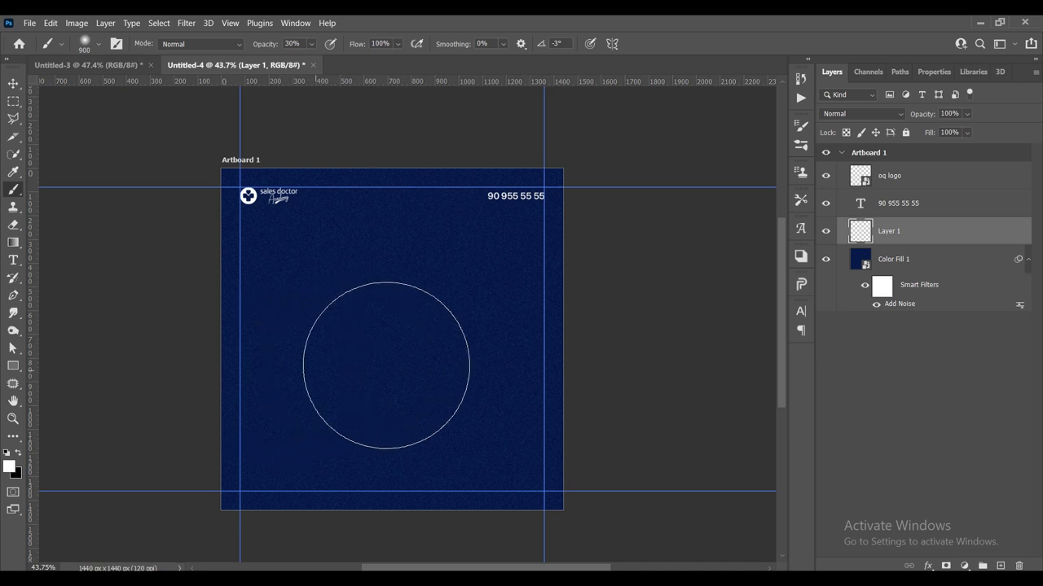
pyautogui.moveTo(386, 373); pyautogui.dragTo(393, 318)
pyautogui.click(865, 114)
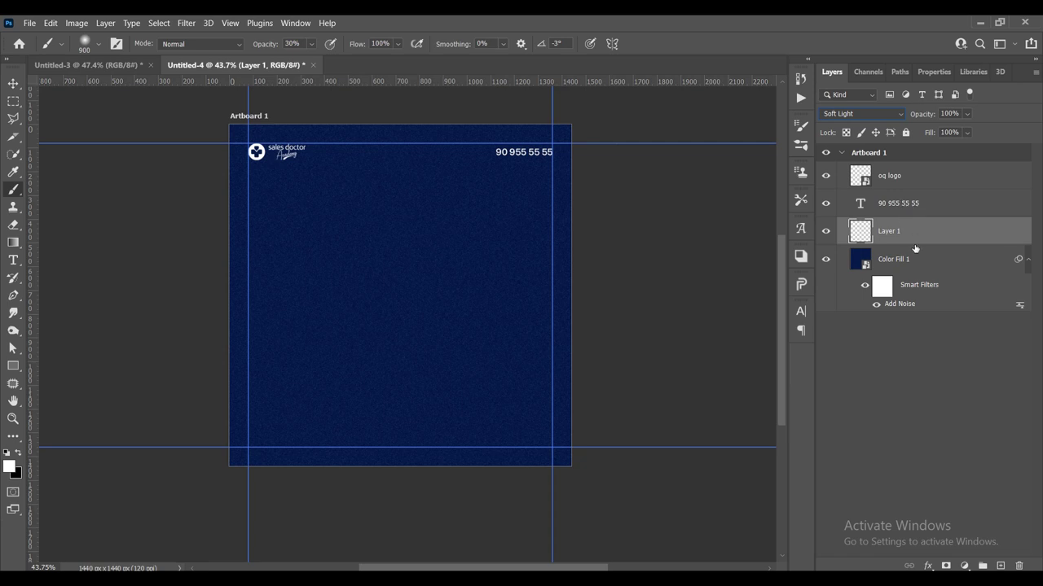
pyautogui.doubleClick(902, 230)
pyautogui.write('nur')
pyautogui.press('Return')
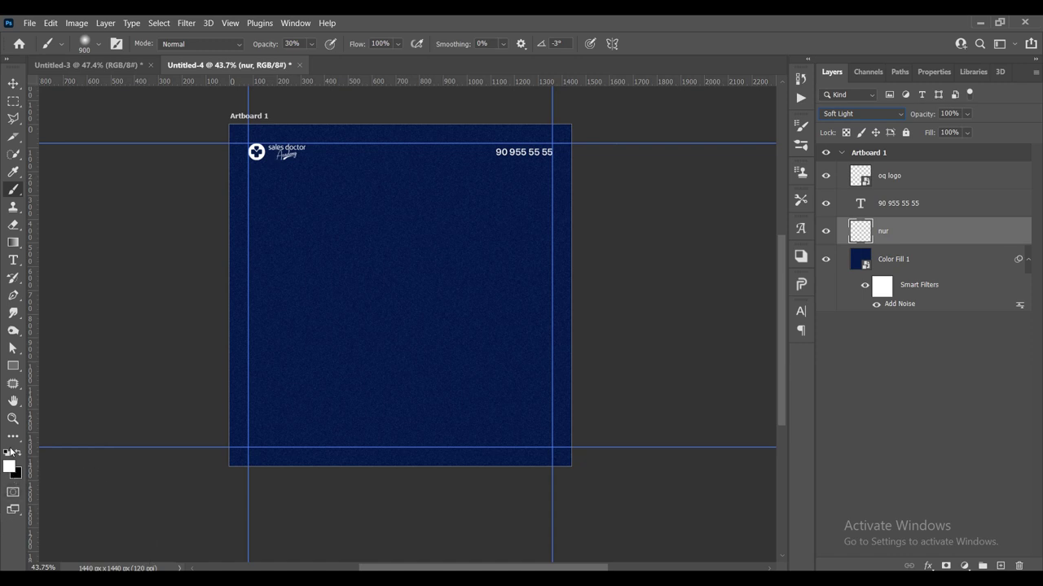
# Dab a 100% opacity, size 1100 soft white glow along the top, then add another empty layer.
pyautogui.moveTo(257, 45); pyautogui.dragTo(409, 67)
pyautogui.rightClick(389, 256)
pyautogui.moveTo(337, 282); pyautogui.dragTo(388, 366)
pyautogui.scroll(-3, 389, 366)
pyautogui.scroll(1, 421, 269)
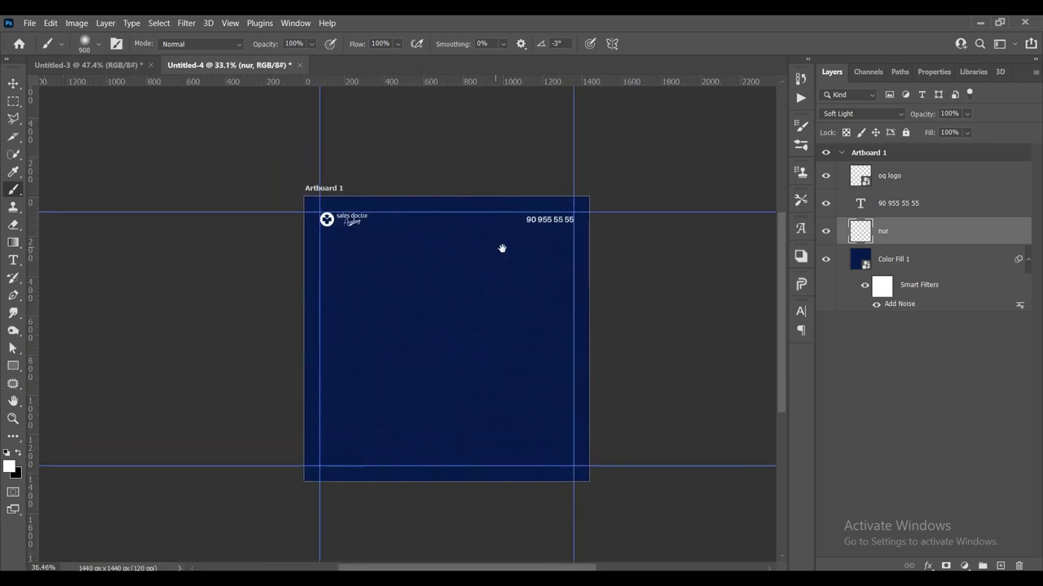
pyautogui.press(']')
pyautogui.press(']')
pyautogui.press(']')
pyautogui.press(']')
pyautogui.press(']')
pyautogui.press(']')
pyautogui.press(']')
pyautogui.press(']')
pyautogui.press(']')
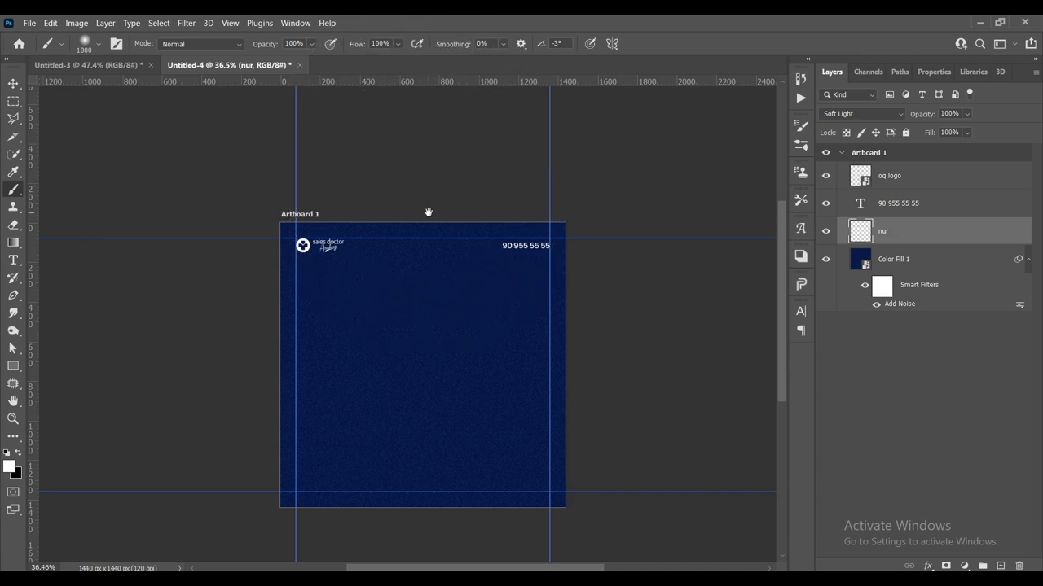
pyautogui.moveTo(428, 213); pyautogui.dragTo(428, 282)
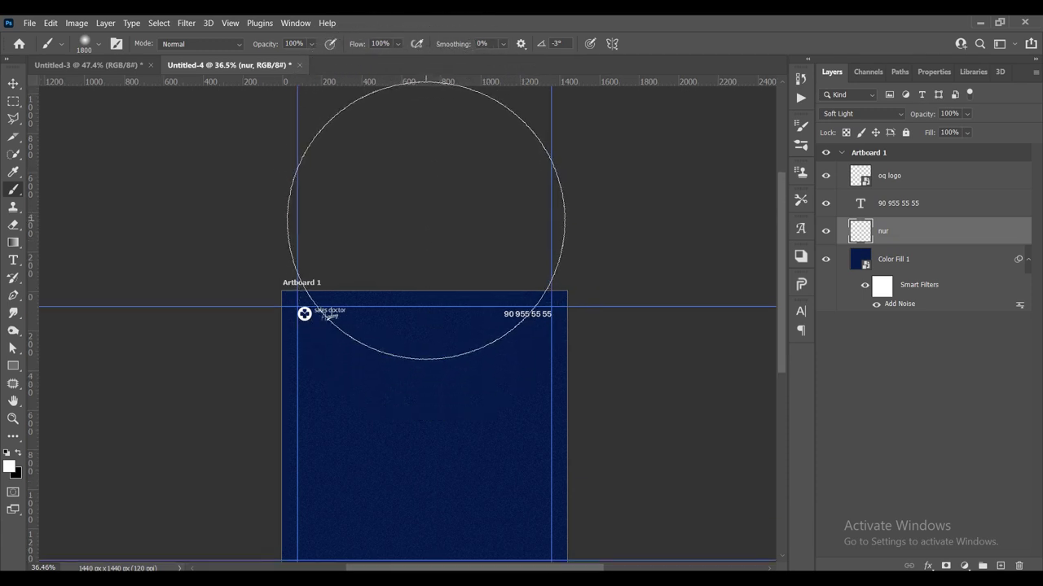
pyautogui.click(428, 220)
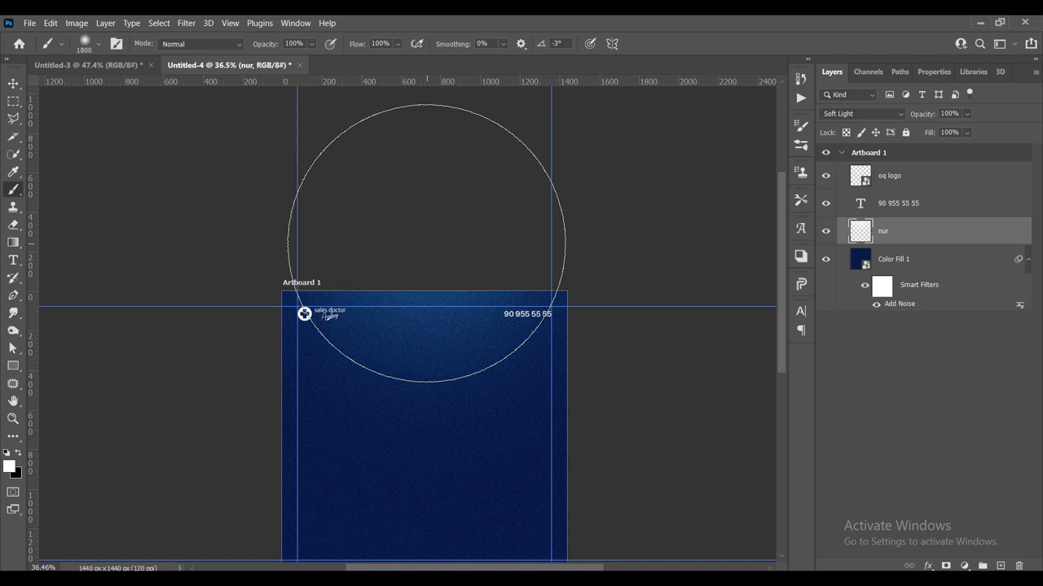
pyautogui.click(427, 243)
pyautogui.moveTo(426, 268); pyautogui.dragTo(422, 172)
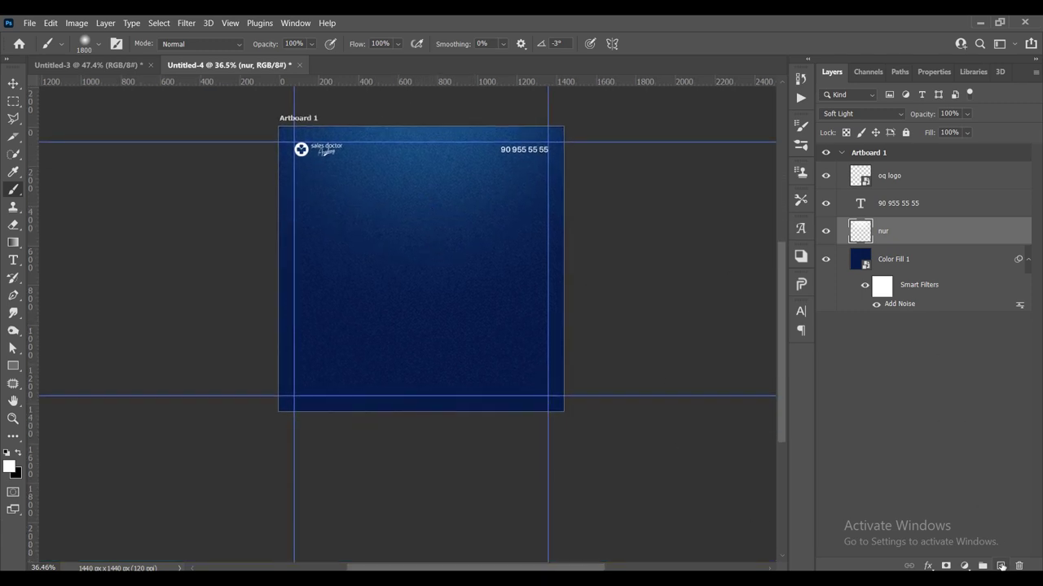
pyautogui.click(1001, 566)
pyautogui.doubleClick(888, 231)
# Name the new layer soya, make black the brush colour, and set the layer to Soft Light.
pyautogui.write('so')
pyautogui.press('Return')
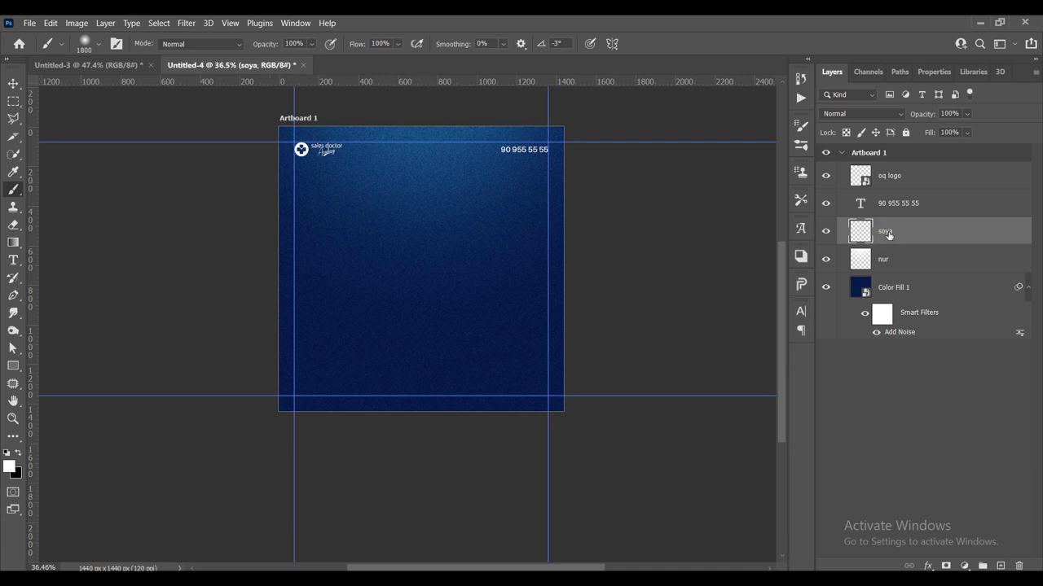
pyautogui.press('c')
pyautogui.press('b')
pyautogui.press('x')
pyautogui.click(862, 114)
pyautogui.click(858, 293)
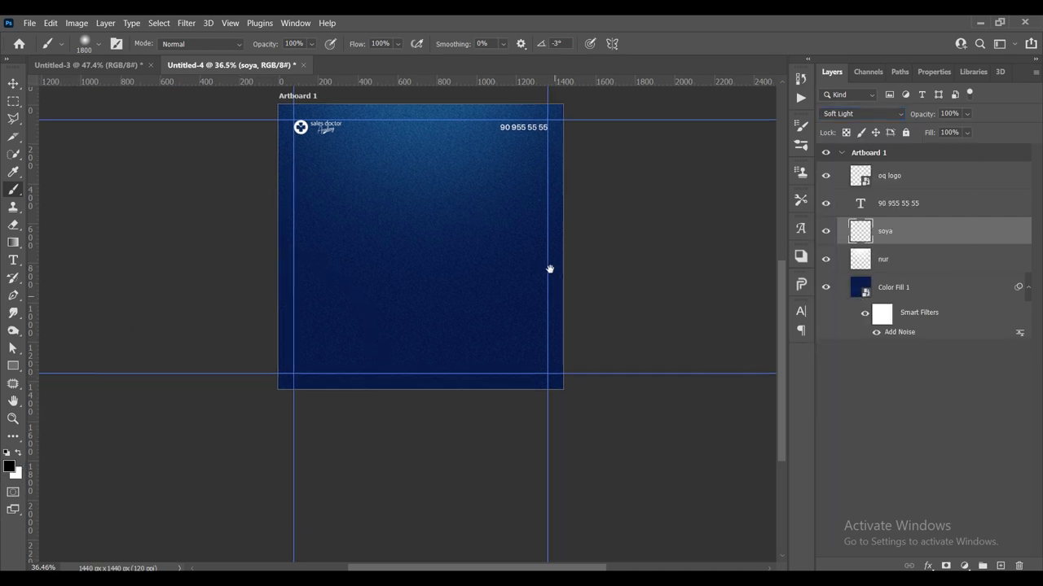
# Set the brush to 30% opacity and size 1400.
pyautogui.scroll(-3, 549, 277)
pyautogui.click(306, 46)
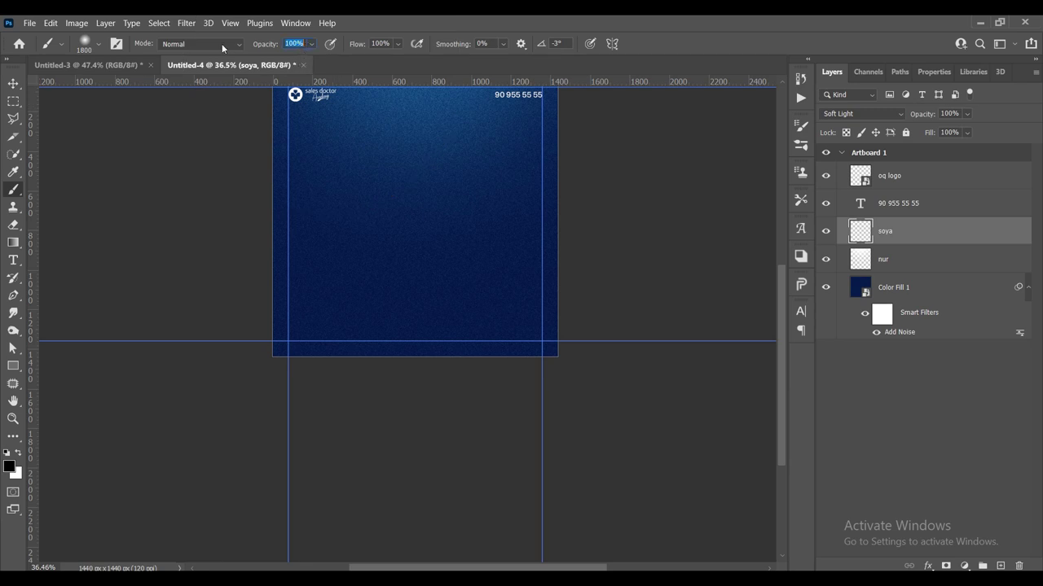
pyautogui.write('35')
pyautogui.write('0')
pyautogui.press('Return')
pyautogui.scroll(-1, 353, 384)
pyautogui.scroll(2, 353, 384)
pyautogui.press('[')
pyautogui.press('[')
pyautogui.press('[')
pyautogui.press('[')
# Paint faint black shading around the artboard's edges on the soya layer.
pyautogui.moveTo(327, 335); pyautogui.dragTo(354, 426)
pyautogui.scroll(-1, 330, 393)
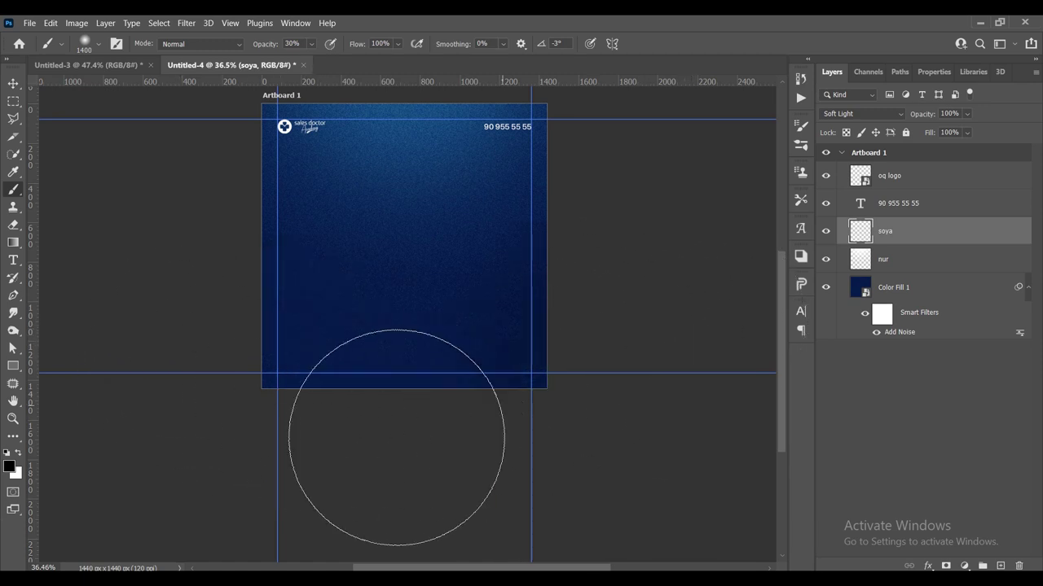
pyautogui.click(175, 342)
pyautogui.click(651, 326)
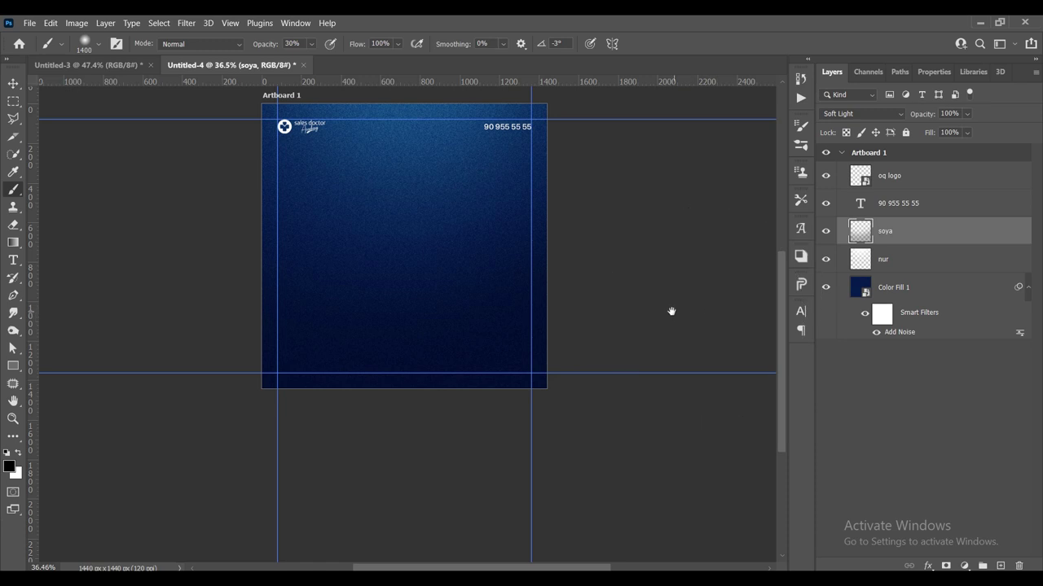
pyautogui.moveTo(671, 311); pyautogui.dragTo(654, 353)
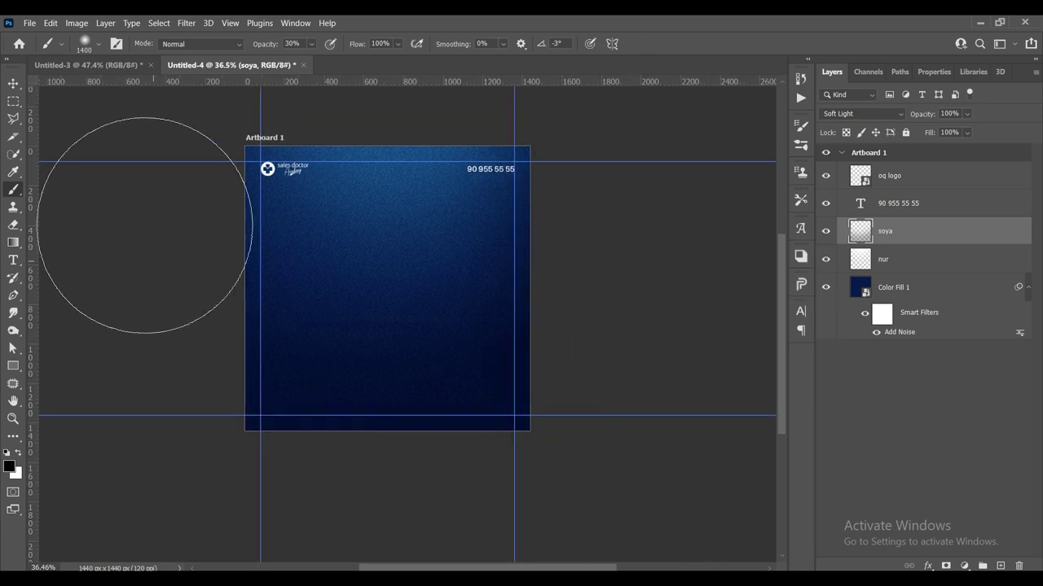
pyautogui.click(352, 402)
# Preview the design with soya deselected, guides hidden, and the artboard recentred.
pyautogui.click(13, 83)
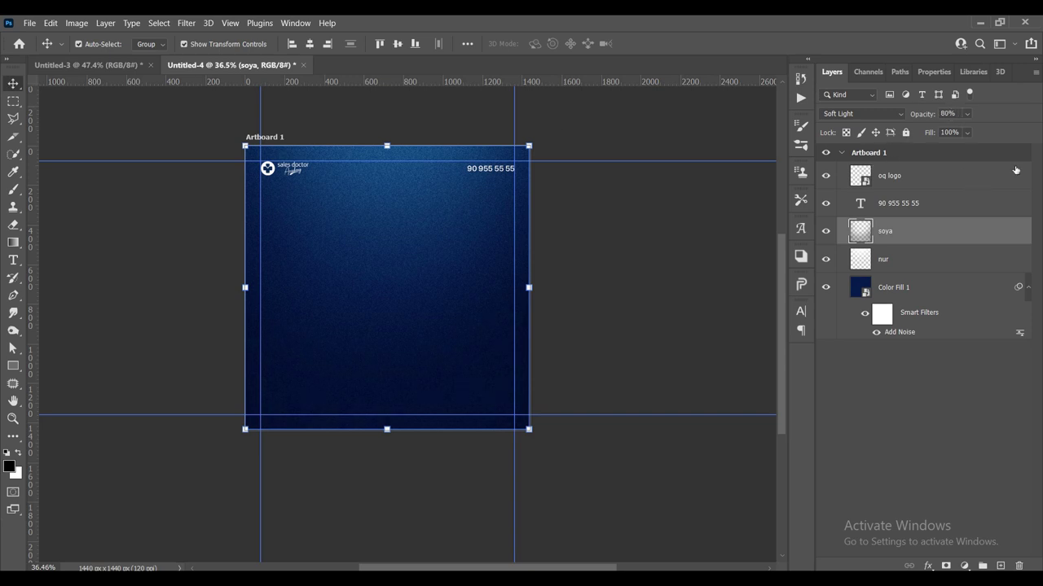
pyautogui.click(728, 228)
pyautogui.hotkey('ctrl', 'h')
pyautogui.scroll(1, 586, 298)
pyautogui.scroll(1, 489, 298)
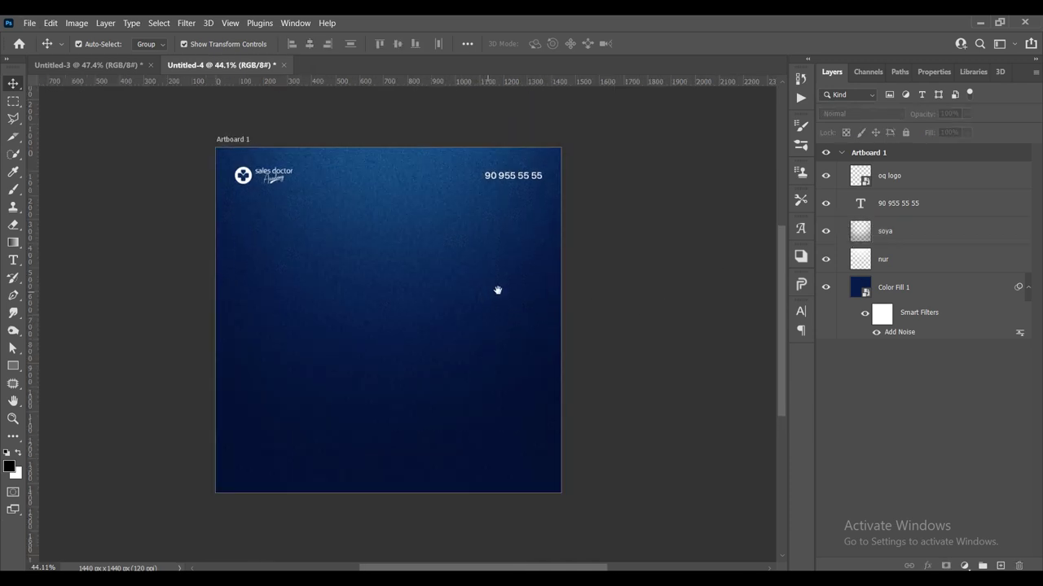
pyautogui.scroll(1, 426, 290)
pyautogui.scroll(1, 426, 288)
pyautogui.scroll(1, 444, 297)
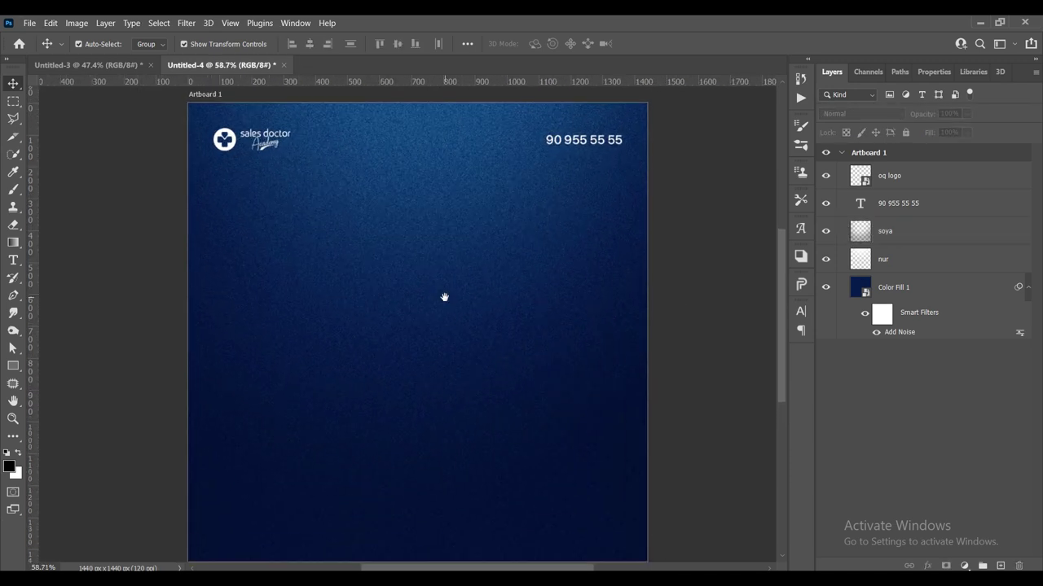
pyautogui.moveTo(444, 298); pyautogui.dragTo(441, 289)
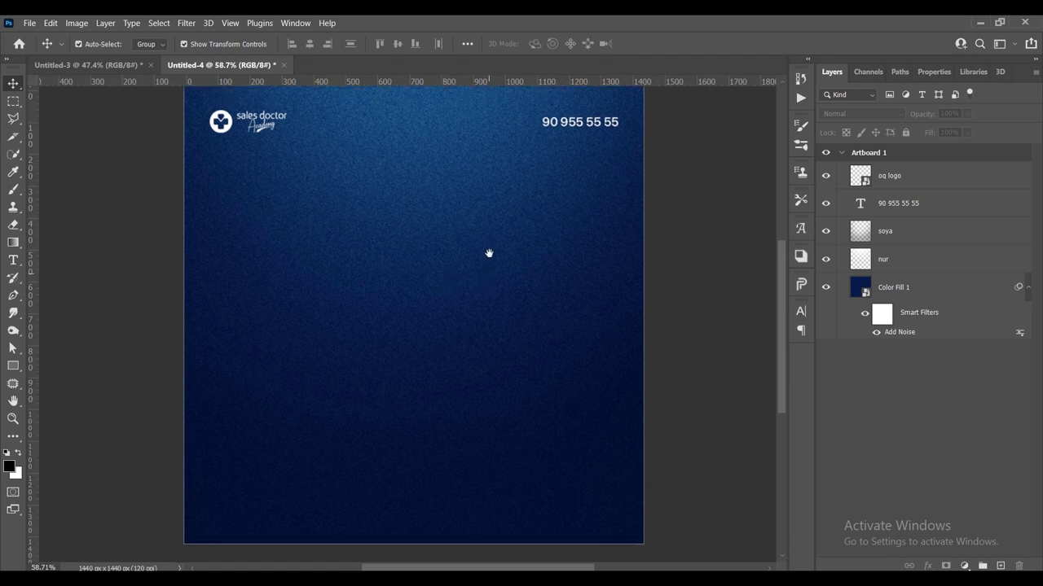
pyautogui.scroll(-2, 538, 253)
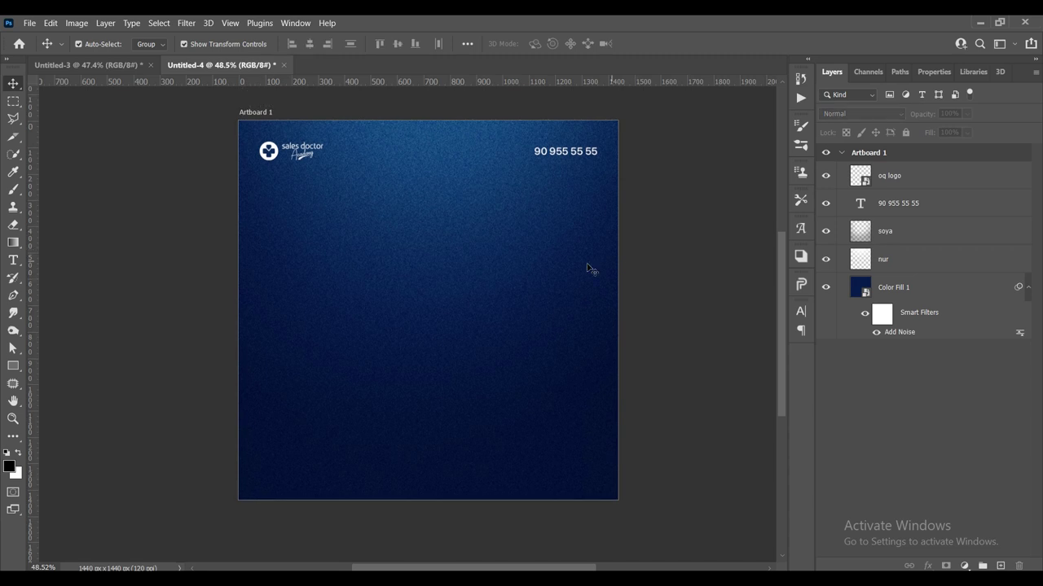
pyautogui.moveTo(608, 264); pyautogui.dragTo(603, 275)
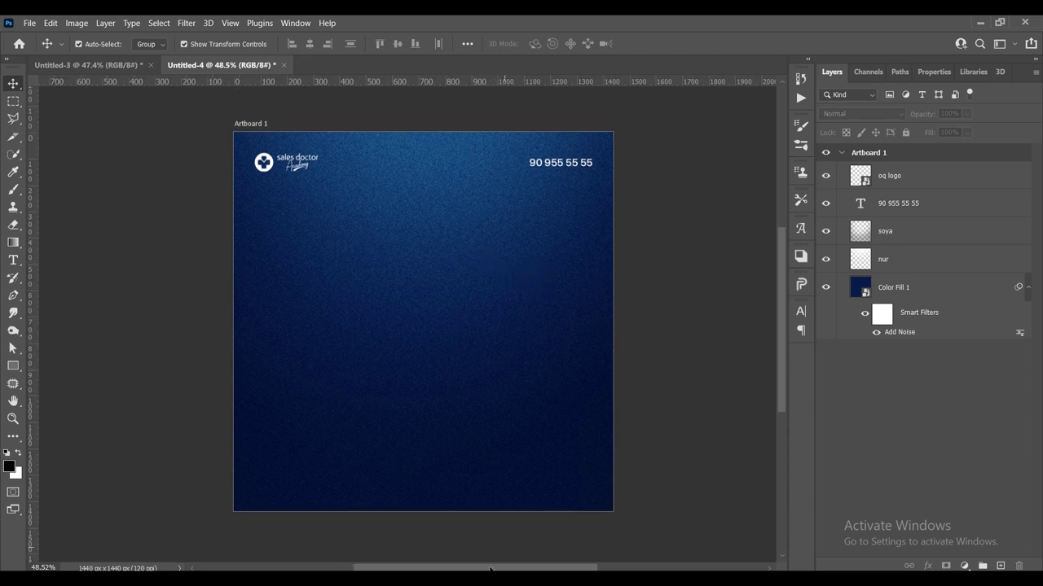
# Create an empty layer named nur 002 directly above nur, blending in Vivid Light.
pyautogui.click(378, 269)
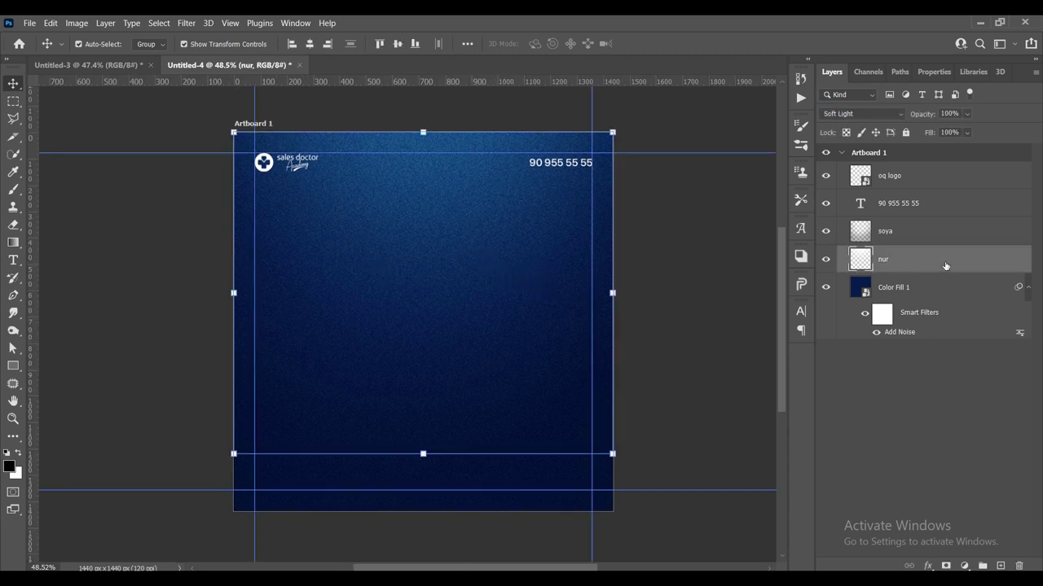
pyautogui.click(1000, 565)
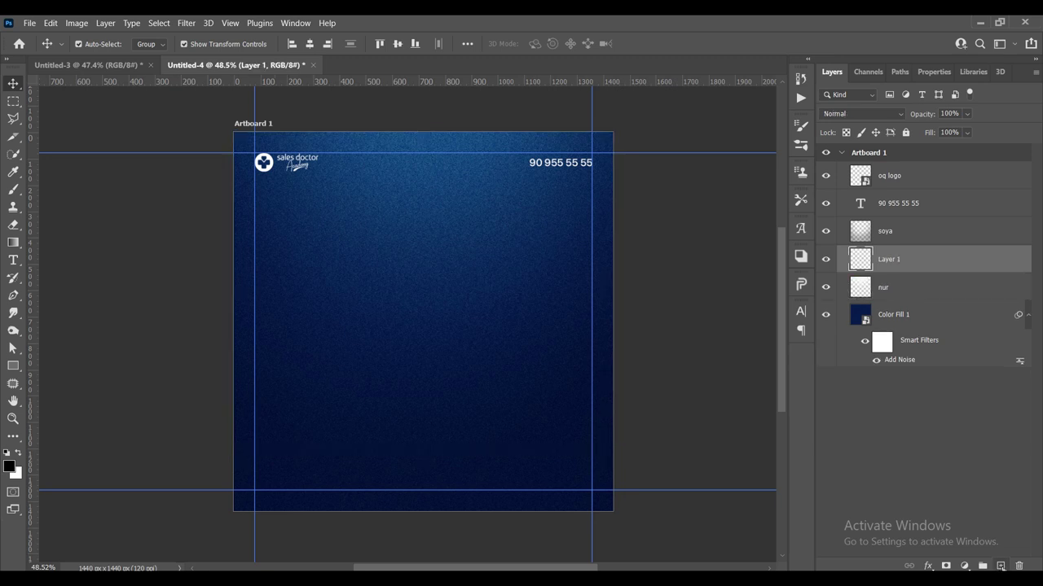
pyautogui.doubleClick(890, 260)
pyautogui.write('nur 002')
pyautogui.press('Return')
pyautogui.click(862, 114)
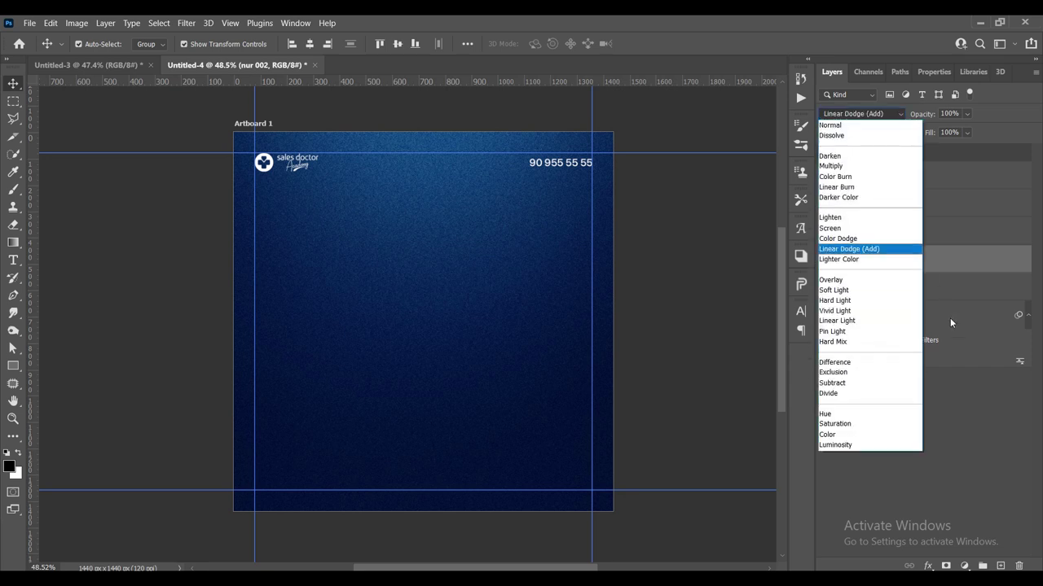
pyautogui.click(869, 311)
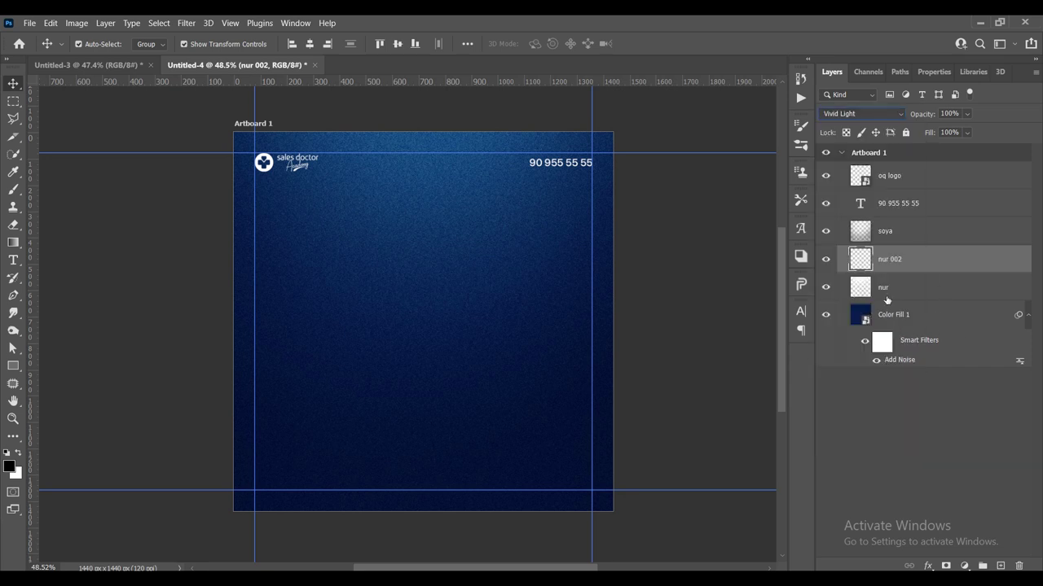
# Open the Layer Style settings for nur 002, then close them unchanged.
pyautogui.doubleClick(953, 270)
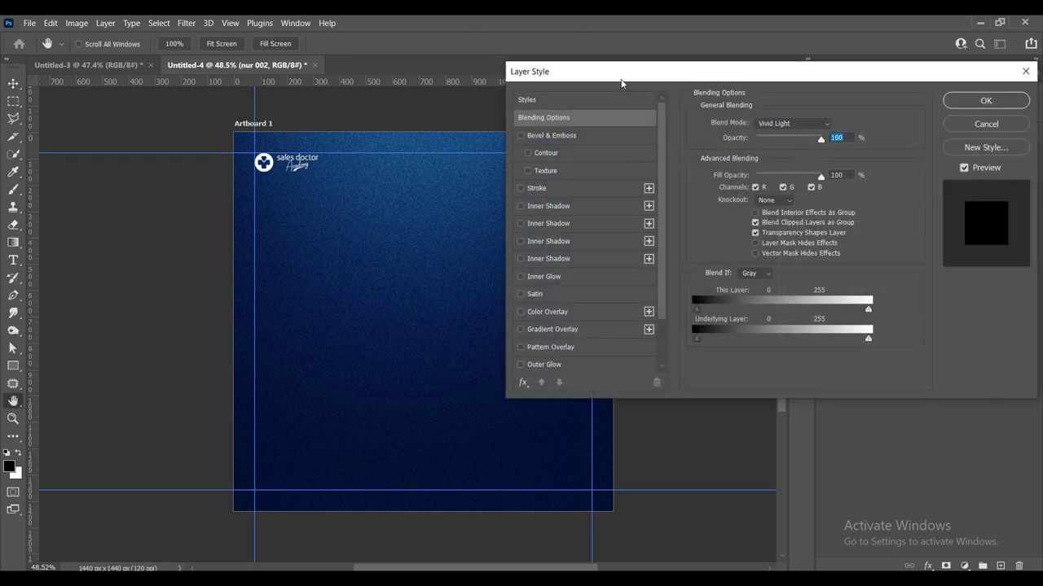
pyautogui.moveTo(622, 79); pyautogui.dragTo(269, 94)
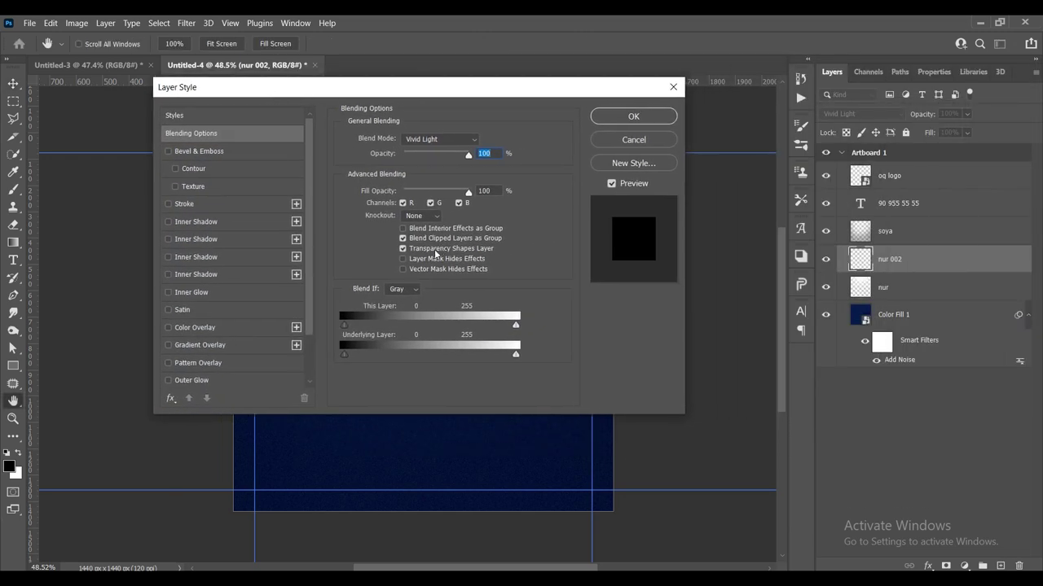
pyautogui.click(633, 117)
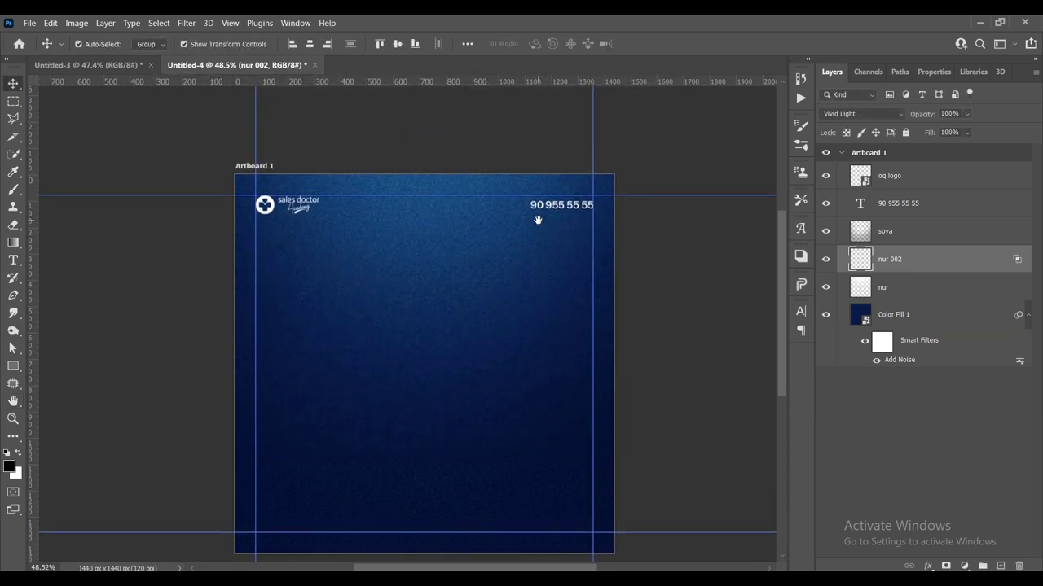
# With a white brush of about 800 px, paint a light-blue glow at the artboard's top centre.
pyautogui.press('b')
pyautogui.moveTo(472, 187); pyautogui.dragTo(491, 229)
pyautogui.press('[')
pyautogui.press('[')
pyautogui.press('[')
pyautogui.press('[')
pyautogui.press('[')
pyautogui.press('x')
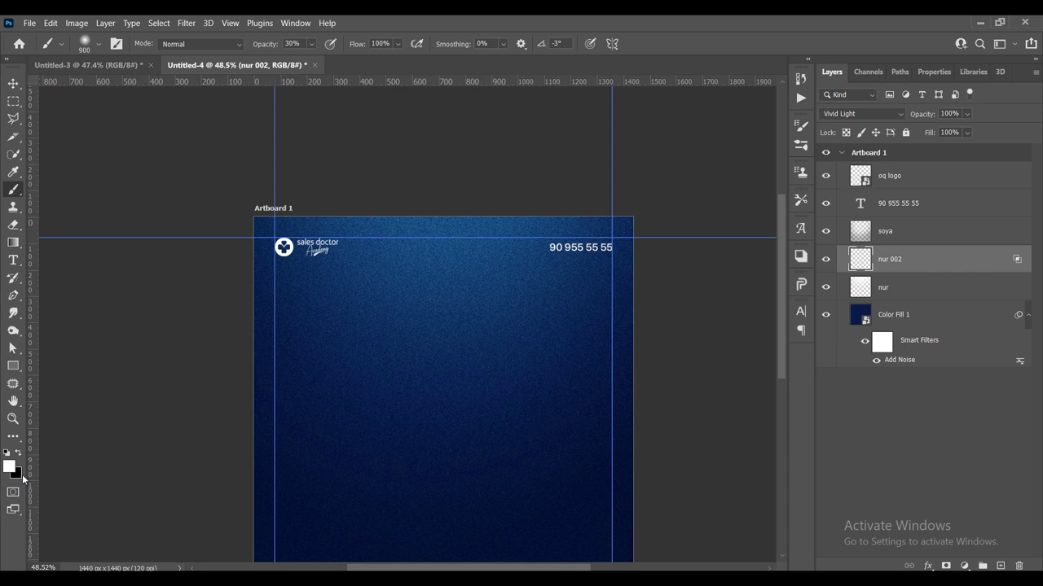
pyautogui.press(']')
pyautogui.press('[')
pyautogui.press('[')
pyautogui.press('[')
pyautogui.press(']')
pyautogui.click(447, 179)
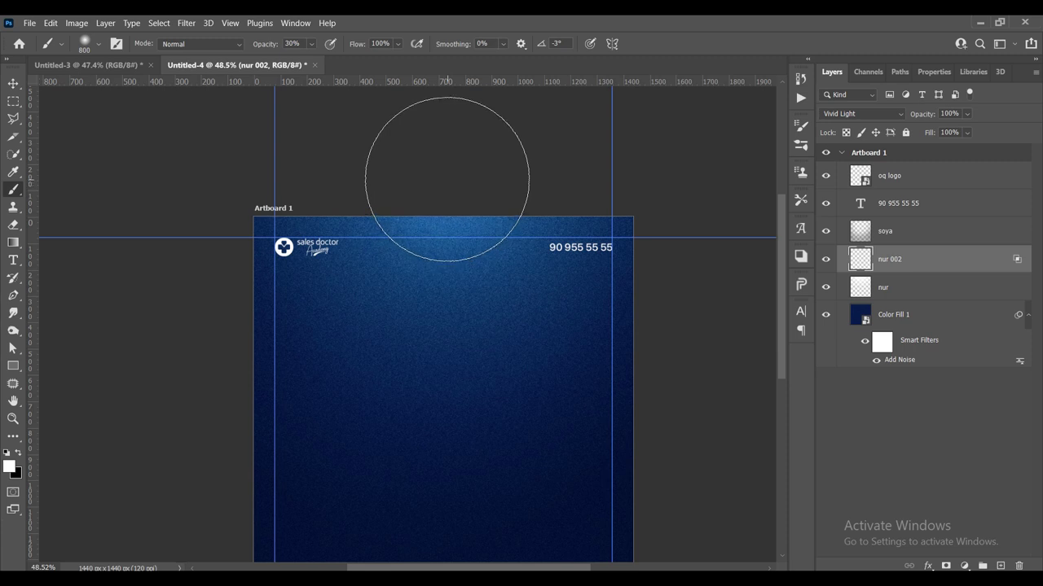
pyautogui.click(447, 180)
# Hide the guides, recentre the artboard, and toggle nur 002 off and on to compare.
pyautogui.press(']')
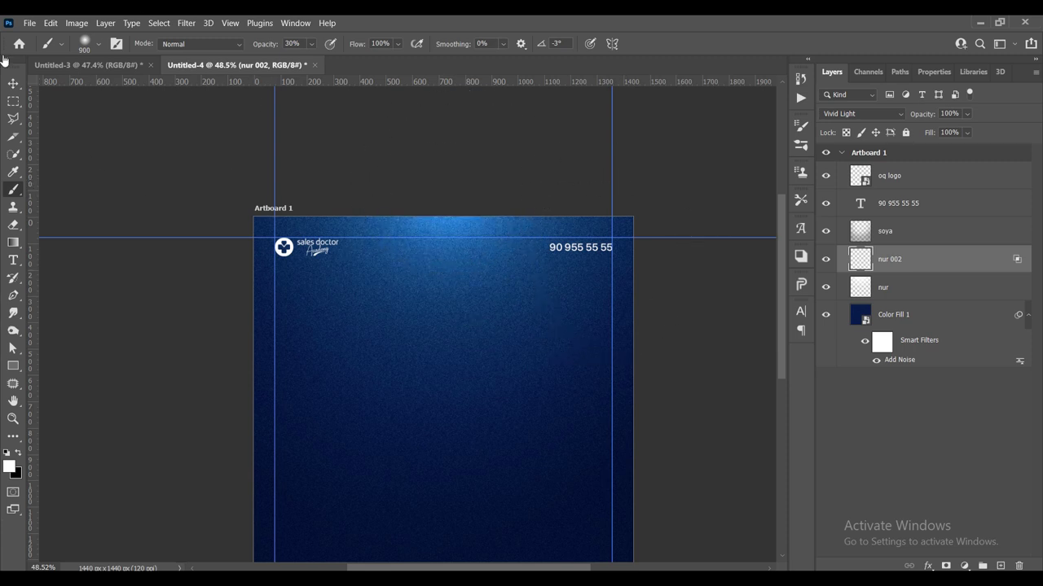
pyautogui.click(14, 83)
pyautogui.hotkey('ctrl', 'h')
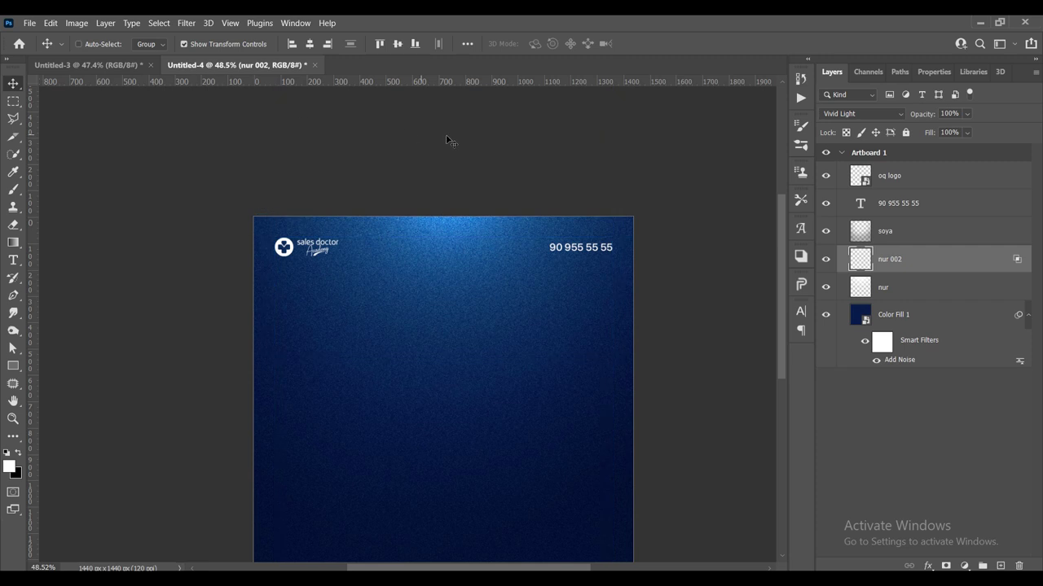
pyautogui.moveTo(525, 235); pyautogui.dragTo(487, 175)
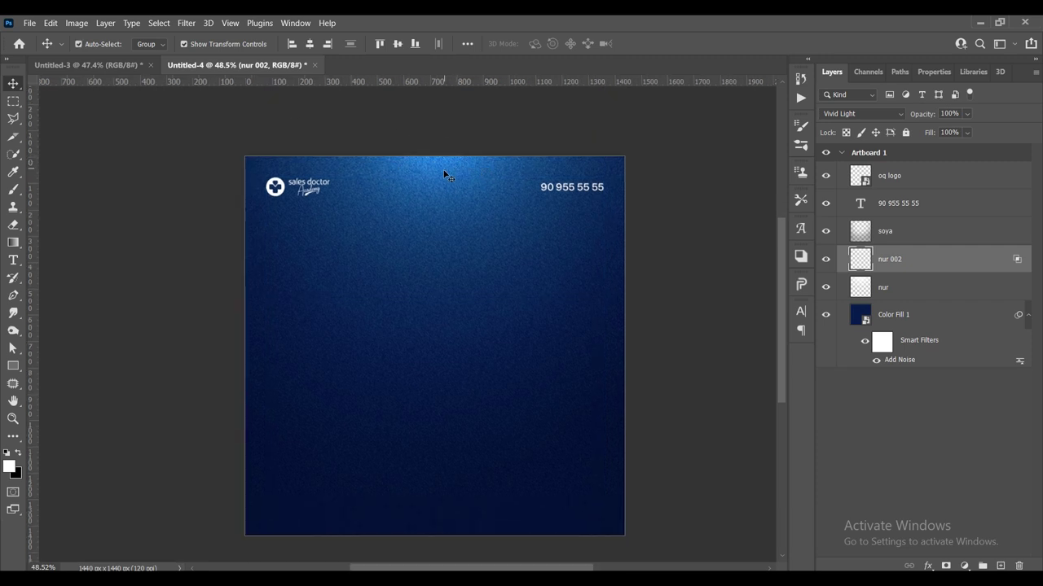
pyautogui.click(825, 259)
pyautogui.scroll(1, 440, 198)
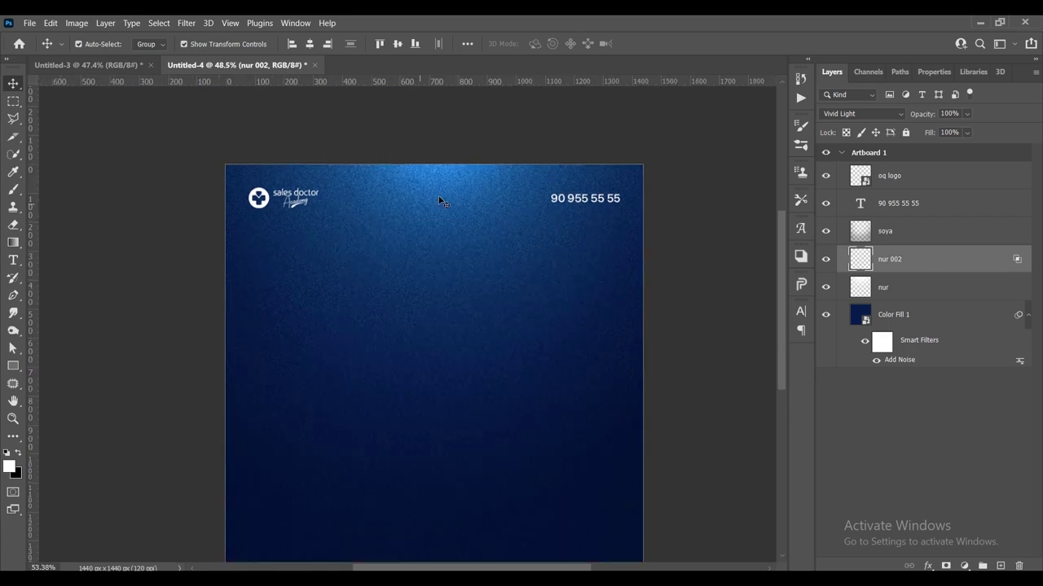
# In nur 002's Layer Style, toggle Transparency Shapes Layer on and off, close it, and reframe the artboard.
pyautogui.doubleClick(954, 277)
pyautogui.moveTo(485, 85); pyautogui.dragTo(901, 62)
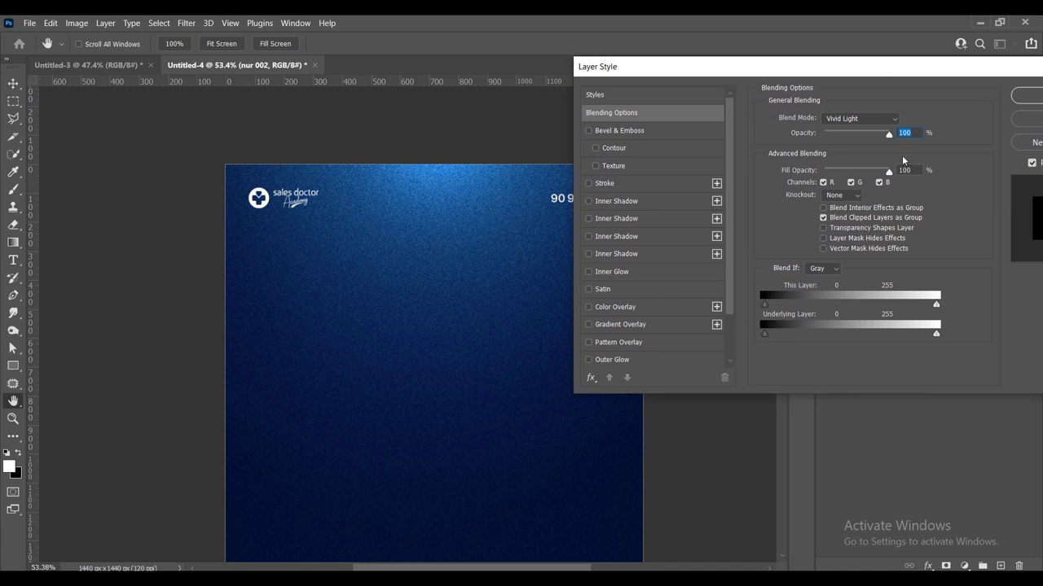
pyautogui.click(835, 231)
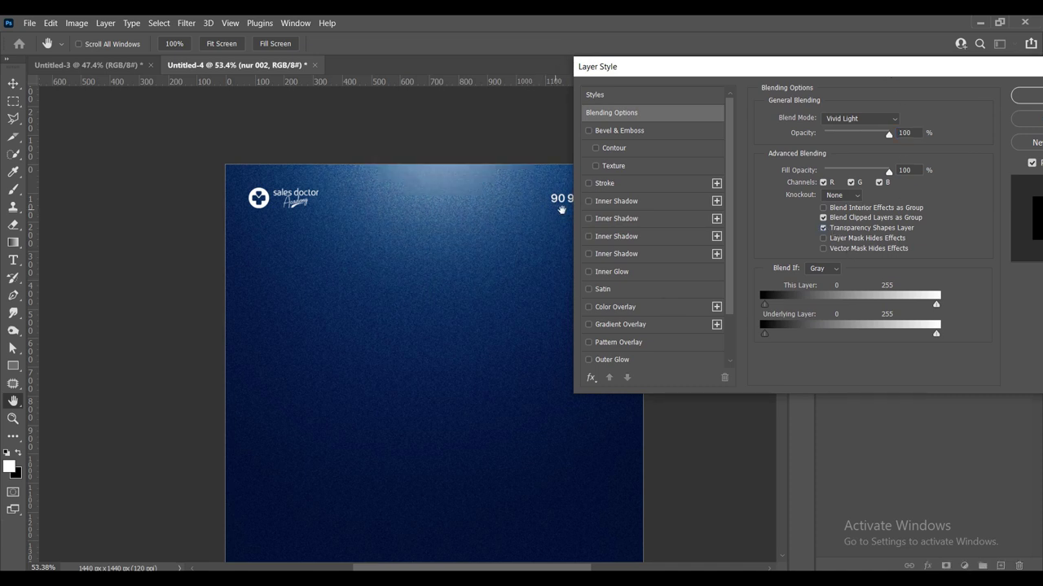
pyautogui.click(824, 229)
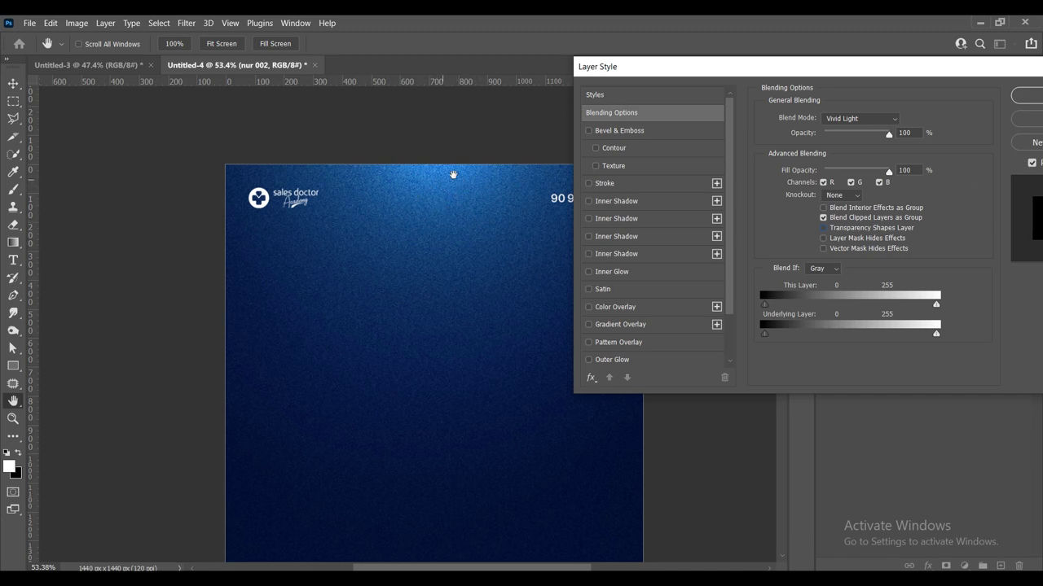
pyautogui.click(1019, 97)
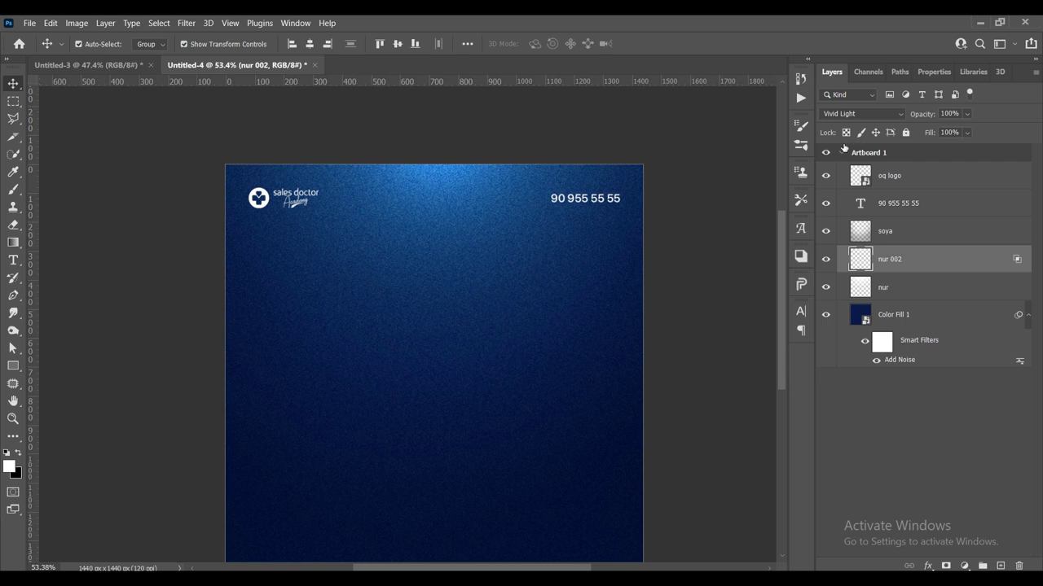
pyautogui.scroll(-1, 318, 219)
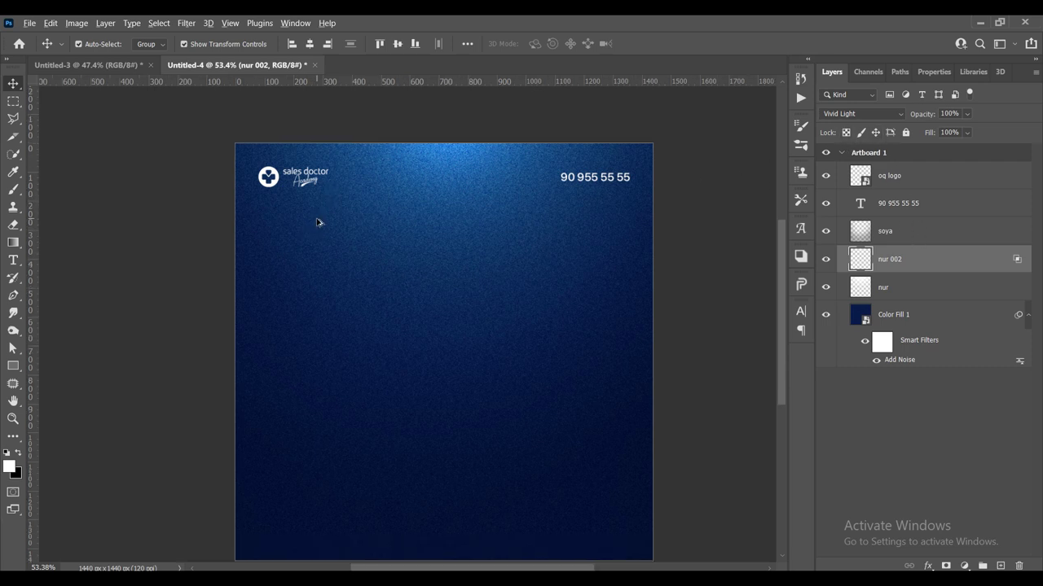
pyautogui.scroll(-1, 400, 272)
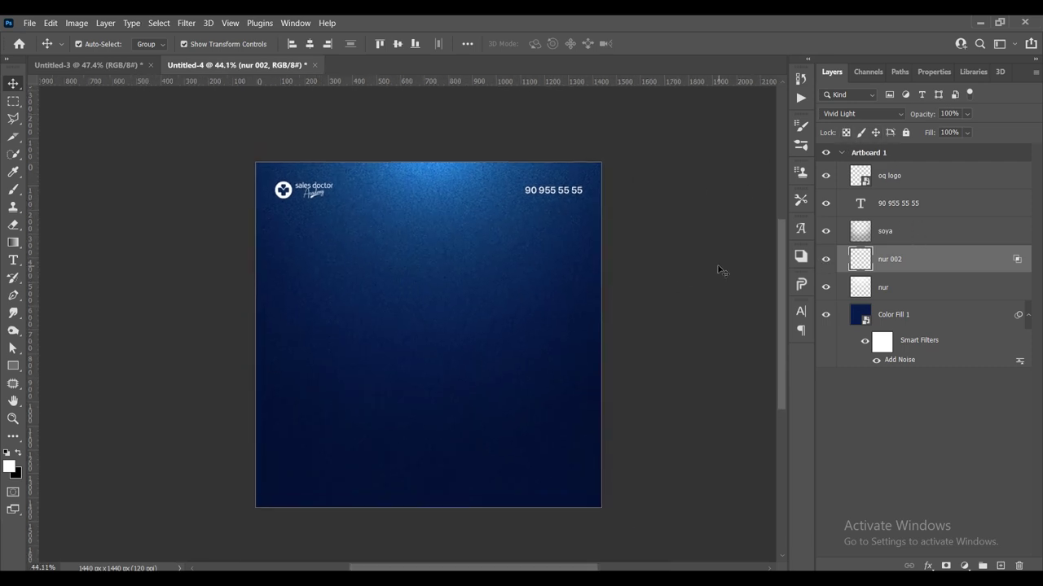
pyautogui.scroll(1, 489, 305)
pyautogui.moveTo(489, 305); pyautogui.dragTo(480, 281)
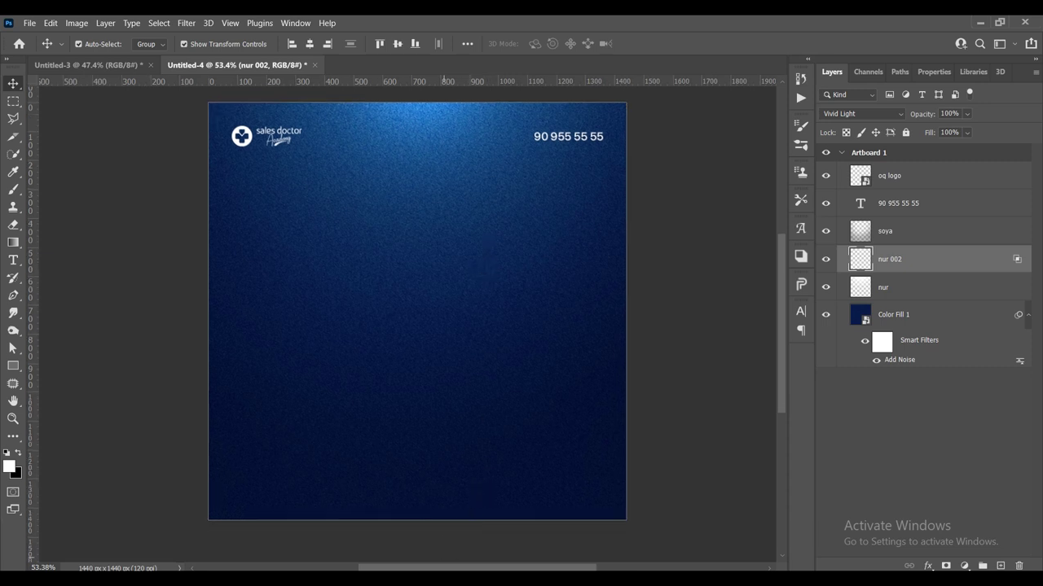
# Group the four background layers, soya through Color Fill 1, into a group named bg.
pyautogui.click(890, 231)
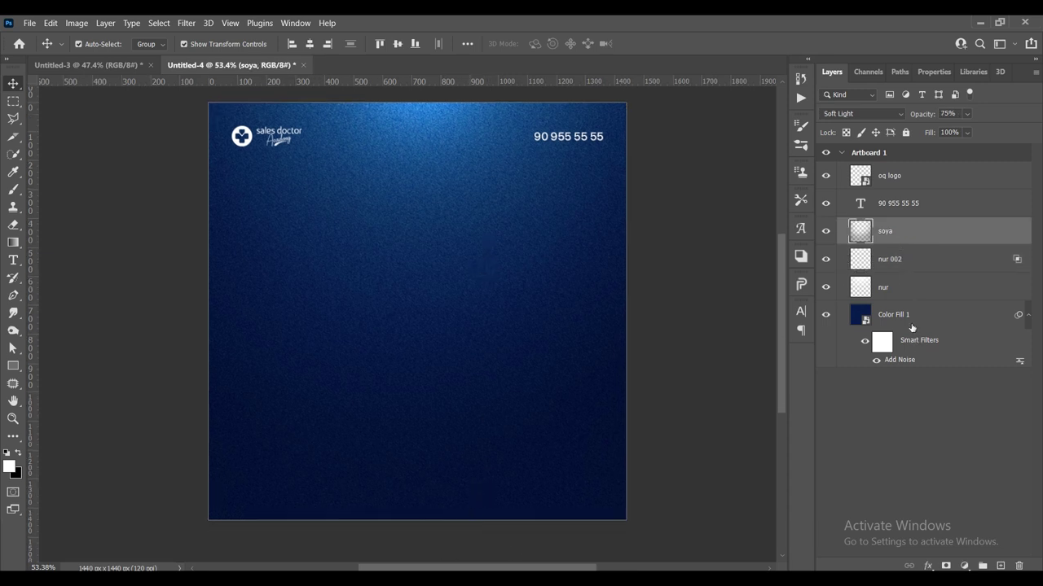
pyautogui.keyDown('shift'); pyautogui.click(911, 326); pyautogui.keyUp('shift')
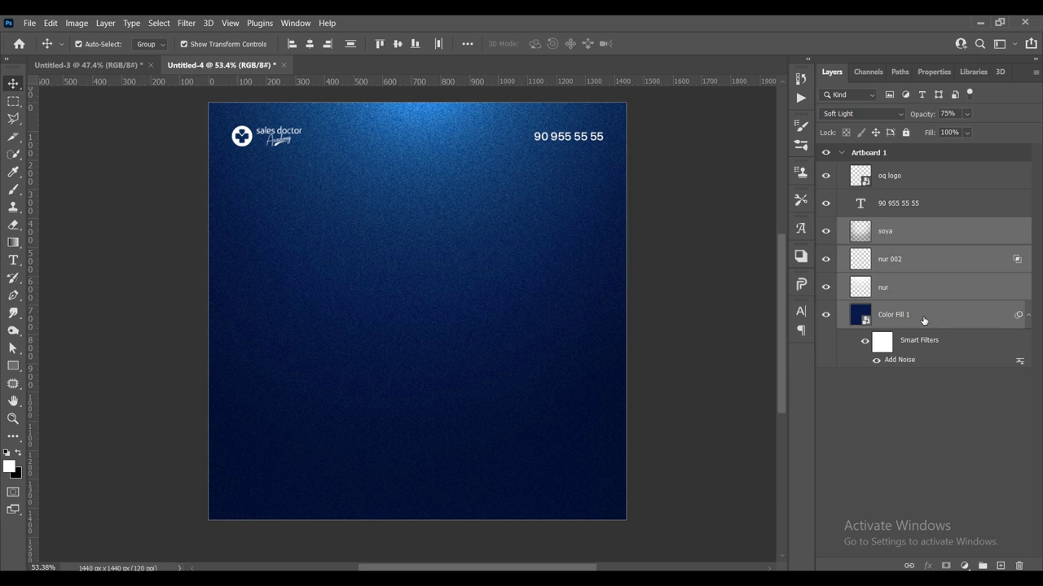
pyautogui.hotkey('ctrl', 'g')
pyautogui.doubleClick(887, 231)
pyautogui.write('bg')
pyautogui.press('Return')
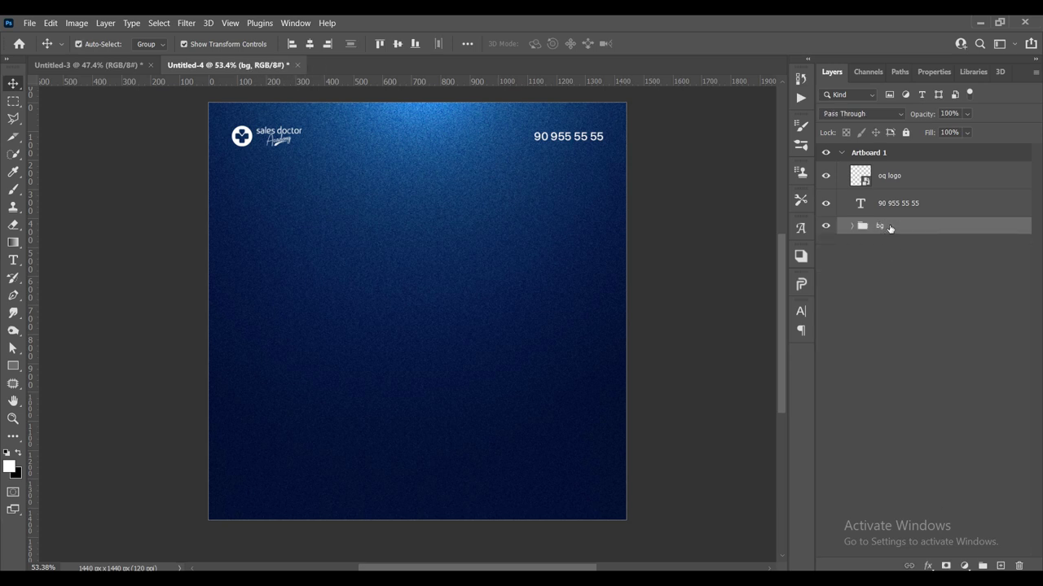
# Group the phone number and oq logo layers into a group named logo nomer.
pyautogui.click(938, 205)
pyautogui.keyDown('shift'); pyautogui.click(941, 178); pyautogui.keyUp('shift')
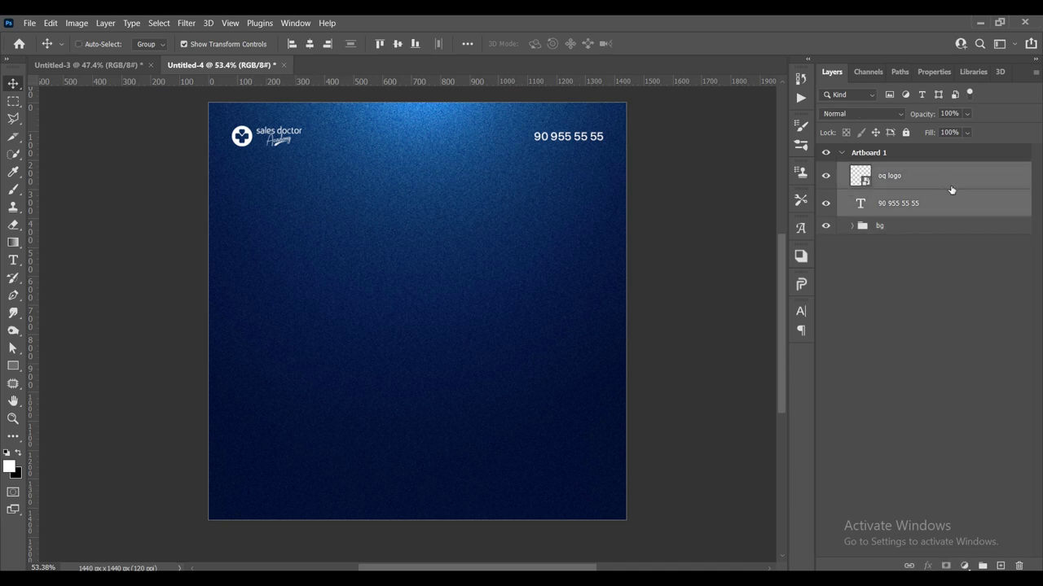
pyautogui.hotkey('ctrl', 'g')
pyautogui.doubleClick(882, 175)
pyautogui.write('logo nomer')
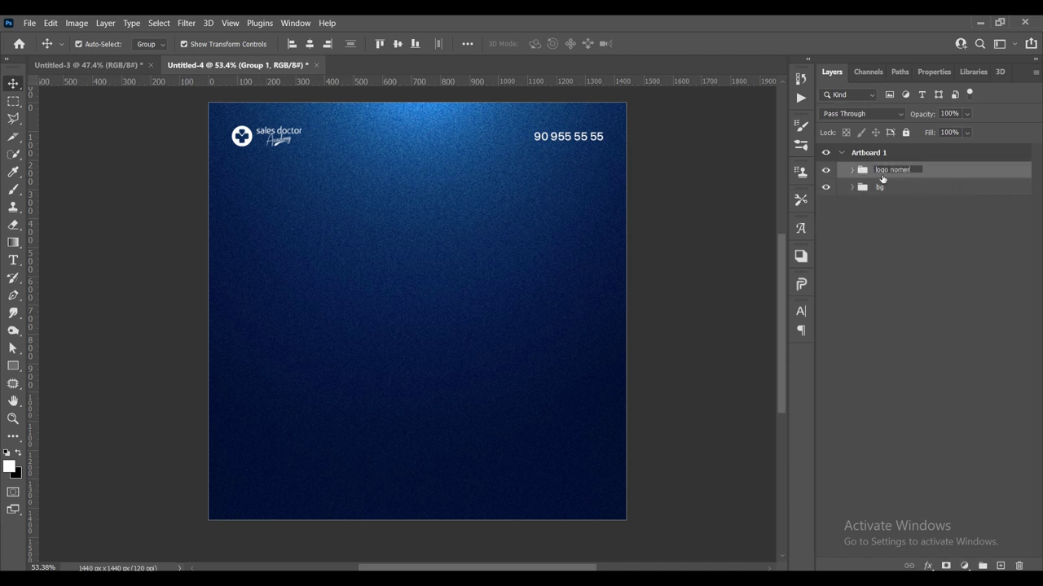
pyautogui.press('Return')
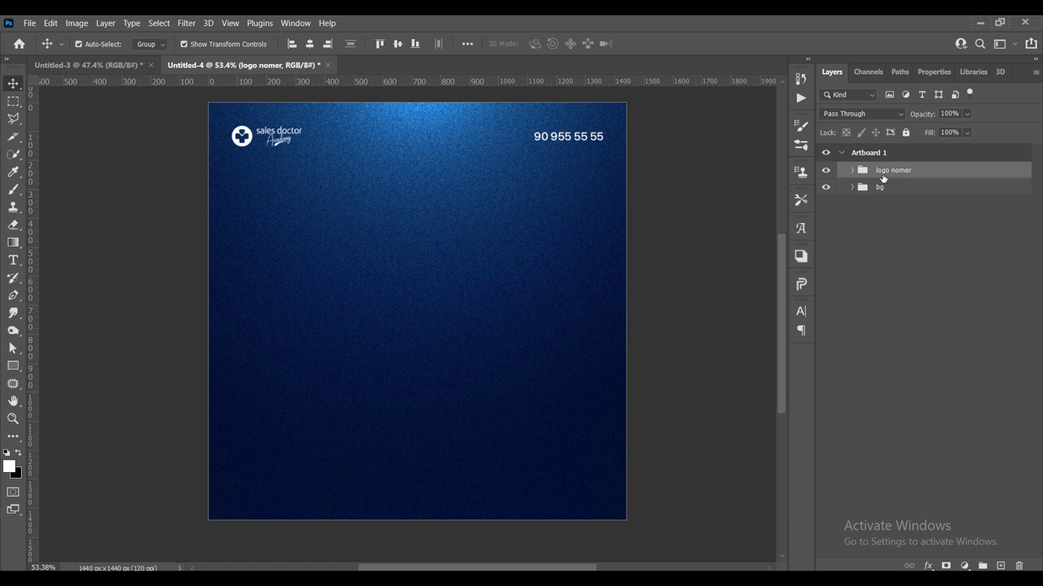
# Lock both the bg and logo nomer groups.
pyautogui.keyDown('shift'); pyautogui.click(930, 193); pyautogui.keyUp('shift')
pyautogui.hotkey('ctrl', '/')
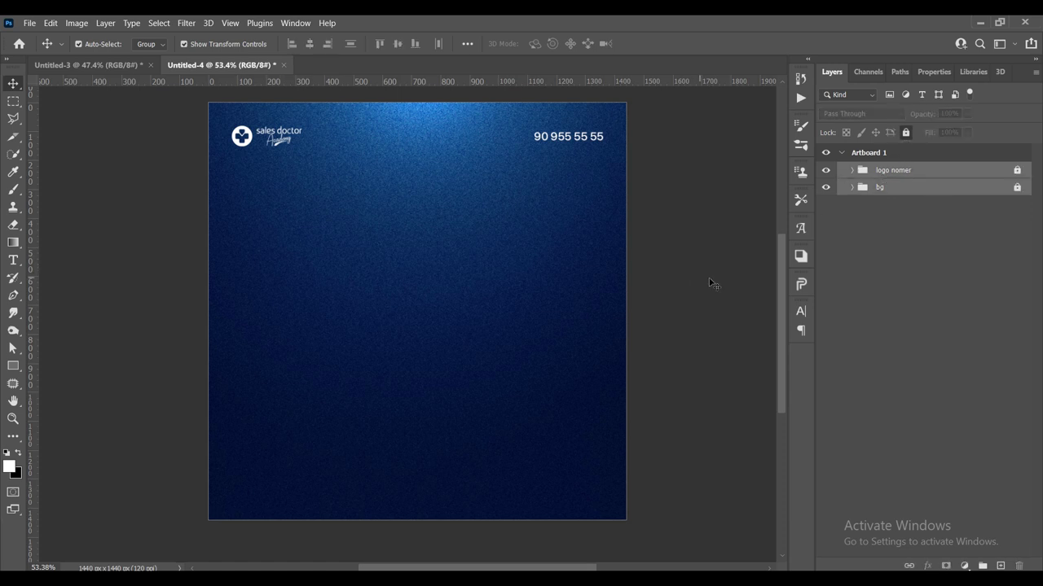
pyautogui.click(675, 280)
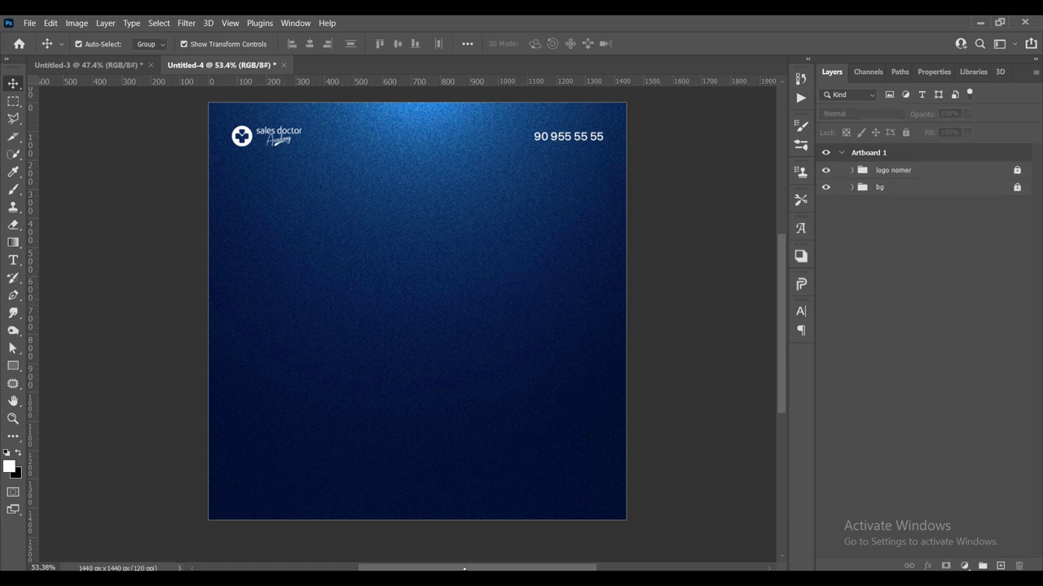
# Drag the mikrofon image from Explorer onto the artboard, enlarged to about double size.
pyautogui.hotkey('alt', 'Tab')
pyautogui.moveTo(86, 175); pyautogui.dragTo(393, 570)
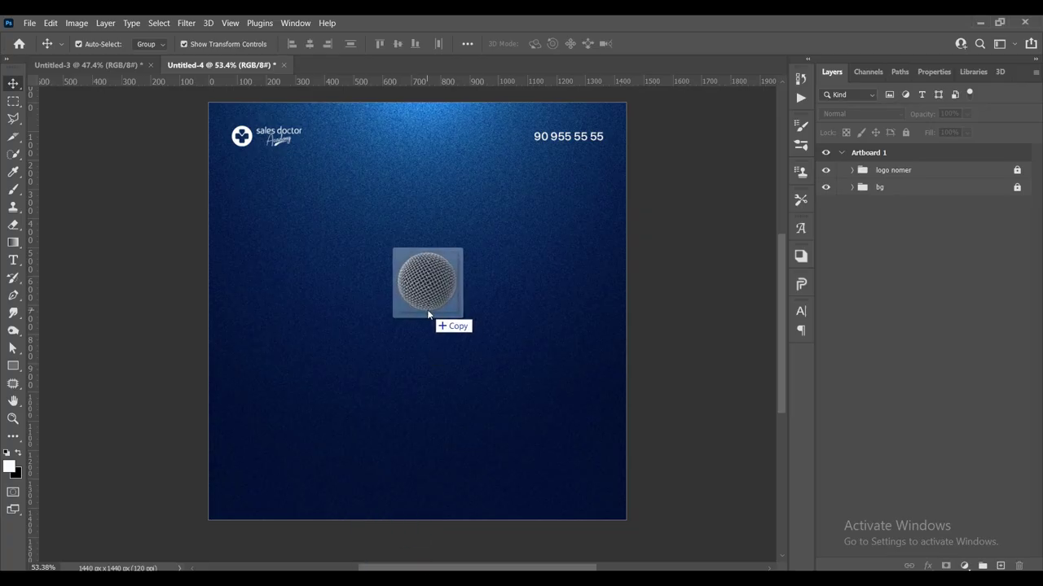
pyautogui.moveTo(393, 562)
pyautogui.mouseDown()
pyautogui.moveTo(429, 306)
pyautogui.moveTo(486, 233)
pyautogui.mouseUp()
pyautogui.moveTo(428, 270); pyautogui.dragTo(444, 235)
pyautogui.press('Return')
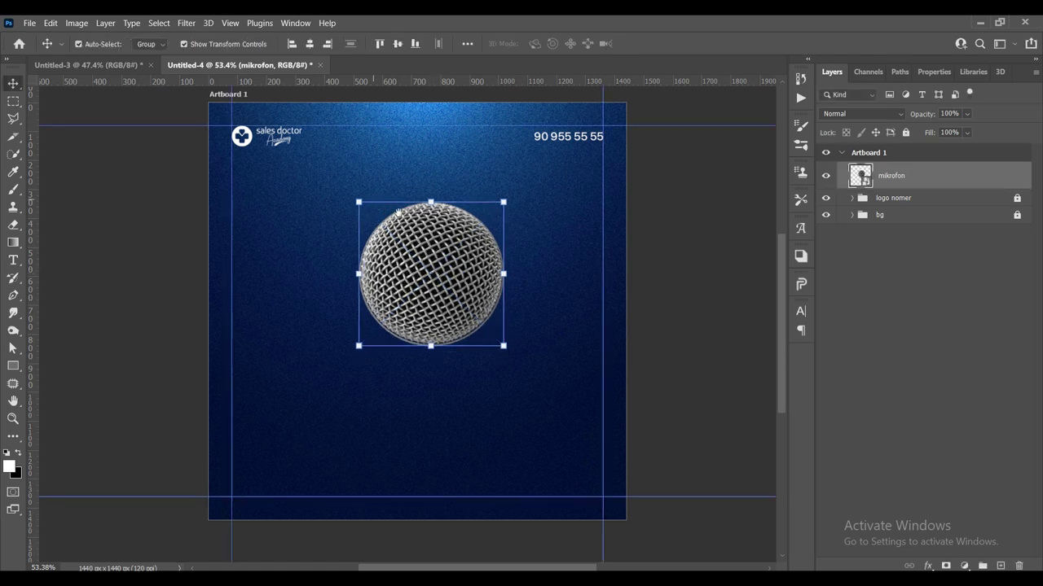
# Add a vertical centre guide and a horizontal guide across the artboard.
pyautogui.moveTo(251, 152); pyautogui.dragTo(291, 180)
pyautogui.hotkey('shift', 'v')
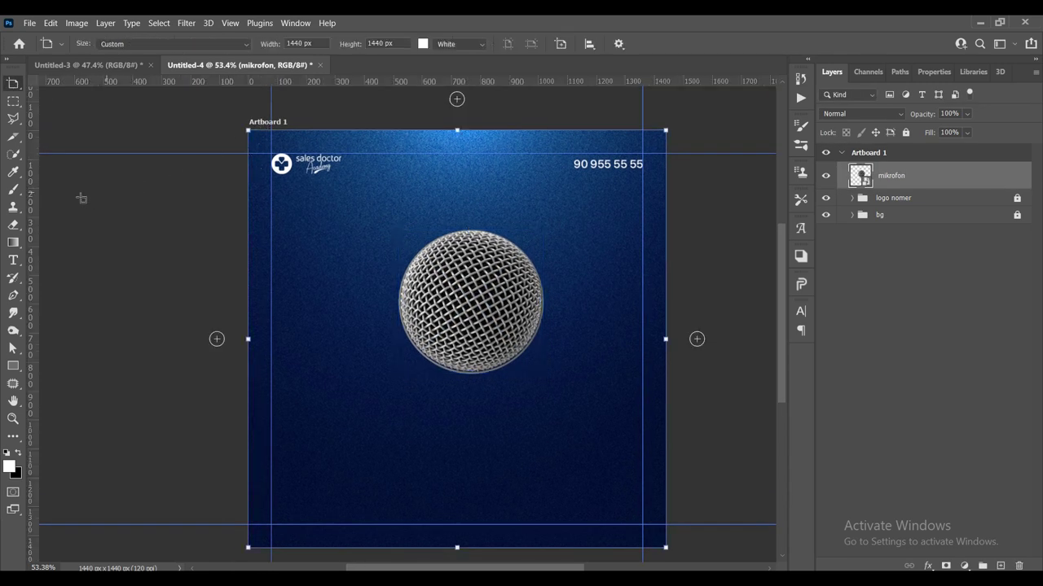
pyautogui.moveTo(32, 214); pyautogui.dragTo(457, 130)
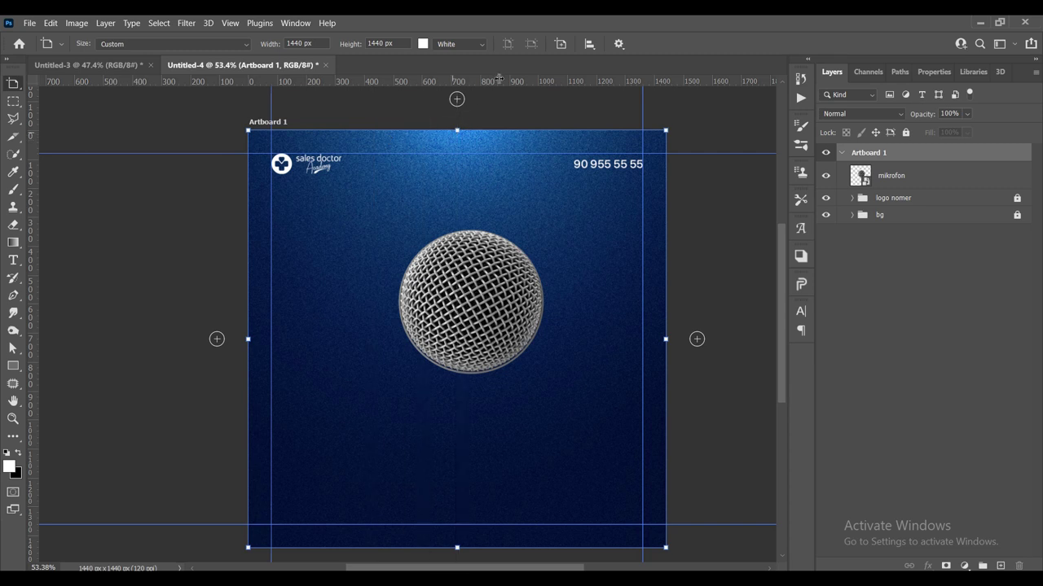
pyautogui.moveTo(508, 82); pyautogui.dragTo(566, 339)
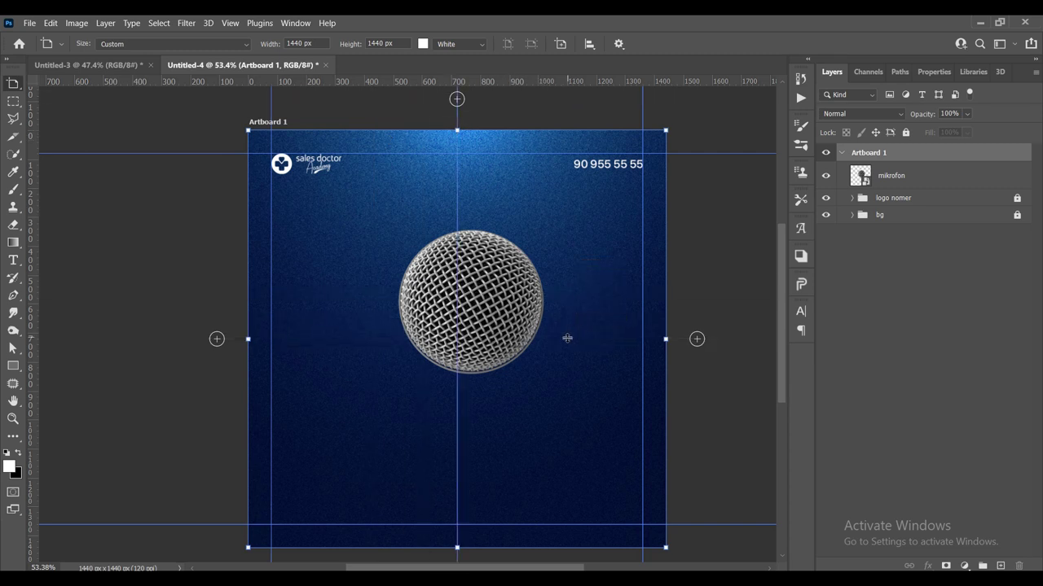
# Move and scale the mikrofon to about 242%, centred horizontally in the artboard's upper half.
pyautogui.click(68, 83)
pyautogui.scroll(-1, 505, 289)
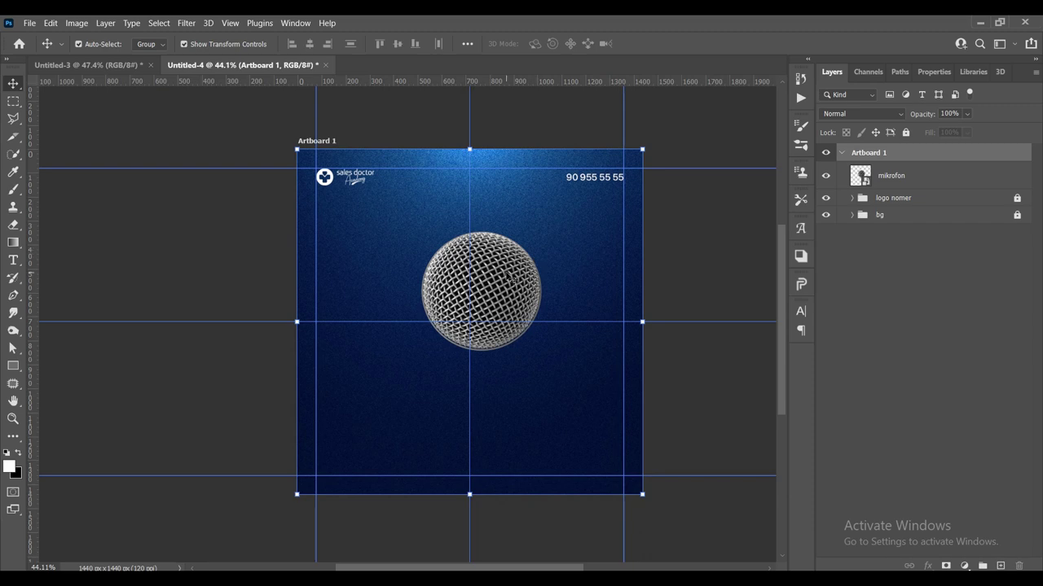
pyautogui.click(505, 289)
pyautogui.scroll(2, 505, 289)
pyautogui.moveTo(505, 290); pyautogui.dragTo(462, 241)
pyautogui.scroll(-1, 495, 282)
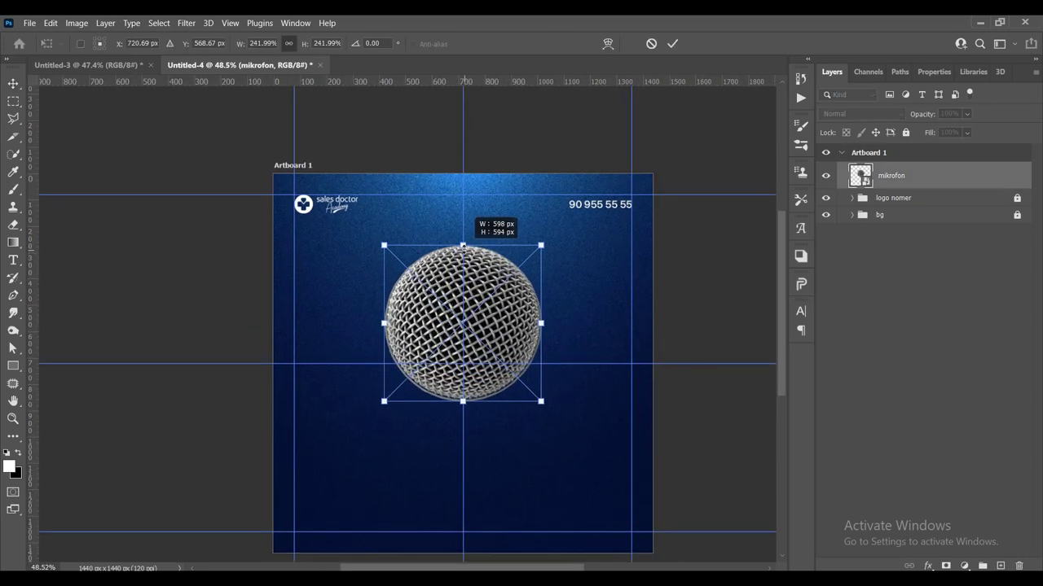
pyautogui.moveTo(496, 279); pyautogui.dragTo(496, 289)
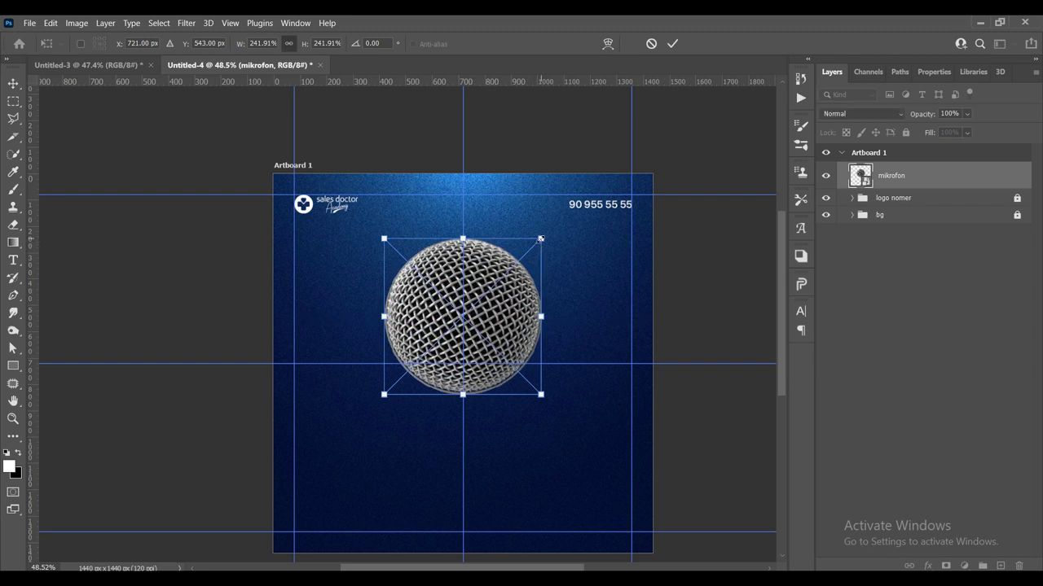
pyautogui.moveTo(541, 238); pyautogui.dragTo(538, 242)
pyautogui.press('Return')
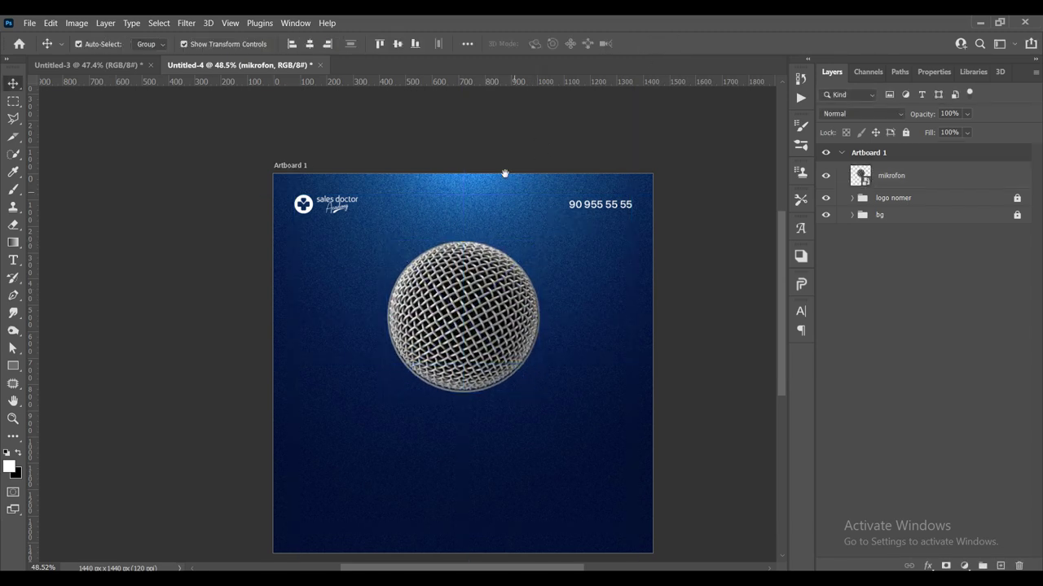
# Hide the guides and clear the layer selection.
pyautogui.scroll(-3, 481, 204)
pyautogui.hscroll(2, 481, 203)
pyautogui.scroll(2, 540, 228)
pyautogui.scroll(1, 516, 247)
pyautogui.scroll(1, 486, 240)
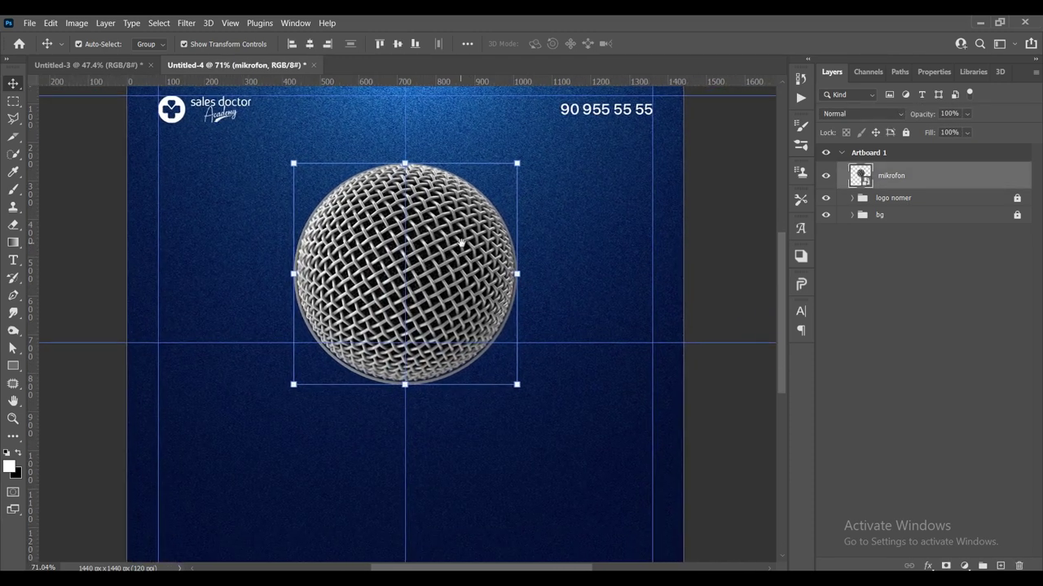
pyautogui.hotkey('ctrl', 'h')
pyautogui.click(731, 214)
# Set up the Ellipse tool with a 4 px white stroke and no fill.
pyautogui.click(13, 366)
pyautogui.rightClick(13, 366)
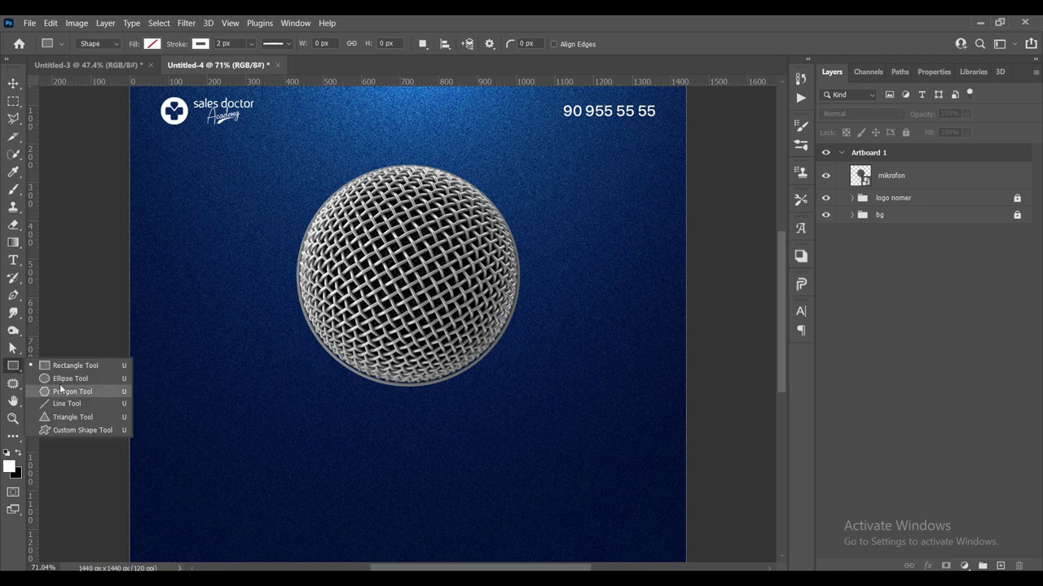
pyautogui.click(66, 380)
pyautogui.click(217, 46)
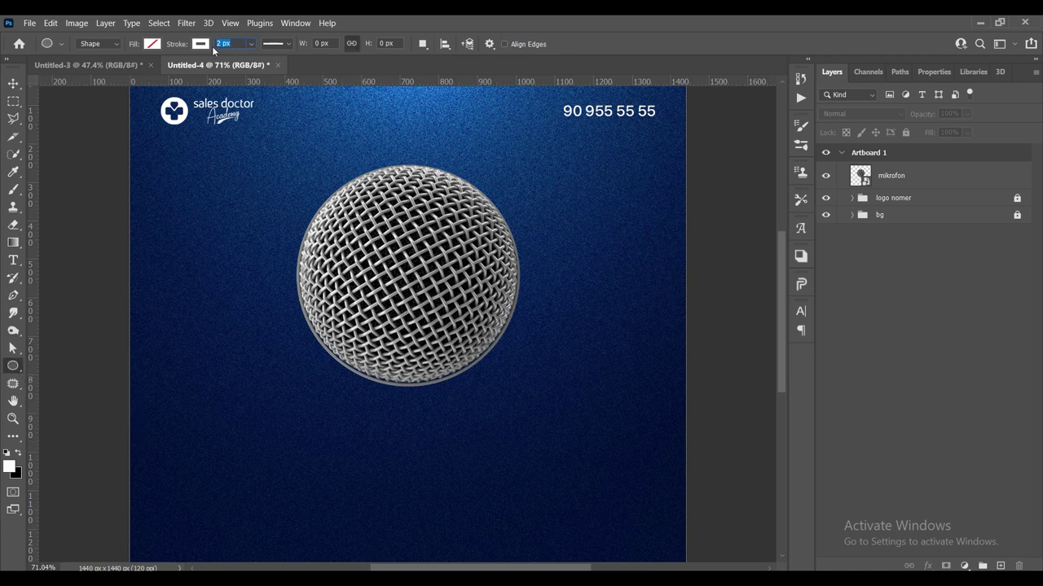
pyautogui.write('4')
pyautogui.click(201, 45)
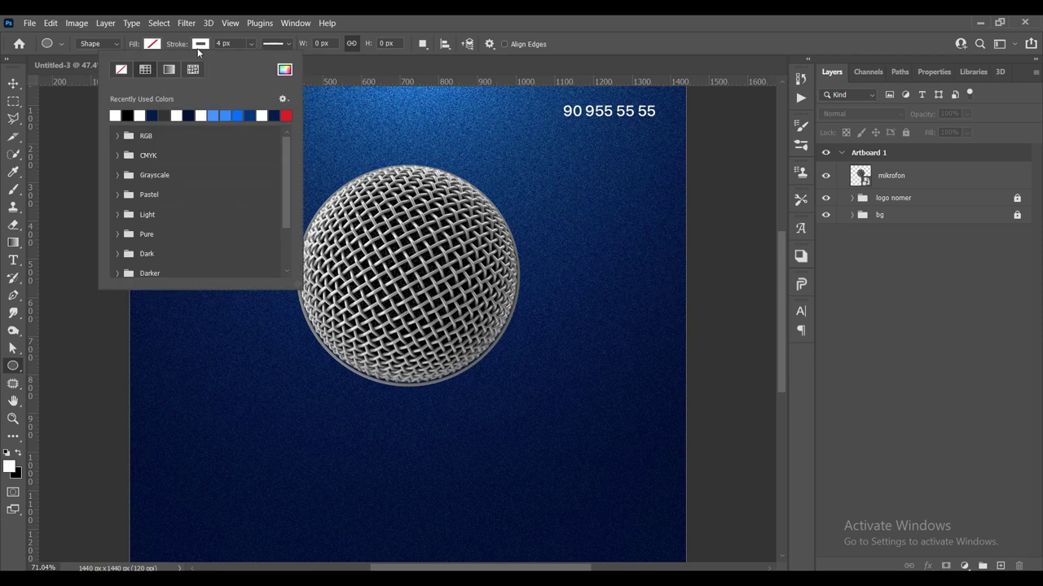
pyautogui.click(152, 45)
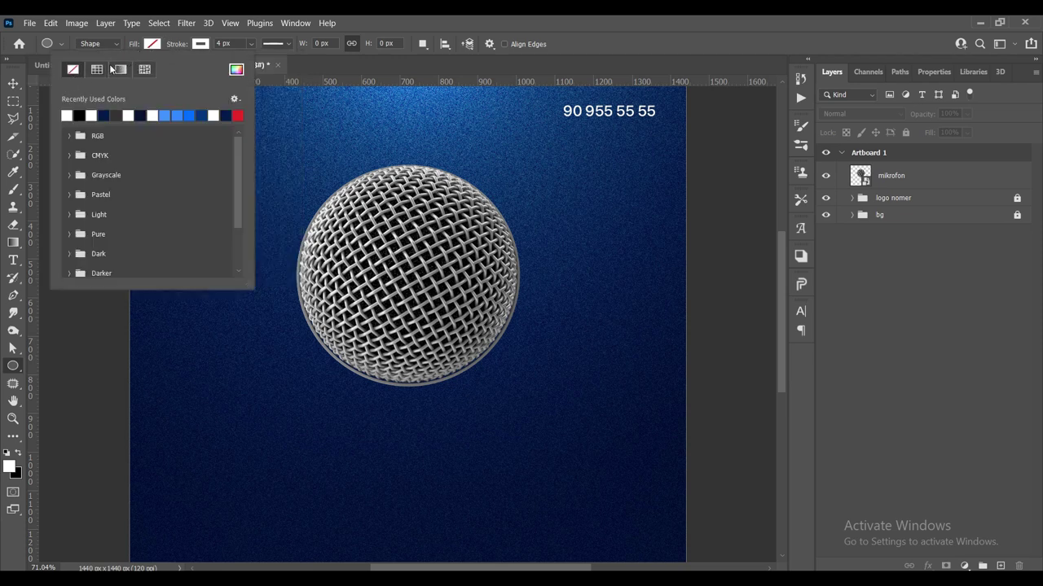
pyautogui.click(221, 35)
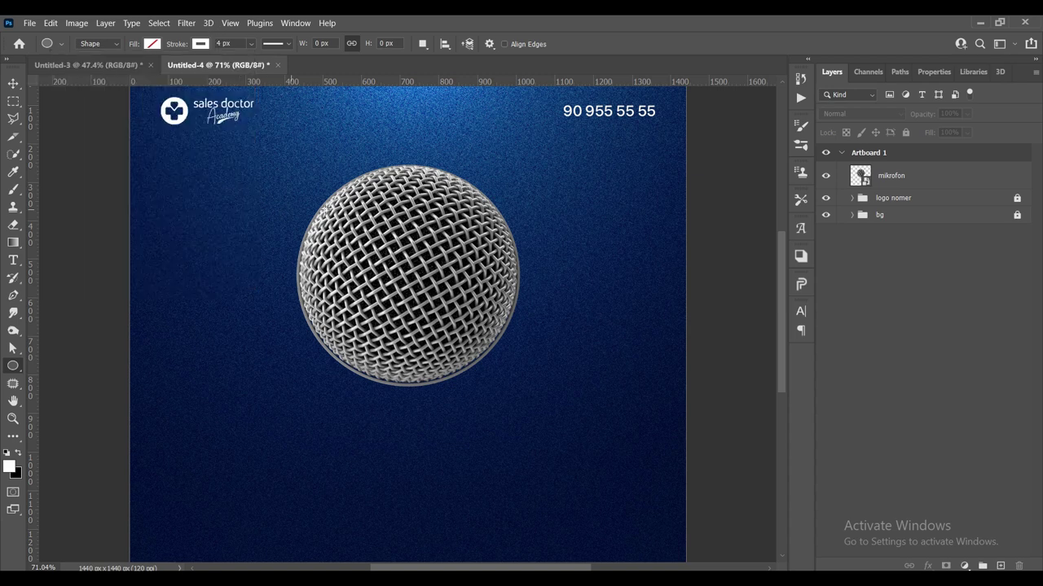
# Draw a 646 px ring around the microphone ball, Ellipse 1.
pyautogui.moveTo(408, 267); pyautogui.dragTo(570, 150)
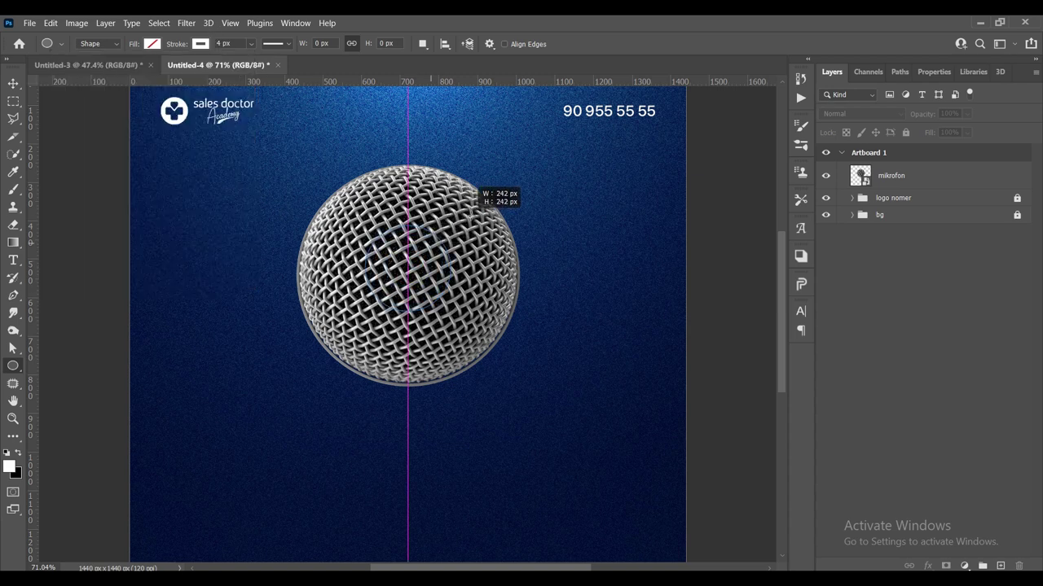
pyautogui.moveTo(579, 143); pyautogui.dragTo(579, 142)
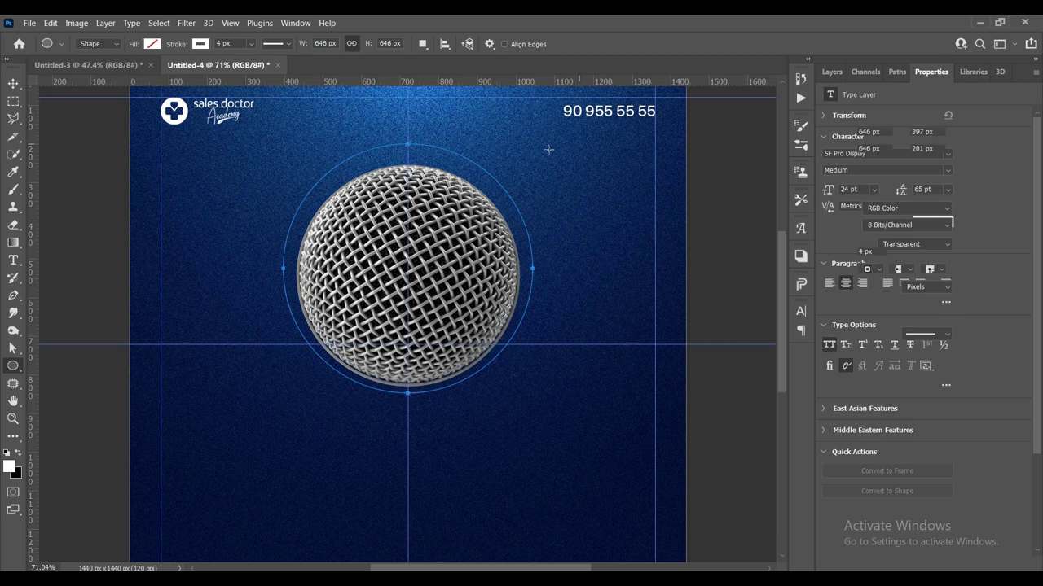
pyautogui.press('v')
pyautogui.scroll(1, 486, 168)
pyautogui.click(459, 157)
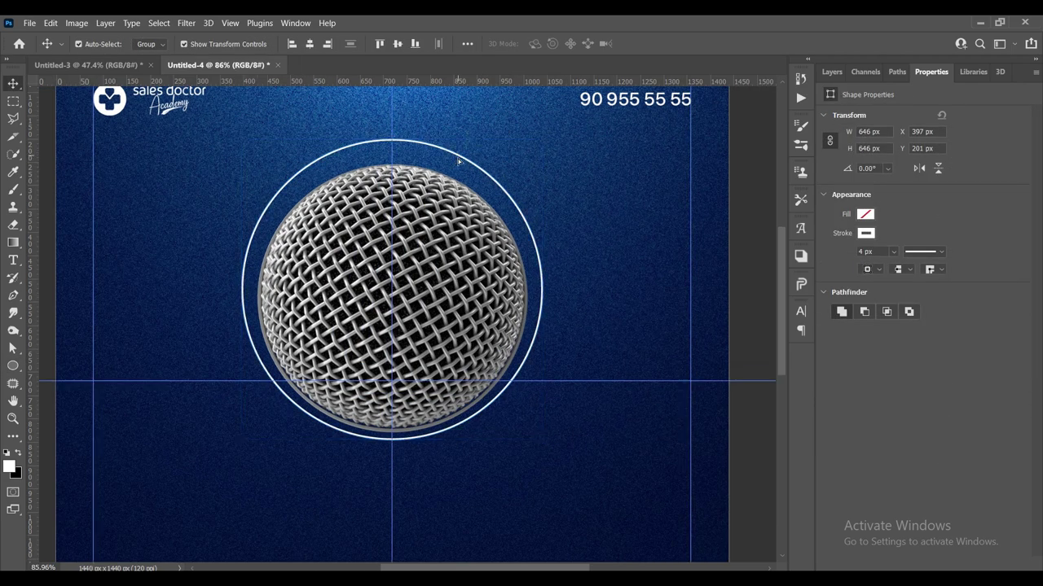
pyautogui.click(461, 161)
pyautogui.hotkey('ctrl', 'h')
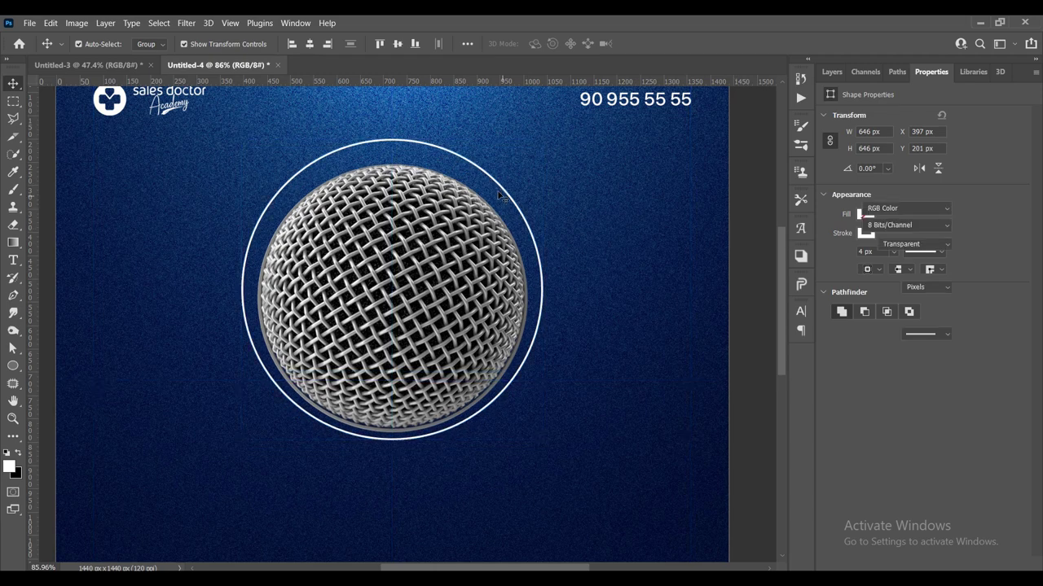
# Align Ellipse 1's vertical and horizontal centres with the mikrofon, then fit the artboard in view.
pyautogui.moveTo(502, 193); pyautogui.dragTo(502, 198)
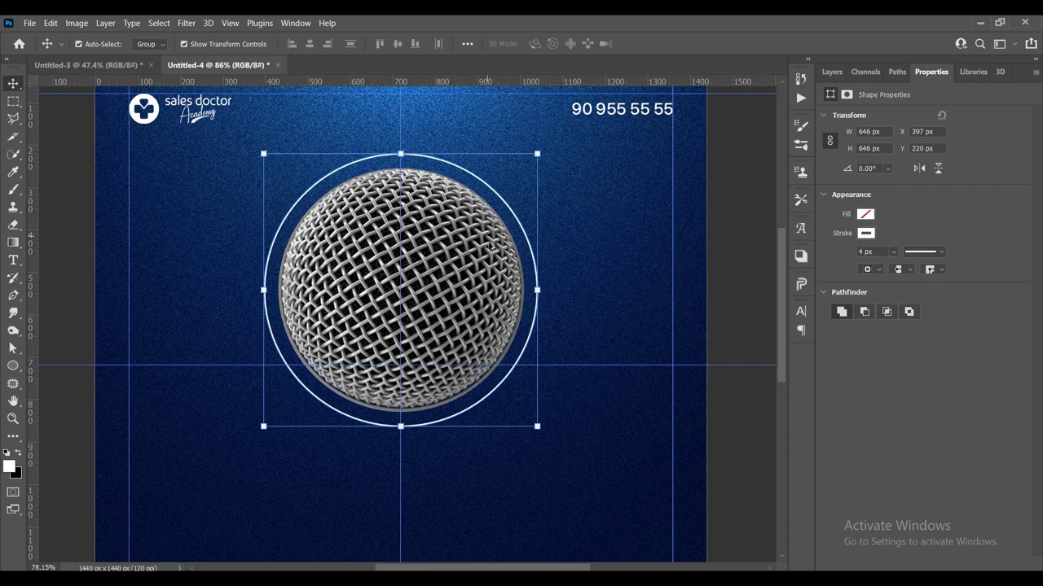
pyautogui.keyDown('shift'); pyautogui.click(440, 244); pyautogui.keyUp('shift')
pyautogui.click(310, 43)
pyautogui.hotkey('ctrl', '-')
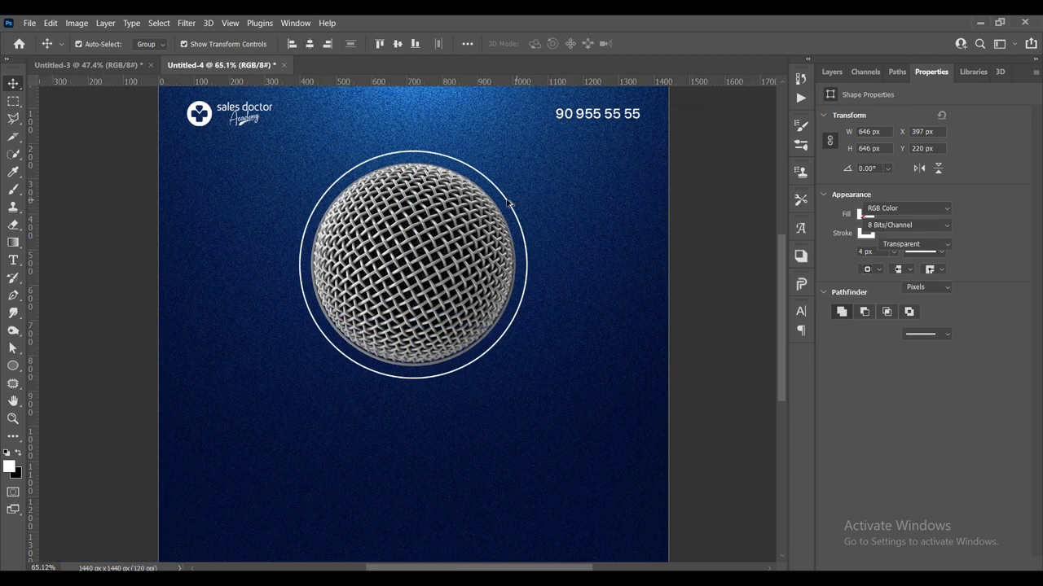
pyautogui.hotkey('ctrl', '0')
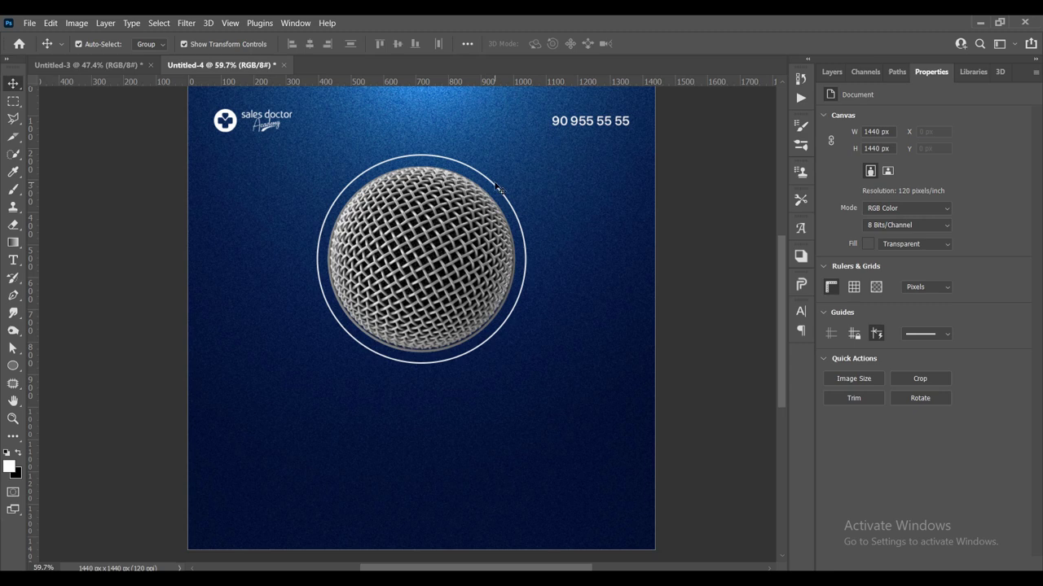
pyautogui.click(498, 189)
pyautogui.click(831, 72)
pyautogui.scroll(1, 575, 182)
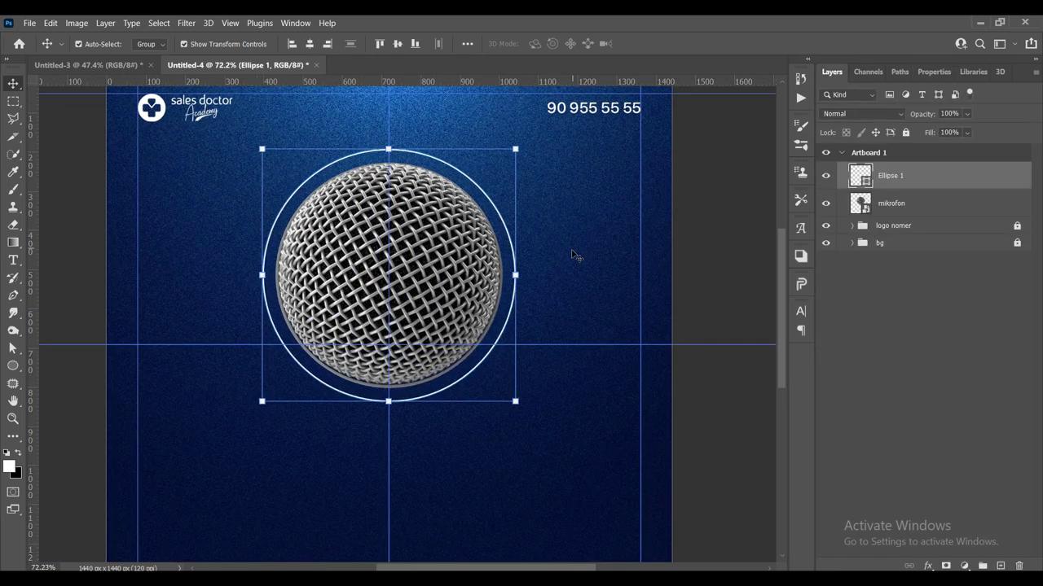
# Duplicate Ellipse 1 twice, scaling each copy larger; the outer ring ends near 798 px.
pyautogui.scroll(1, 515, 299)
pyautogui.hotkey('ctrl', 'j')
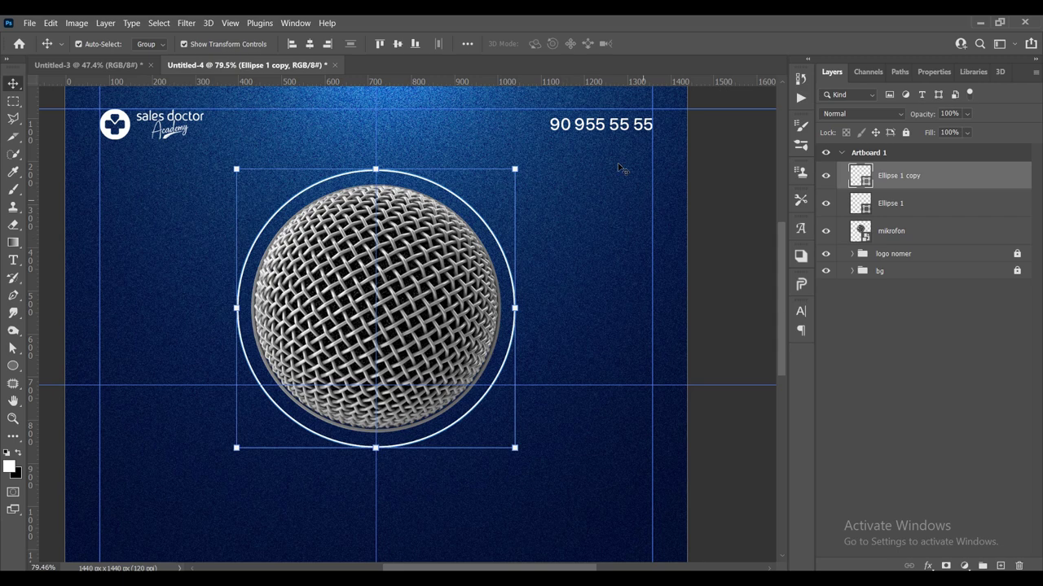
pyautogui.moveTo(515, 169); pyautogui.dragTo(537, 159)
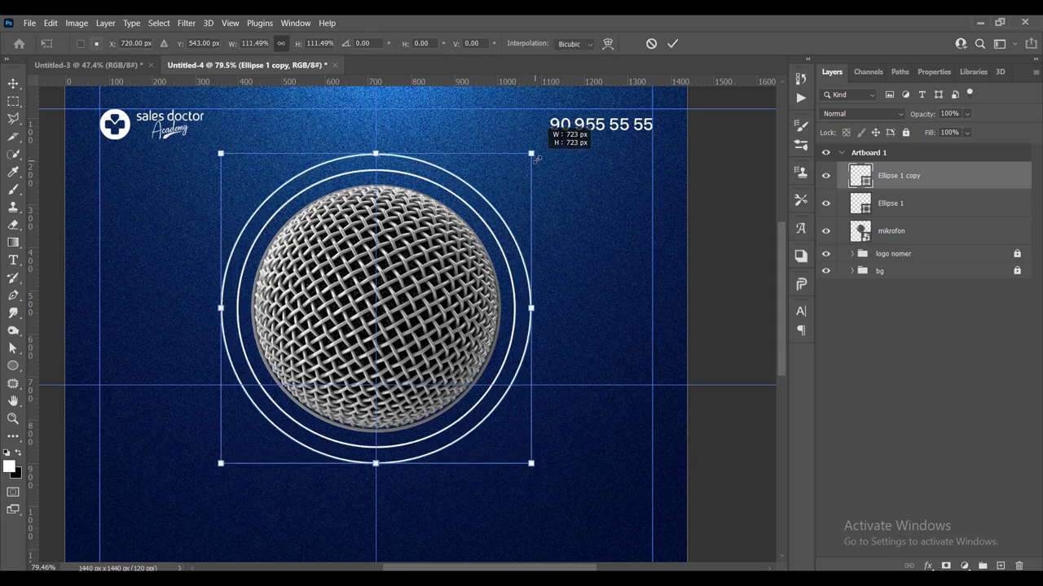
pyautogui.press('Return')
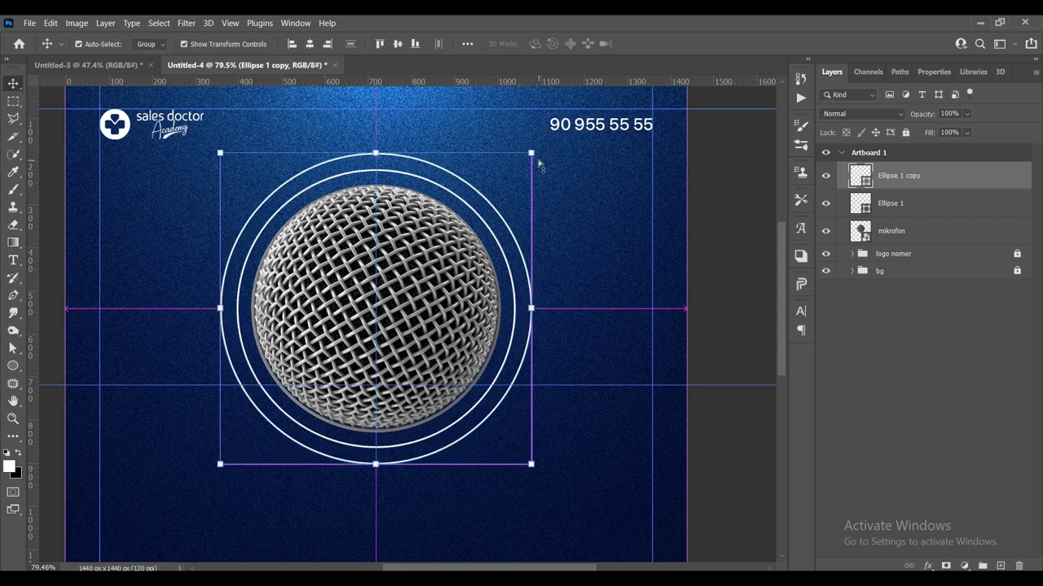
pyautogui.hotkey('ctrl', 'j')
pyautogui.moveTo(538, 158); pyautogui.dragTo(552, 137)
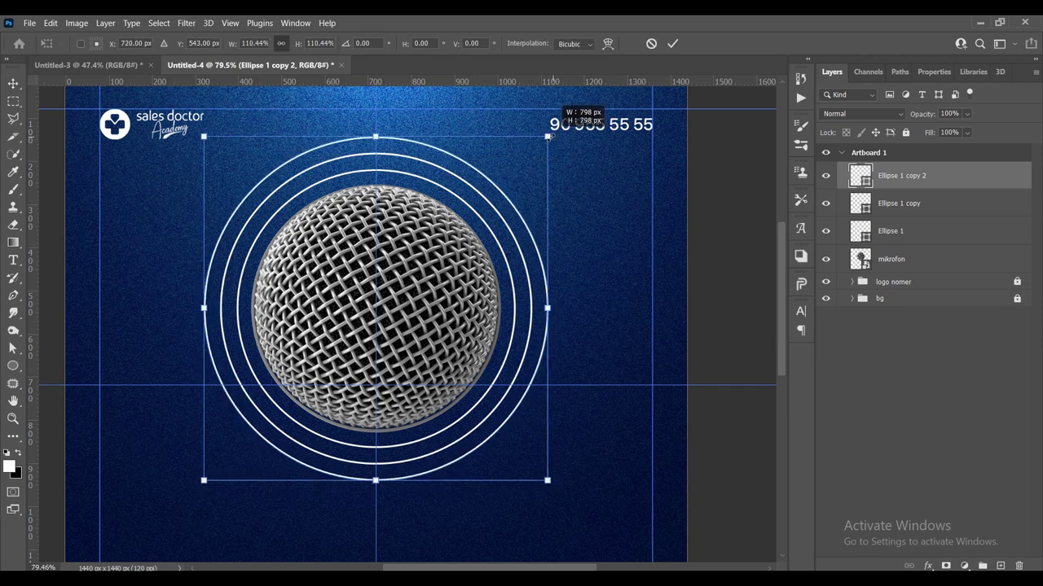
pyautogui.press('Return')
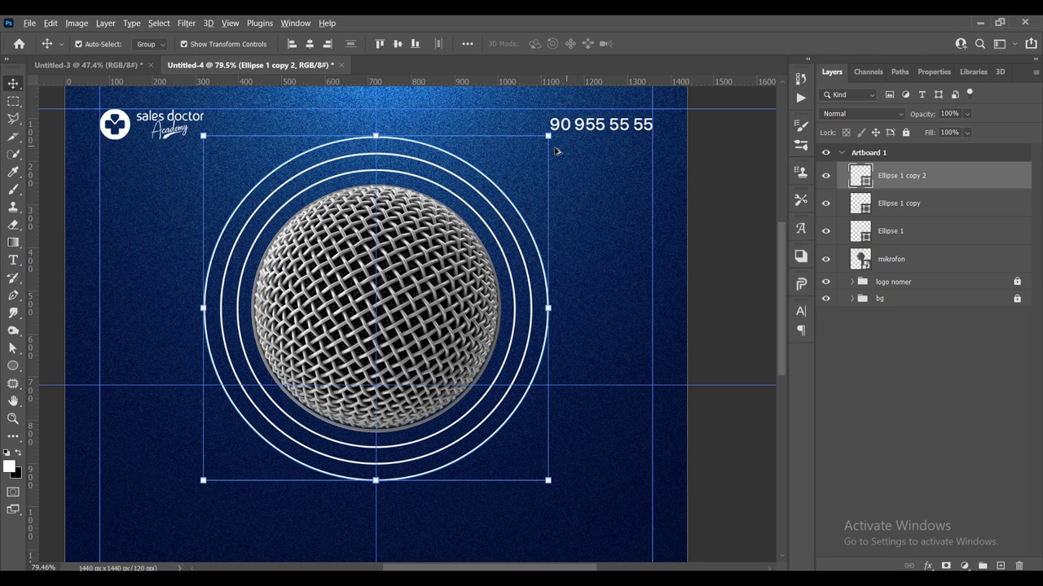
# Select all three ring layers and convert them to a smart object, then revert the conversion.
pyautogui.keyDown('alt'); pyautogui.scroll(-3, 557, 151); pyautogui.keyUp('alt')
pyautogui.click(957, 236)
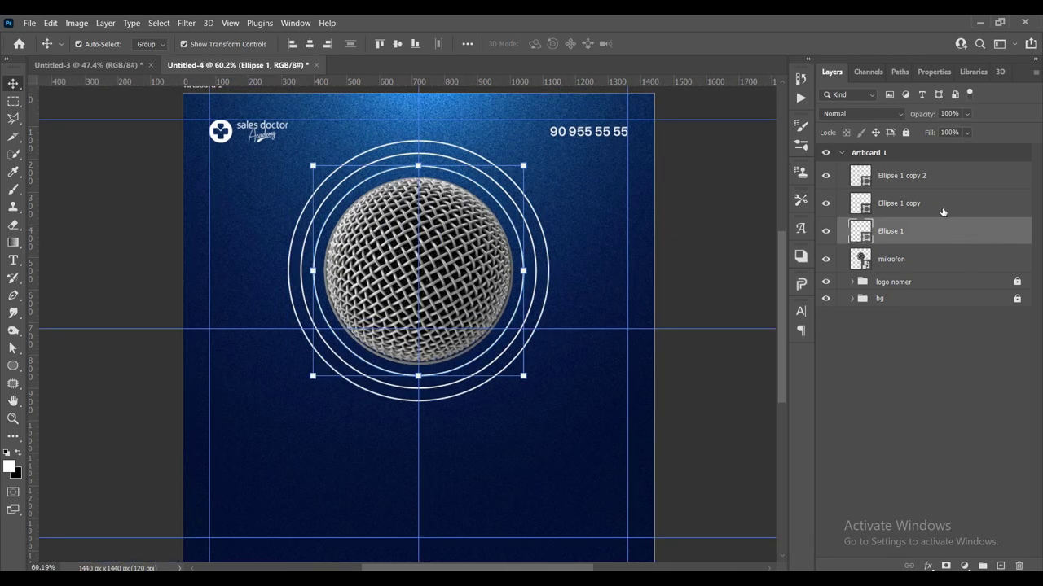
pyautogui.keyDown('shift'); pyautogui.click(953, 189); pyautogui.keyUp('shift')
pyautogui.rightClick(955, 191)
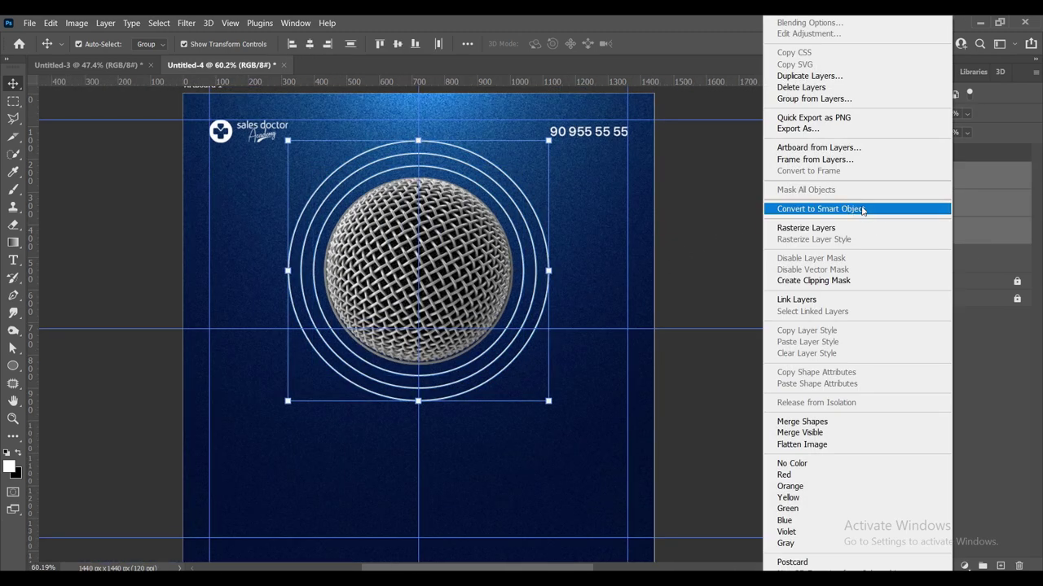
pyautogui.click(862, 209)
pyautogui.hotkey('ctrl', 'h')
pyautogui.keyDown('alt'); pyautogui.scroll(-2, 473, 189); pyautogui.keyUp('alt')
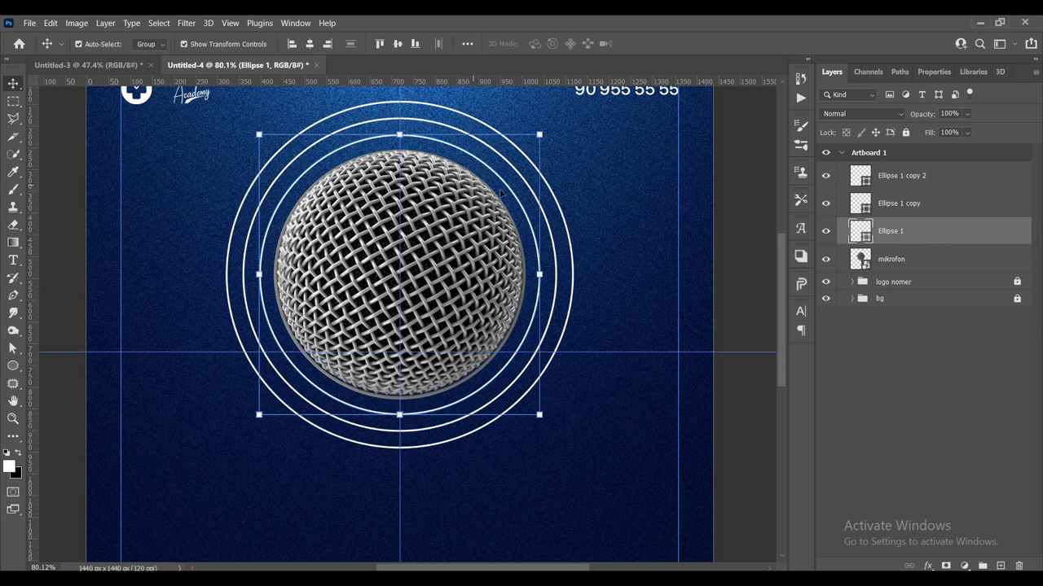
# Fade the middle ring to 60% and the outer ring to 40% opacity, then preview.
pyautogui.click(933, 208)
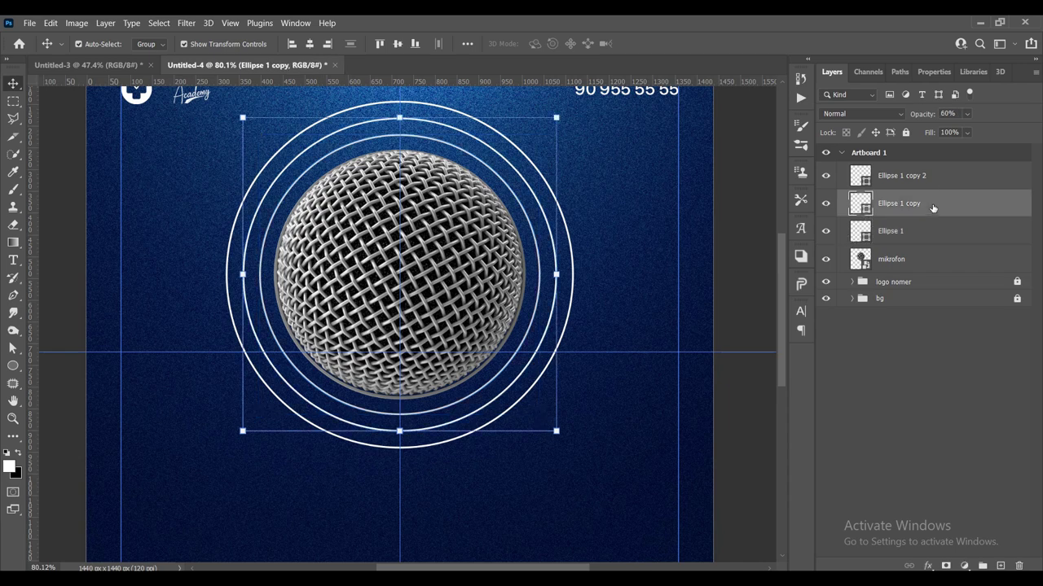
pyautogui.click(988, 176)
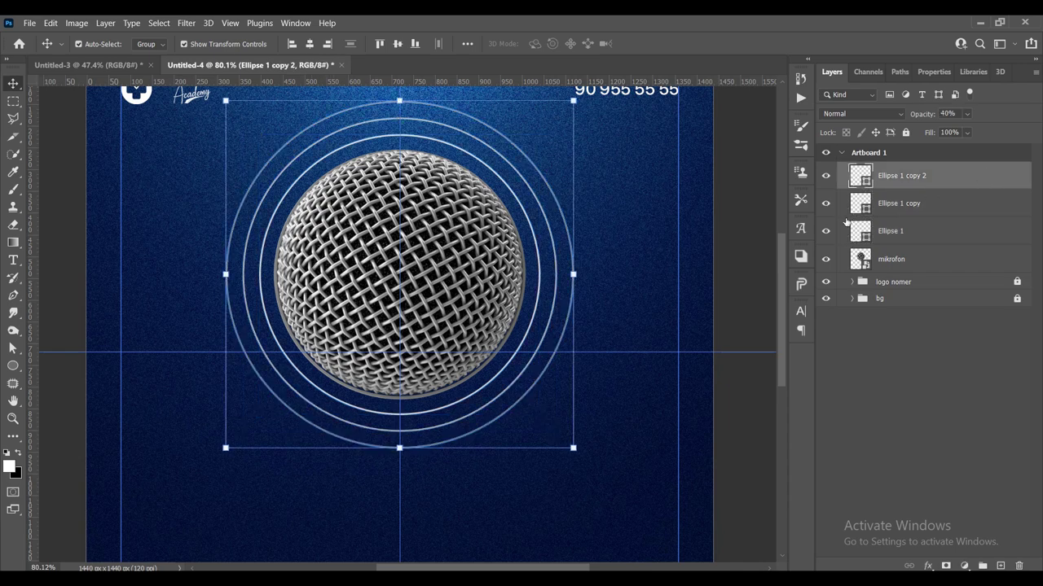
pyautogui.click(763, 237)
pyautogui.scroll(2, 488, 298)
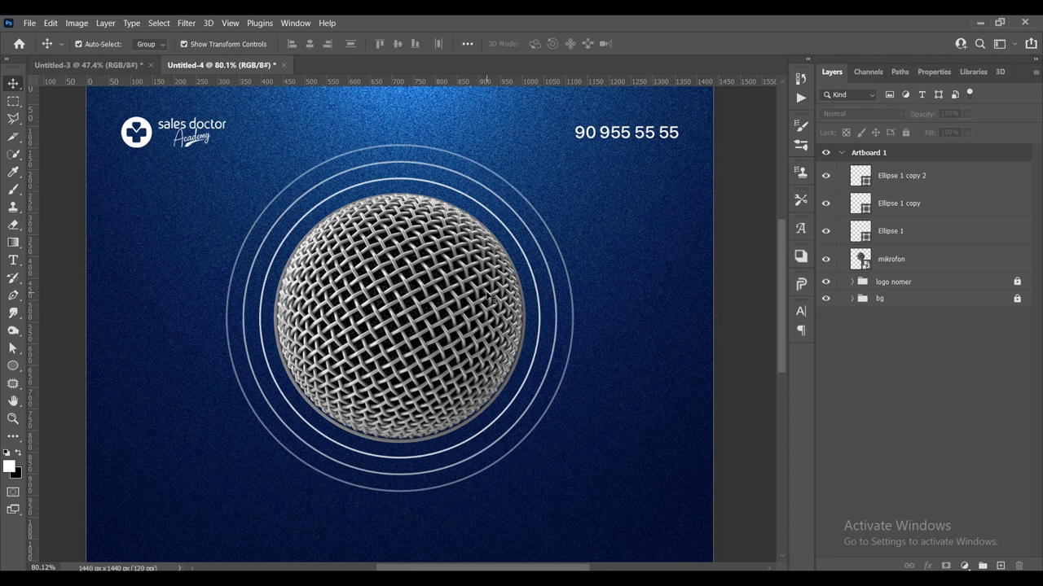
pyautogui.scroll(-2, 432, 509)
pyautogui.moveTo(466, 351); pyautogui.dragTo(479, 298)
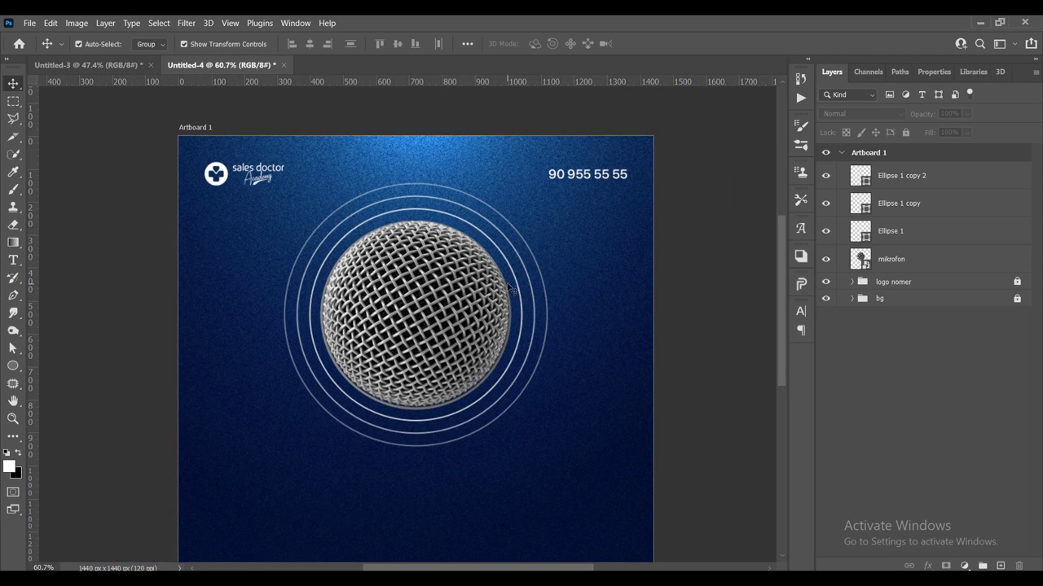
pyautogui.scroll(2, 559, 275)
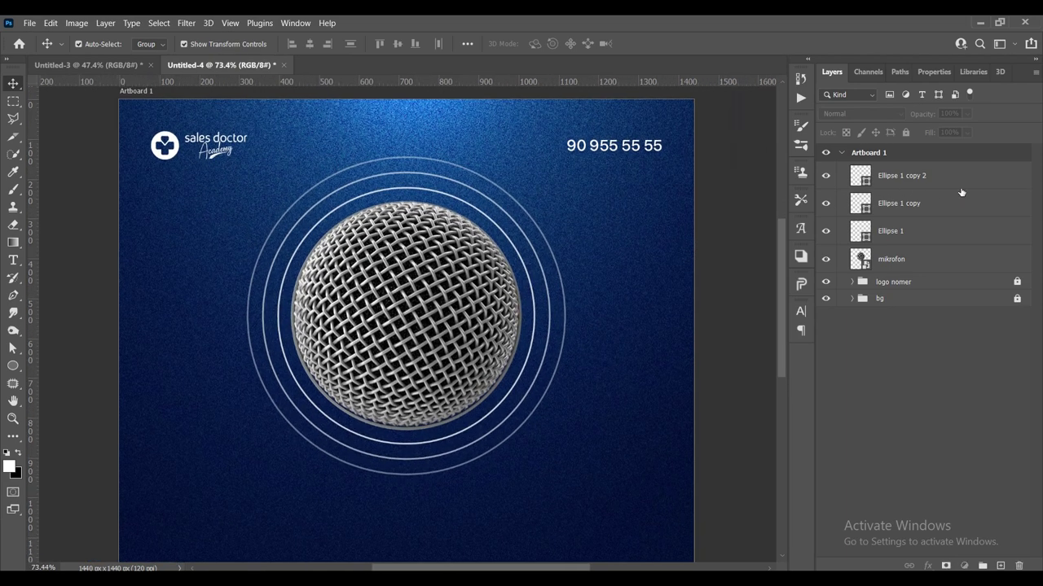
# Convert the three ring layers into one smart object, keeping the name 'Ellipse 1 copy 2'.
pyautogui.click(961, 187)
pyautogui.keyDown('shift'); pyautogui.click(947, 239); pyautogui.keyUp('shift')
pyautogui.rightClick(950, 203)
pyautogui.click(825, 211)
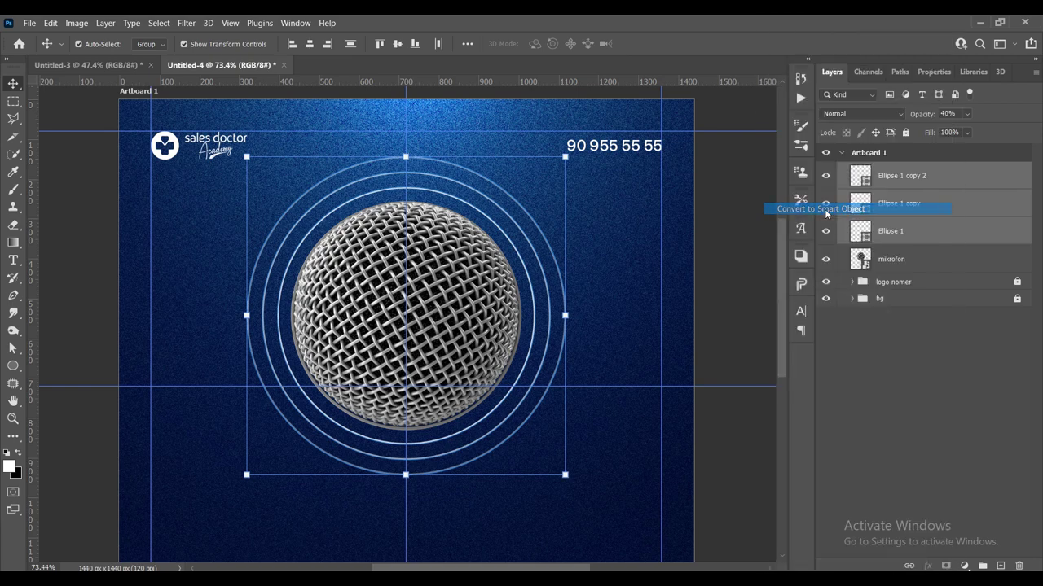
pyautogui.doubleClick(907, 177)
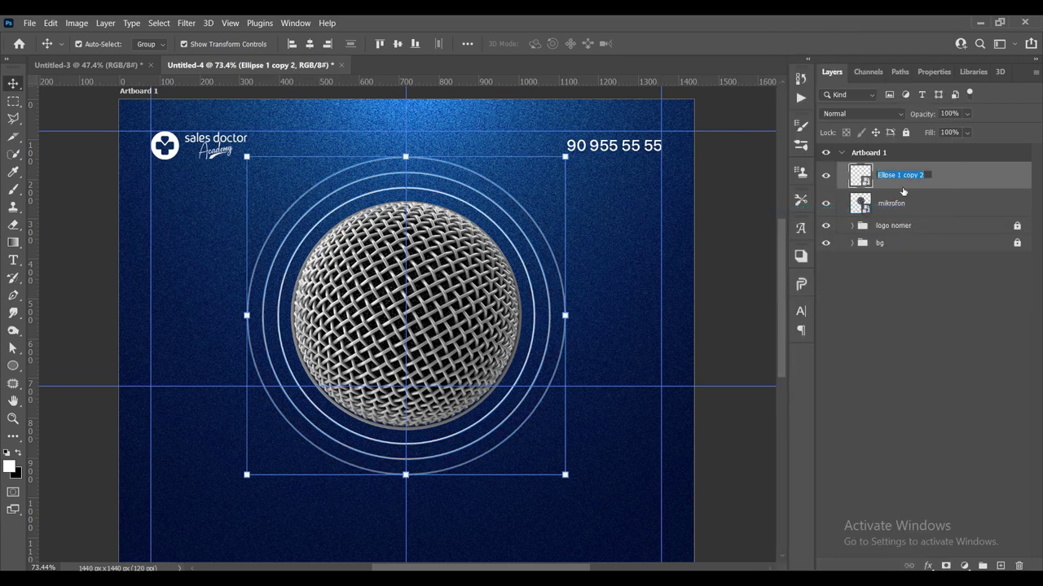
pyautogui.press('Return')
pyautogui.scroll(3, 477, 196)
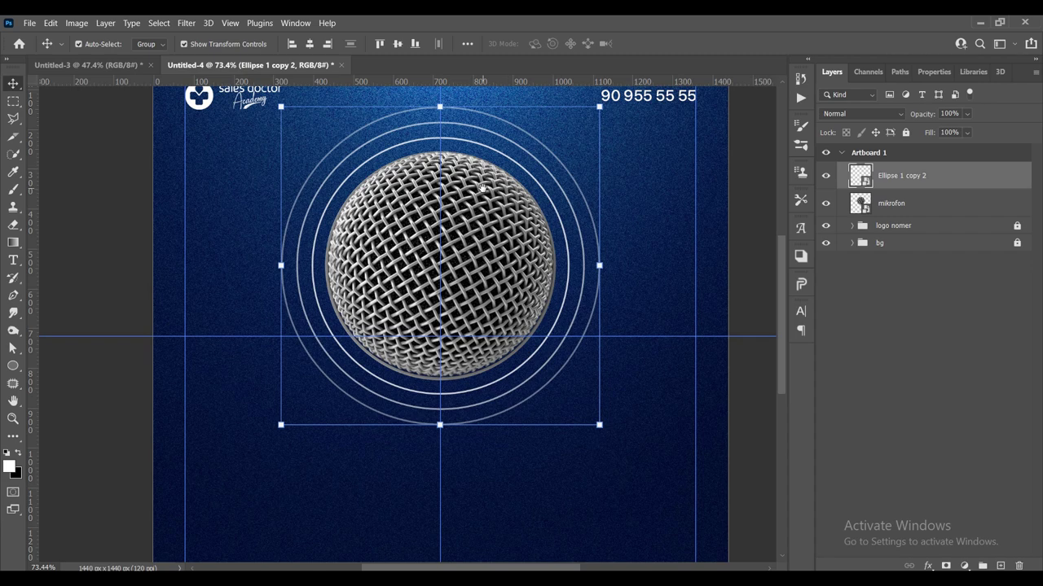
pyautogui.moveTo(469, 254); pyautogui.dragTo(461, 242)
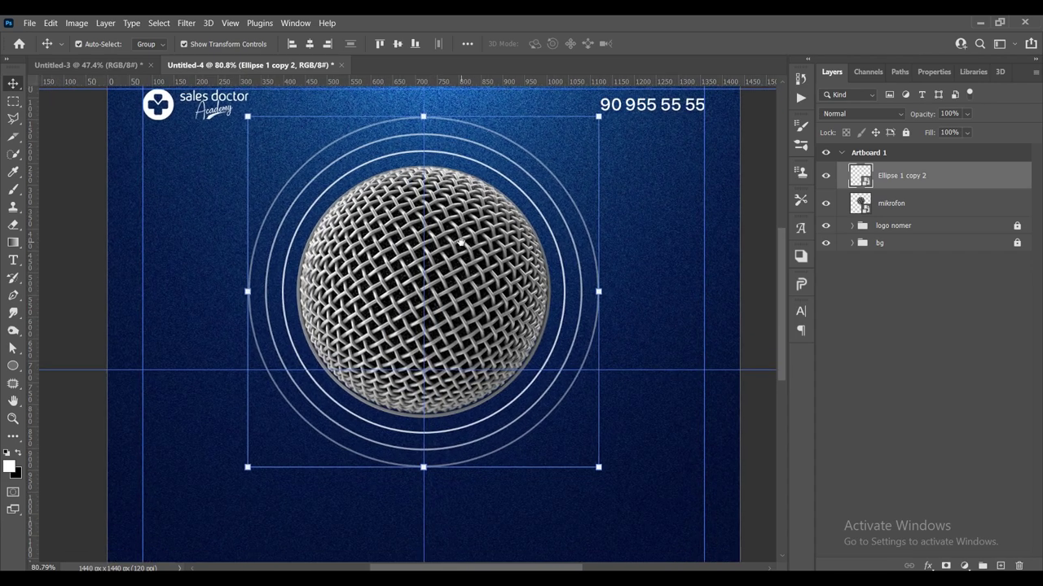
pyautogui.scroll(1, 418, 226)
pyautogui.scroll(1, 419, 224)
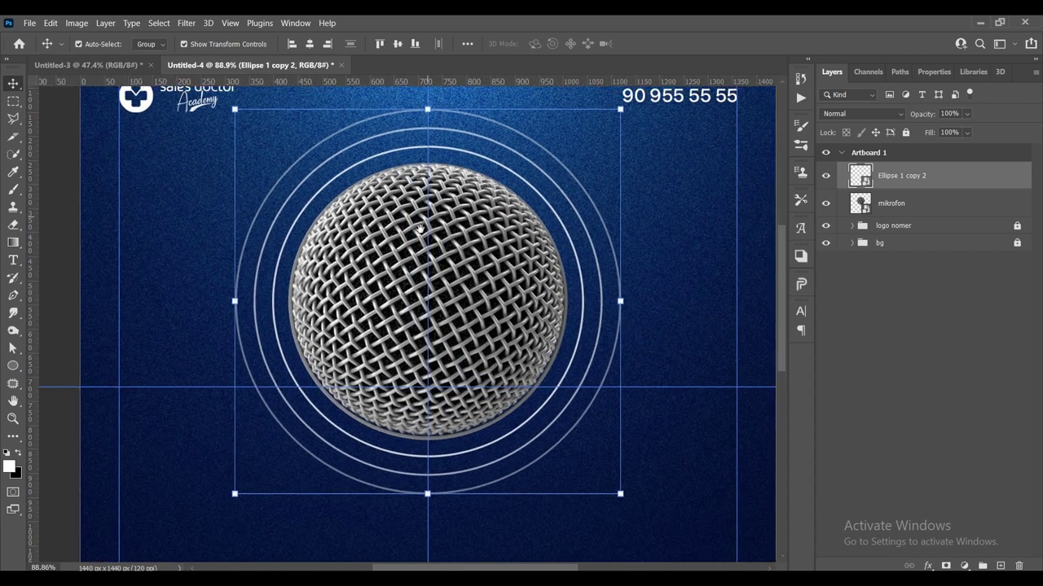
pyautogui.scroll(1, 417, 236)
pyautogui.click(187, 23)
pyautogui.moveTo(199, 211)
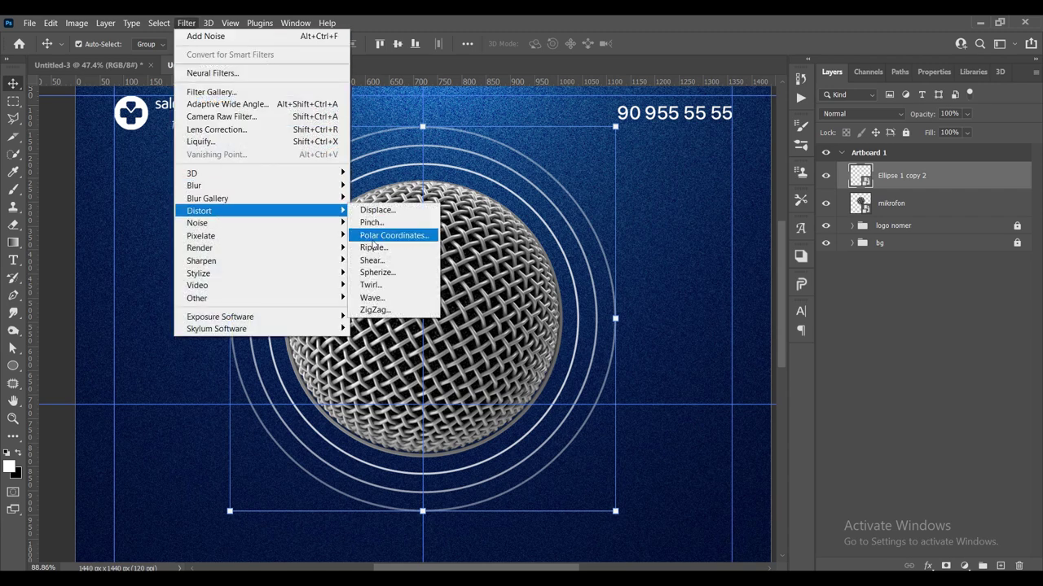
# Apply Distort > Ripple with Amount 110 and Medium size to the rings, then inspect.
pyautogui.click(424, 248)
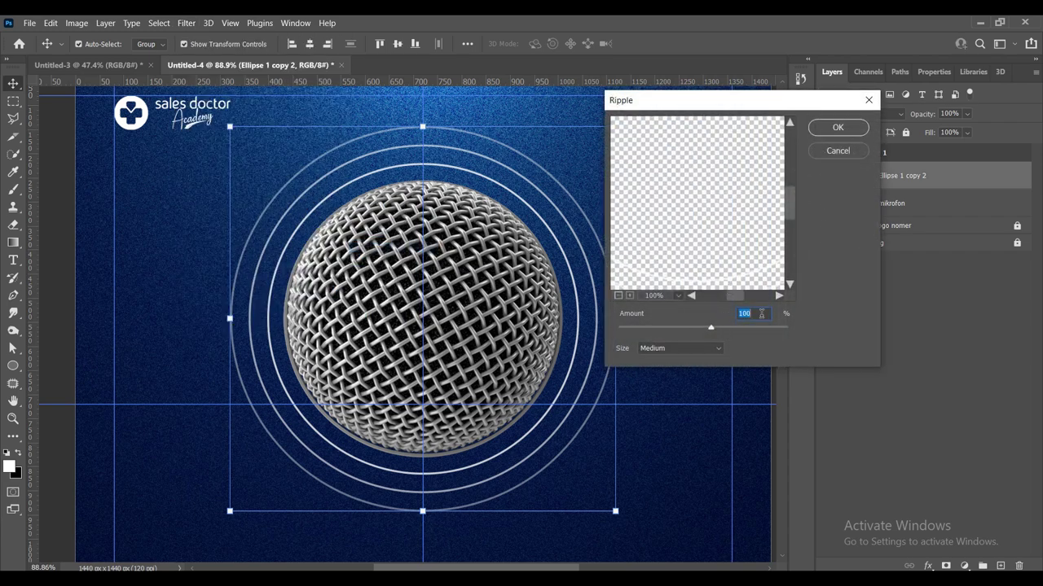
pyautogui.write('110')
pyautogui.click(676, 349)
pyautogui.click(652, 368)
pyautogui.click(837, 127)
pyautogui.scroll(3, 461, 202)
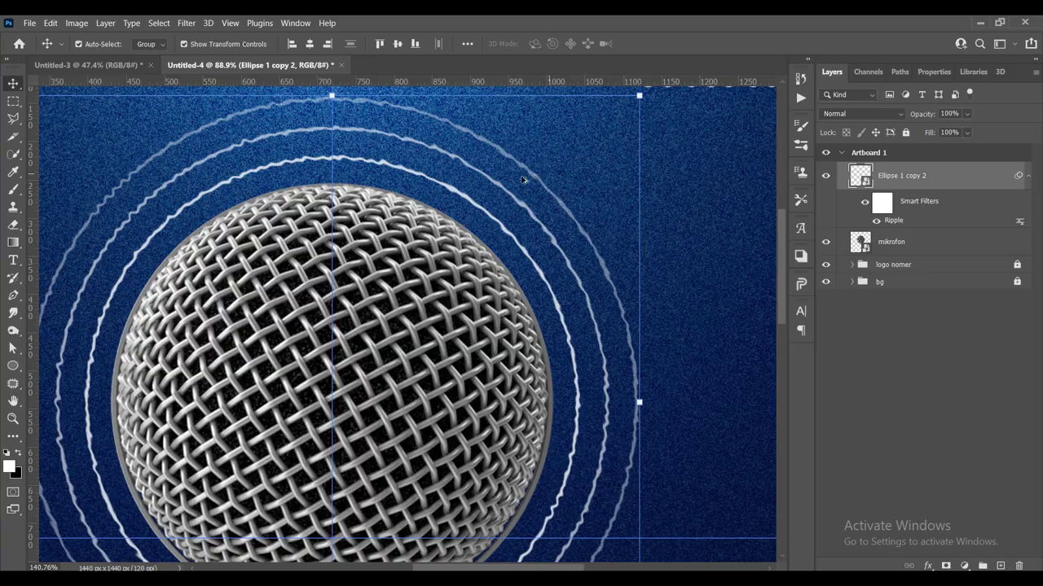
pyautogui.scroll(3, 461, 202)
pyautogui.scroll(-2, 461, 202)
pyautogui.scroll(-1, 423, 208)
pyautogui.scroll(-1, 405, 208)
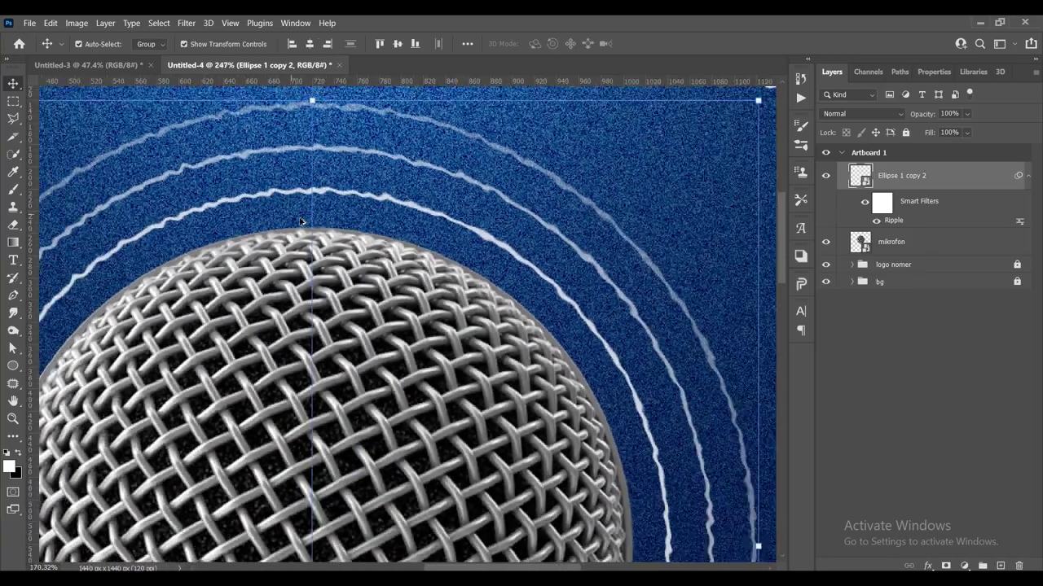
pyautogui.scroll(-2, 405, 208)
pyautogui.scroll(-2, 406, 208)
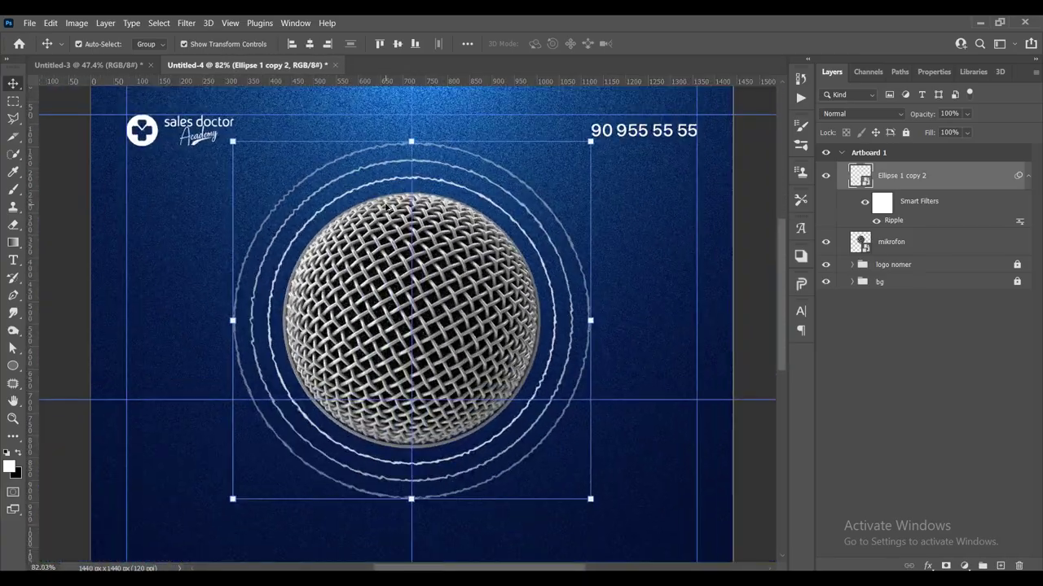
pyautogui.scroll(-1, 485, 263)
pyautogui.scroll(1, 485, 263)
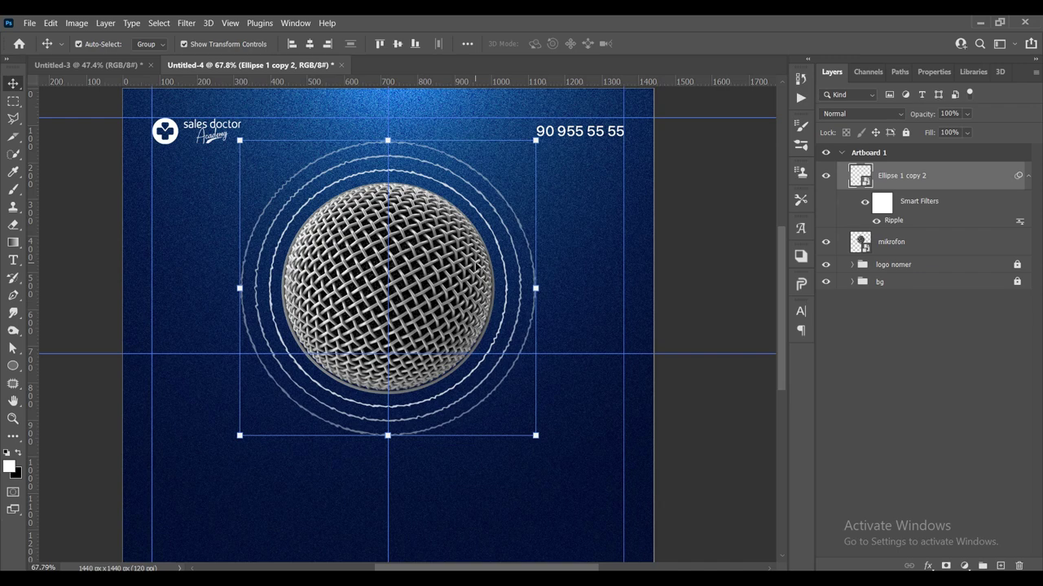
pyautogui.scroll(1, 251, 235)
pyautogui.scroll(1, 321, 253)
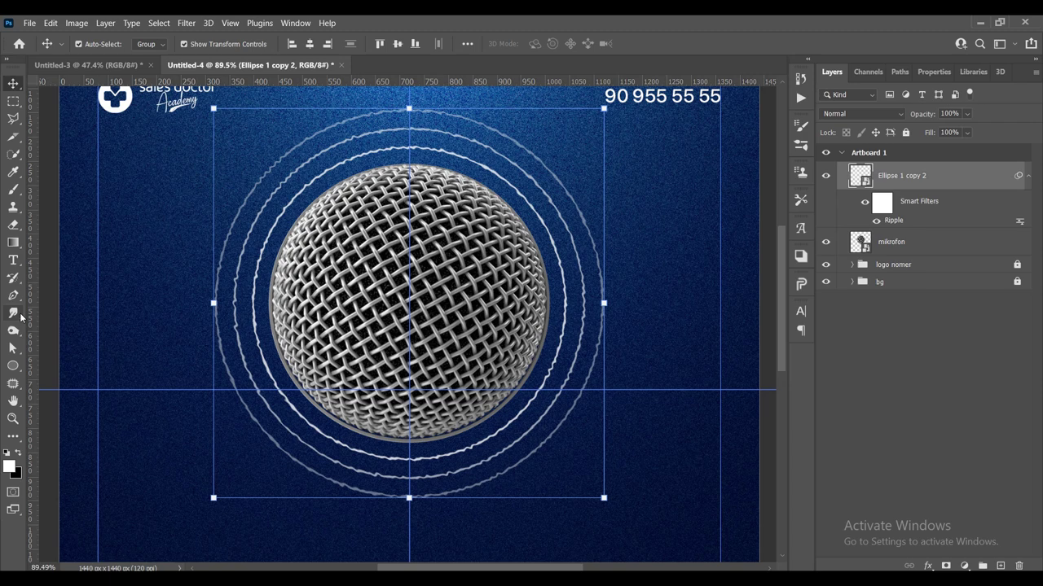
# Restore the Smudge Tool via Edit Toolbar and select it at 125 px, Strength 30%.
pyautogui.click(13, 313)
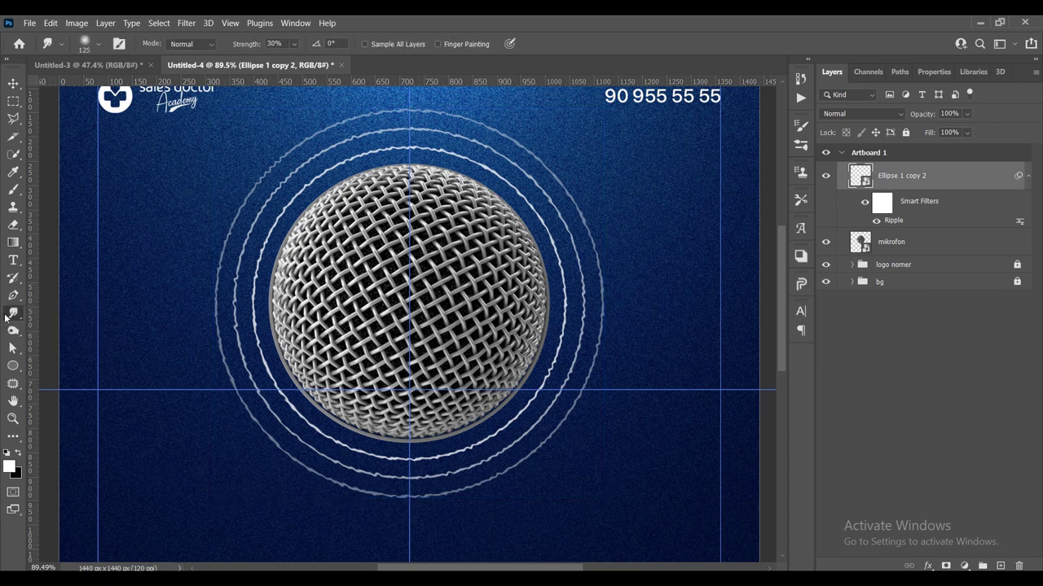
pyautogui.click(13, 436)
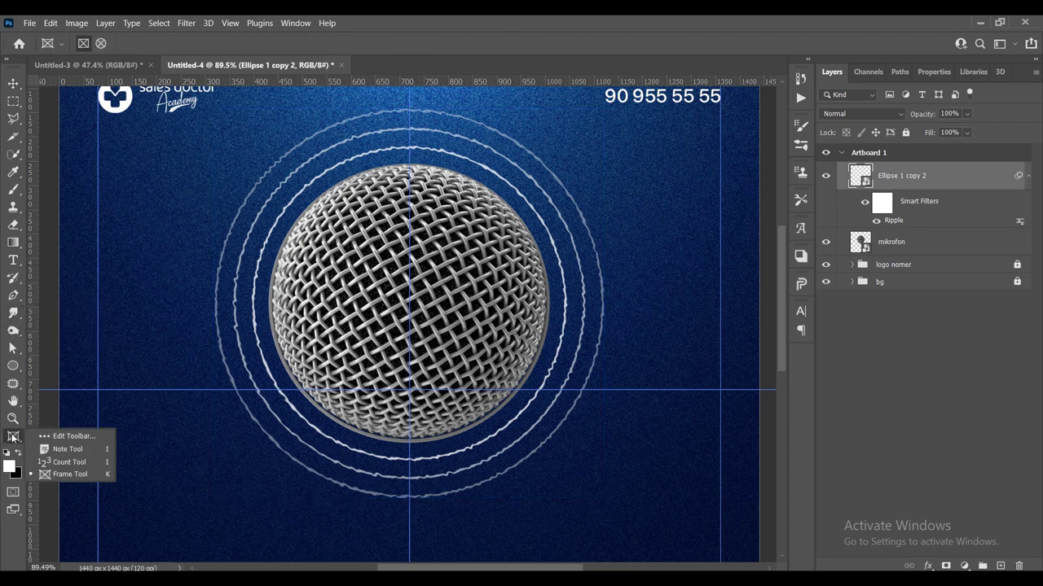
pyautogui.click(80, 437)
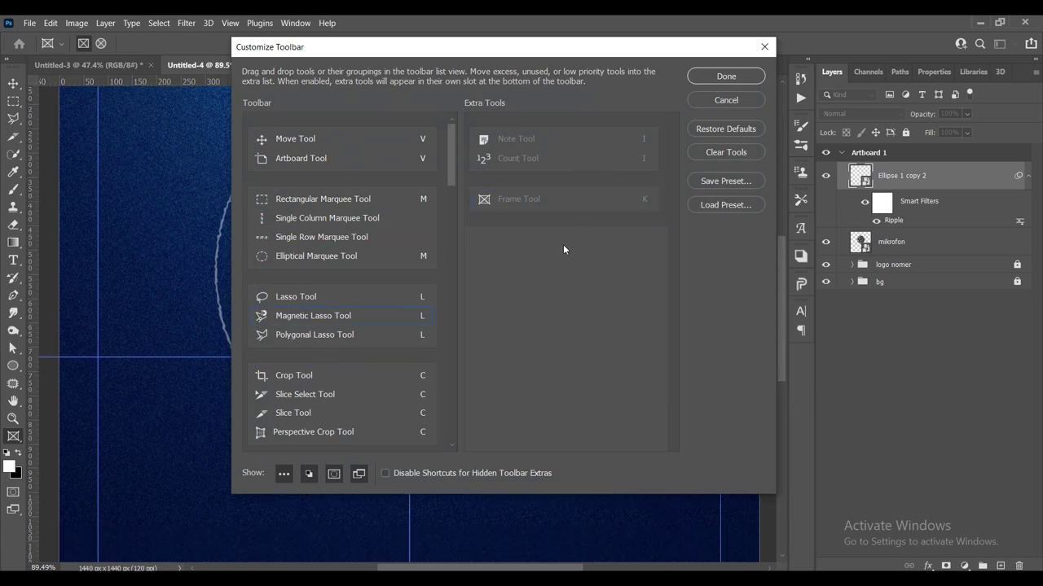
pyautogui.click(725, 76)
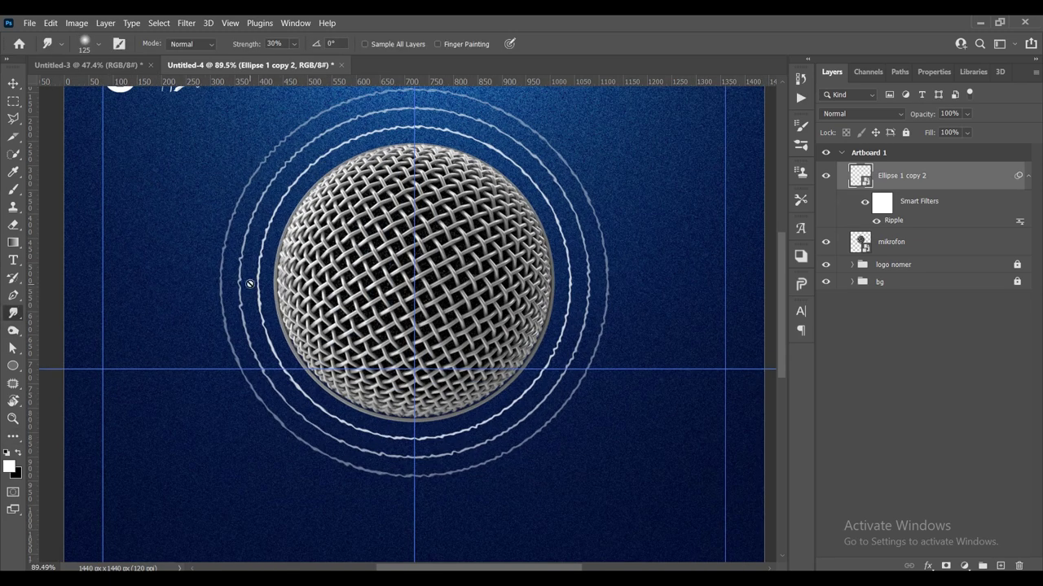
pyautogui.click(249, 285)
# Rasterize the ring smart object and try a smudge on the left side, then undo it.
pyautogui.click(527, 249)
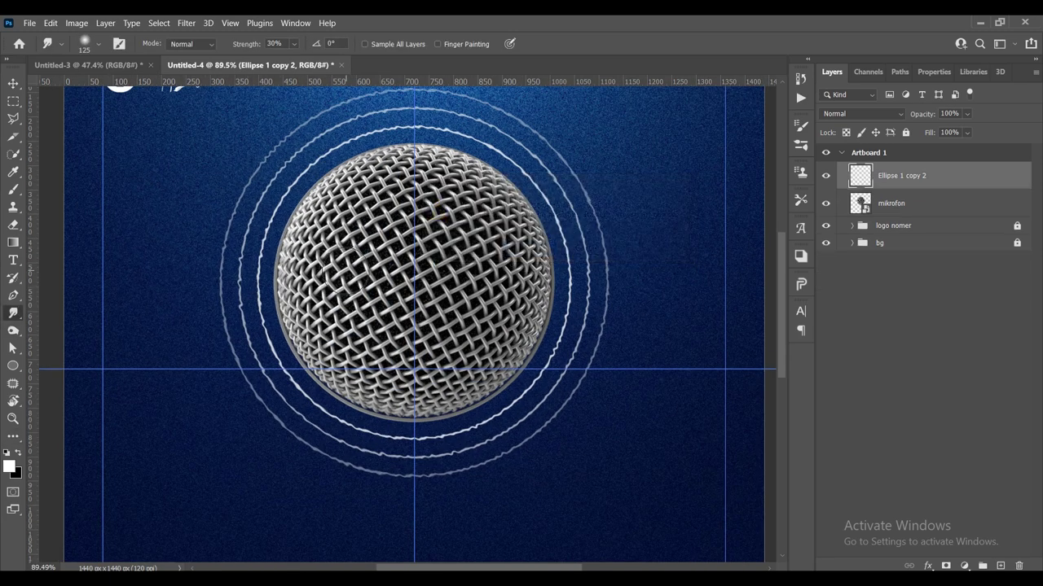
pyautogui.scroll(-3, 273, 285)
pyautogui.moveTo(335, 282); pyautogui.dragTo(349, 293)
pyautogui.moveTo(277, 311); pyautogui.dragTo(249, 334)
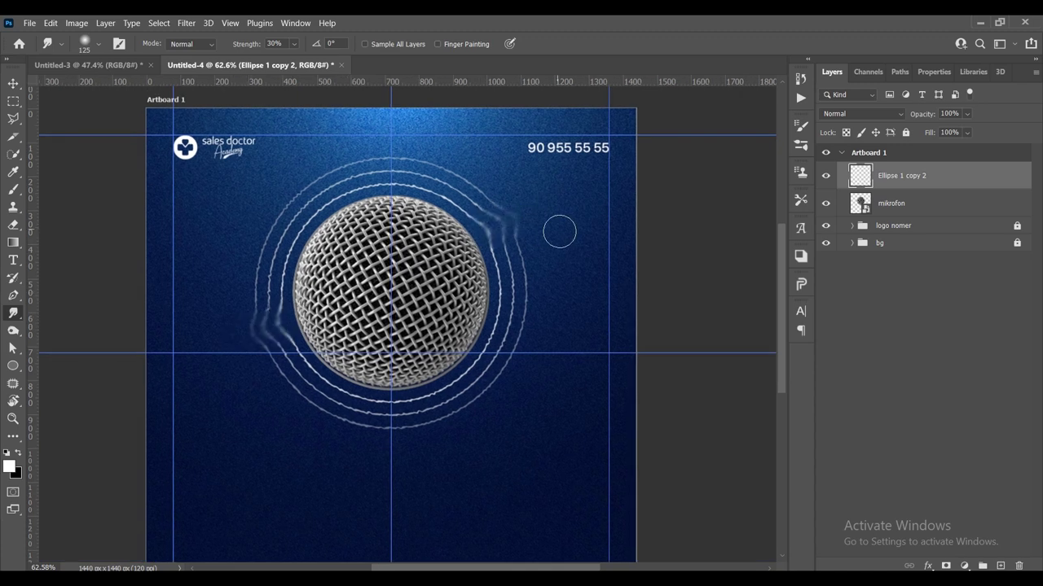
pyautogui.hotkey('ctrl', 'z')
# Enlarge the brush and smudge the rings at upper right, left, lower right and top, undoing the last.
pyautogui.press(']')
pyautogui.press(']')
pyautogui.press(']')
pyautogui.press(']')
pyautogui.press(']')
pyautogui.moveTo(496, 234); pyautogui.dragTo(522, 221)
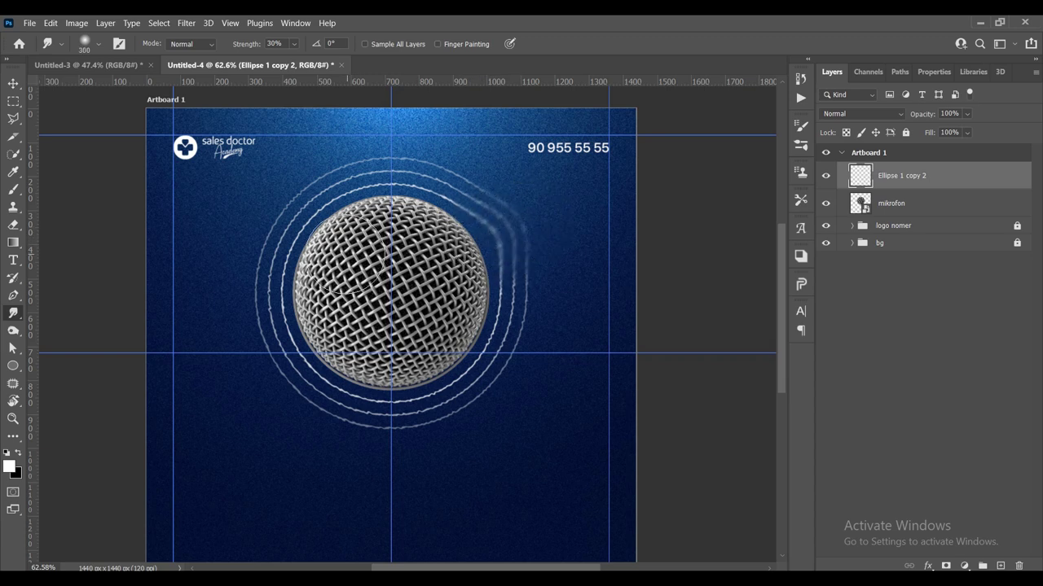
pyautogui.moveTo(484, 239); pyautogui.dragTo(508, 210)
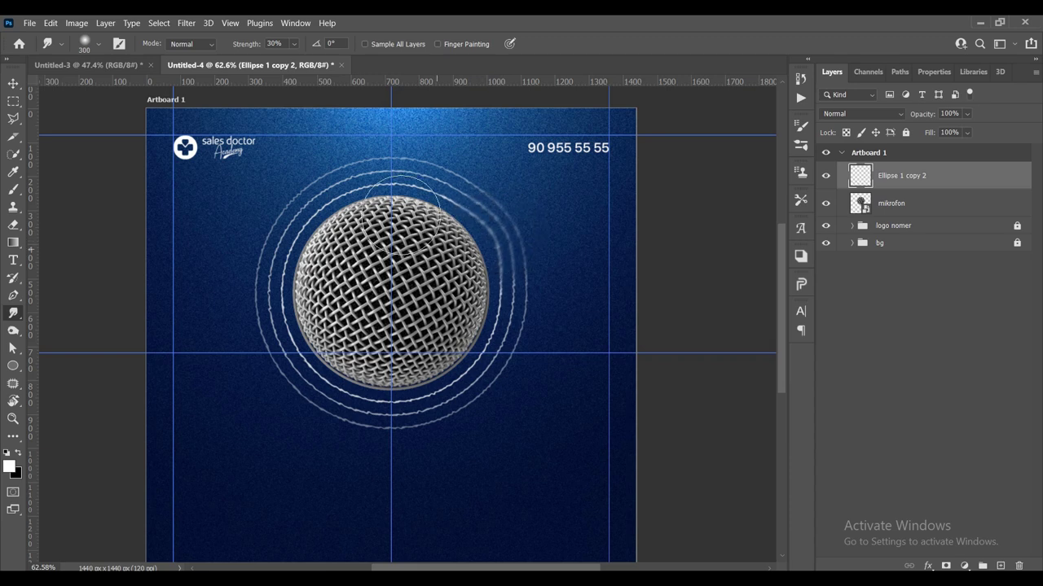
pyautogui.moveTo(298, 281); pyautogui.dragTo(263, 295)
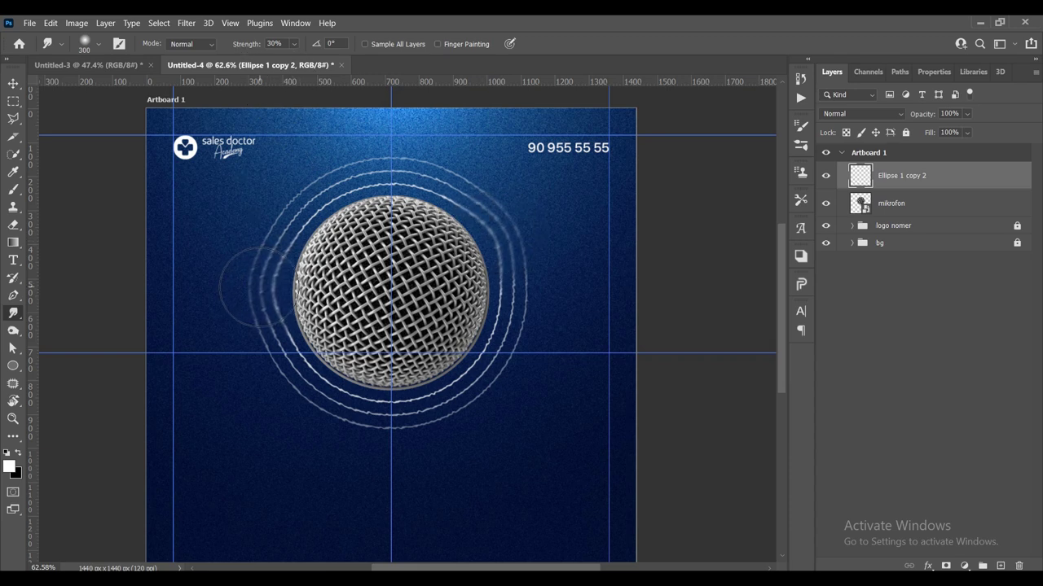
pyautogui.moveTo(496, 373); pyautogui.dragTo(477, 396)
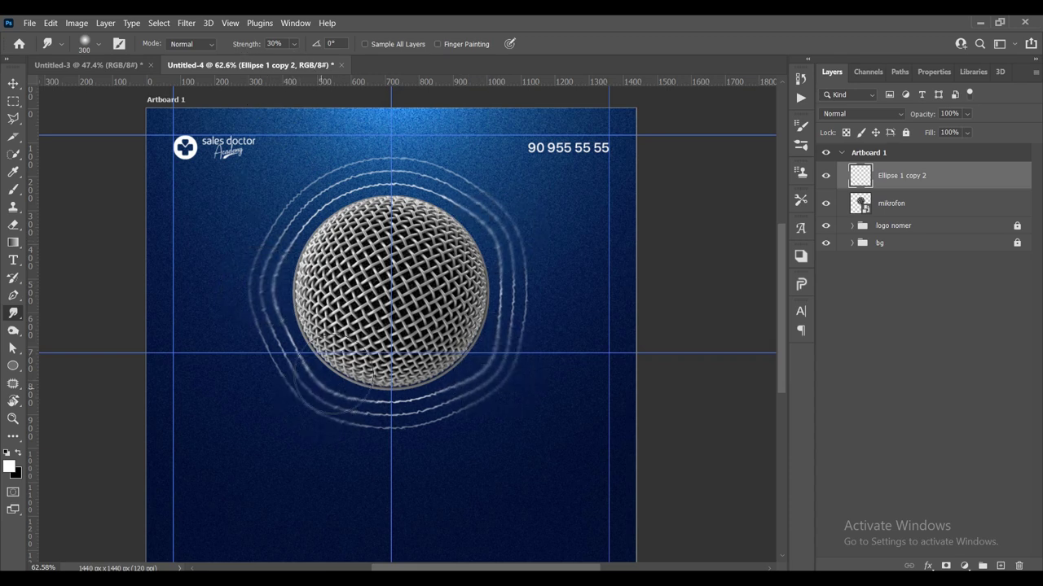
pyautogui.moveTo(399, 195); pyautogui.dragTo(364, 167)
pyautogui.scroll(-3, 407, 189)
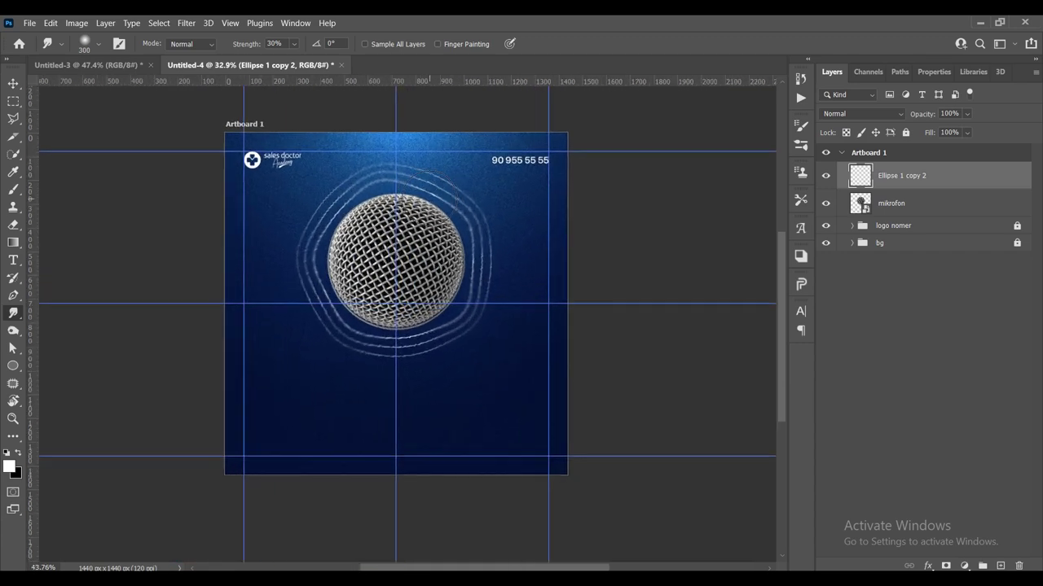
pyautogui.scroll(3, 433, 211)
pyautogui.hotkey('ctrl', 'z')
pyautogui.hotkey('ctrl', 'z')
pyautogui.hotkey('ctrl', 'z')
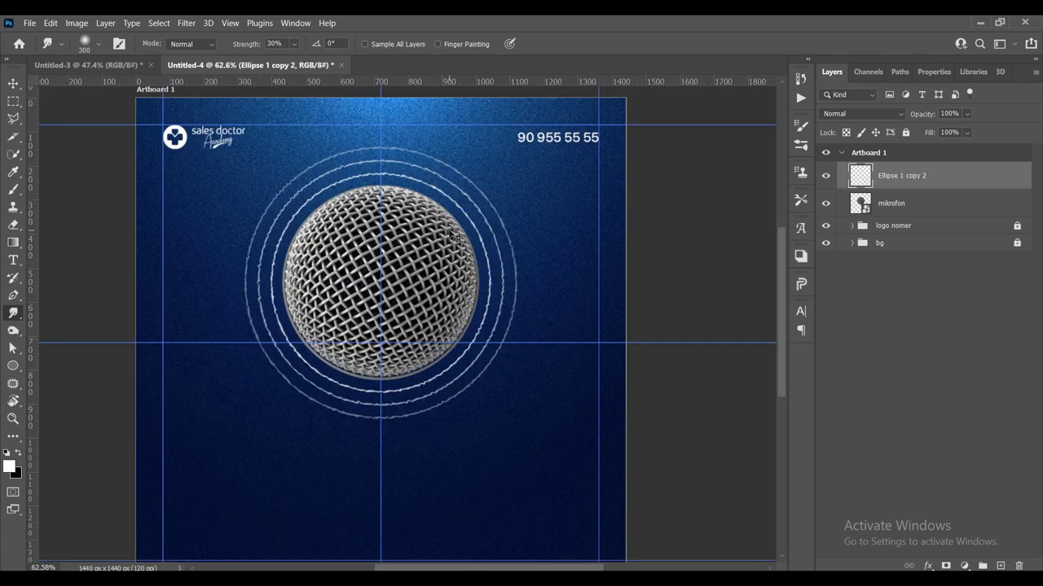
pyautogui.scroll(1, 505, 281)
# Shrink the brush to 175 and smudge the rings at upper right, lower right, lower left and upper left.
pyautogui.press('[')
pyautogui.press('[')
pyautogui.press('[')
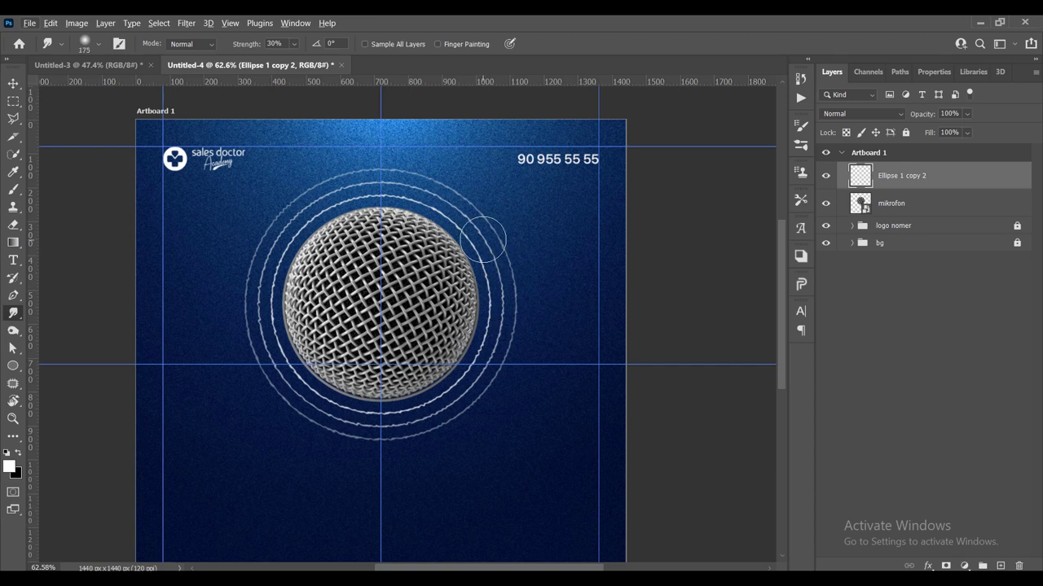
pyautogui.moveTo(482, 249); pyautogui.dragTo(501, 230)
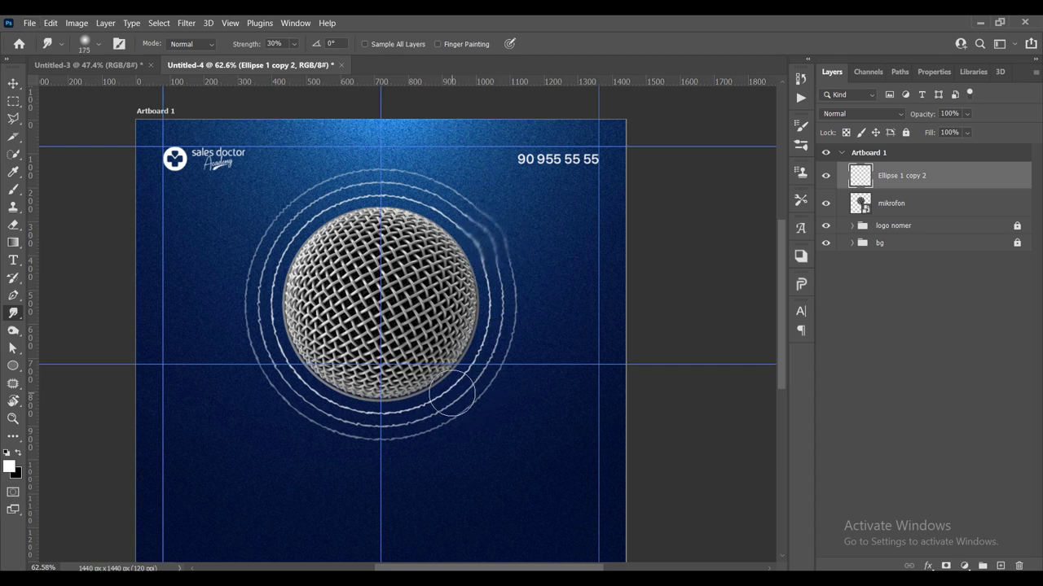
pyautogui.moveTo(460, 384); pyautogui.dragTo(477, 407)
pyautogui.moveTo(321, 389); pyautogui.dragTo(285, 400)
pyautogui.moveTo(296, 238); pyautogui.dragTo(279, 187)
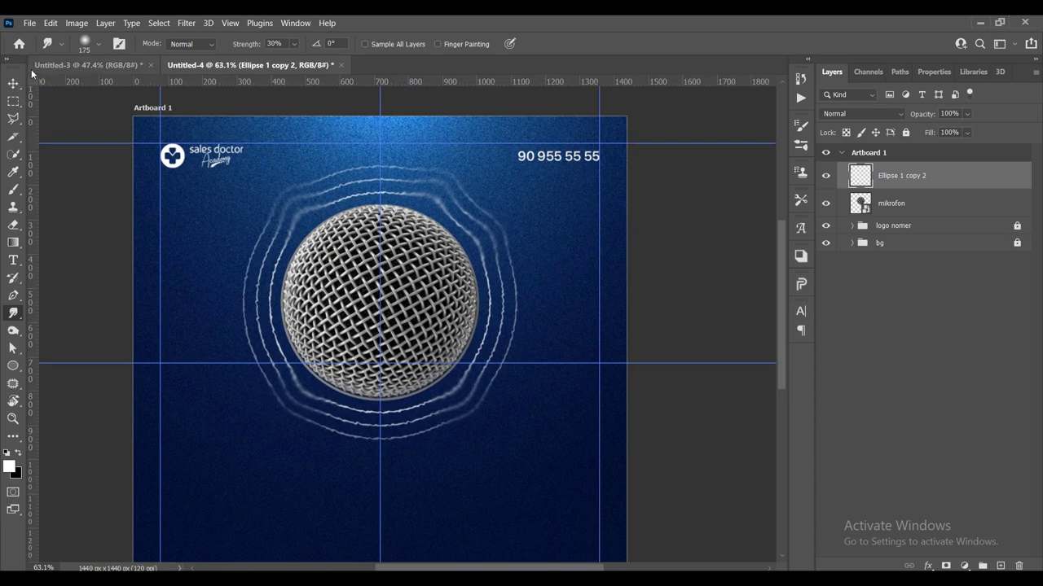
# Convert the rings layer to a smart object and move it below the mikrofon layer.
pyautogui.press('v')
pyautogui.rightClick(927, 193)
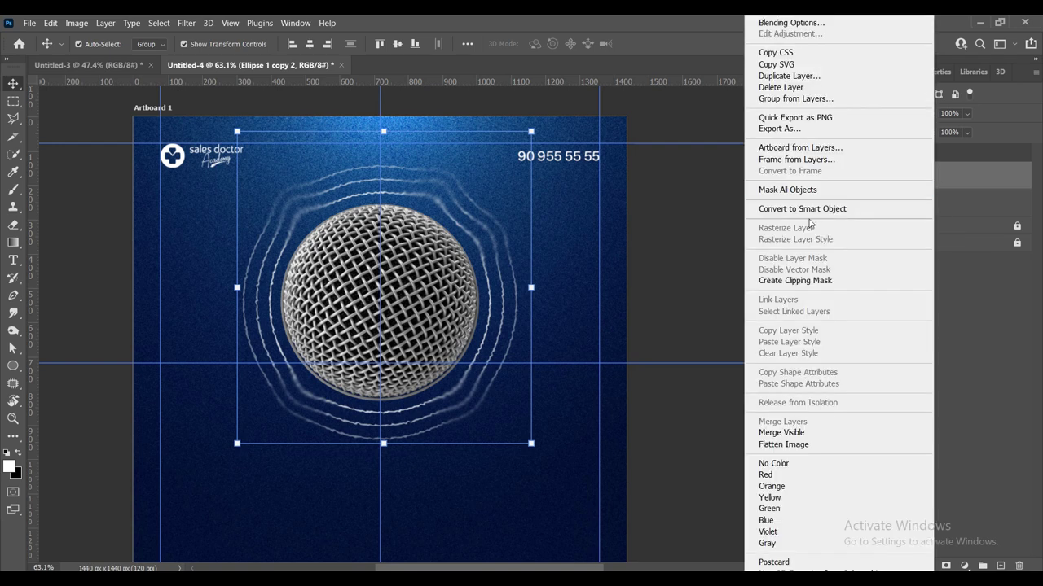
pyautogui.click(814, 209)
pyautogui.click(386, 301)
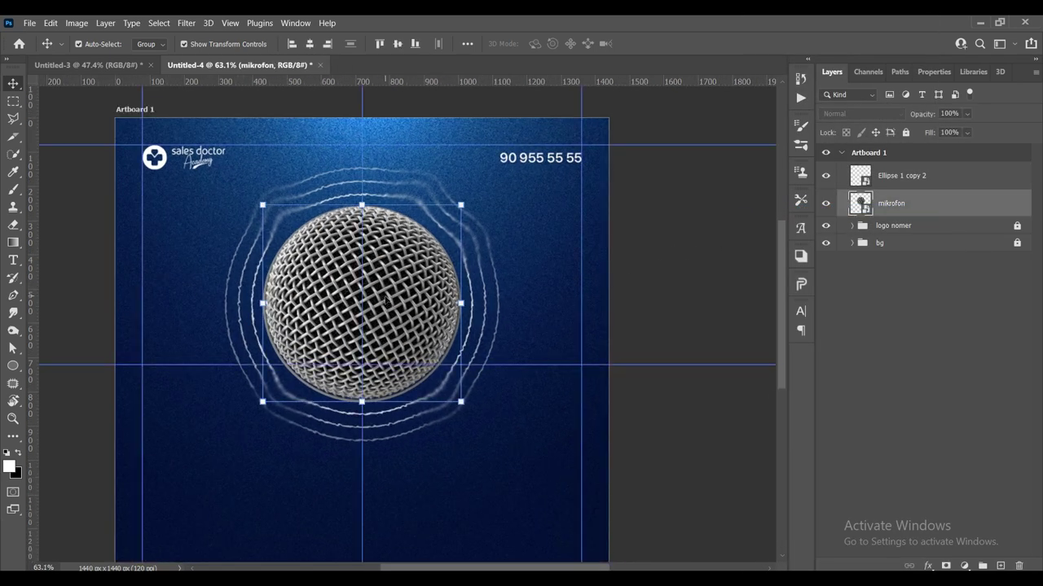
pyautogui.moveTo(952, 187); pyautogui.dragTo(892, 221)
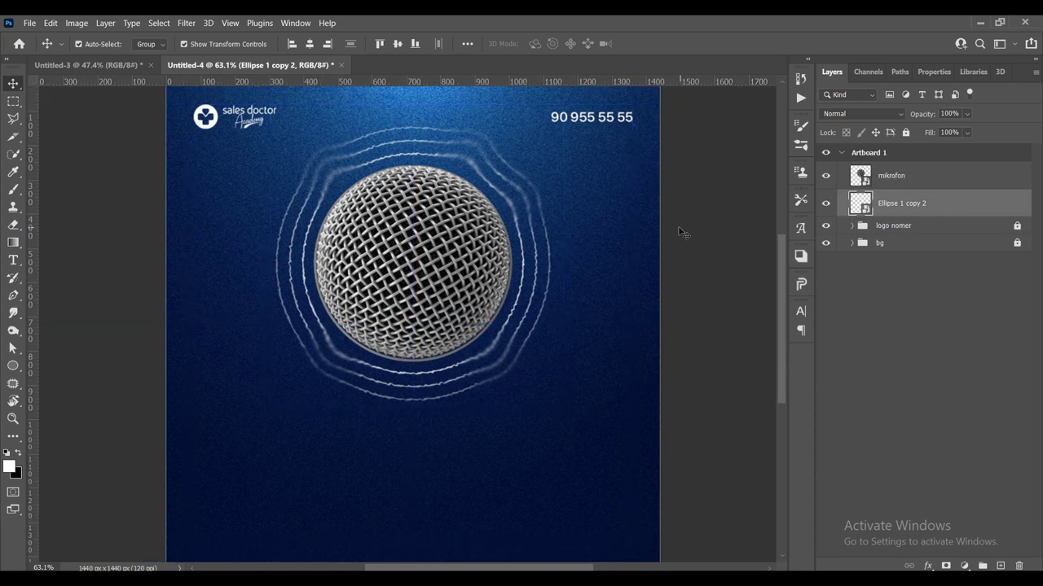
# Duplicate the microphone layer, naming the copy 'mikro' and the original 'soya'.
pyautogui.hotkey('alt', ']')
pyautogui.scroll(2, 364, 330)
pyautogui.moveTo(365, 330); pyautogui.dragTo(424, 334)
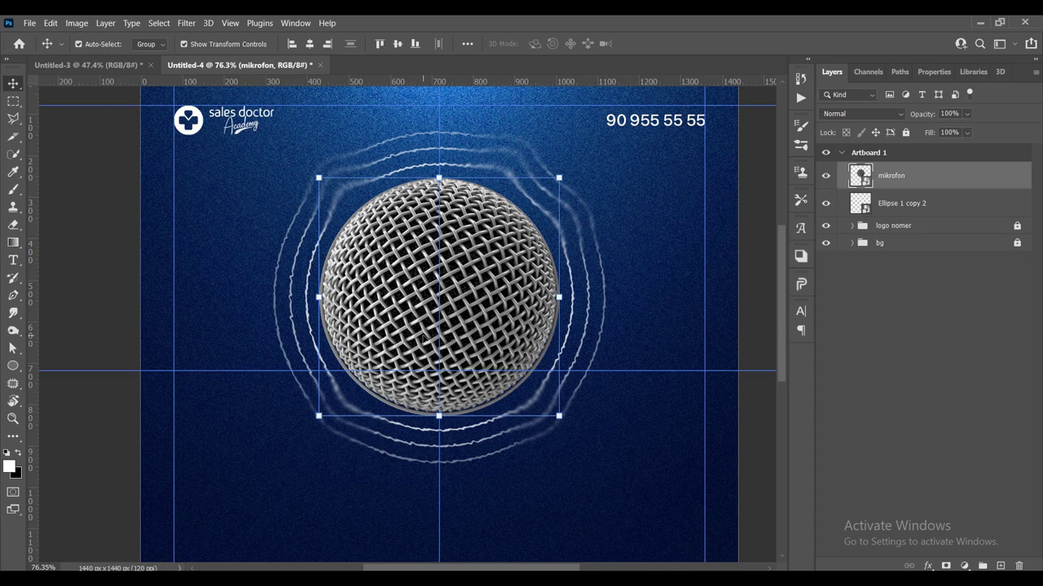
pyautogui.hotkey('ctrl', 'j')
pyautogui.doubleClick(910, 177)
pyautogui.write('mi')
pyautogui.press('Return')
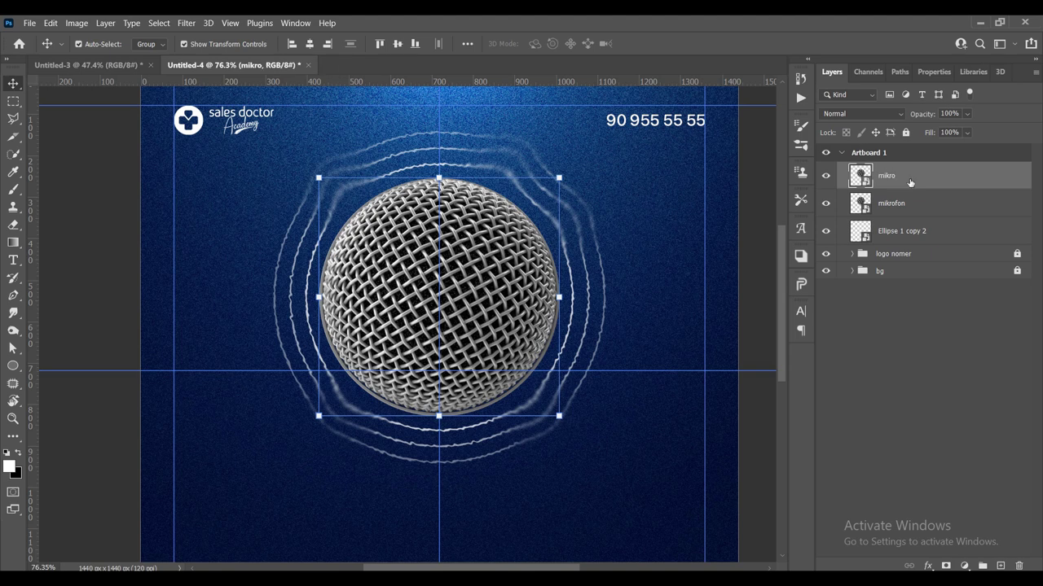
pyautogui.click(899, 203)
pyautogui.doubleClick(900, 203)
pyautogui.write('soya')
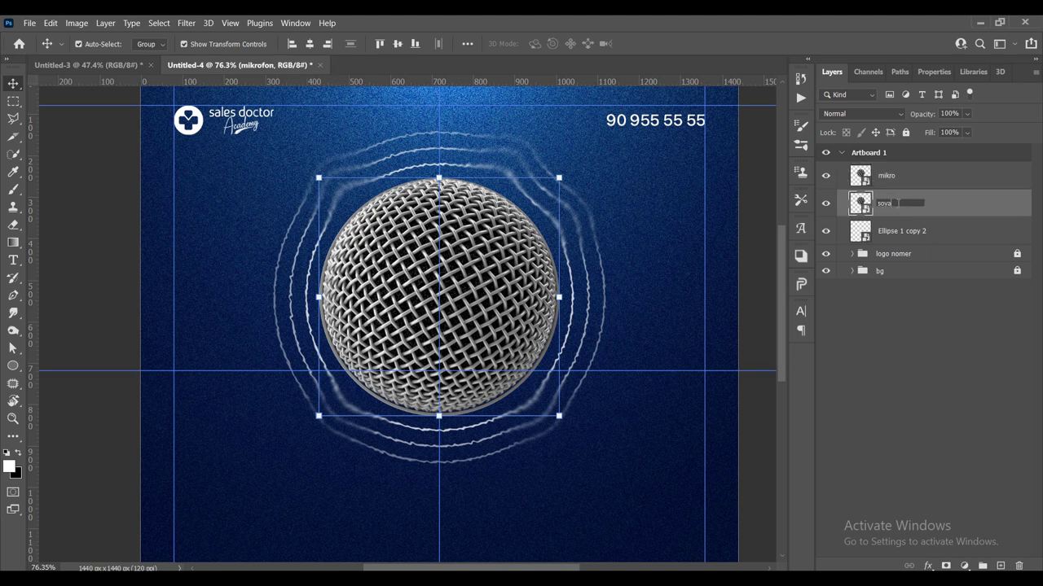
pyautogui.press('Return')
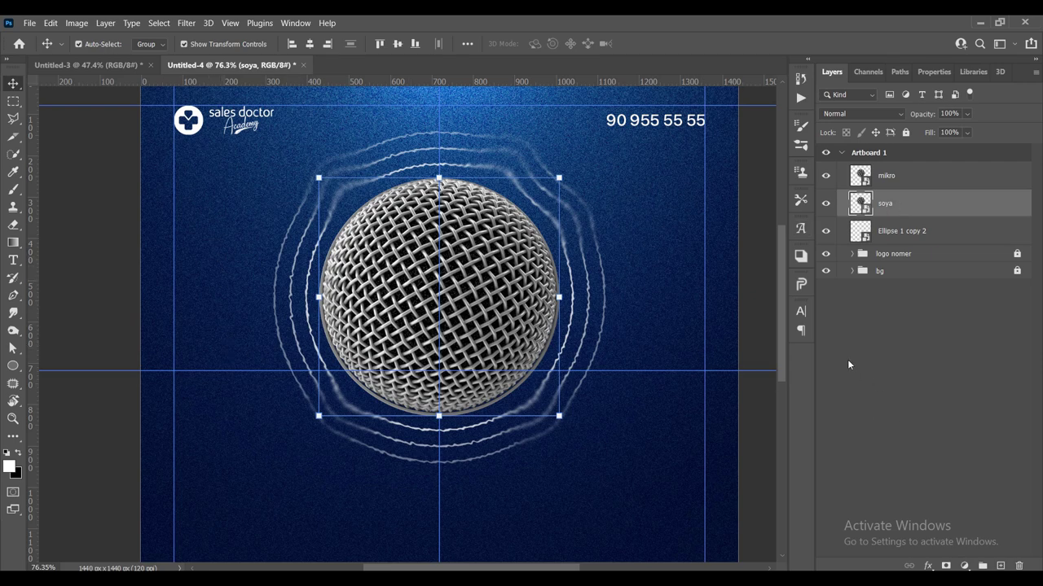
# Darken soya with Levels output white set to 20, and make the mikro layer visible.
pyautogui.hotkey('ctrl', 'l')
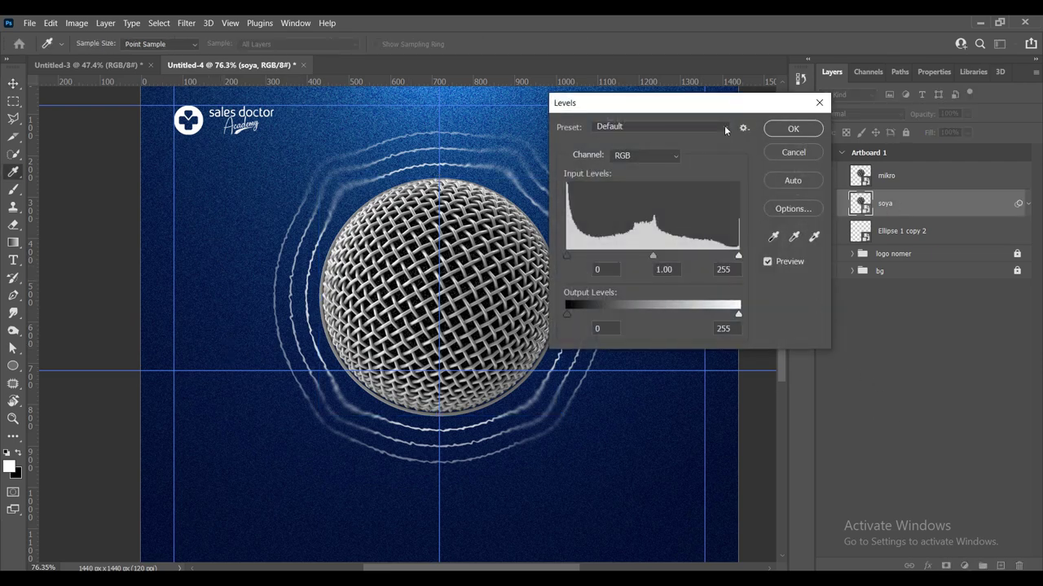
pyautogui.moveTo(725, 110); pyautogui.dragTo(874, 109)
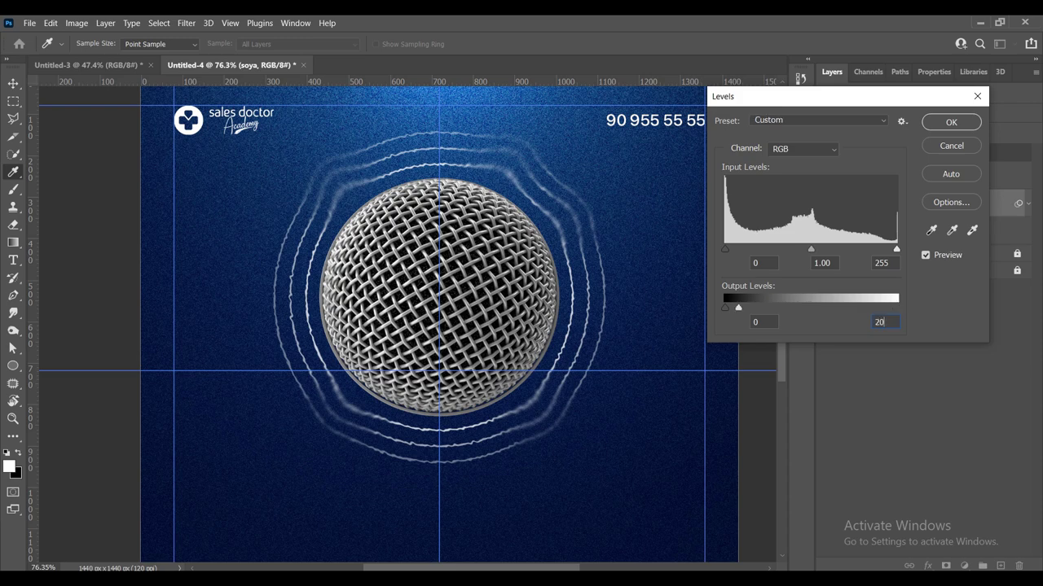
pyautogui.click(949, 126)
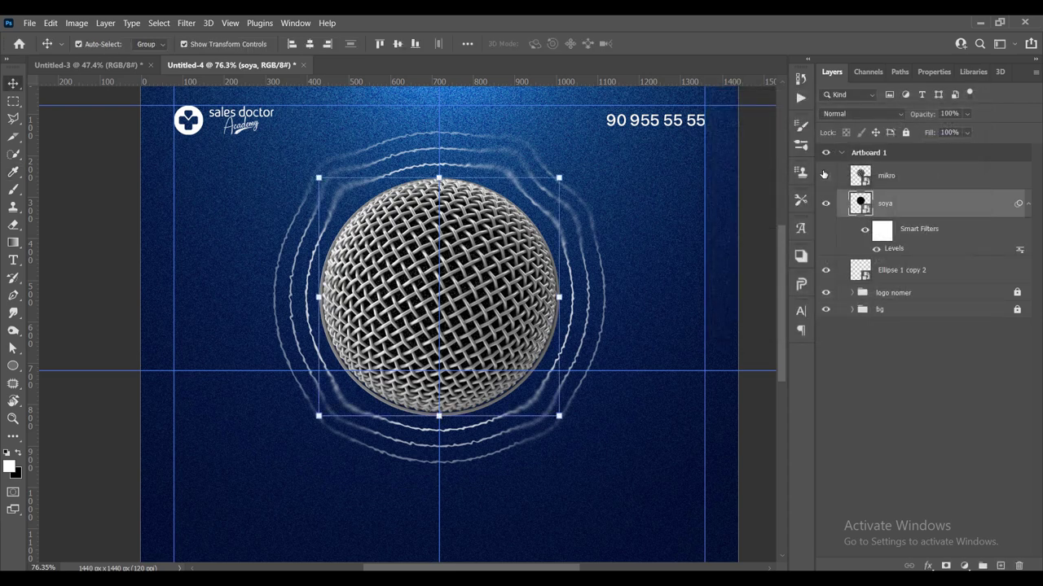
pyautogui.click(825, 175)
pyautogui.click(186, 24)
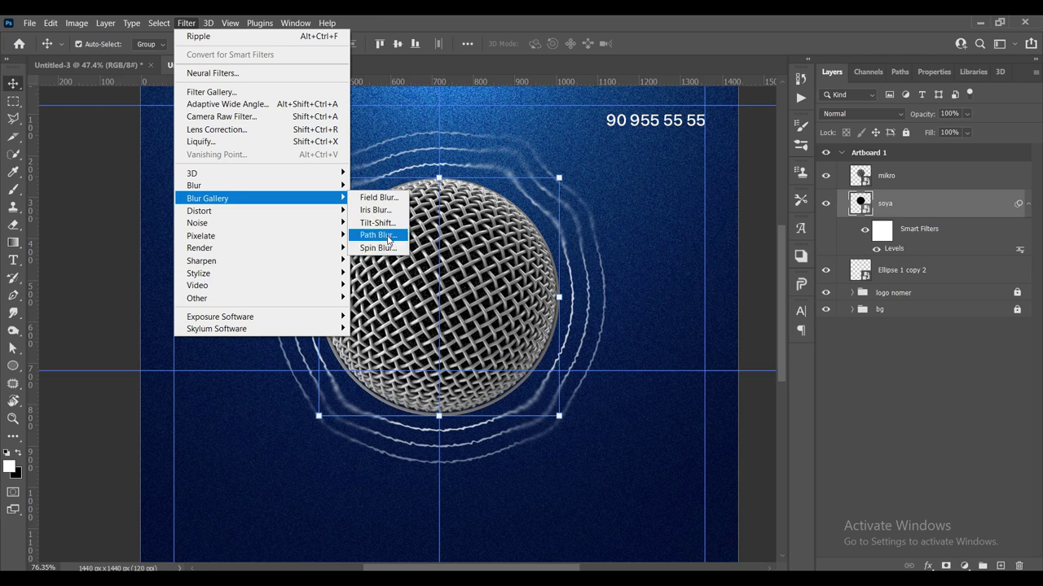
# Start a Path Blur on soya with a straight path from the sphere's top downward.
pyautogui.click(377, 234)
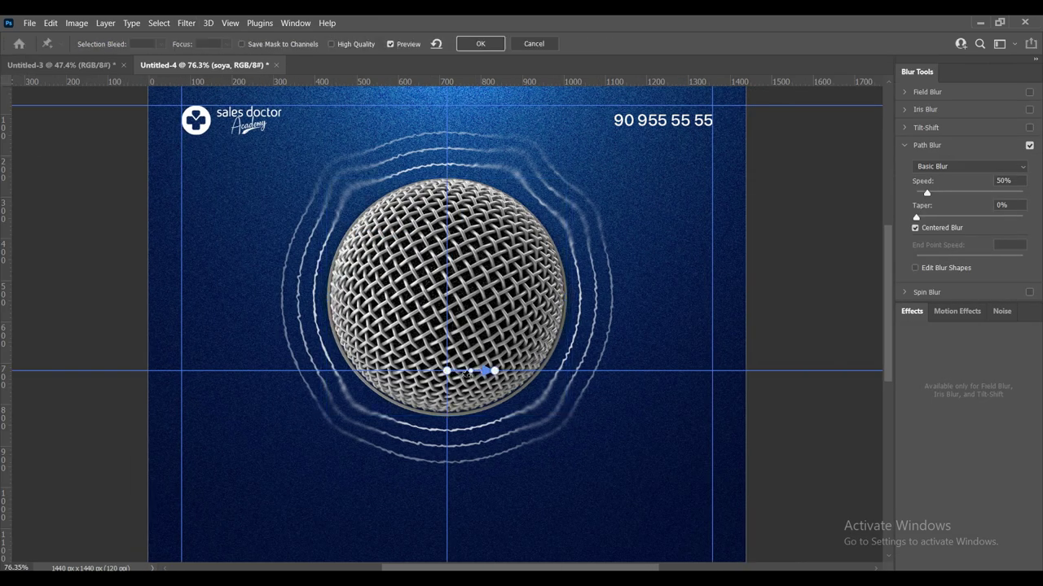
pyautogui.moveTo(447, 371); pyautogui.dragTo(447, 189)
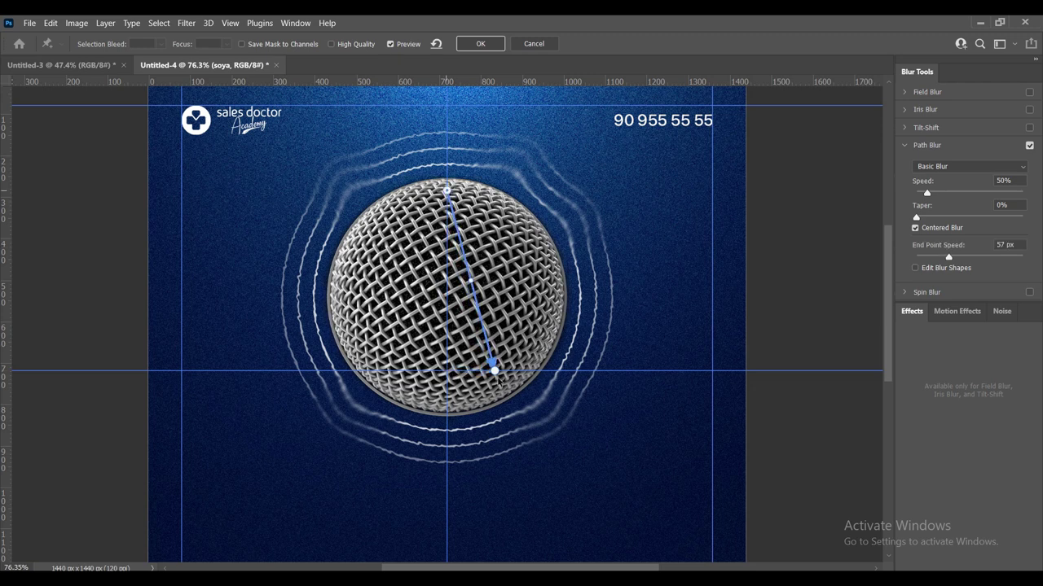
pyautogui.moveTo(495, 372)
pyautogui.mouseDown()
pyautogui.moveTo(446, 464)
pyautogui.moveTo(447, 505)
pyautogui.mouseUp()
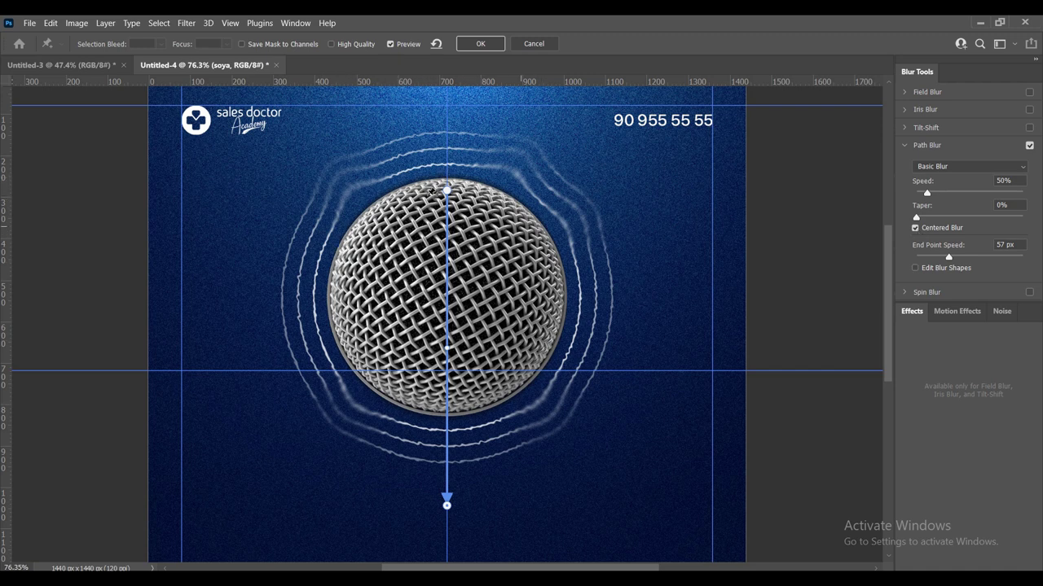
# Turn off centered blur, set Speed 293%, Taper 2%, End Point Speed 70 px, and apply.
pyautogui.click(914, 229)
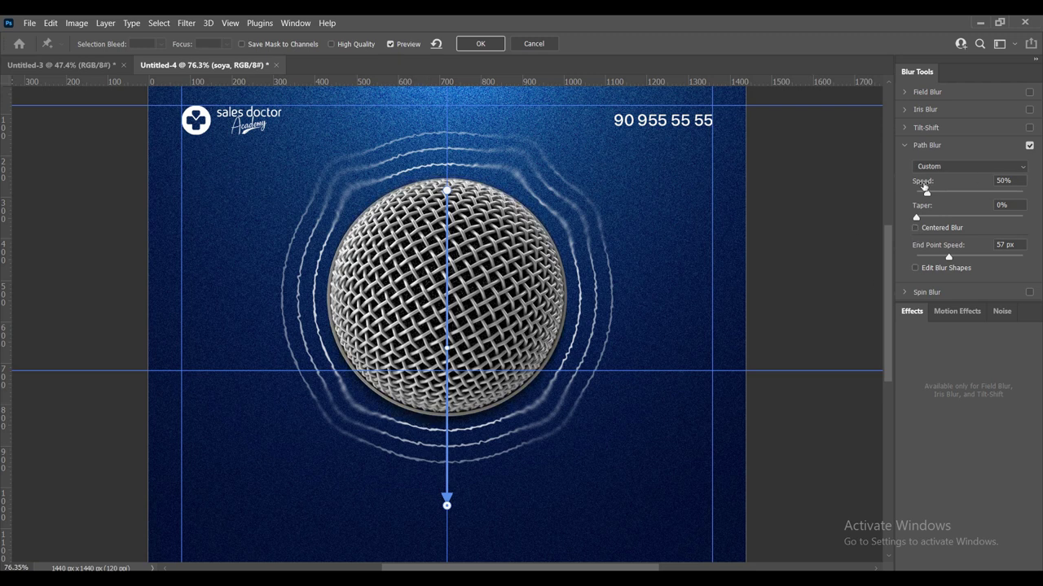
pyautogui.moveTo(932, 193); pyautogui.dragTo(933, 194)
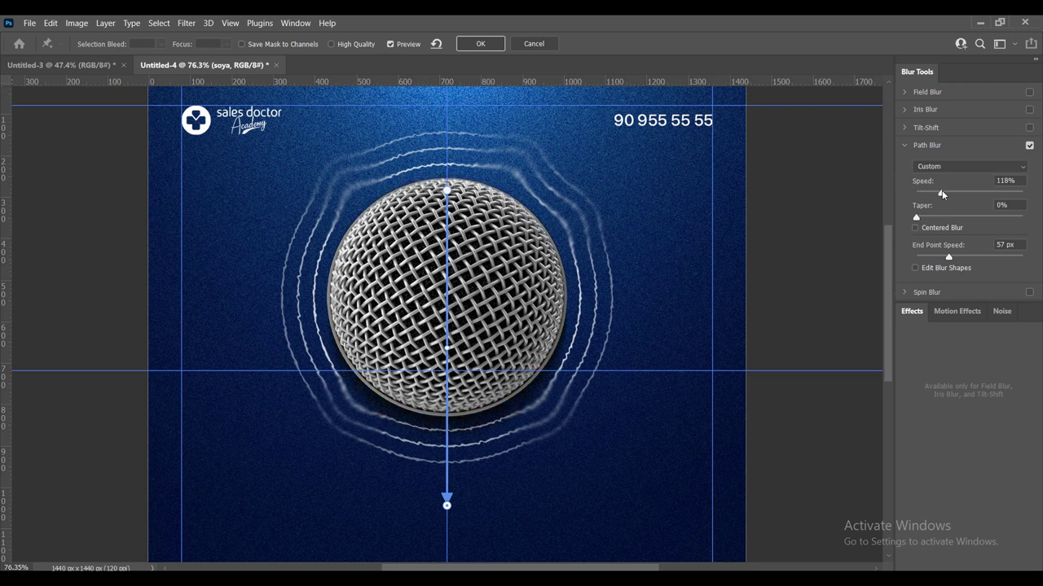
pyautogui.moveTo(940, 193); pyautogui.dragTo(944, 194)
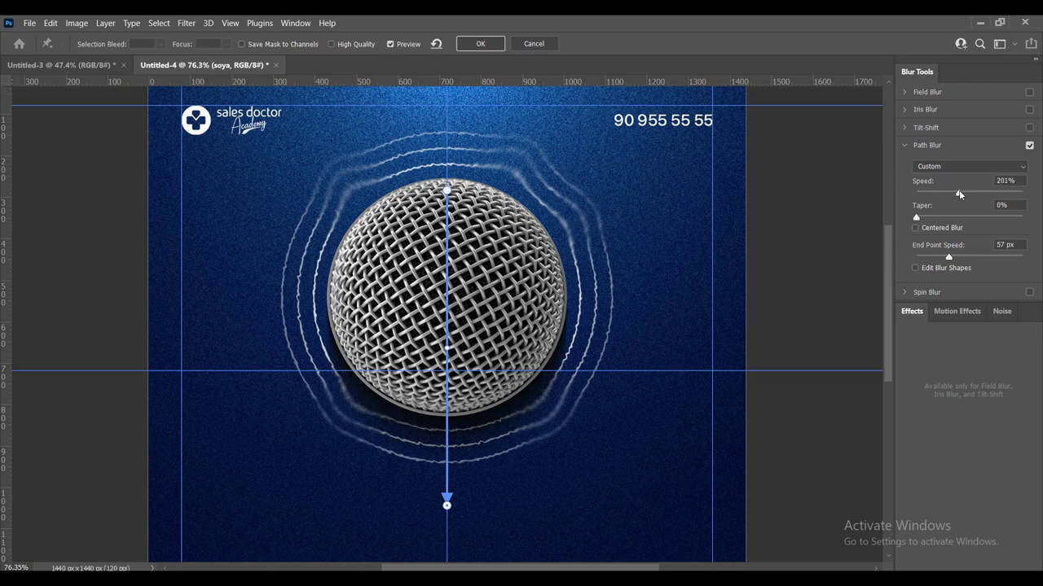
pyautogui.moveTo(957, 193); pyautogui.dragTo(966, 194)
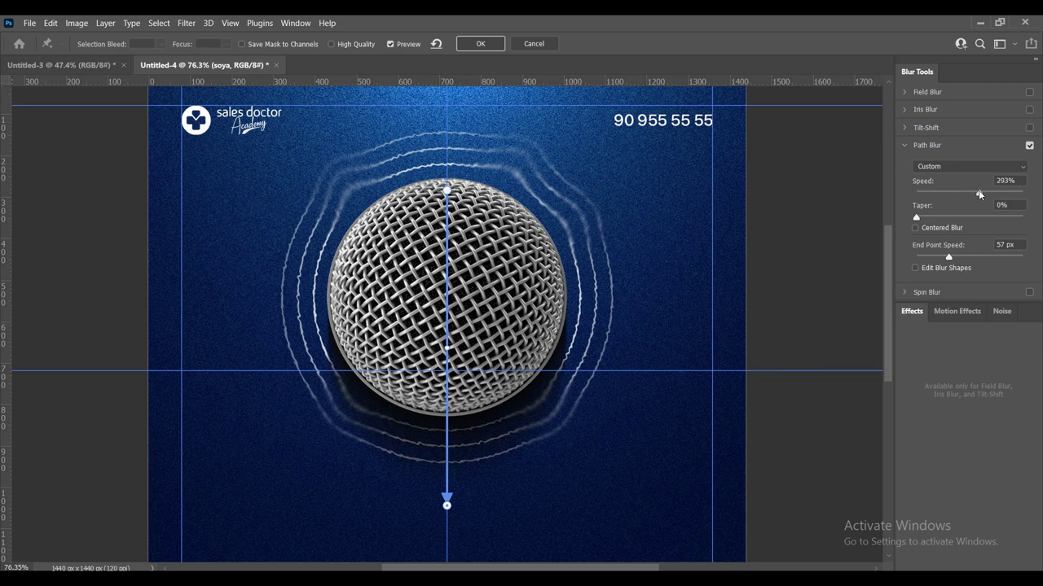
pyautogui.click(979, 190)
pyautogui.moveTo(917, 218); pyautogui.dragTo(935, 218)
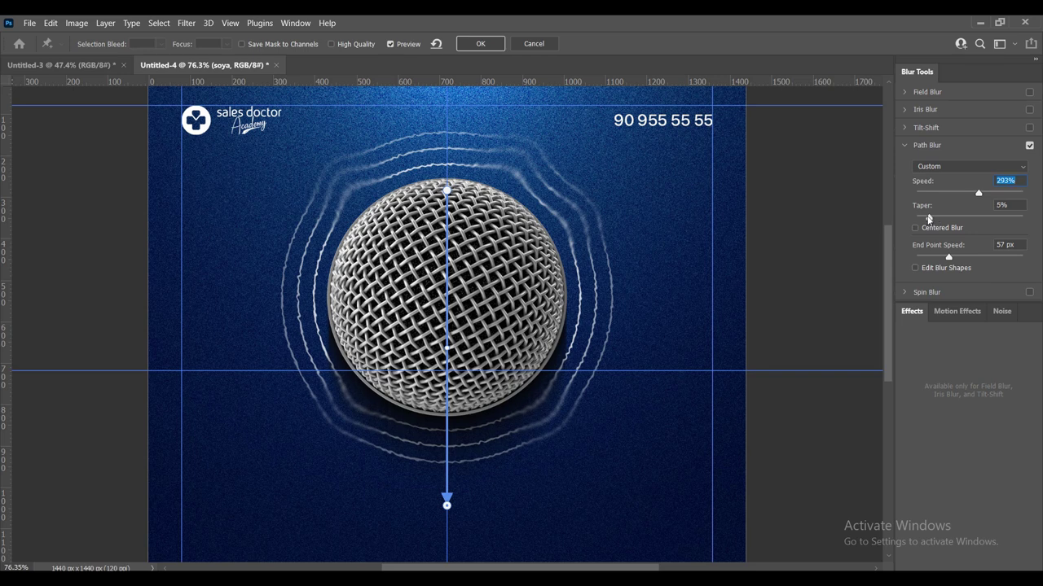
pyautogui.press('Tab')
pyautogui.press('Tab')
pyautogui.write('60')
pyautogui.write('70')
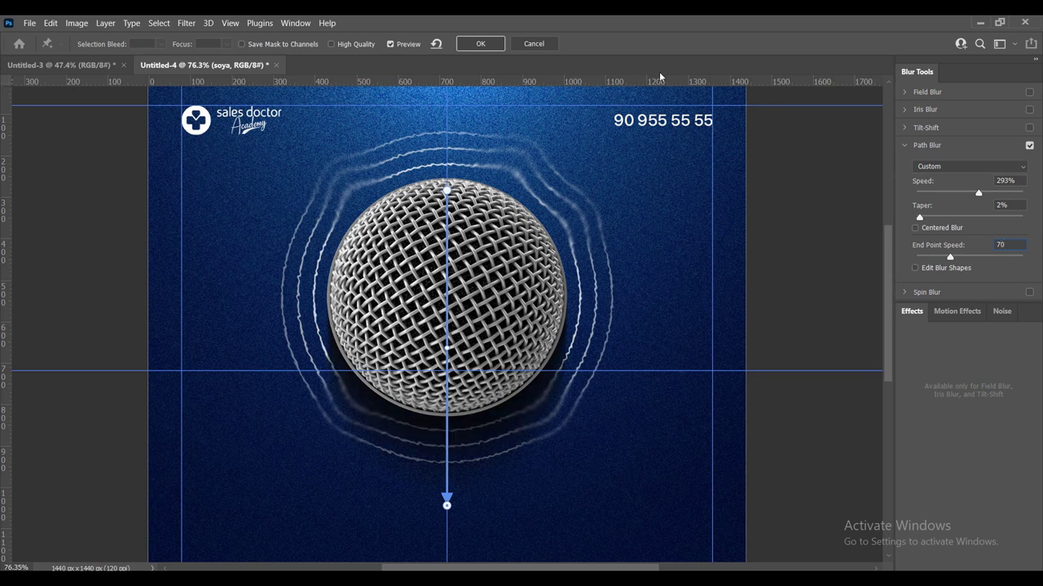
pyautogui.click(481, 44)
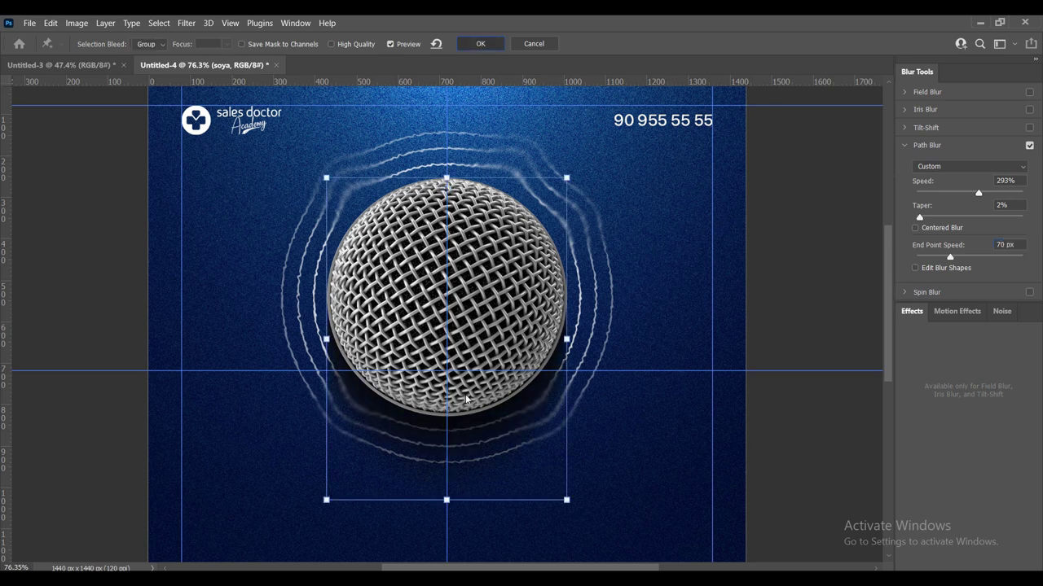
# Apply a Gaussian Blur of radius 6 to the soya layer.
pyautogui.scroll(-2, 644, 312)
pyautogui.scroll(-1, 448, 454)
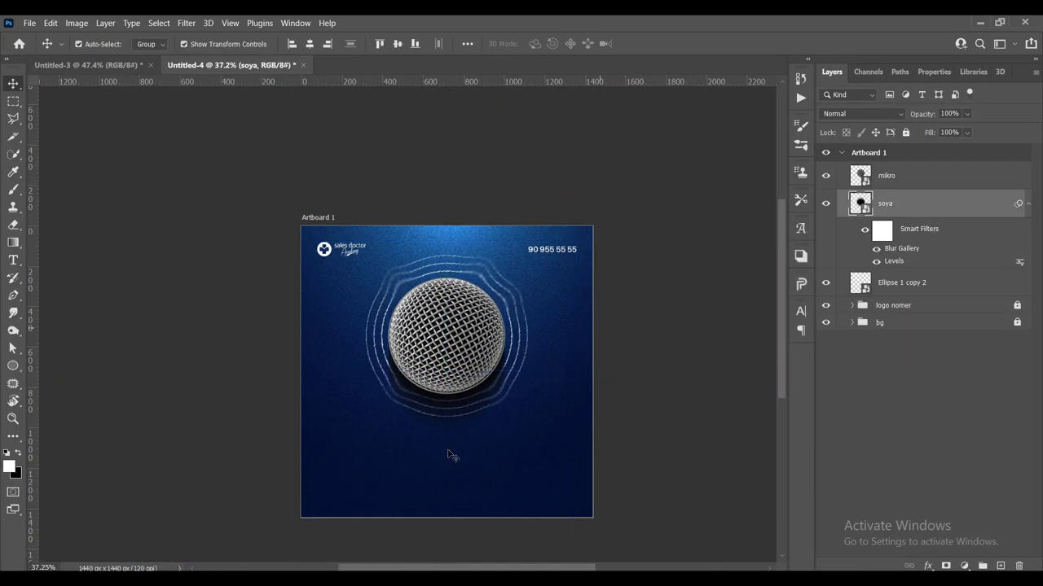
pyautogui.scroll(3, 422, 448)
pyautogui.scroll(3, 407, 298)
pyautogui.scroll(2, 407, 307)
pyautogui.scroll(2, 363, 276)
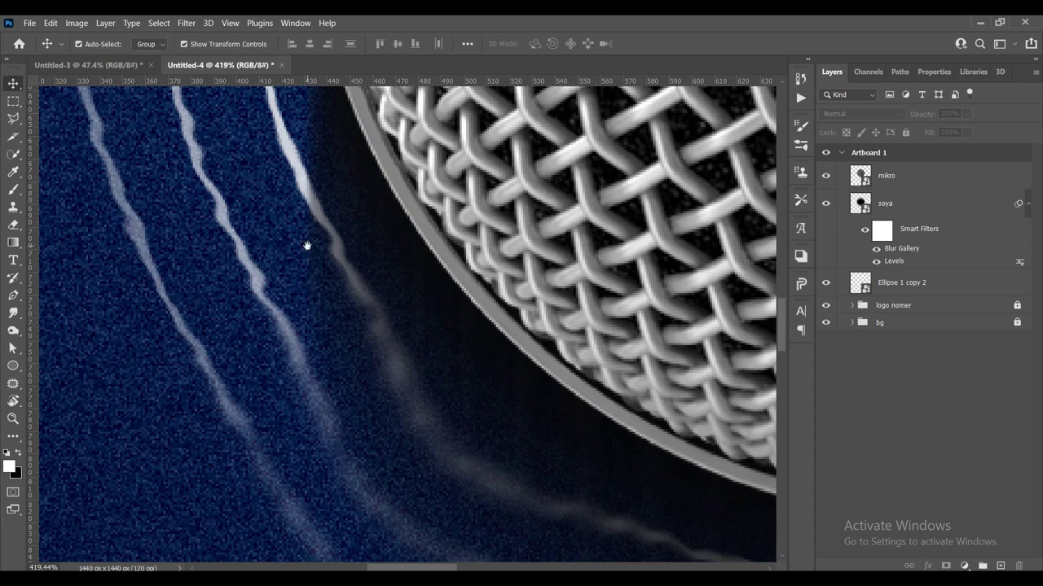
pyautogui.scroll(2, 307, 245)
pyautogui.scroll(1, 368, 269)
pyautogui.scroll(-2, 368, 269)
pyautogui.scroll(-2, 368, 269)
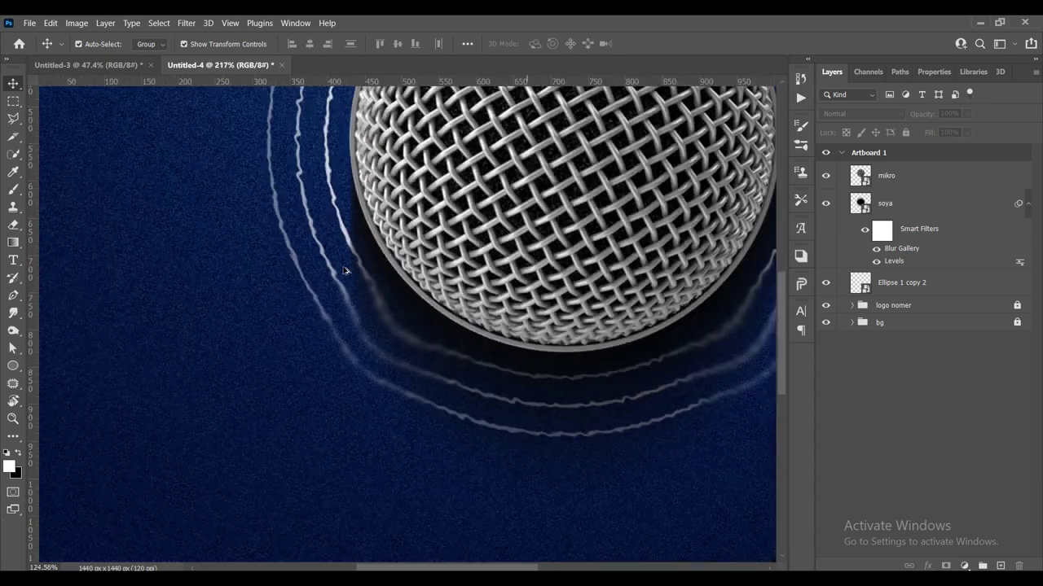
pyautogui.scroll(-2, 371, 263)
pyautogui.click(994, 213)
pyautogui.scroll(2, 489, 244)
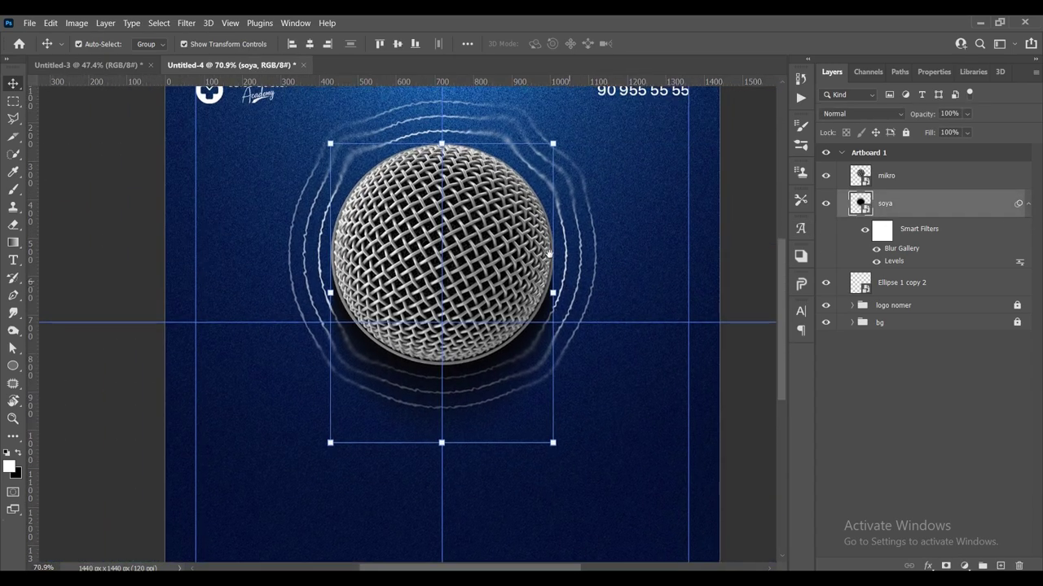
pyautogui.click(187, 23)
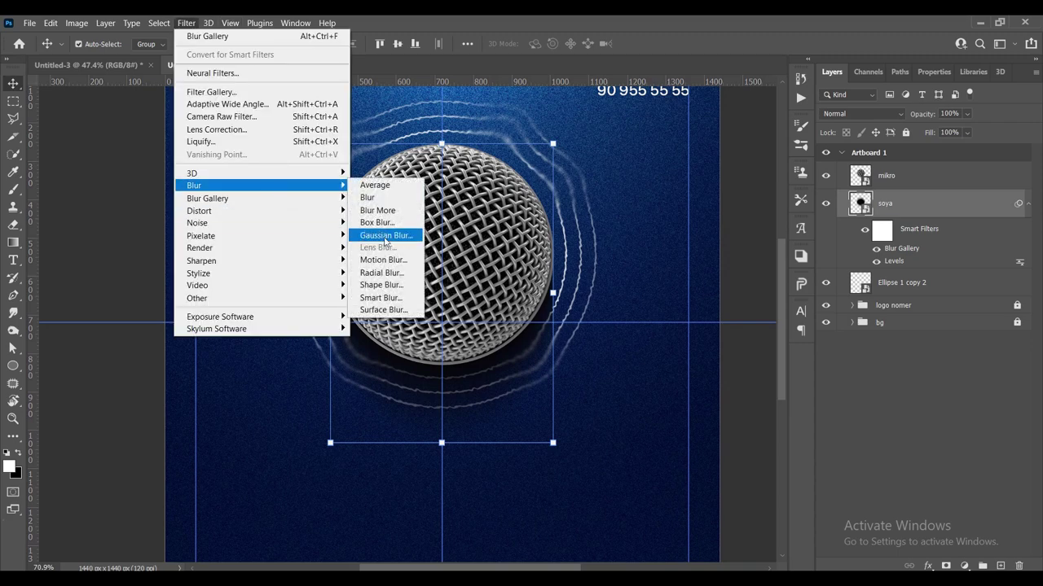
pyautogui.moveTo(196, 186)
pyautogui.click(384, 233)
pyautogui.press('Return')
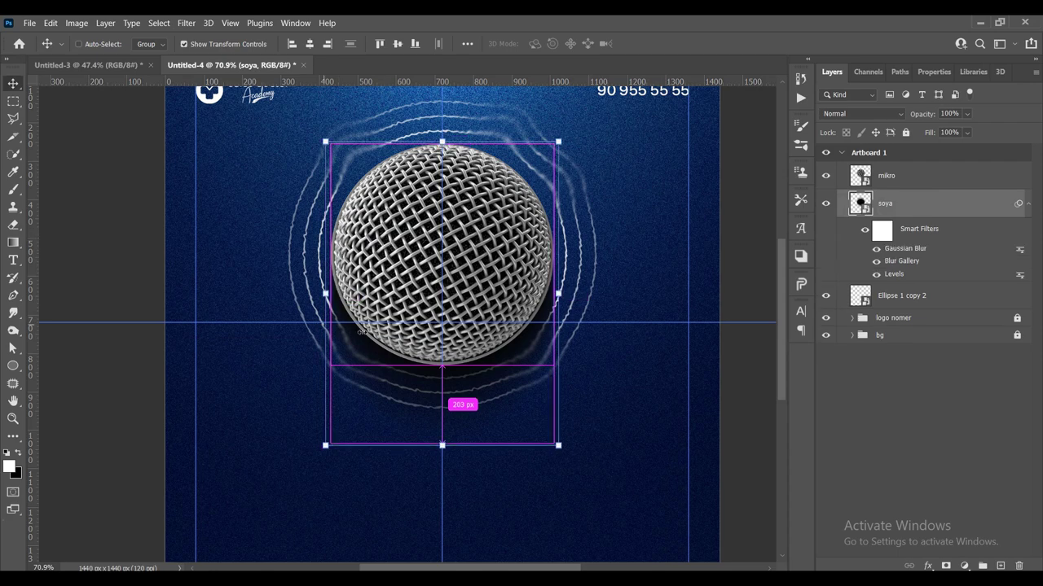
# Zoom in and compare the blur with undo and redo, then select the mikro layer.
pyautogui.scroll(2, 603, 325)
pyautogui.scroll(2, 603, 326)
pyautogui.scroll(1, 598, 324)
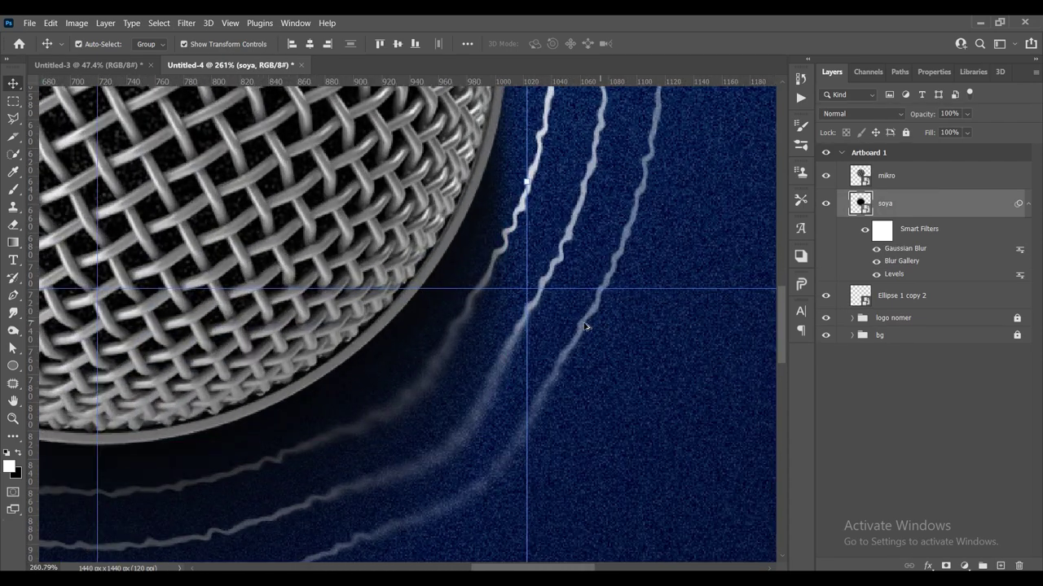
pyautogui.press('z')
pyautogui.hscroll(-1, 585, 327)
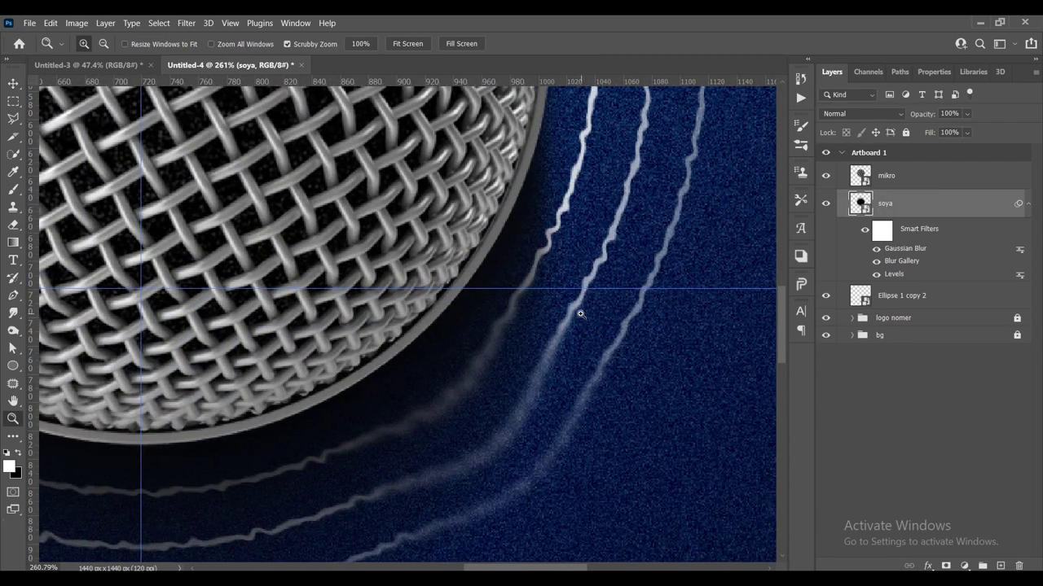
pyautogui.scroll(1, 550, 325)
pyautogui.hscroll(1, 550, 326)
pyautogui.press('v')
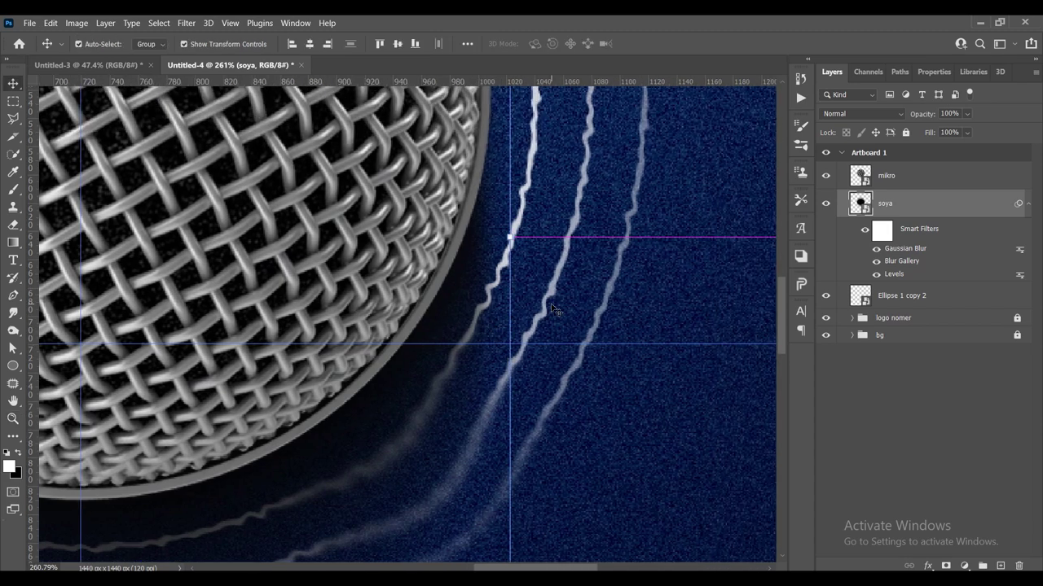
pyautogui.hotkey('ctrl', 'z')
pyautogui.hotkey('ctrl', 'shift', 'z')
pyautogui.scroll(-5, 450, 345)
pyautogui.scroll(-3, 450, 345)
pyautogui.click(496, 321)
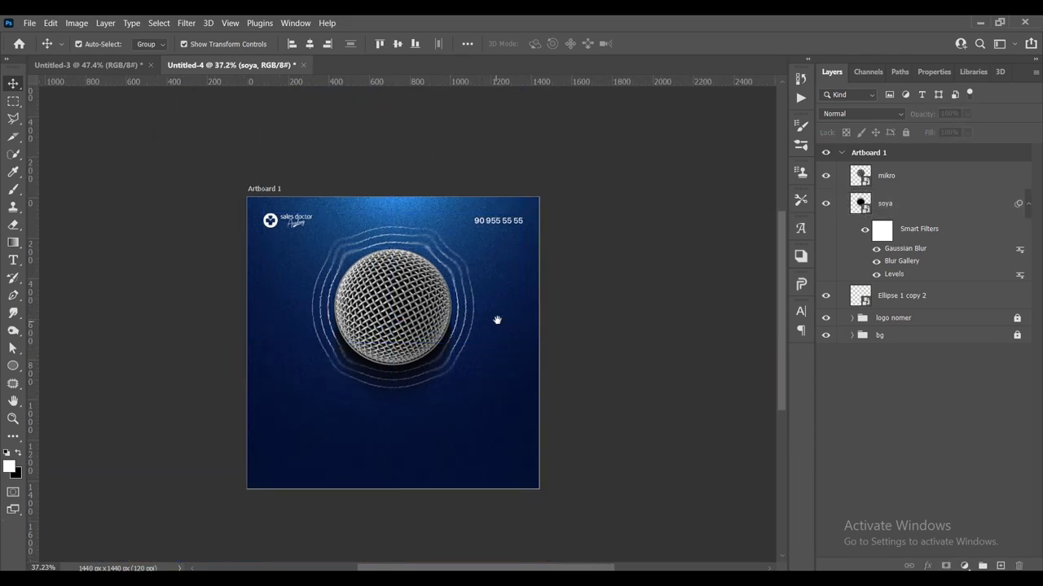
pyautogui.click(397, 288)
pyautogui.scroll(3, 398, 289)
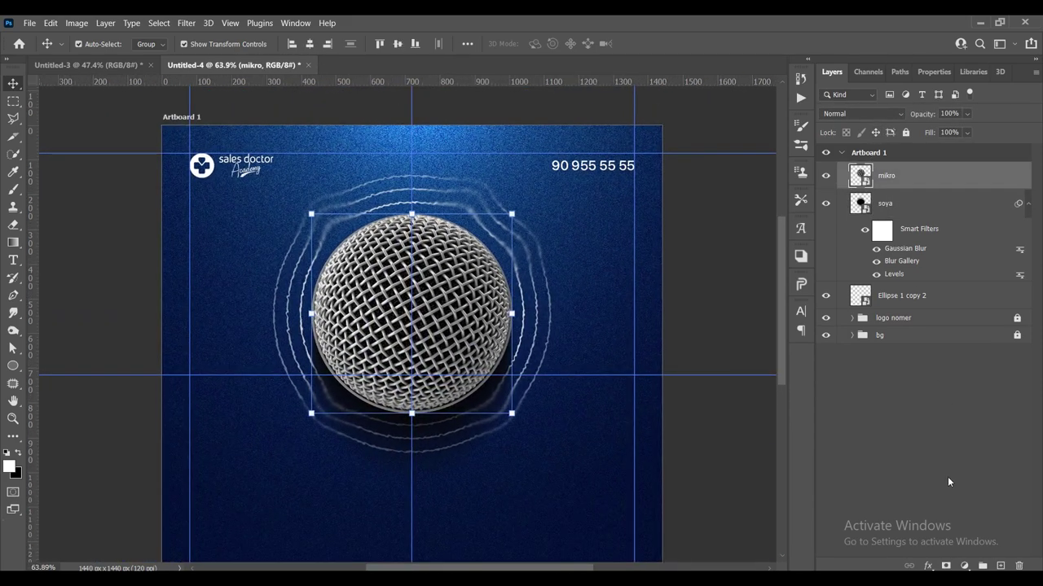
# Add an Exposure adjustment clipped to mikro and darken it to about -2.
pyautogui.click(964, 566)
pyautogui.click(988, 567)
pyautogui.click(963, 565)
pyautogui.click(981, 405)
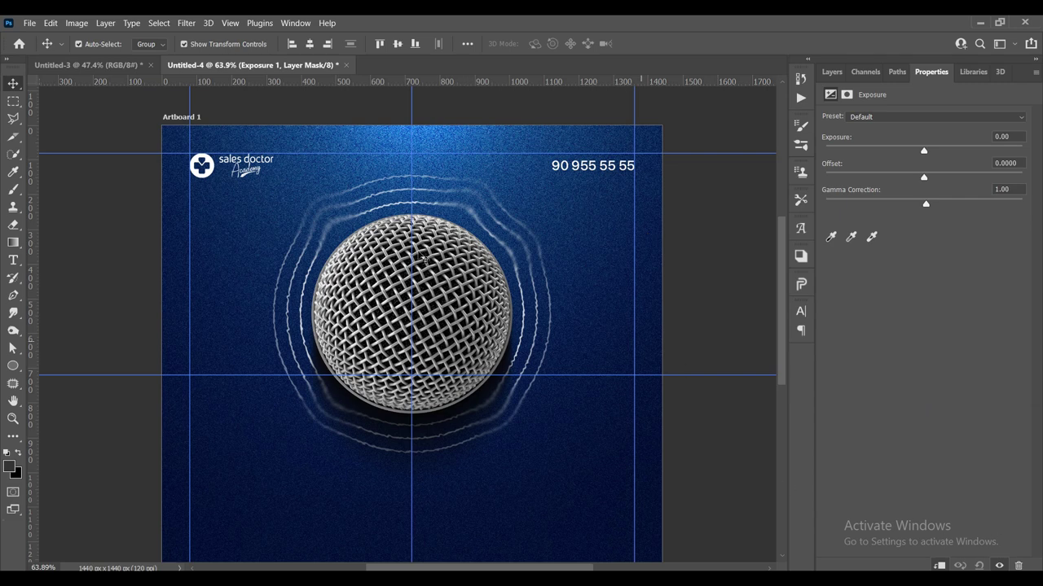
pyautogui.moveTo(925, 153); pyautogui.dragTo(891, 155)
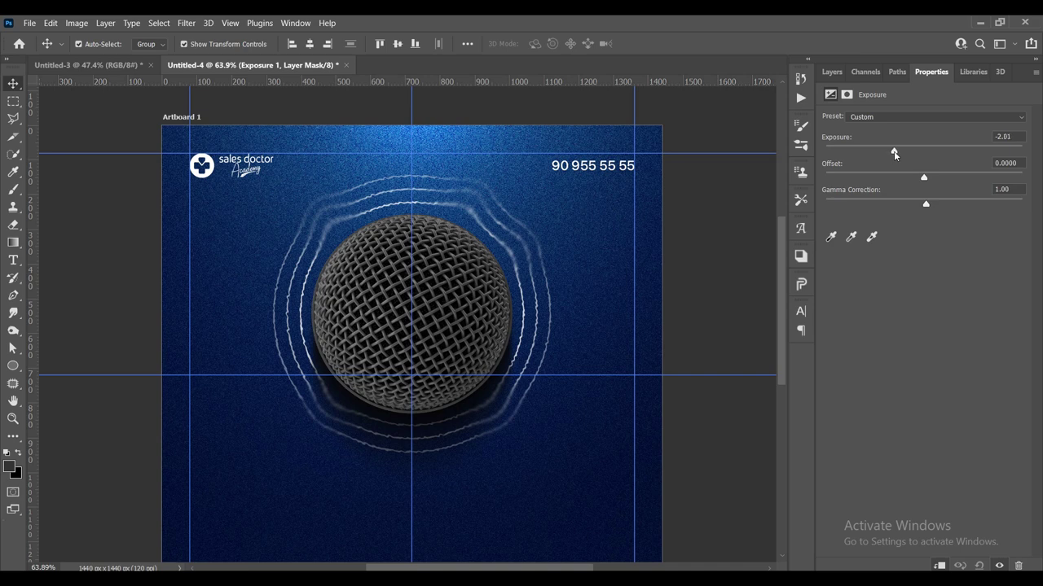
# Invert the Exposure 1 mask and paint white at 100% over the lower microphone.
pyautogui.press('F7')
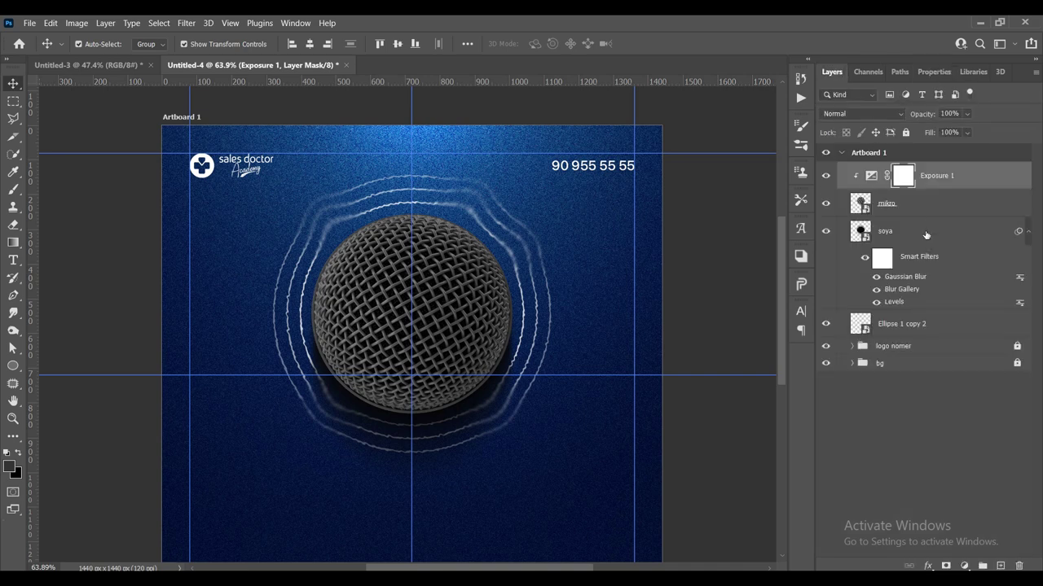
pyautogui.hotkey('ctrl', 'i')
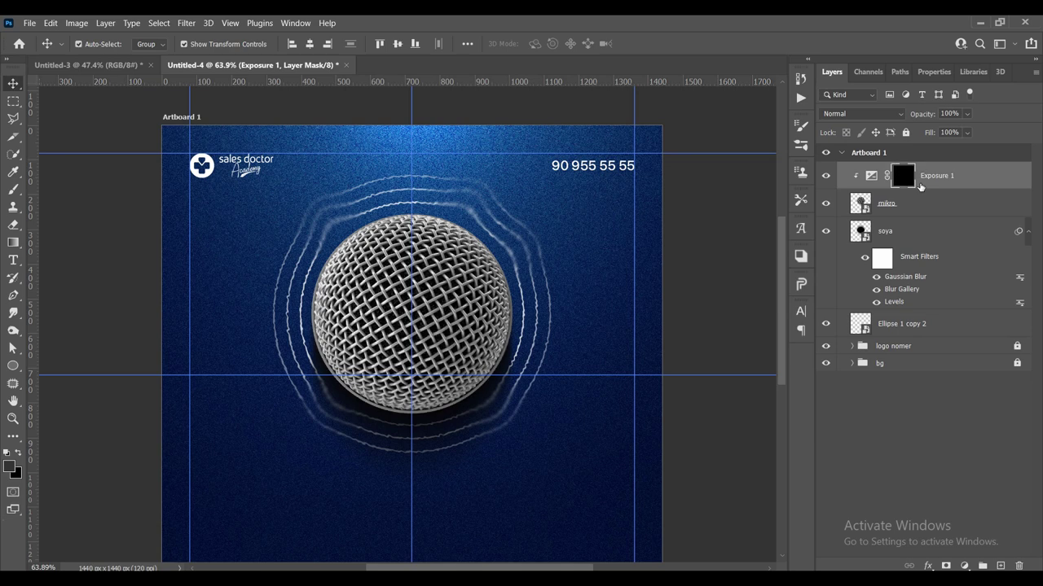
pyautogui.press('b')
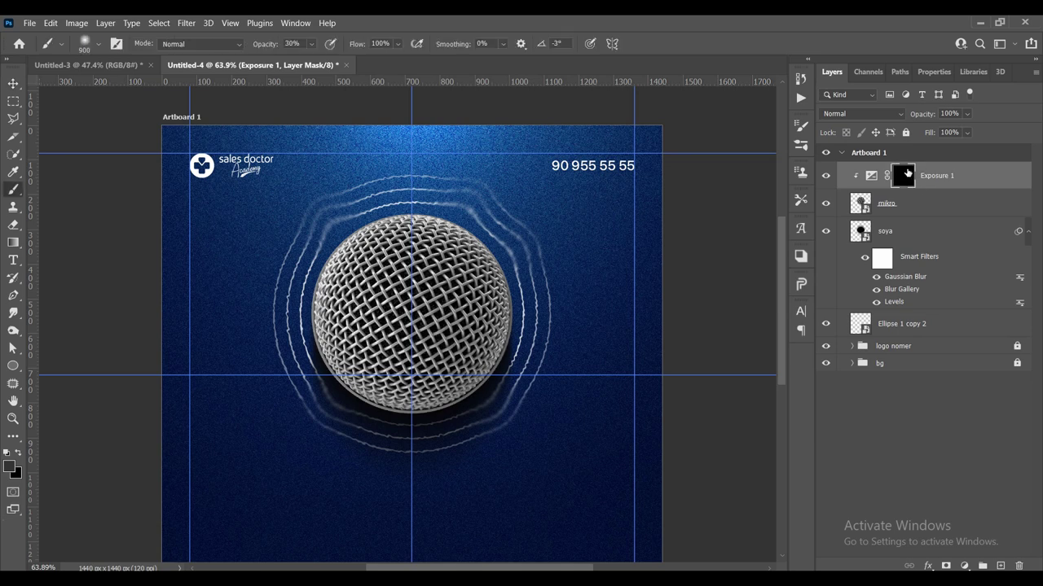
pyautogui.moveTo(407, 348); pyautogui.dragTo(430, 282)
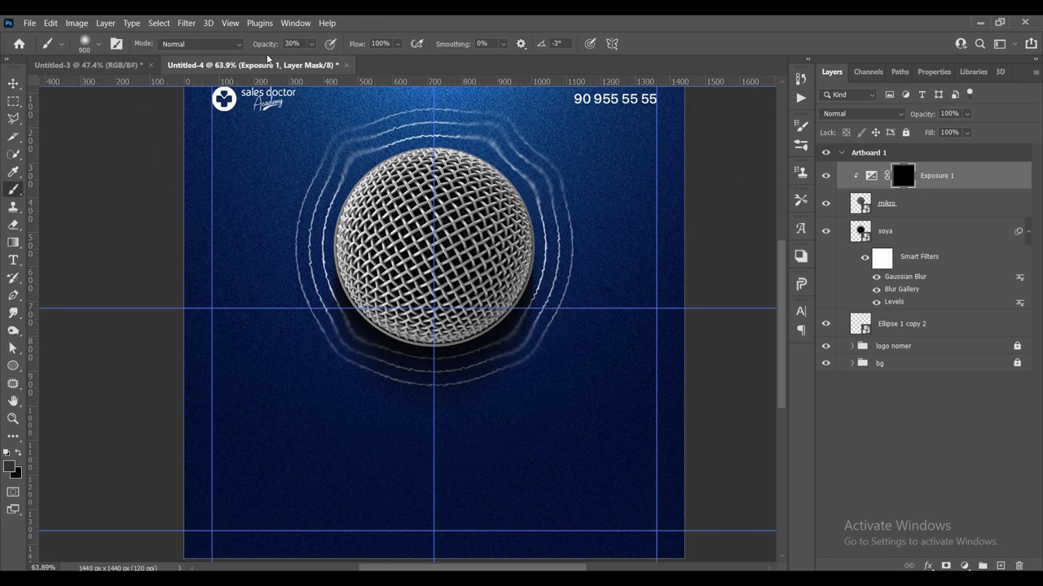
pyautogui.press('0')
pyautogui.moveTo(447, 270); pyautogui.dragTo(452, 230)
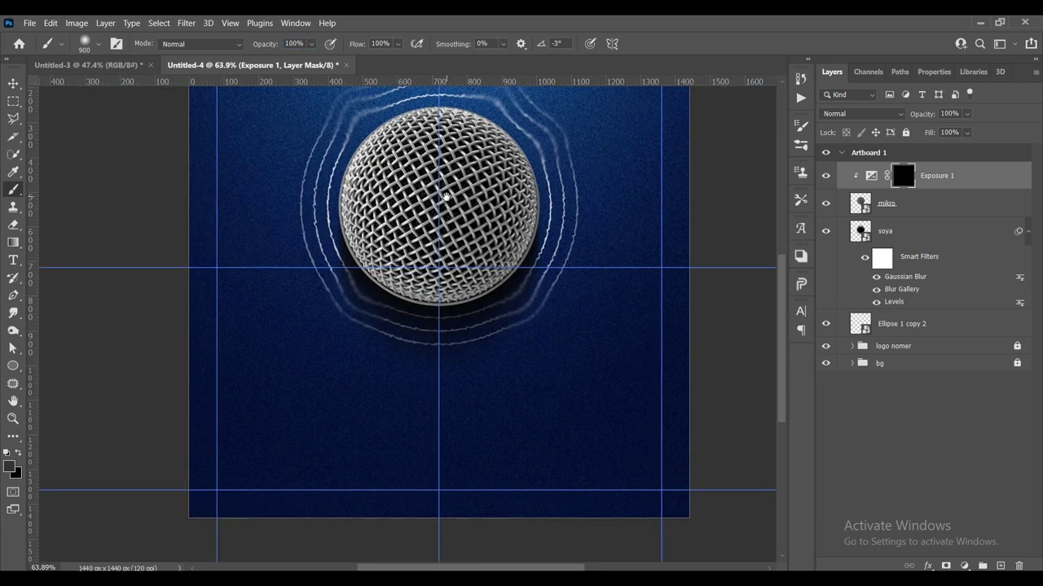
pyautogui.press('x')
pyautogui.scroll(-2, 459, 328)
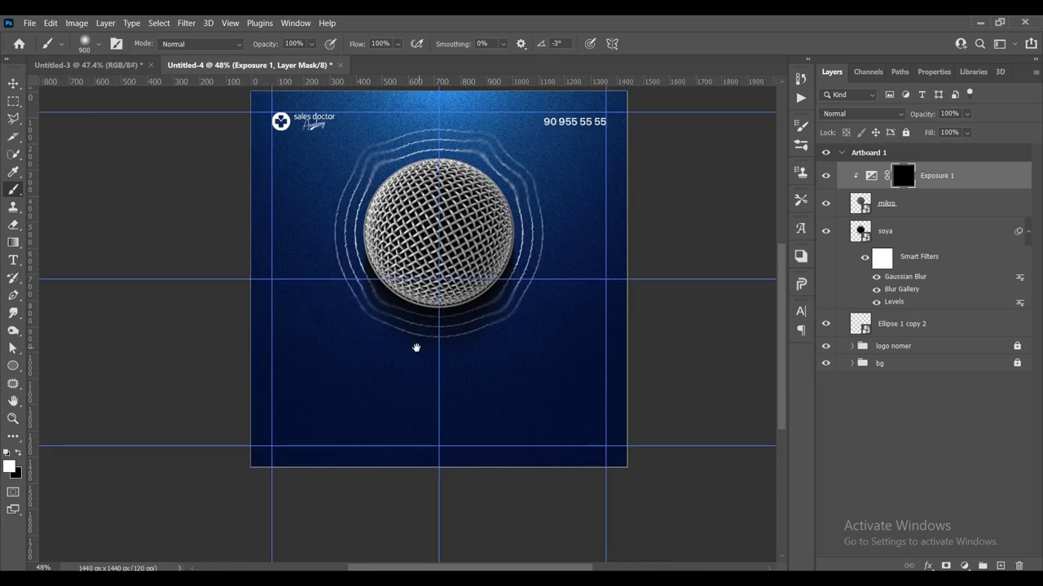
pyautogui.scroll(1, 419, 384)
pyautogui.scroll(2, 366, 366)
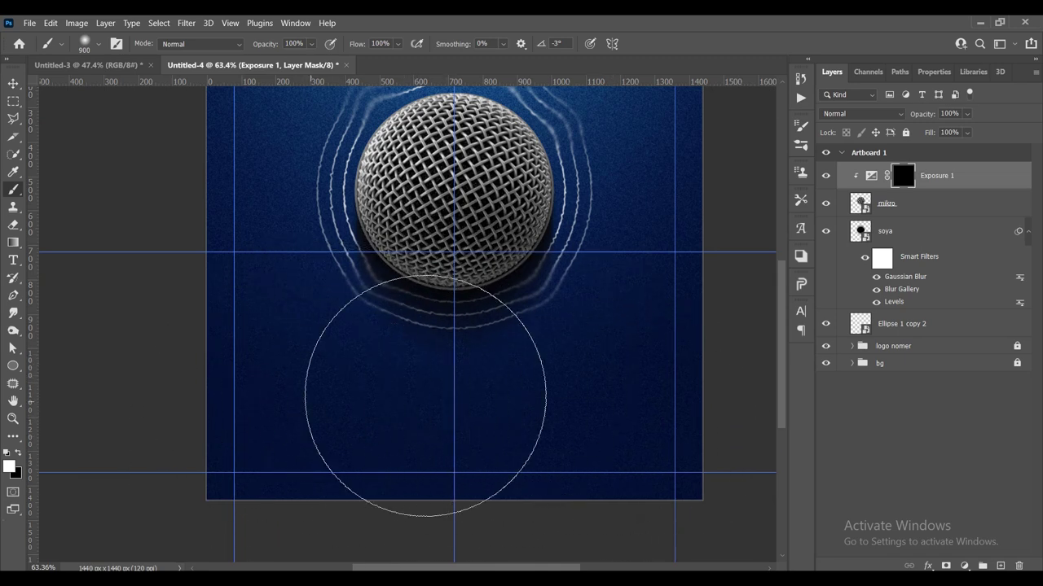
pyautogui.moveTo(284, 400); pyautogui.dragTo(594, 389)
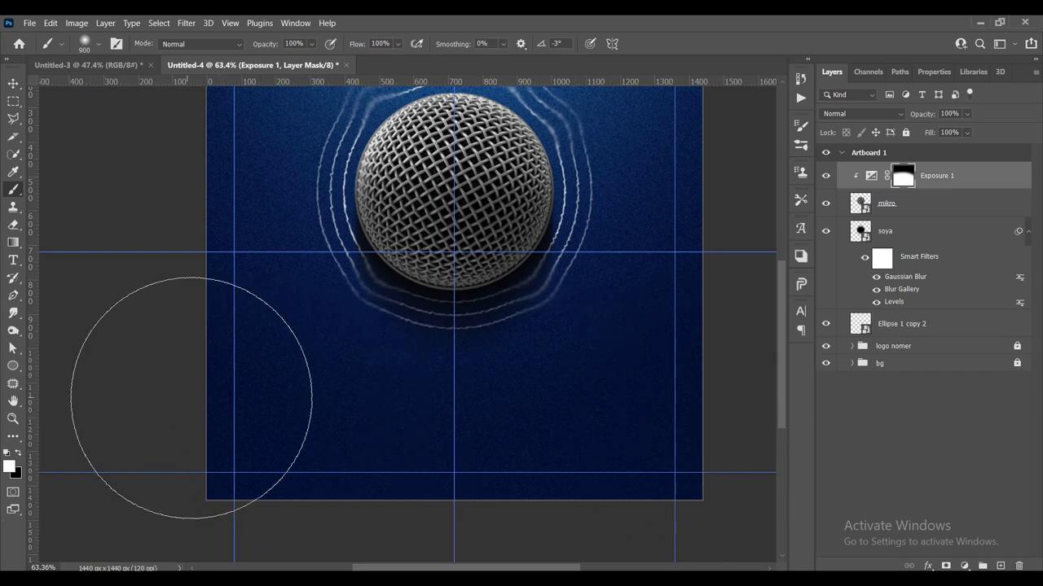
# Zoom in and out to inspect the shaded lower part of the microphone.
pyautogui.scroll(-2, 380, 430)
pyautogui.scroll(1, 380, 430)
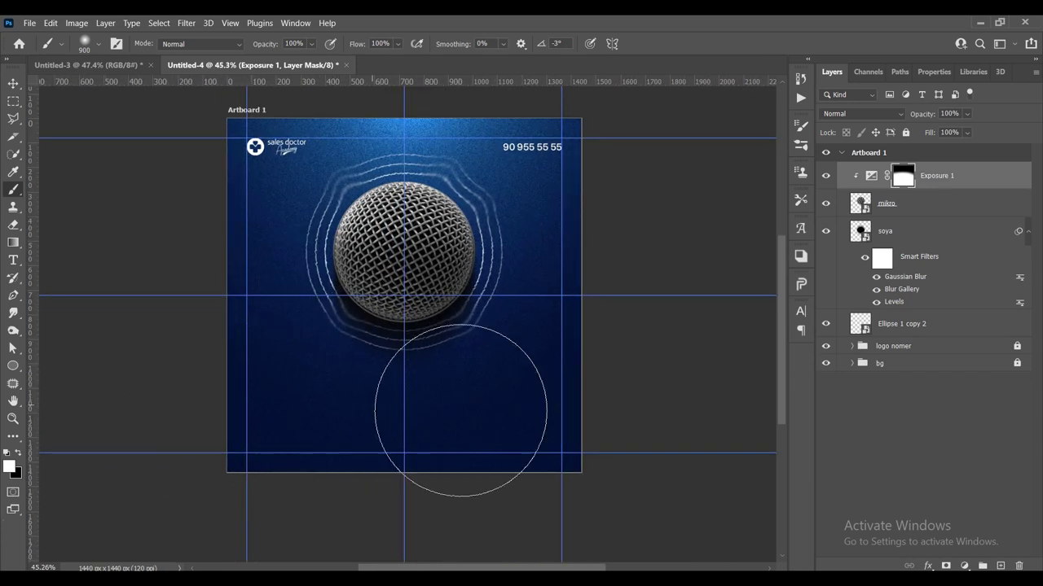
pyautogui.scroll(2, 431, 407)
pyautogui.scroll(3, 408, 325)
pyautogui.scroll(2, 384, 163)
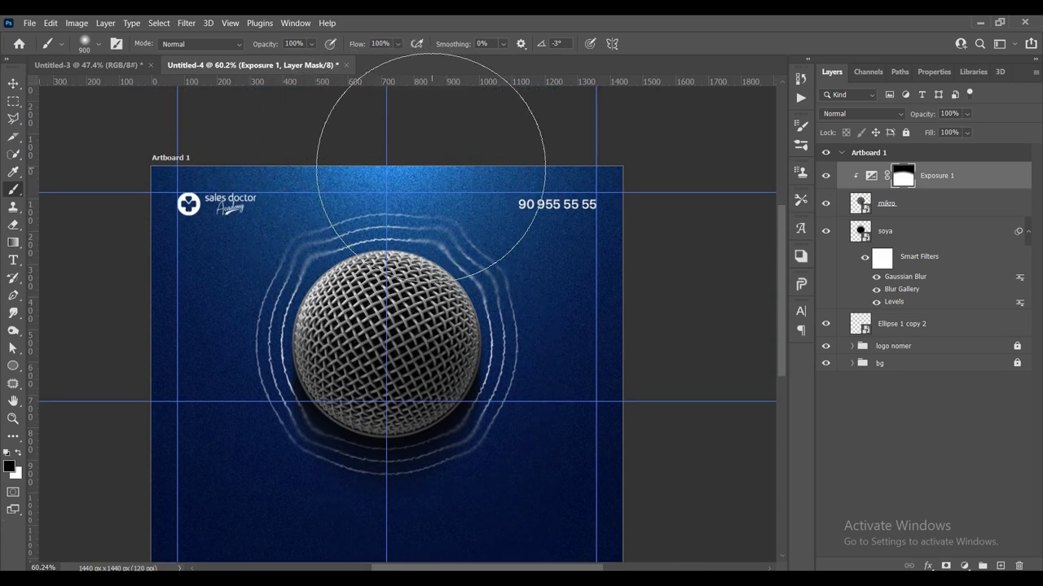
pyautogui.scroll(-2, 522, 228)
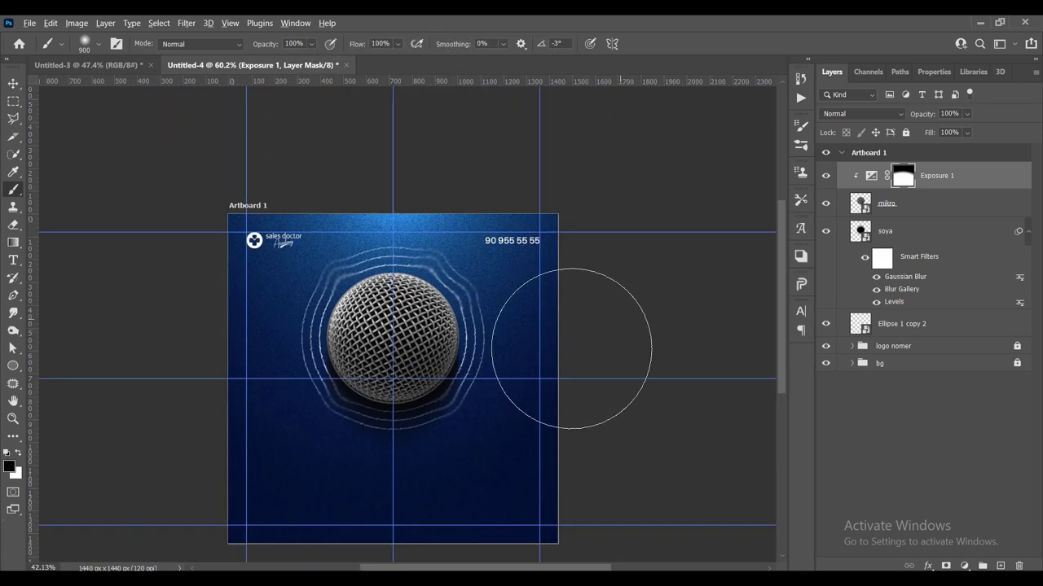
pyautogui.scroll(-2, 497, 285)
pyautogui.scroll(1, 496, 285)
pyautogui.scroll(2, 465, 285)
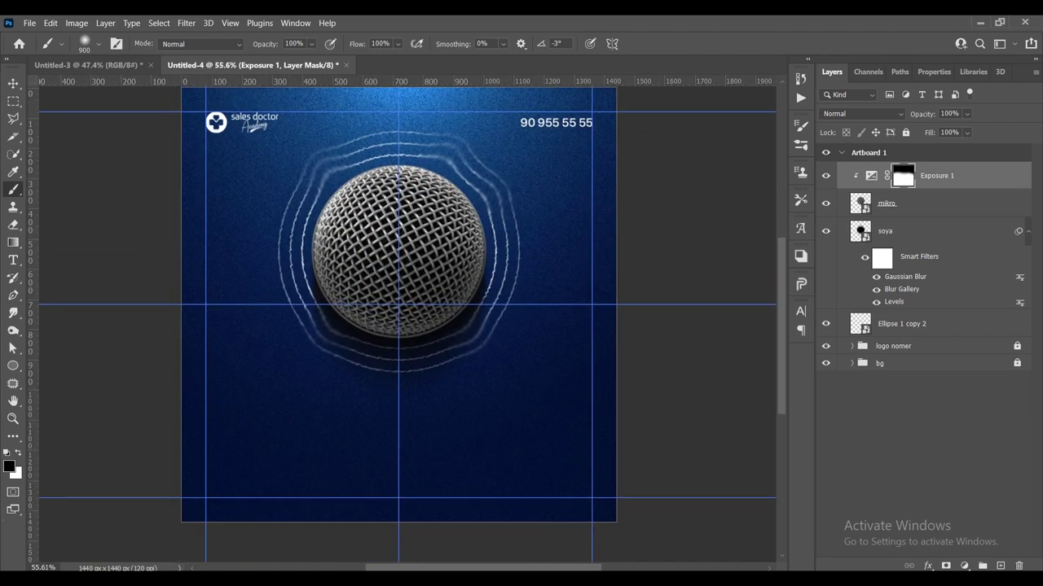
pyautogui.click(961, 565)
# Add Exposure 2 at about -1.5, invert its mask, and paint white under the microphone.
pyautogui.click(960, 402)
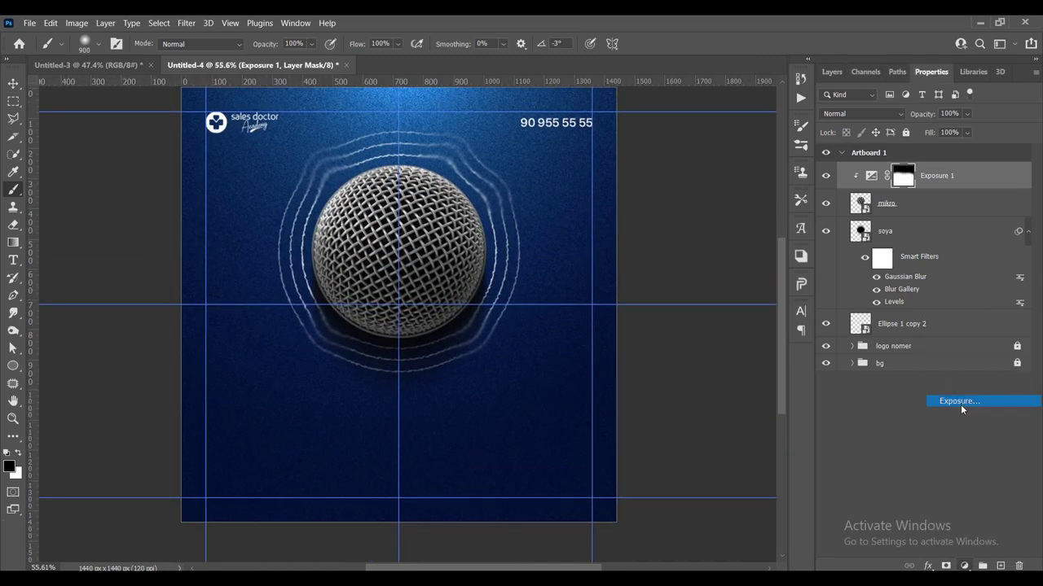
pyautogui.moveTo(928, 145); pyautogui.dragTo(904, 151)
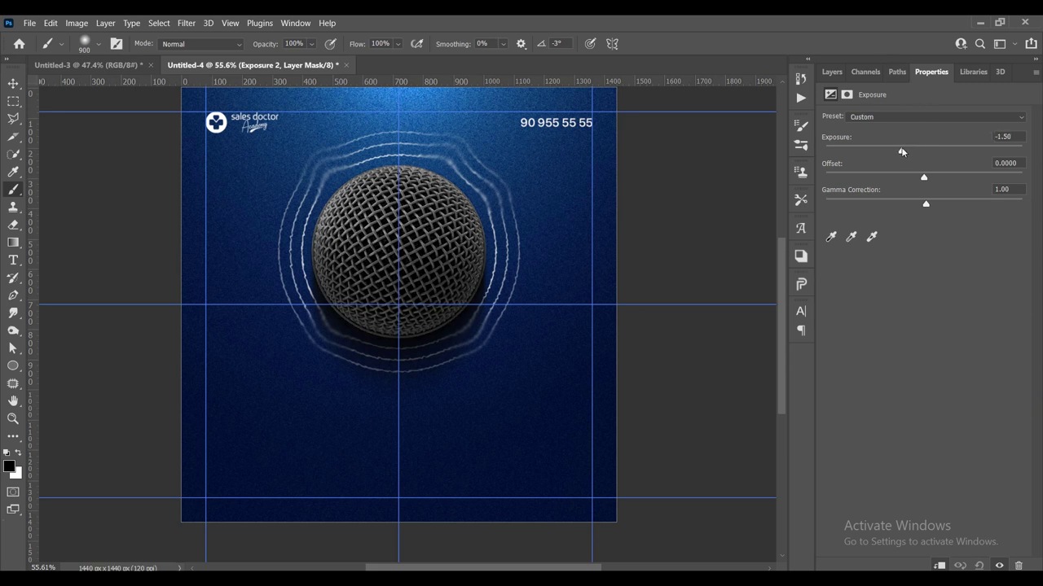
pyautogui.click(827, 73)
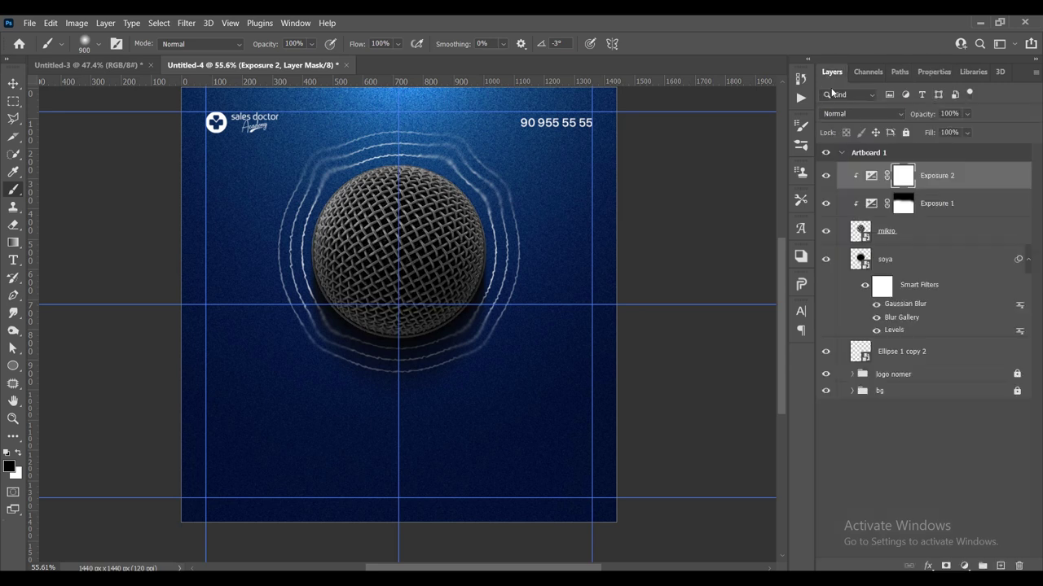
pyautogui.hotkey('ctrl', 'i')
pyautogui.press('[')
pyautogui.press('[')
pyautogui.press('[')
pyautogui.press('[')
pyautogui.press('[')
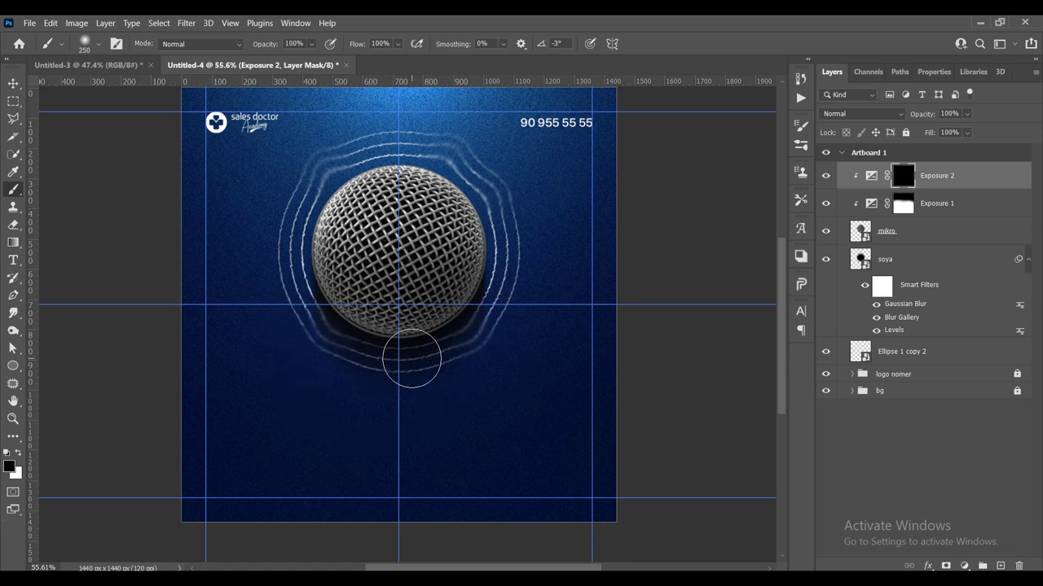
pyautogui.press('x')
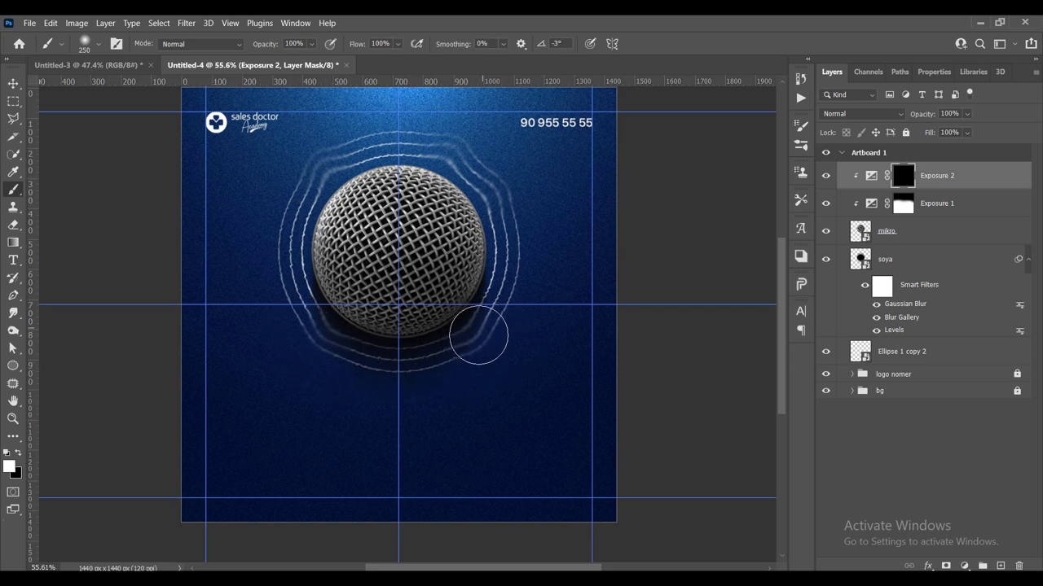
pyautogui.moveTo(334, 330); pyautogui.dragTo(487, 326)
# Hide the guides to judge the result, then reselect the Exposure 2 layer.
pyautogui.scroll(1, 485, 326)
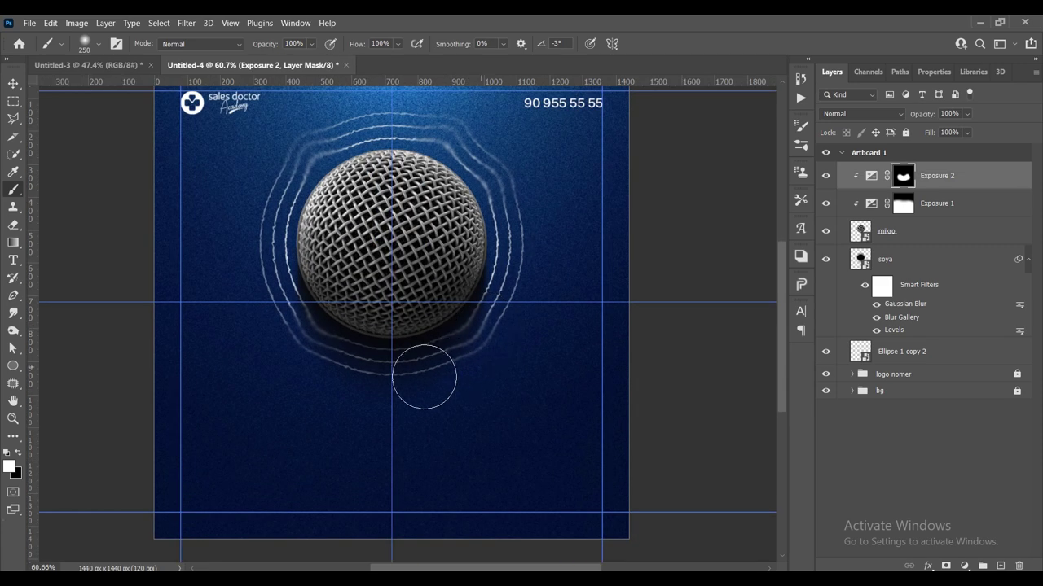
pyautogui.scroll(-1, 544, 219)
pyautogui.click(14, 83)
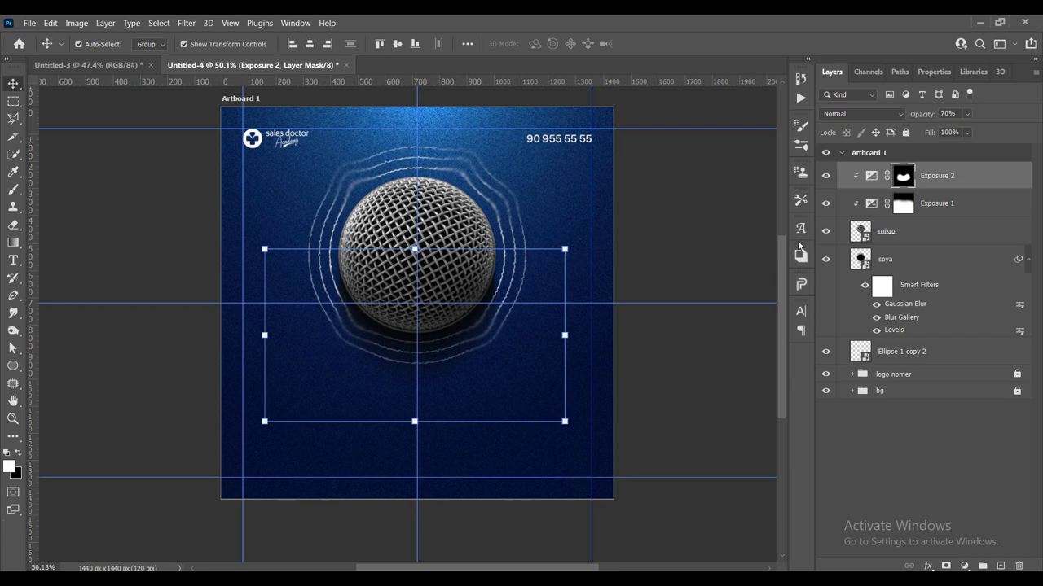
pyautogui.hotkey('ctrl', 'h')
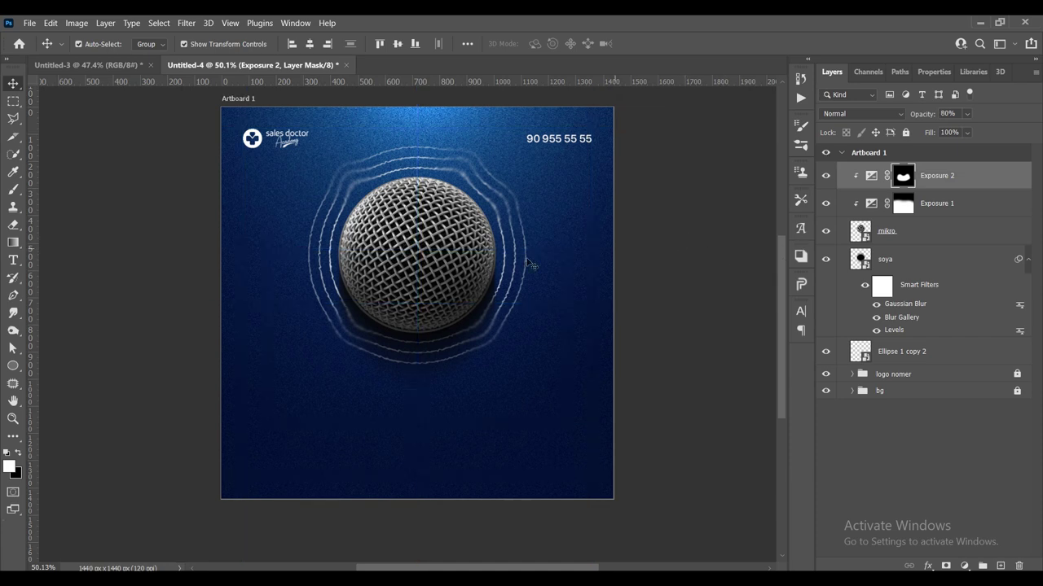
pyautogui.scroll(1, 489, 261)
pyautogui.scroll(1, 489, 263)
pyautogui.scroll(1, 560, 280)
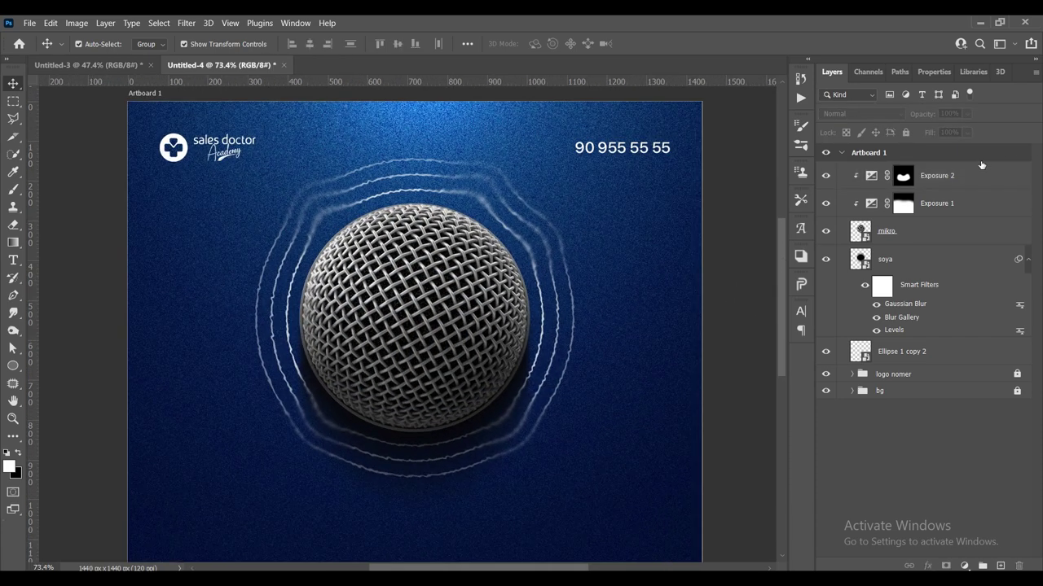
pyautogui.hotkey('ctrl', 'h')
pyautogui.click(990, 179)
# Add a third Exposure adjustment at +1.04 with its mask inverted.
pyautogui.click(964, 564)
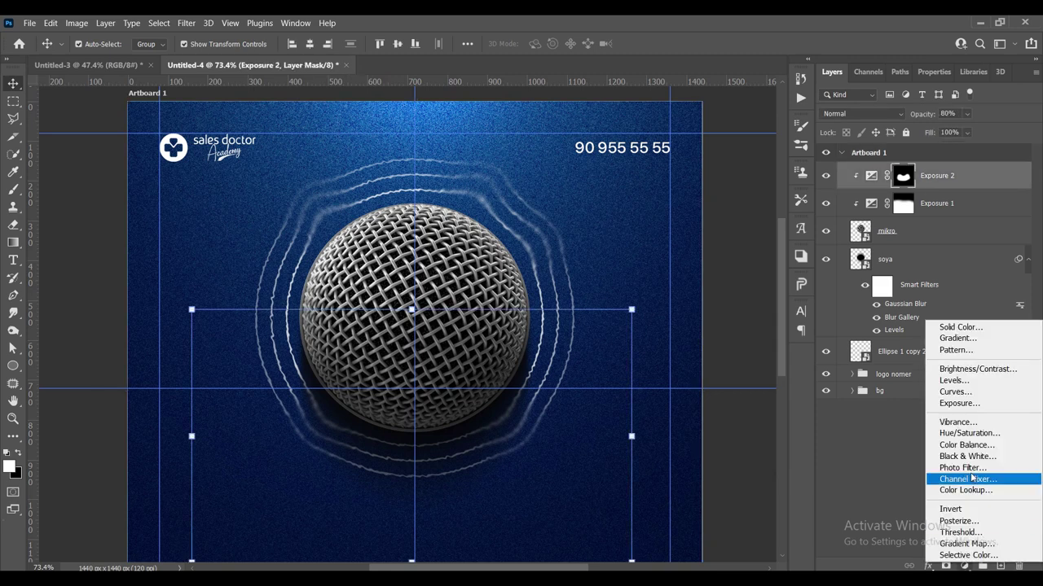
pyautogui.click(958, 402)
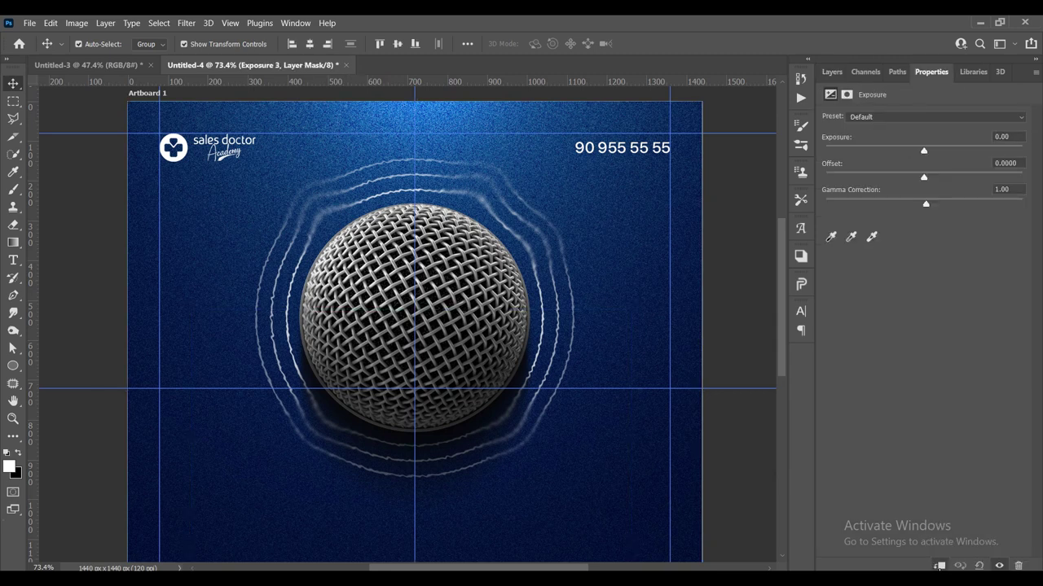
pyautogui.moveTo(934, 149); pyautogui.dragTo(939, 150)
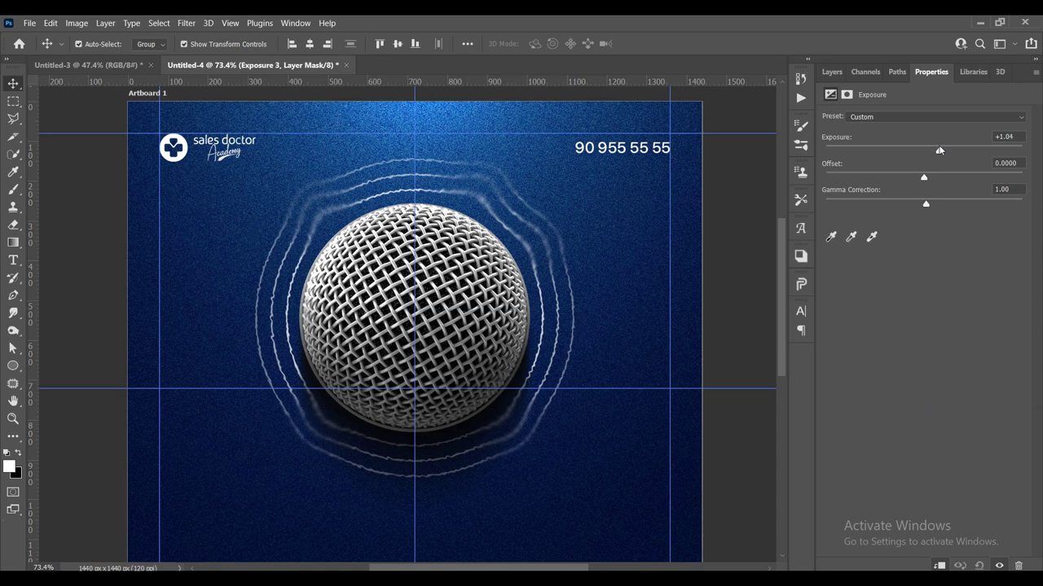
pyautogui.click(831, 71)
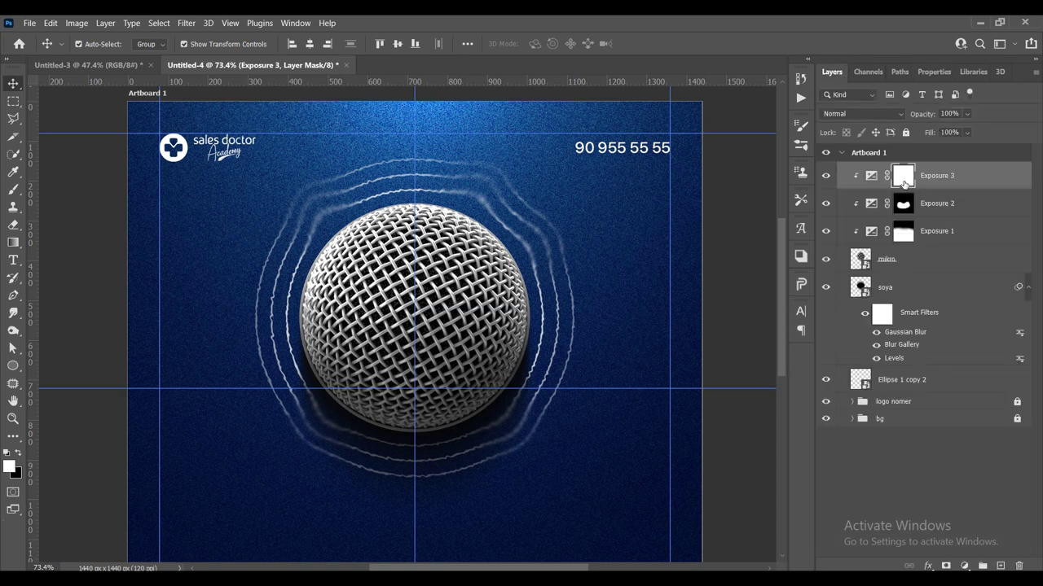
pyautogui.hotkey('ctrl', 'i')
# Paint white with a 700 px brush to reveal the brightening on the upper microphone.
pyautogui.press('b')
pyautogui.scroll(-1, 515, 269)
pyautogui.scroll(-1, 514, 269)
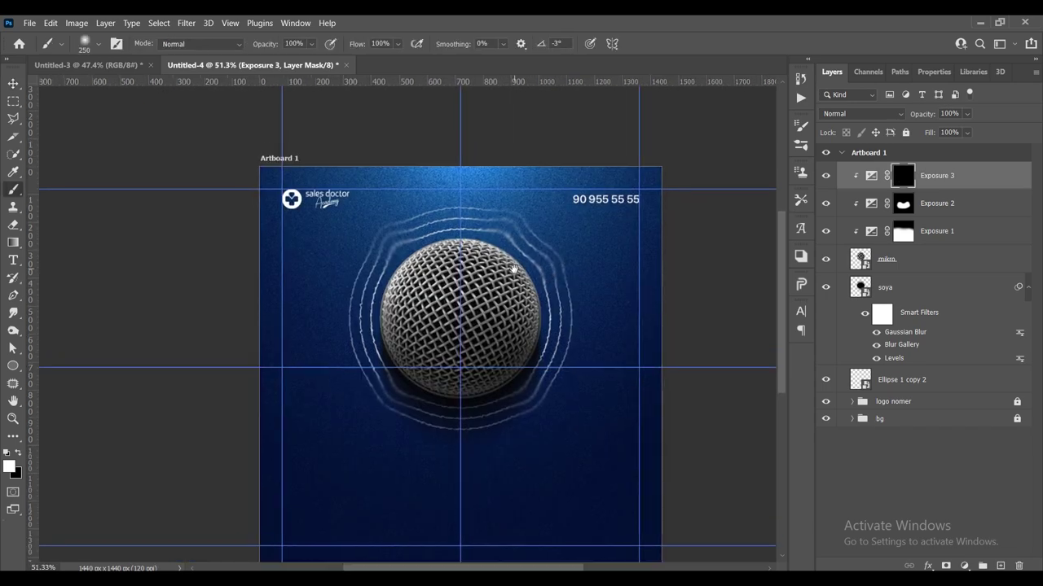
pyautogui.scroll(1, 514, 268)
pyautogui.press(']')
pyautogui.press(']')
pyautogui.press(']')
pyautogui.press(']')
pyautogui.press(']')
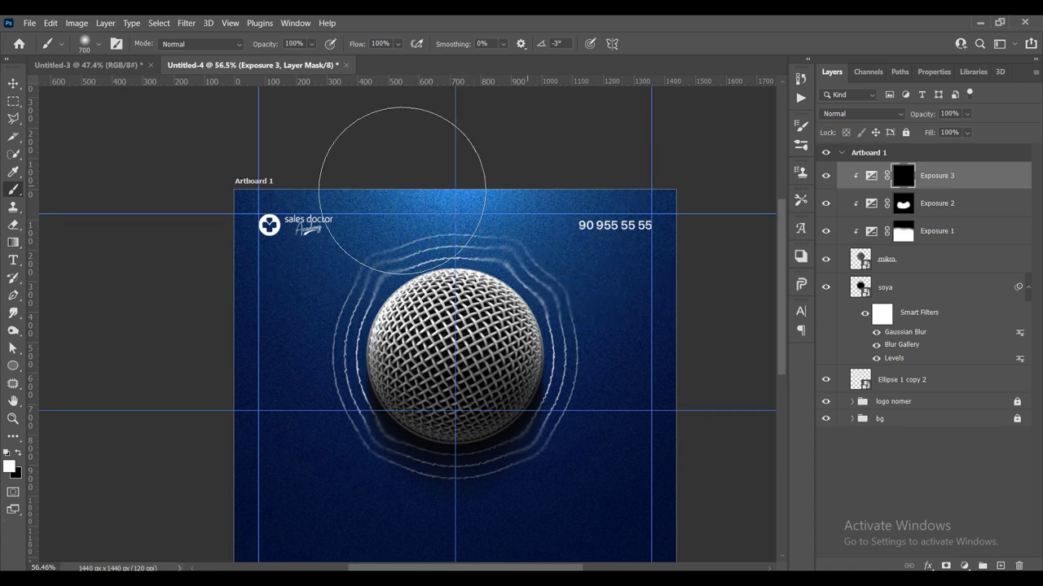
pyautogui.click(474, 224)
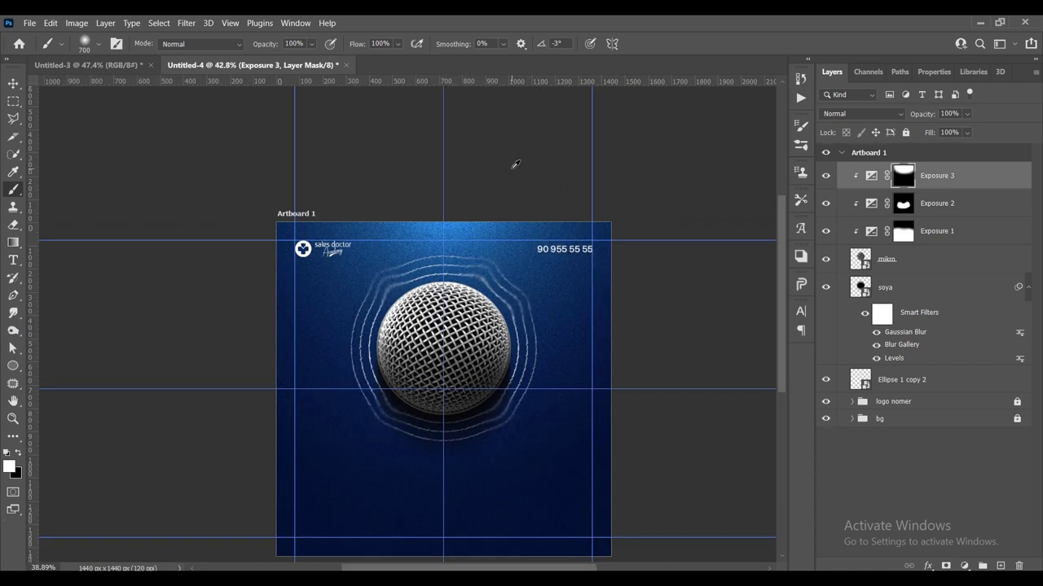
pyautogui.scroll(-3, 474, 224)
pyautogui.scroll(4, 484, 311)
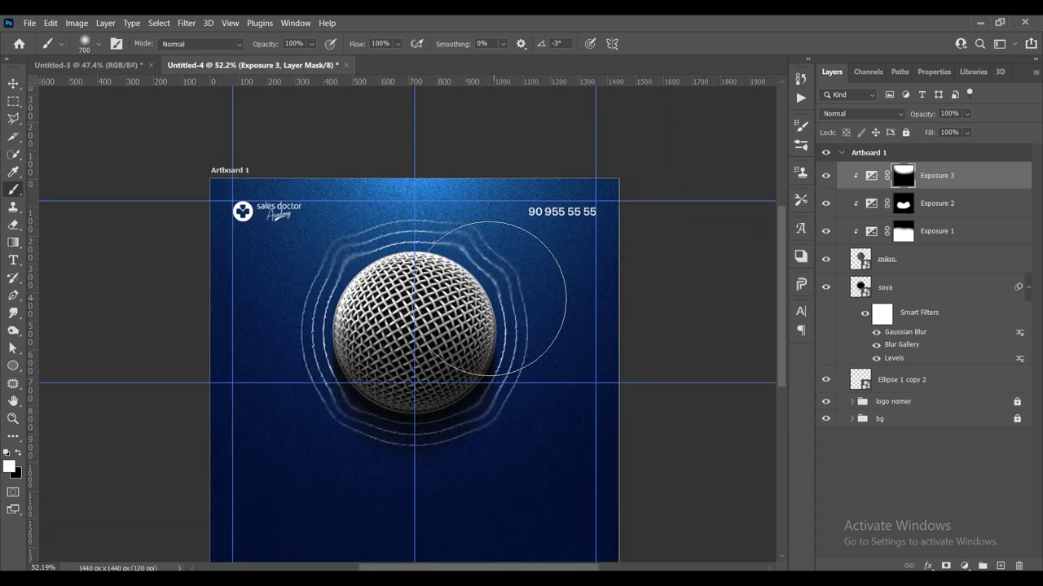
pyautogui.scroll(1, 493, 285)
pyautogui.scroll(1, 497, 279)
pyautogui.click(965, 565)
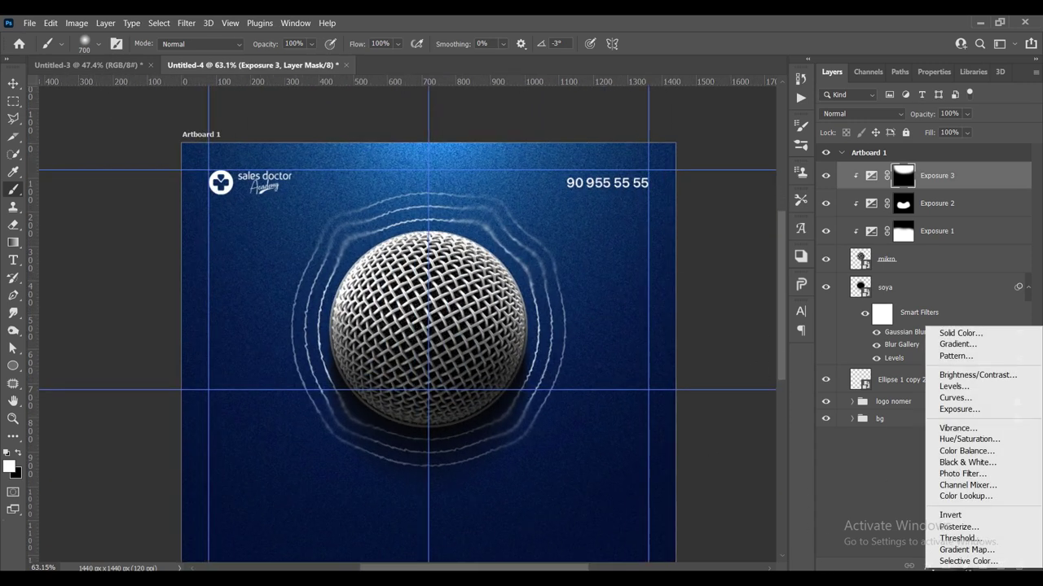
# Add Exposure 4 at +0.58, invert its mask, and brush white along the artboard top.
pyautogui.click(966, 413)
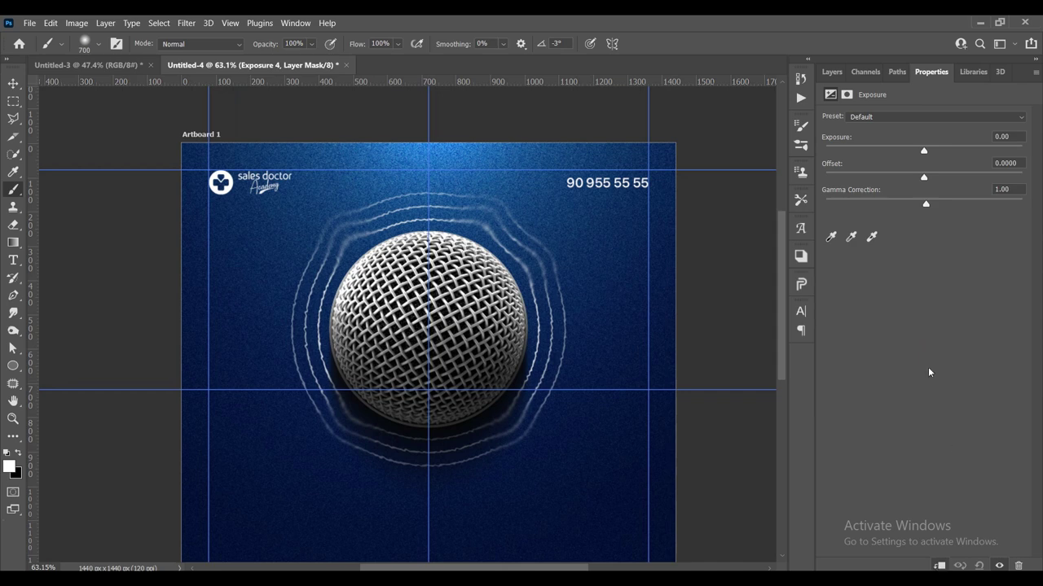
pyautogui.moveTo(927, 149); pyautogui.dragTo(930, 150)
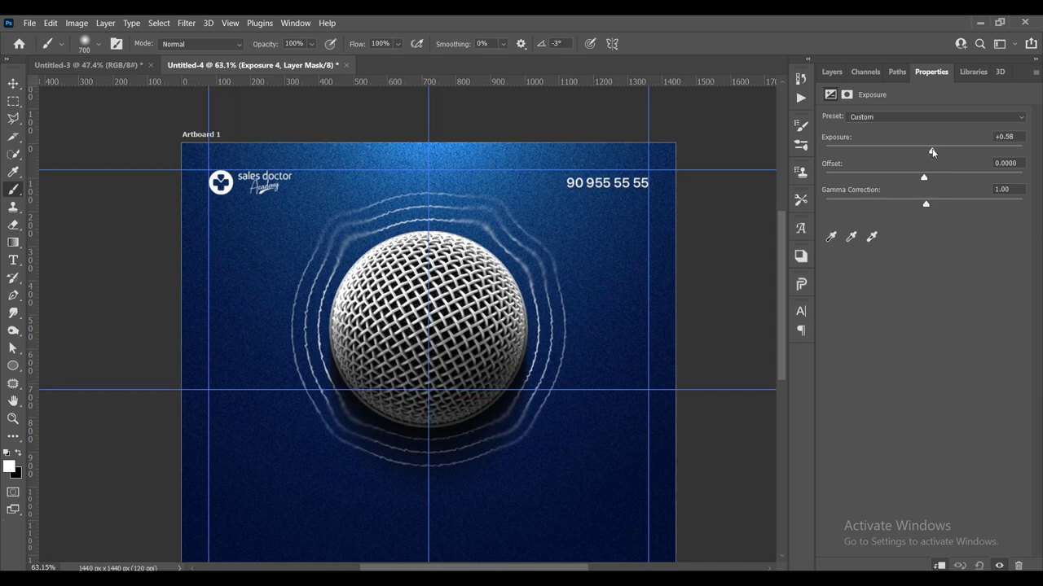
pyautogui.click(832, 72)
pyautogui.hotkey('ctrl', 'i')
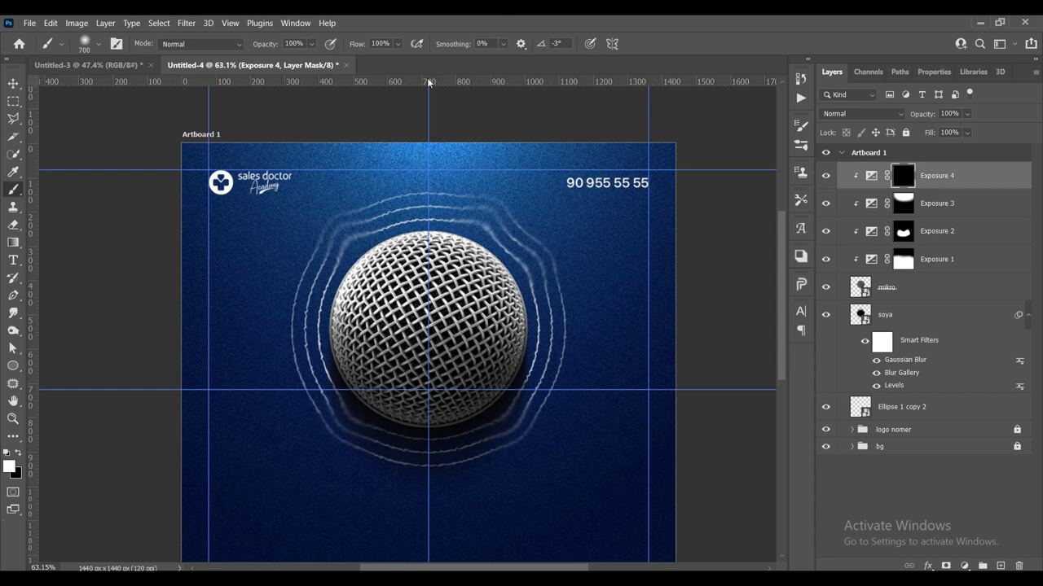
pyautogui.moveTo(391, 105)
pyautogui.mouseDown()
pyautogui.moveTo(444, 130)
pyautogui.moveTo(231, 255)
pyautogui.mouseUp()
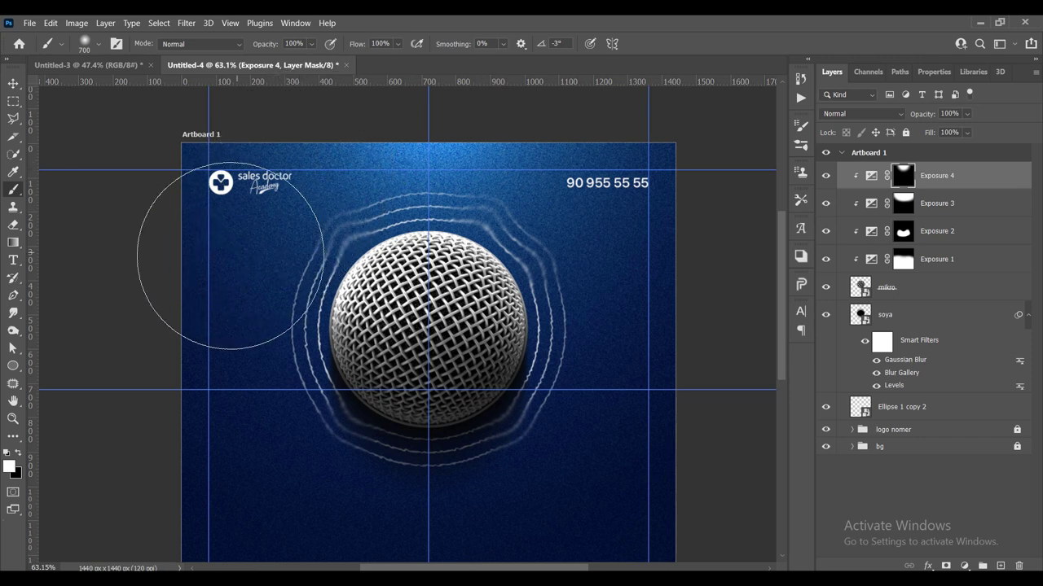
pyautogui.moveTo(231, 256); pyautogui.dragTo(640, 302)
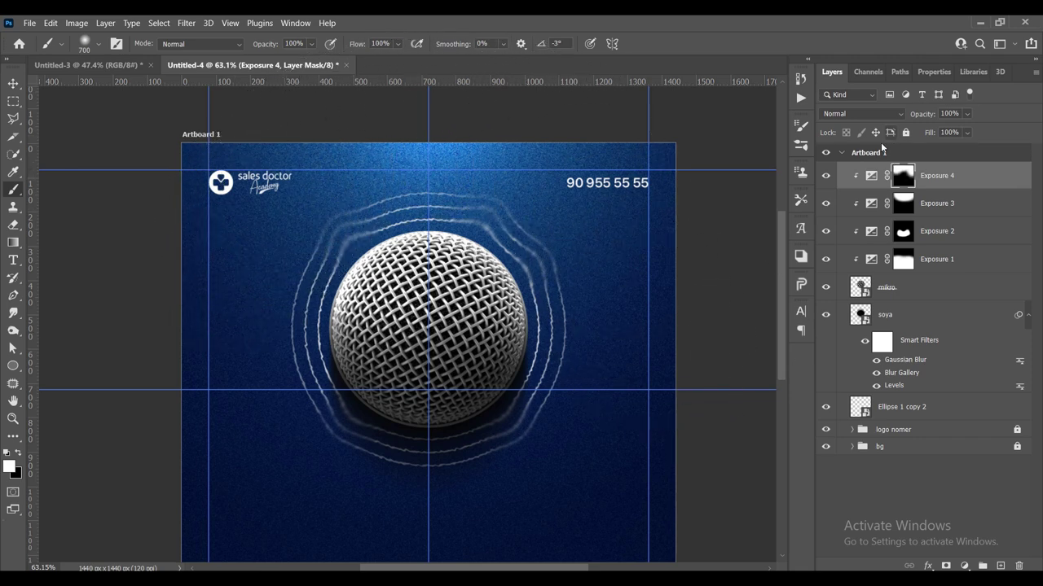
# Switch to the Move tool and bring the top of the artboard into view.
pyautogui.scroll(-2, 600, 202)
pyautogui.press('v')
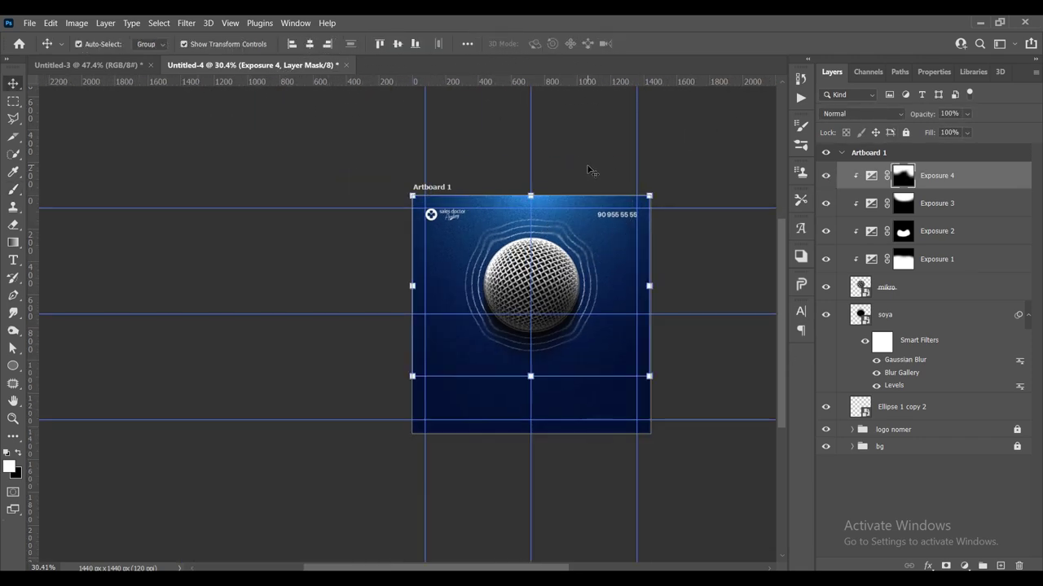
pyautogui.scroll(-2, 571, 165)
pyautogui.scroll(1, 526, 249)
pyautogui.scroll(1, 526, 249)
pyautogui.scroll(1, 526, 248)
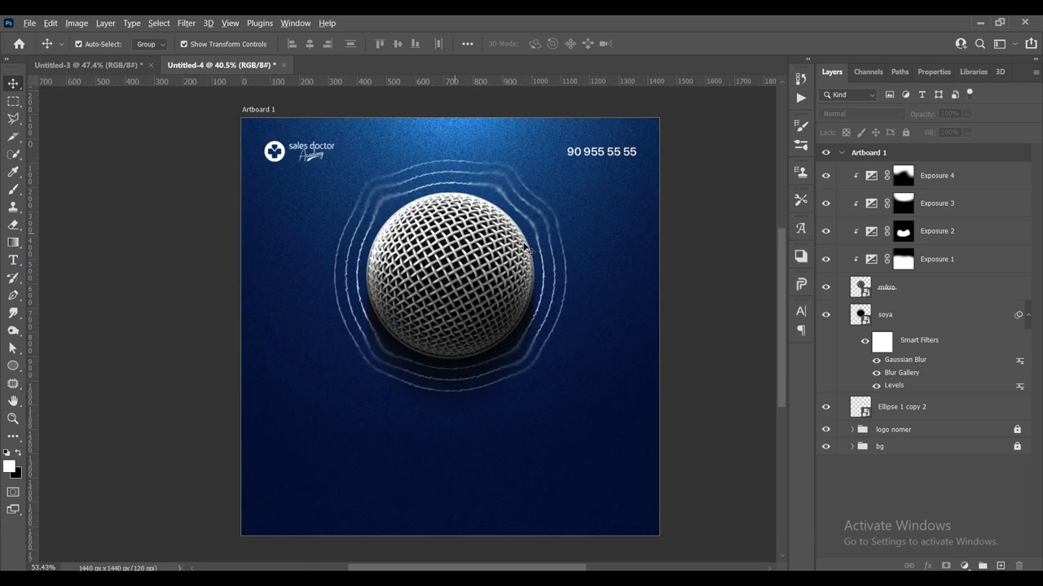
pyautogui.scroll(1, 526, 249)
pyautogui.scroll(1, 525, 249)
pyautogui.scroll(-1, 521, 244)
pyautogui.scroll(1, 517, 243)
pyautogui.moveTo(517, 243); pyautogui.dragTo(517, 265)
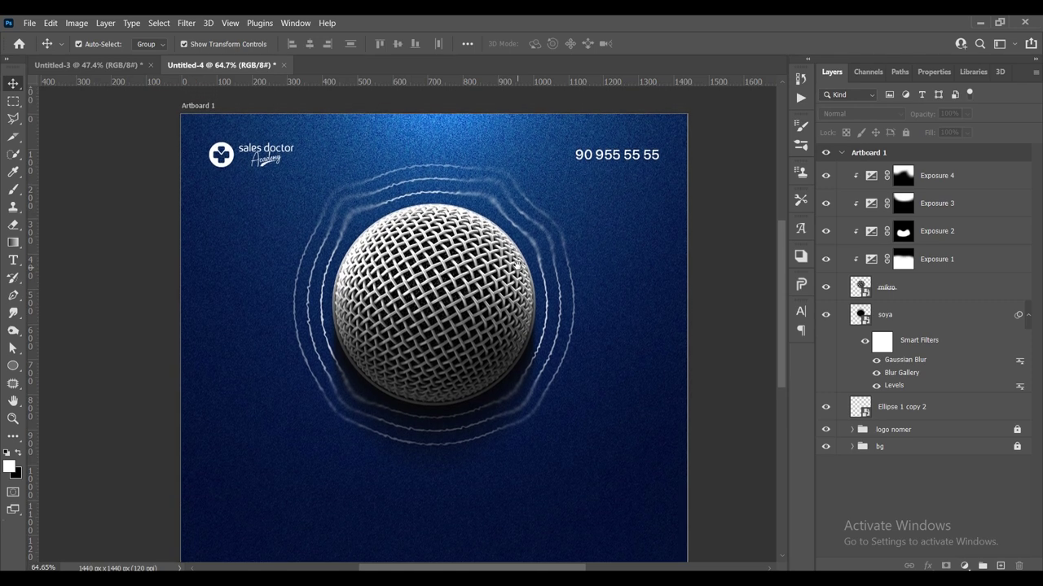
# Group the layers from Exposure 4 to Ellipse 1 copy 2 and start naming the group.
pyautogui.click(903, 176)
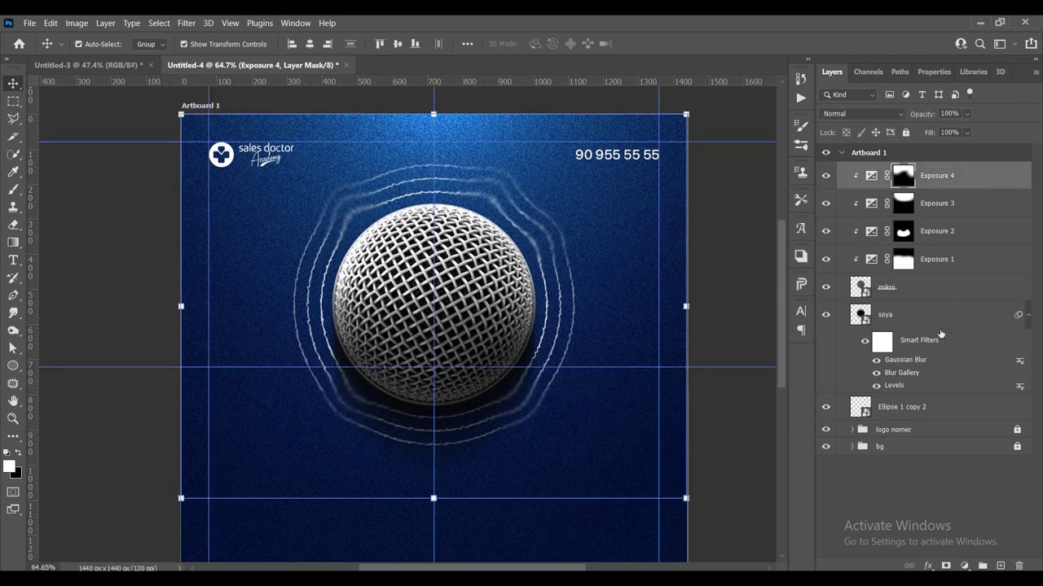
pyautogui.click(924, 414)
pyautogui.keyDown('shift'); pyautogui.click(981, 172); pyautogui.keyUp('shift')
pyautogui.hotkey('ctrl', 'g')
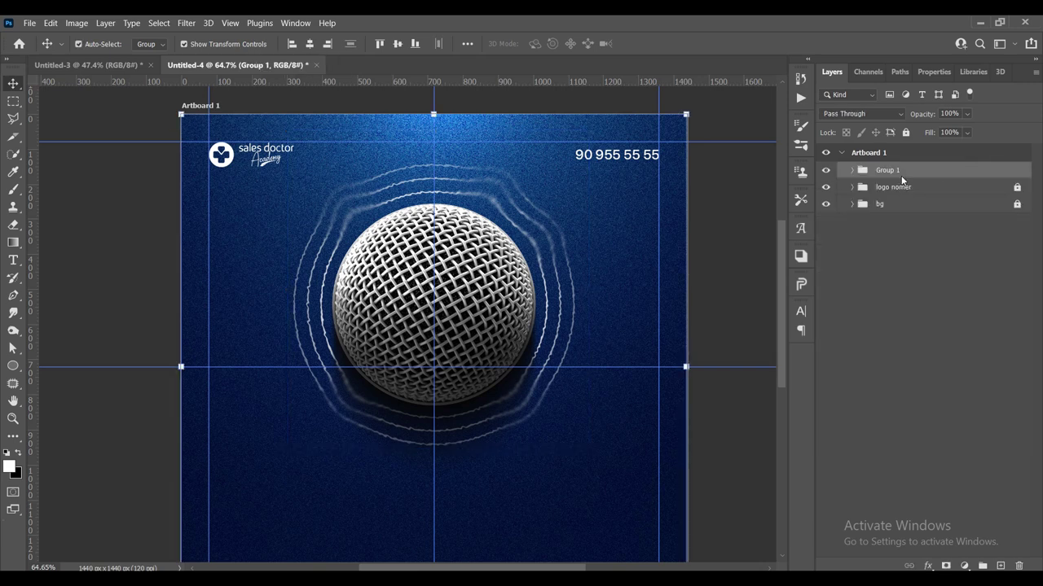
pyautogui.doubleClick(886, 169)
pyautogui.write('mikrofon')
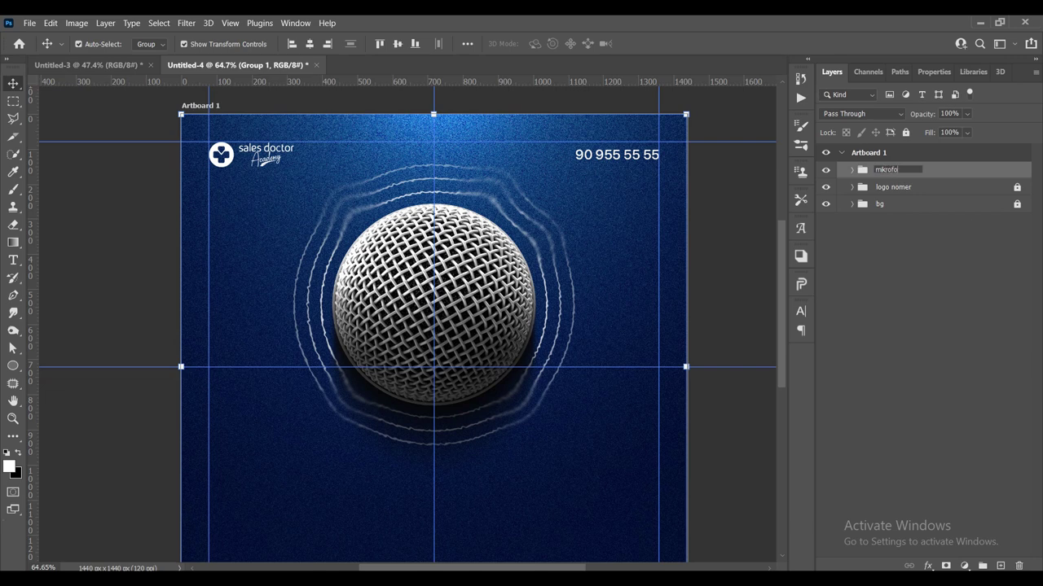
# Confirm the group name mikrofon and select the microphone group.
pyautogui.press('Return')
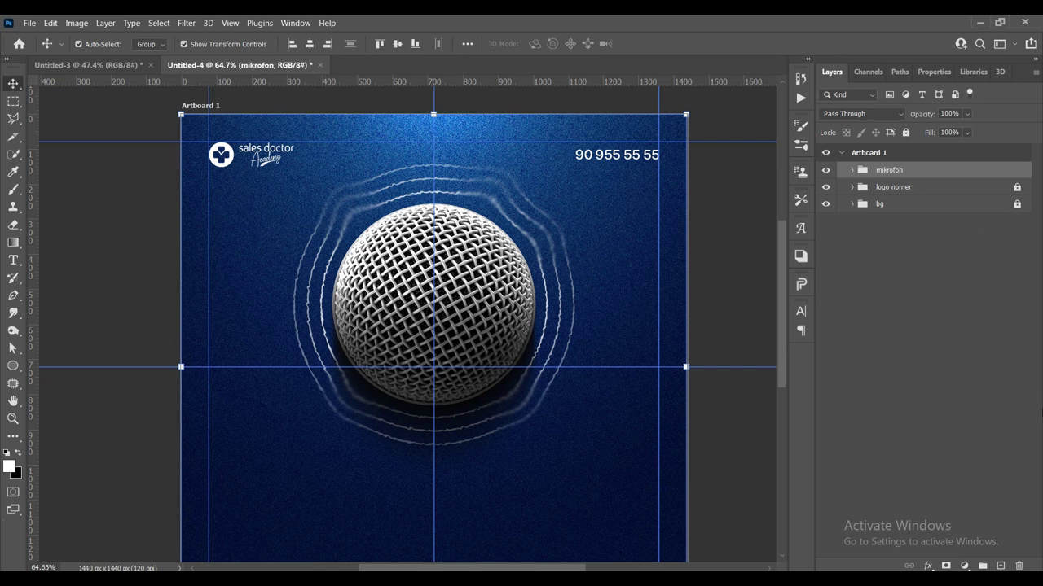
pyautogui.scroll(-2, 749, 431)
pyautogui.scroll(-2, 703, 268)
pyautogui.click(689, 240)
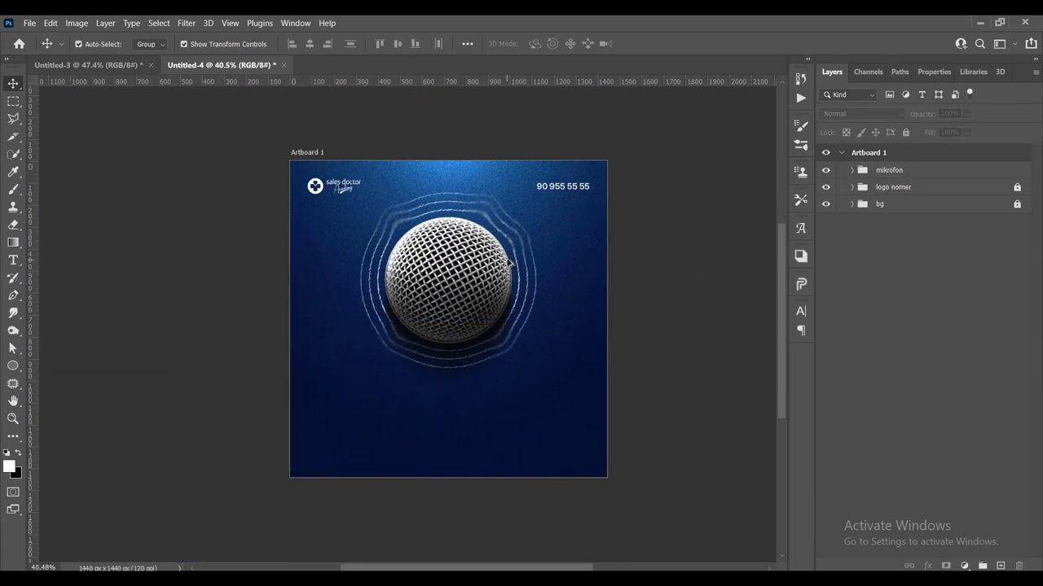
pyautogui.scroll(1, 510, 262)
pyautogui.click(865, 176)
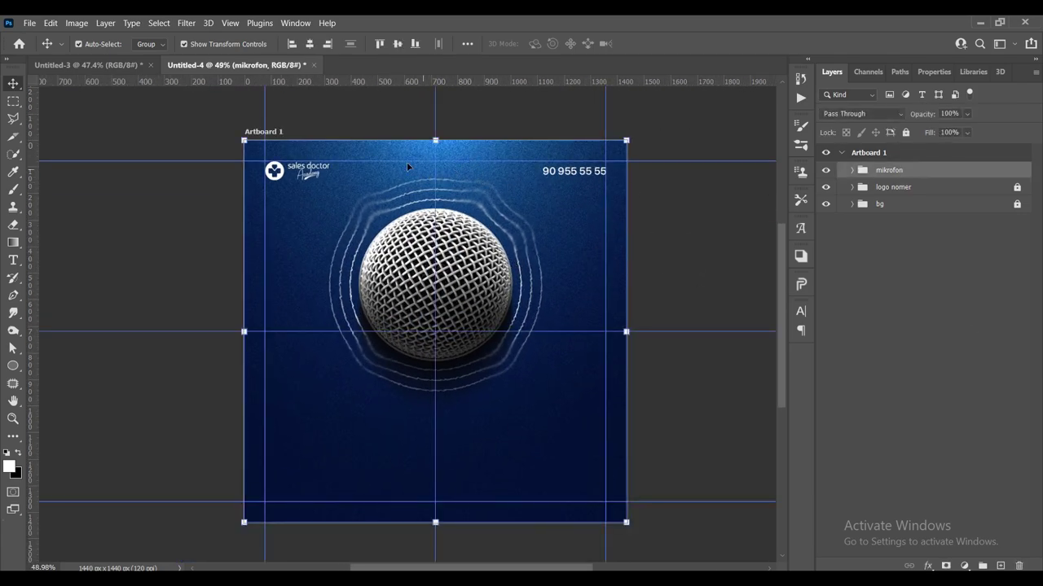
# Scale the mikrofon group to about 106% and move it slightly up, undoing an accidental tilt.
pyautogui.moveTo(435, 140); pyautogui.dragTo(435, 124)
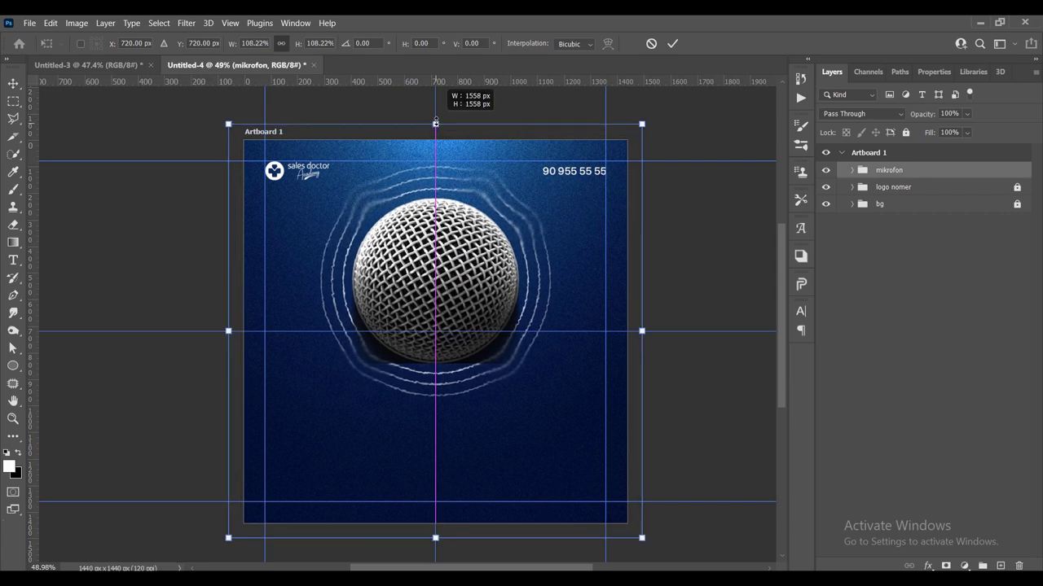
pyautogui.moveTo(434, 237); pyautogui.dragTo(434, 233)
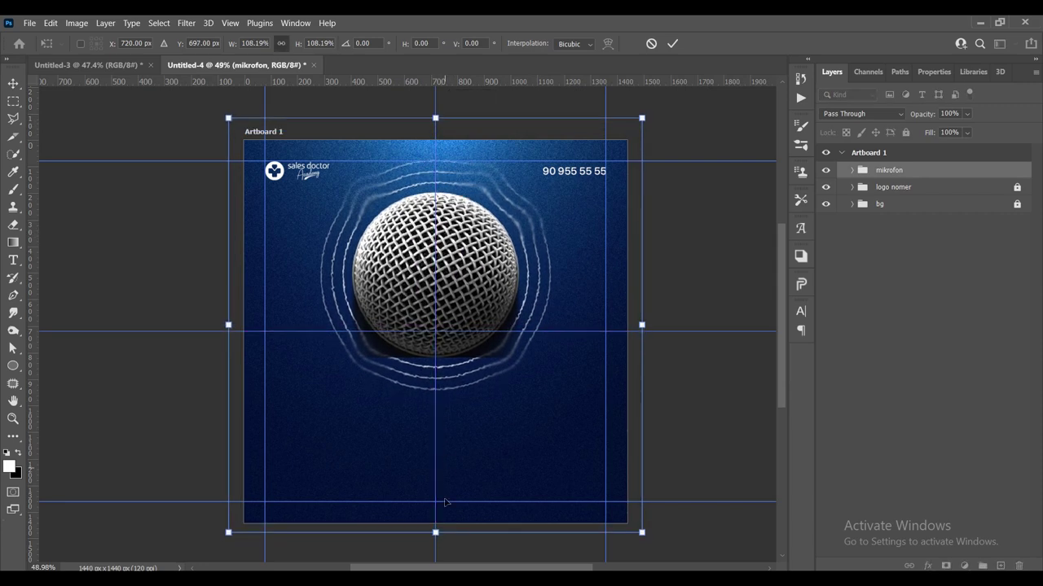
pyautogui.moveTo(437, 543); pyautogui.dragTo(437, 532)
pyautogui.hotkey('ctrl', 'z')
pyautogui.moveTo(437, 534); pyautogui.dragTo(435, 522)
pyautogui.click(673, 42)
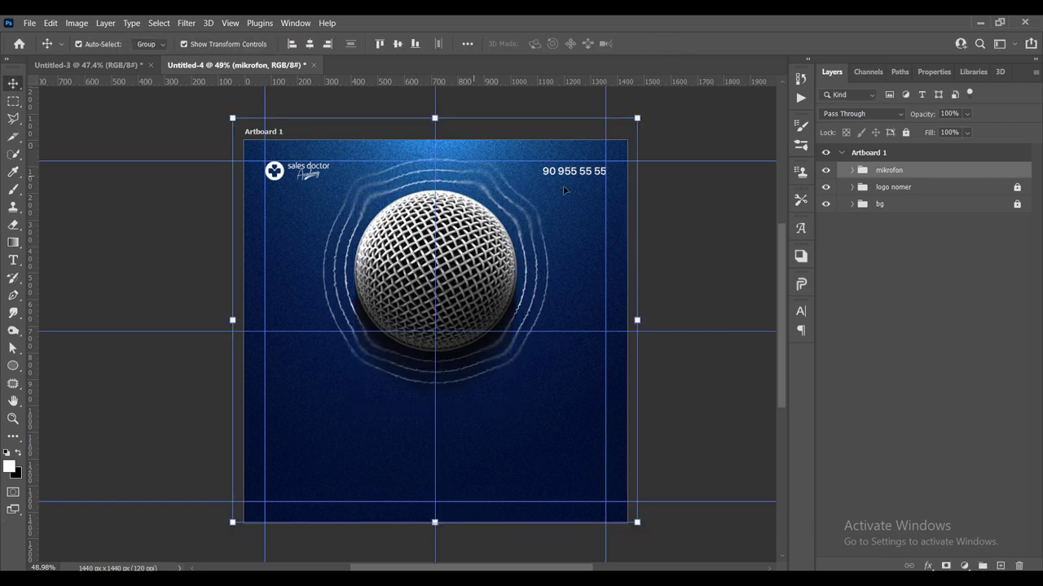
# Hide the guides and reselect the mikrofon group to preview the enlarged microphone.
pyautogui.hotkey('ctrl', 'h')
pyautogui.scroll(4, 414, 155)
pyautogui.scroll(-3, 394, 192)
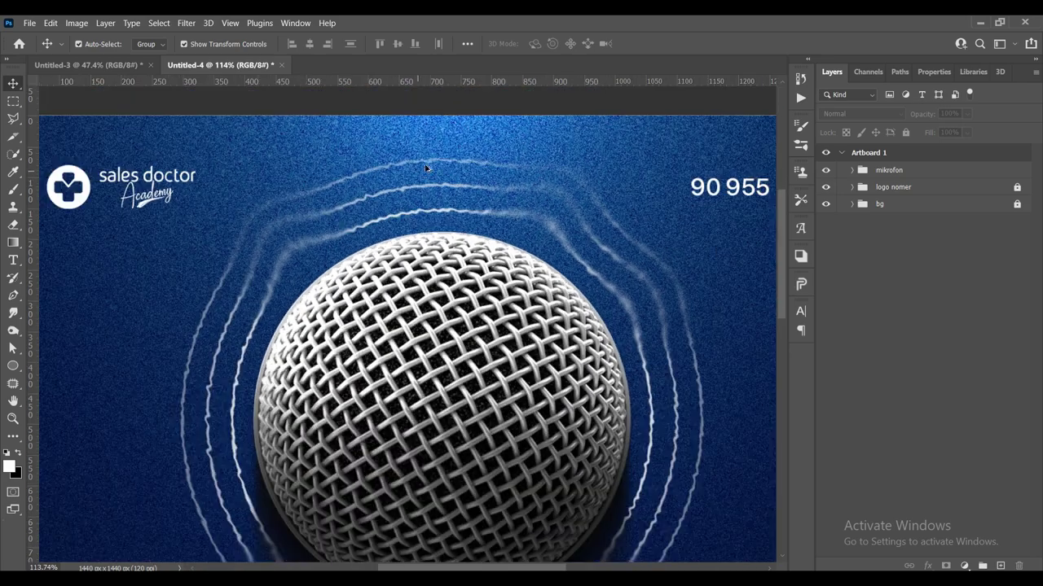
pyautogui.click(427, 160)
pyautogui.scroll(-3, 444, 172)
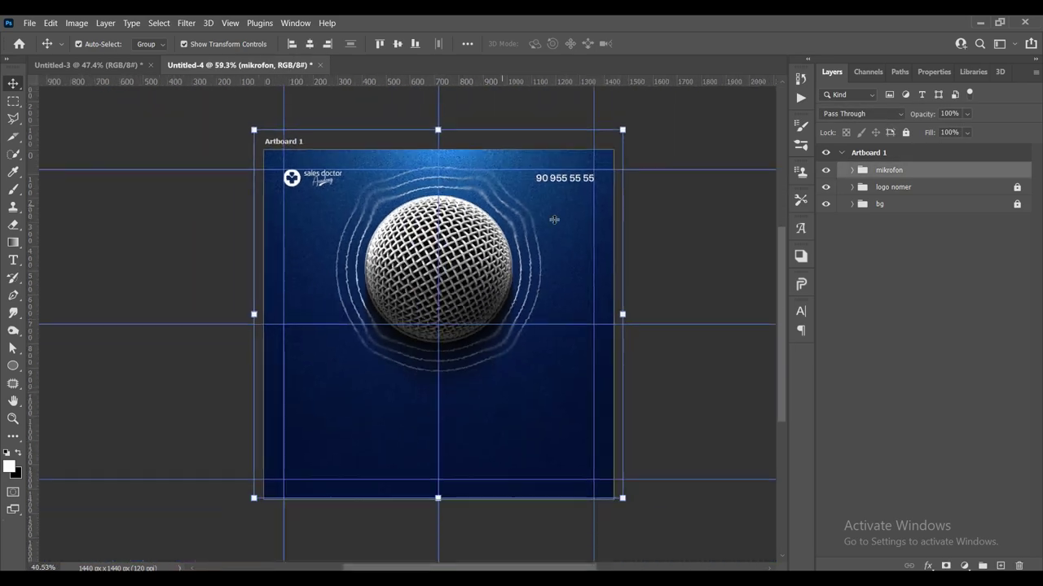
pyautogui.hotkey('ctrl', 'h')
pyautogui.scroll(1, 441, 295)
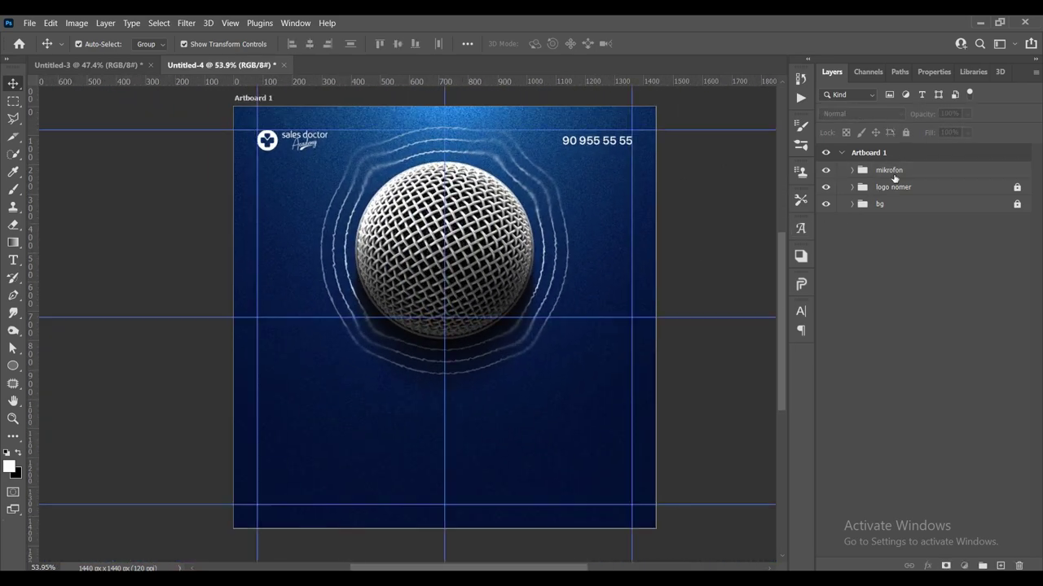
pyautogui.click(893, 173)
pyautogui.hotkey('ctrl', 'h')
# Preview the post without guides, then switch to the finished reference poster.
pyautogui.click(714, 215)
pyautogui.scroll(-1, 368, 322)
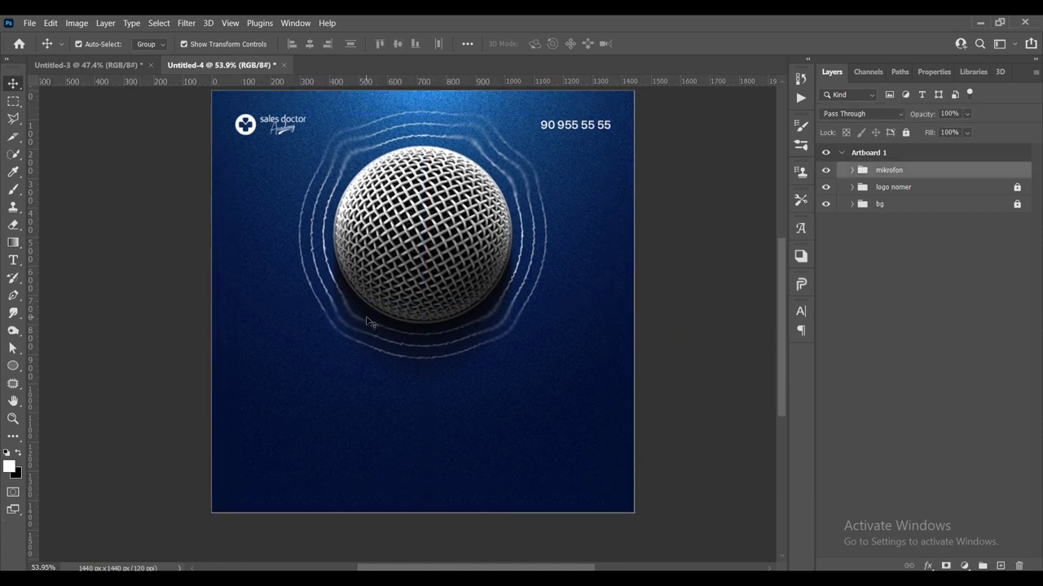
pyautogui.click(368, 322)
pyautogui.scroll(1, 368, 323)
pyautogui.hotkey('ctrl', 'h')
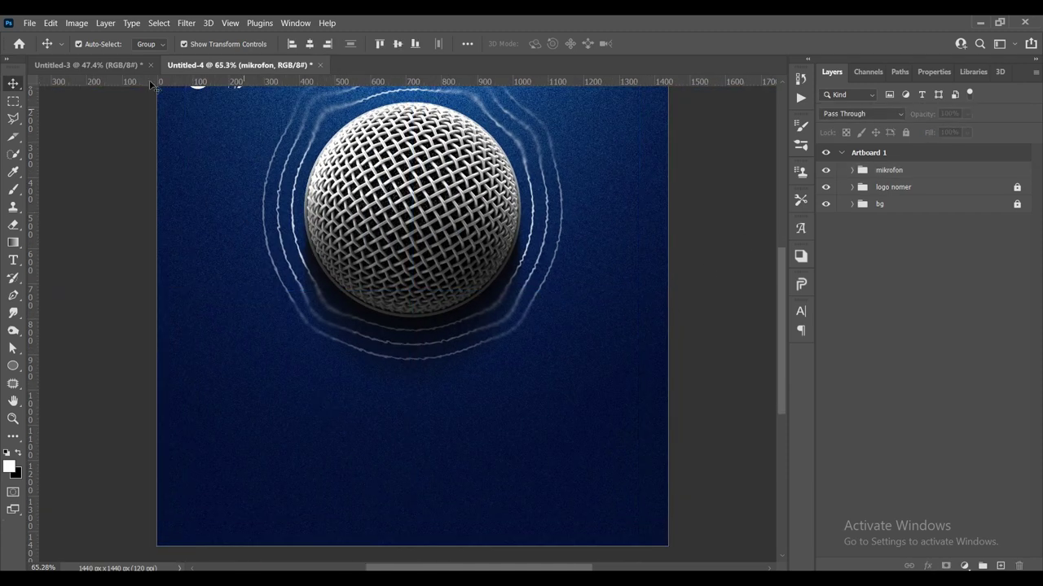
pyautogui.click(90, 64)
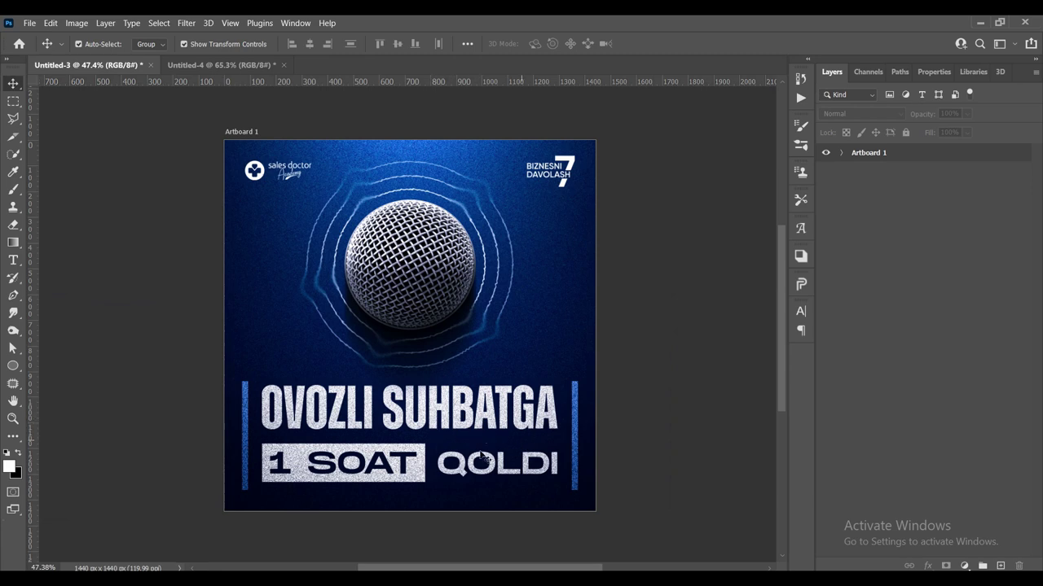
# Back in Untitled-4, scale the mikrofon group to about 90.6% and move it higher.
pyautogui.click(233, 65)
pyautogui.hotkey('ctrl', '0')
pyautogui.click(929, 171)
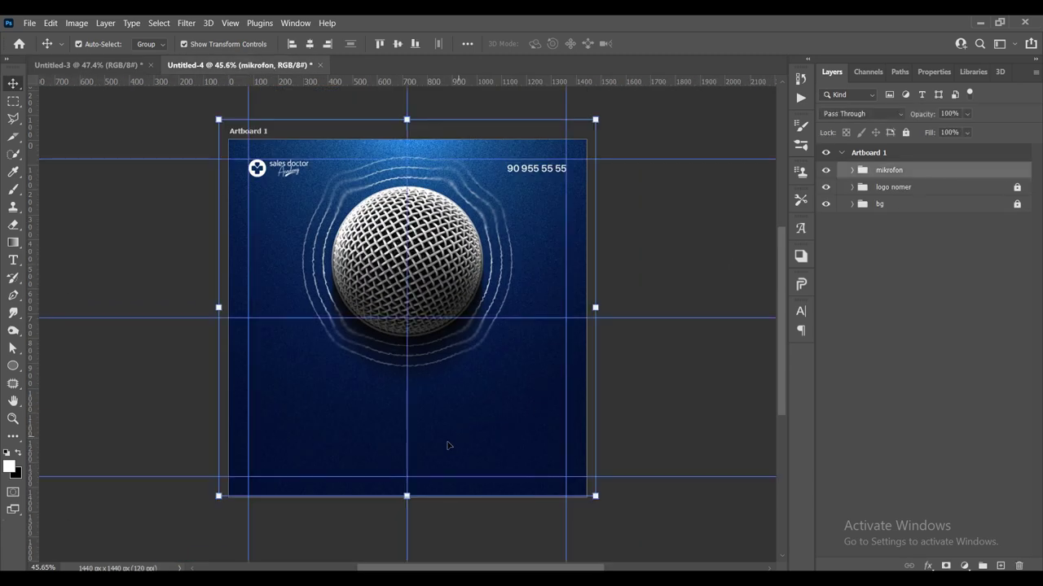
pyautogui.moveTo(406, 492); pyautogui.dragTo(406, 476)
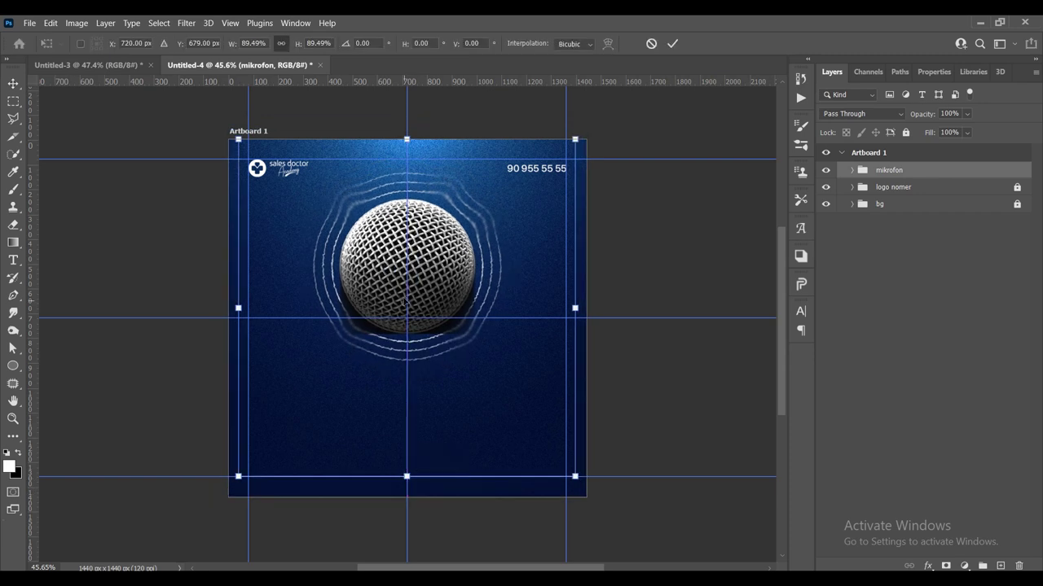
pyautogui.moveTo(406, 277); pyautogui.dragTo(406, 268)
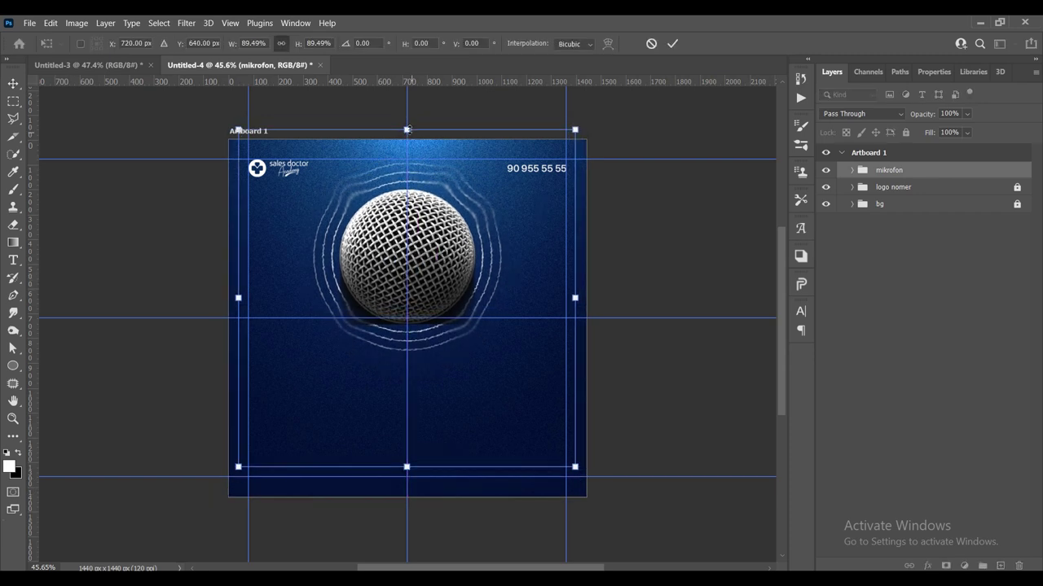
pyautogui.moveTo(408, 129); pyautogui.dragTo(407, 127)
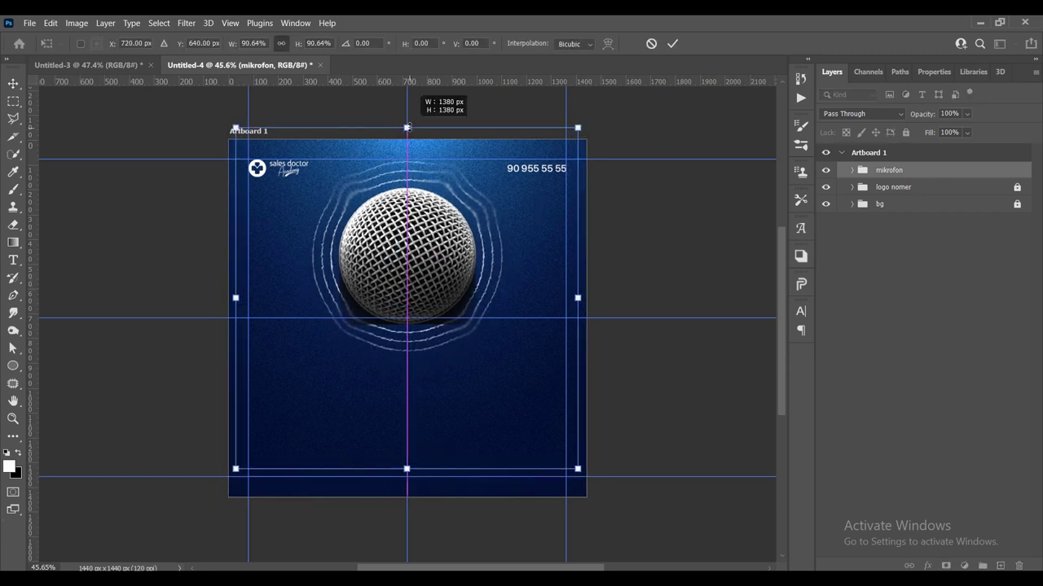
pyautogui.click(673, 44)
# Toggle the guides off and on to preview the resized microphone on the artboard.
pyautogui.click(661, 217)
pyautogui.hotkey('ctrl', 'h')
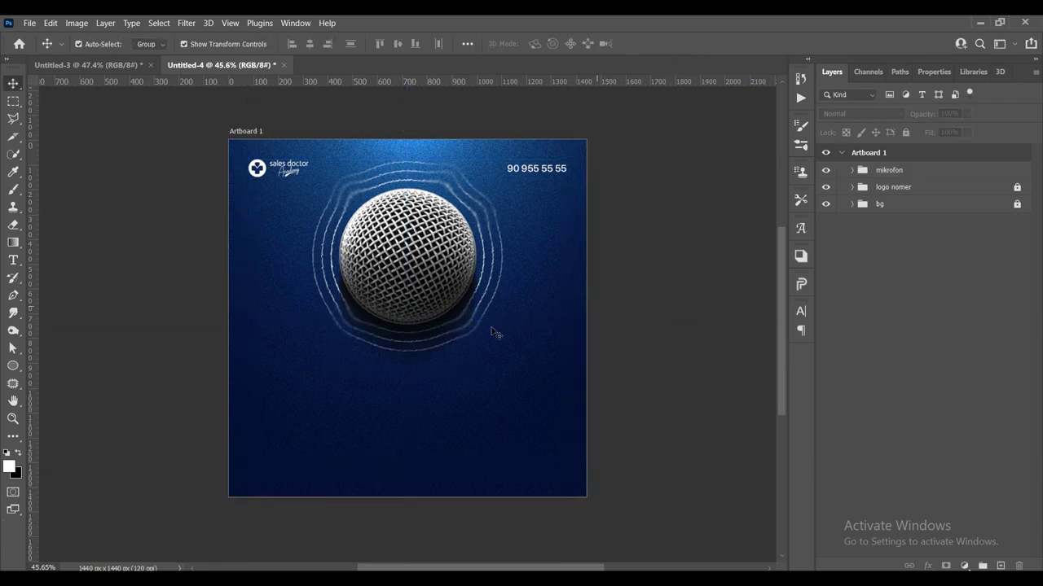
pyautogui.click(428, 268)
pyautogui.hotkey('ctrl', 'h')
pyautogui.scroll(1, 430, 300)
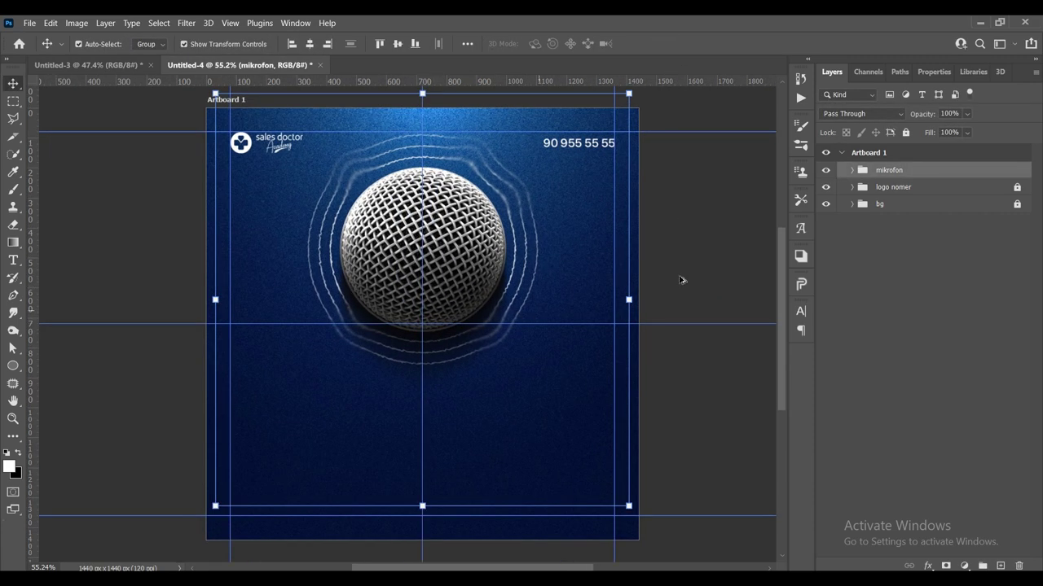
pyautogui.hotkey('ctrl', 'h')
pyautogui.click(403, 368)
# Start a text layer below the microphone in Zuume Bold with tracking 5.
pyautogui.scroll(-1, 383, 379)
pyautogui.press('t')
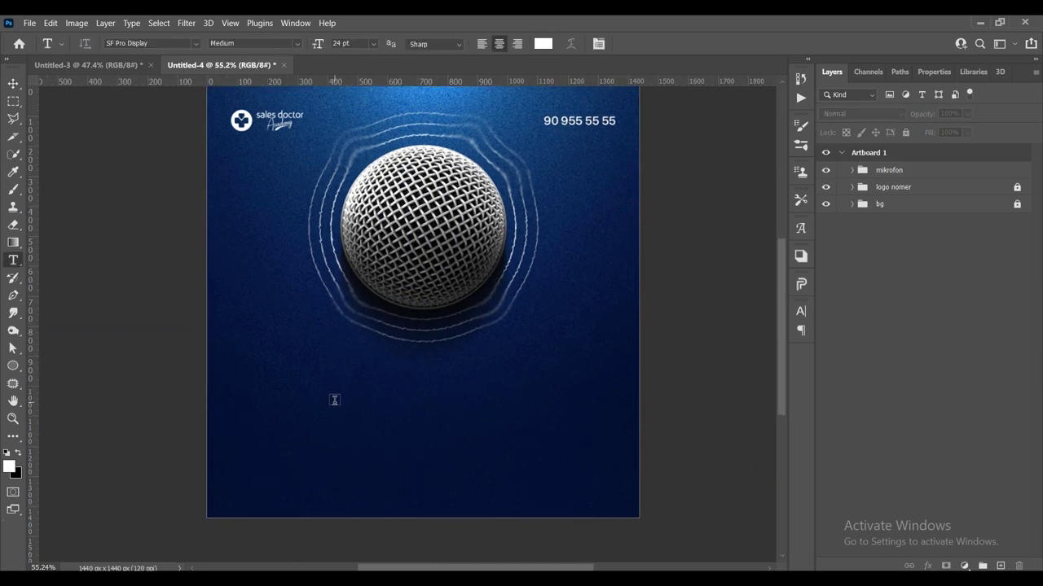
pyautogui.click(351, 414)
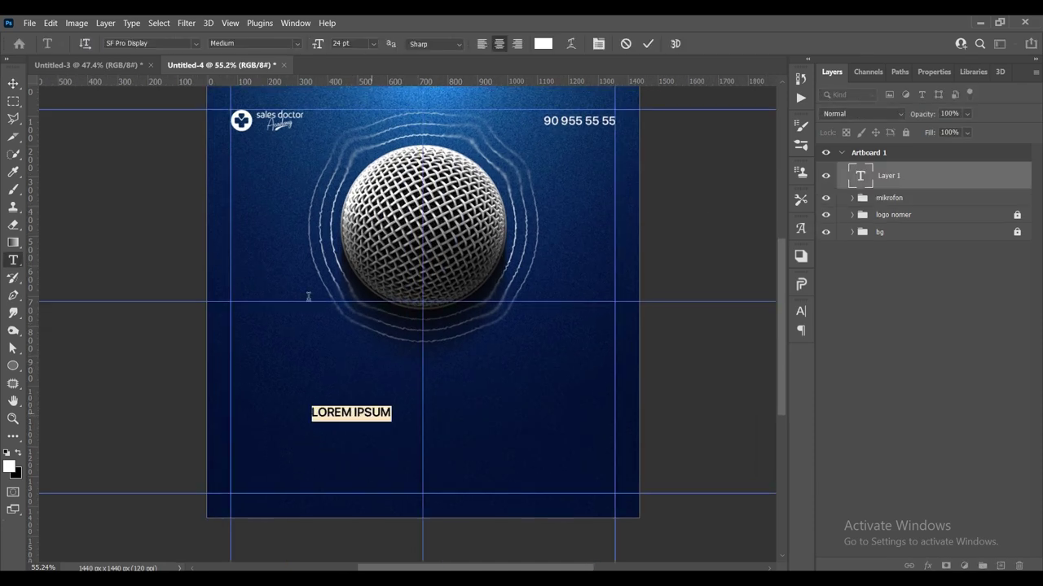
pyautogui.click(143, 42)
pyautogui.write('zu')
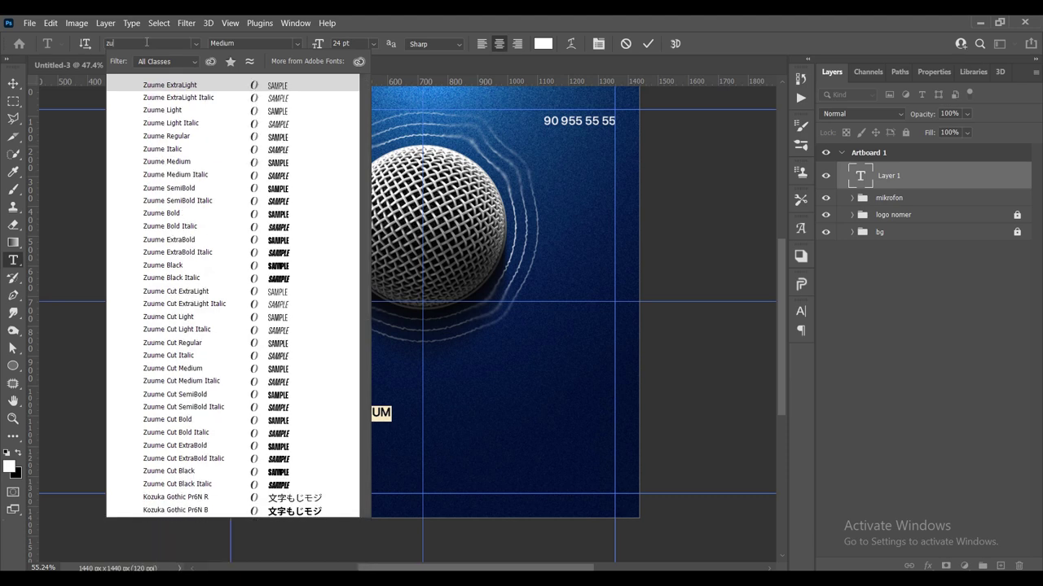
pyautogui.write('u')
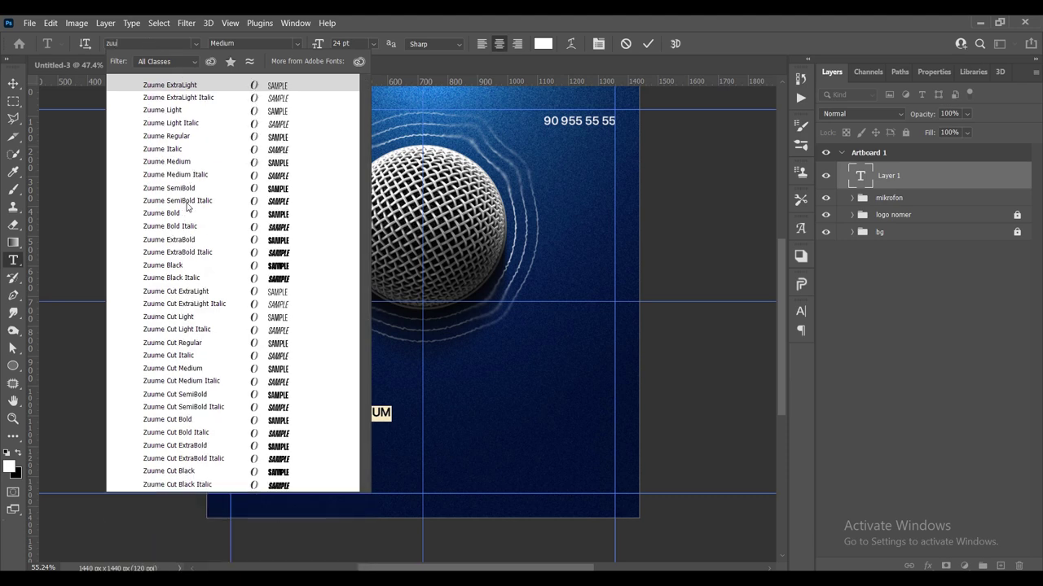
pyautogui.click(183, 215)
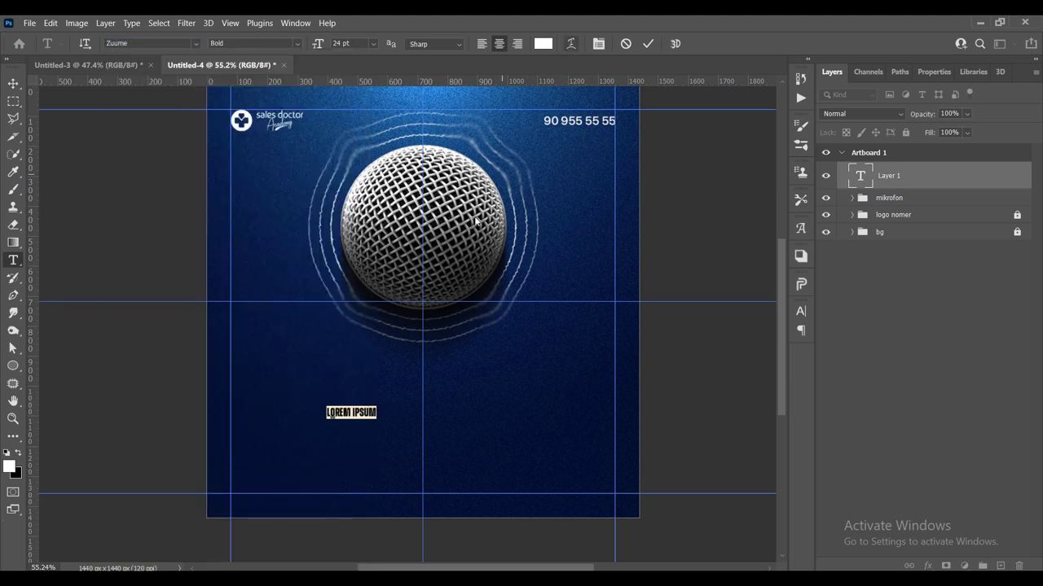
pyautogui.scroll(5, 405, 410)
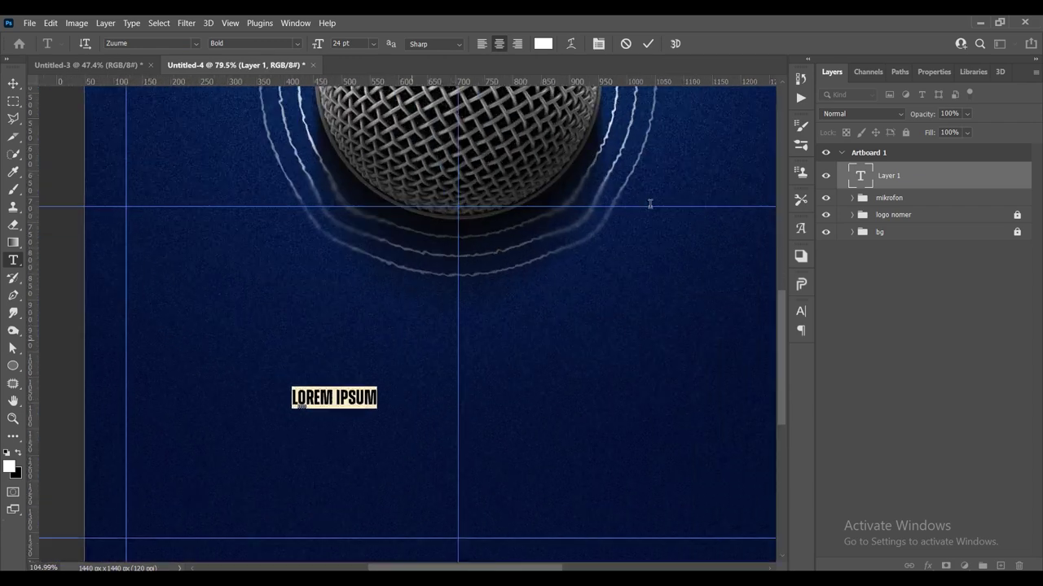
pyautogui.click(594, 47)
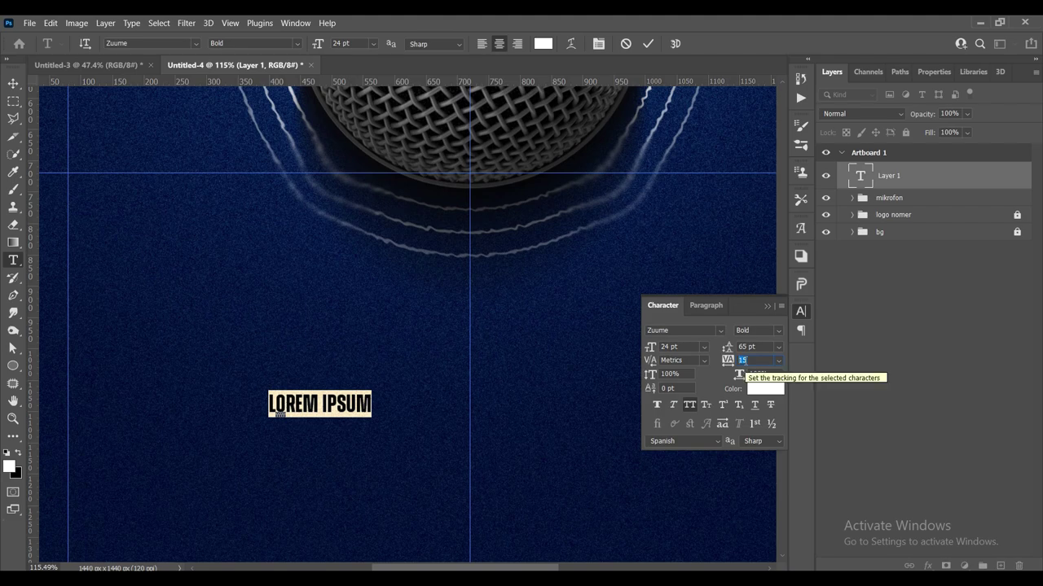
pyautogui.write('5')
pyautogui.press('Return')
# Set the text to 72 pt and replace the placeholder with OVOZLI SUHBATGA.
pyautogui.scroll(-2, 351, 390)
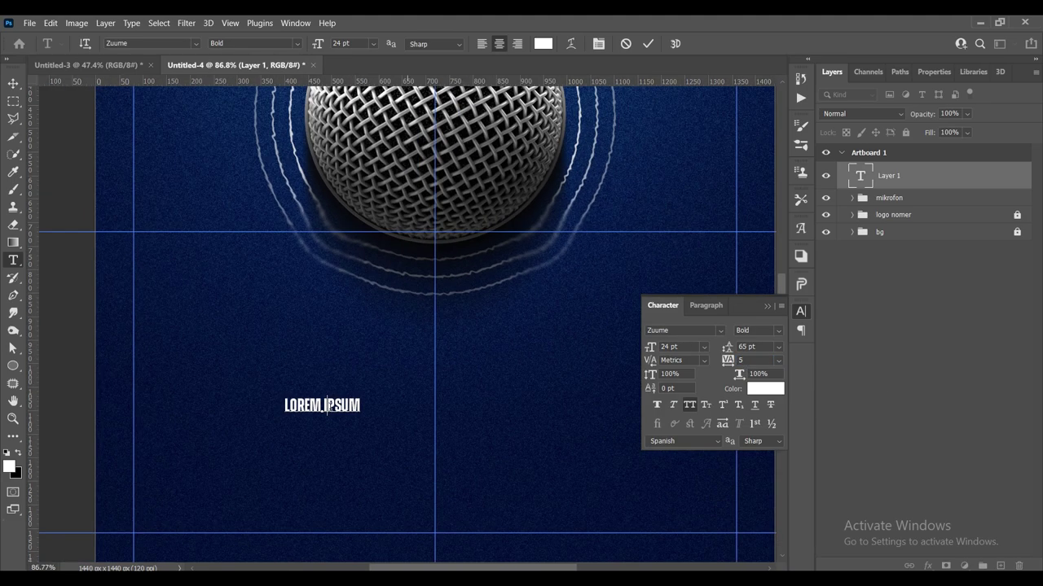
pyautogui.doubleClick(317, 403)
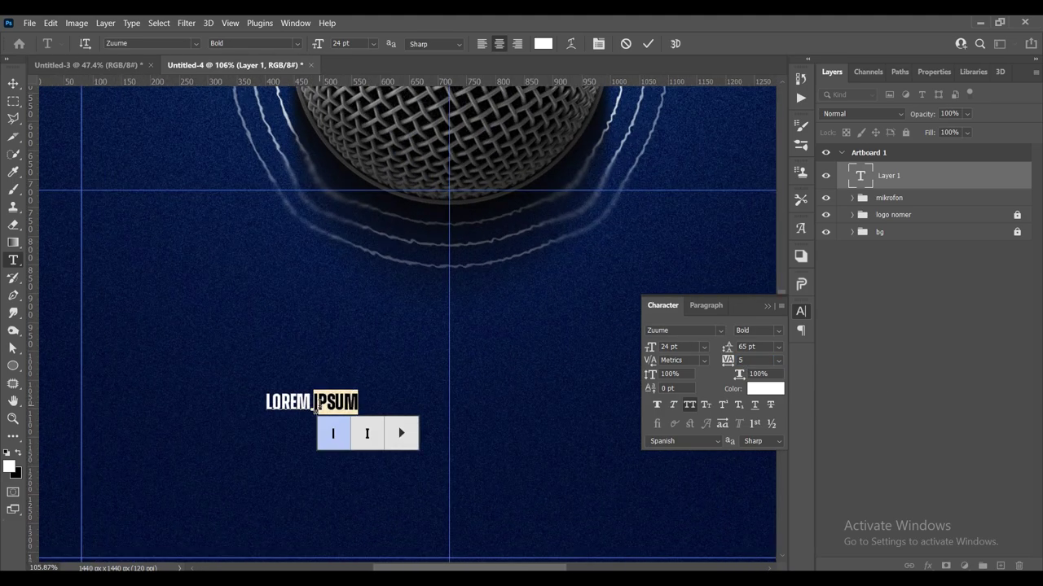
pyautogui.hotkey('ctrl', 'a')
pyautogui.click(704, 347)
pyautogui.click(680, 522)
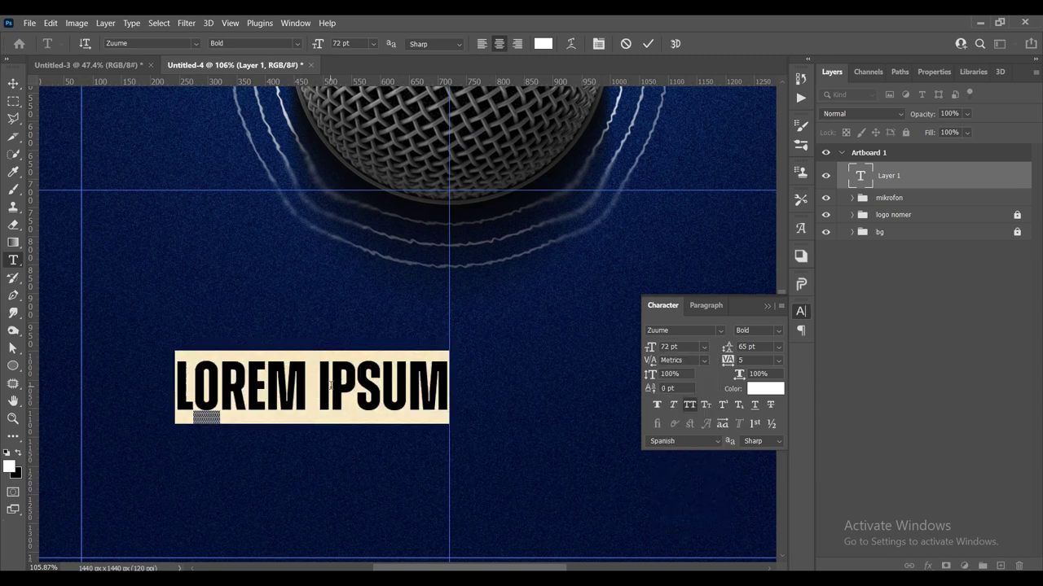
pyautogui.press('BackSpace')
pyautogui.write('OVOZLI S')
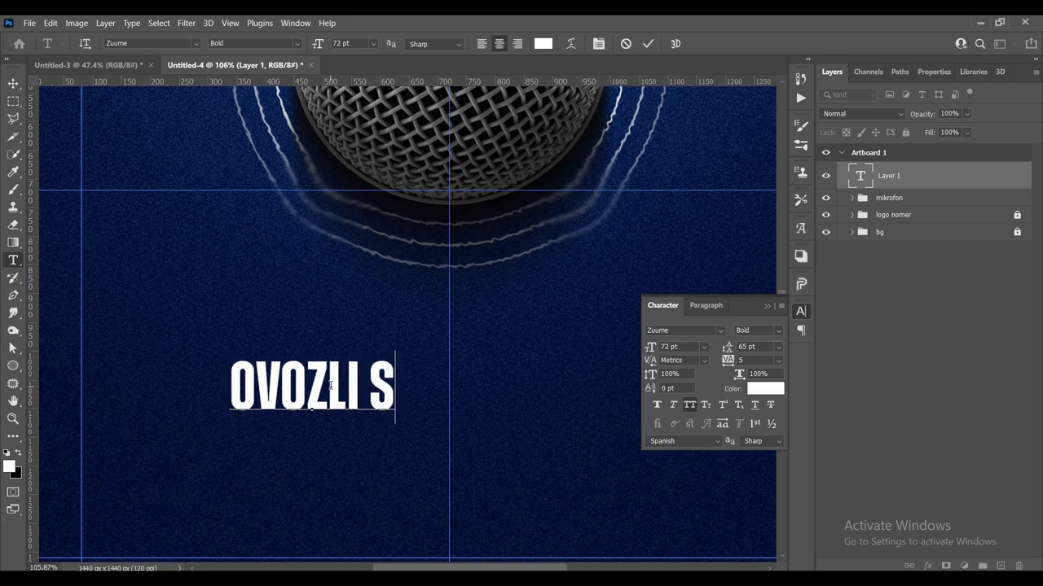
pyautogui.write('UHBATGA')
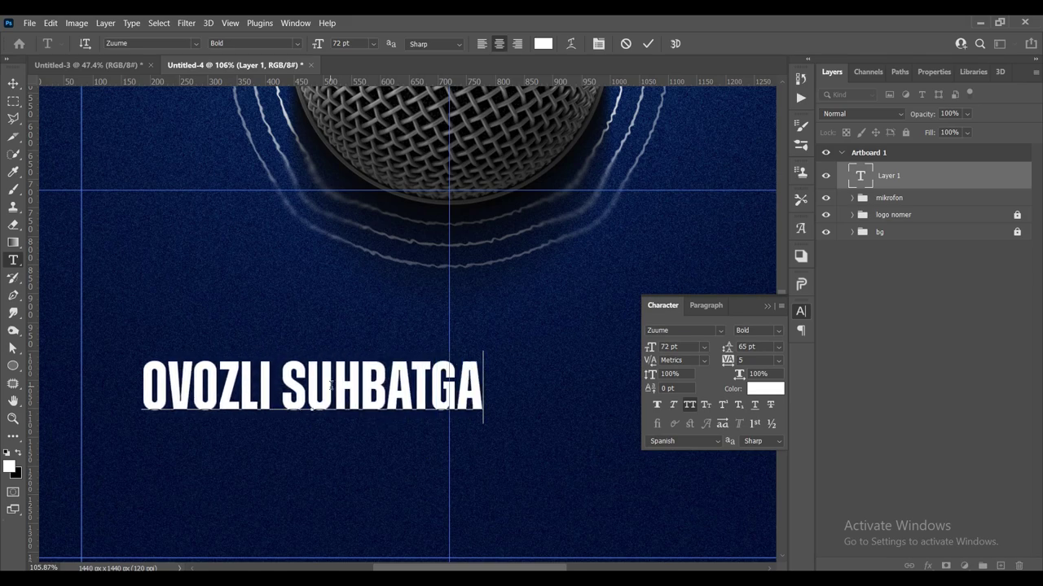
pyautogui.scroll(-3, 398, 376)
pyautogui.scroll(2, 398, 375)
# Commit the headline text and centre it horizontally on the artboard.
pyautogui.click(13, 83)
pyautogui.scroll(-2, 245, 351)
pyautogui.scroll(1, 245, 351)
pyautogui.moveTo(348, 346); pyautogui.dragTo(422, 318)
pyautogui.scroll(3, 388, 330)
pyautogui.scroll(2, 389, 330)
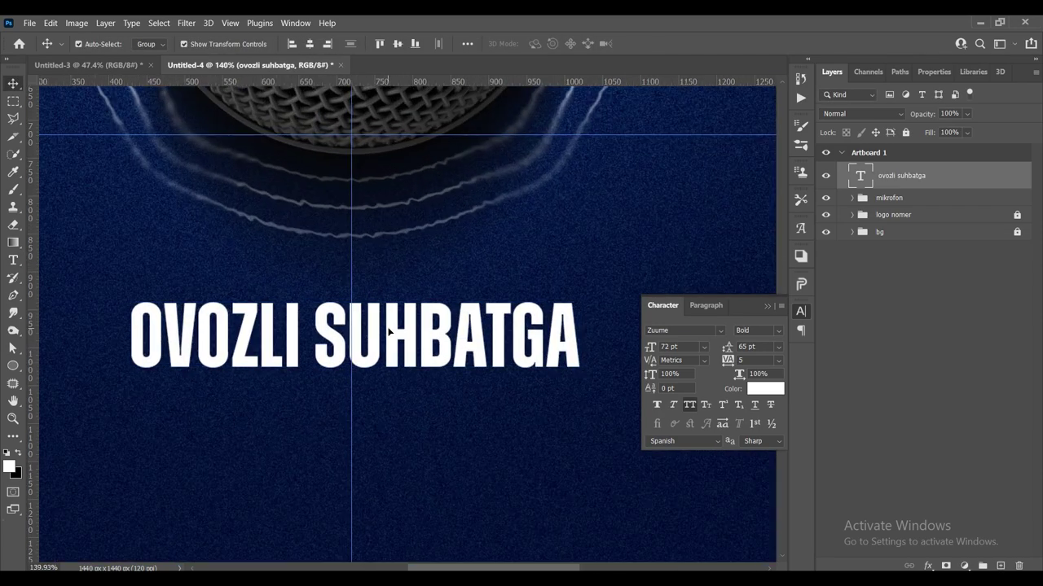
pyautogui.scroll(-5, 389, 331)
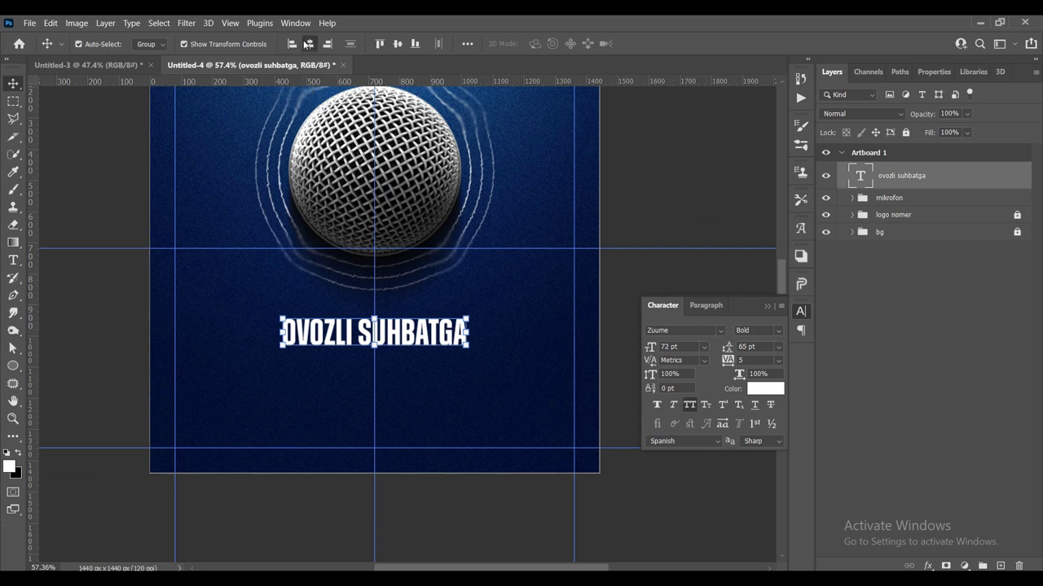
pyautogui.scroll(-1, 454, 313)
pyautogui.scroll(-2, 453, 313)
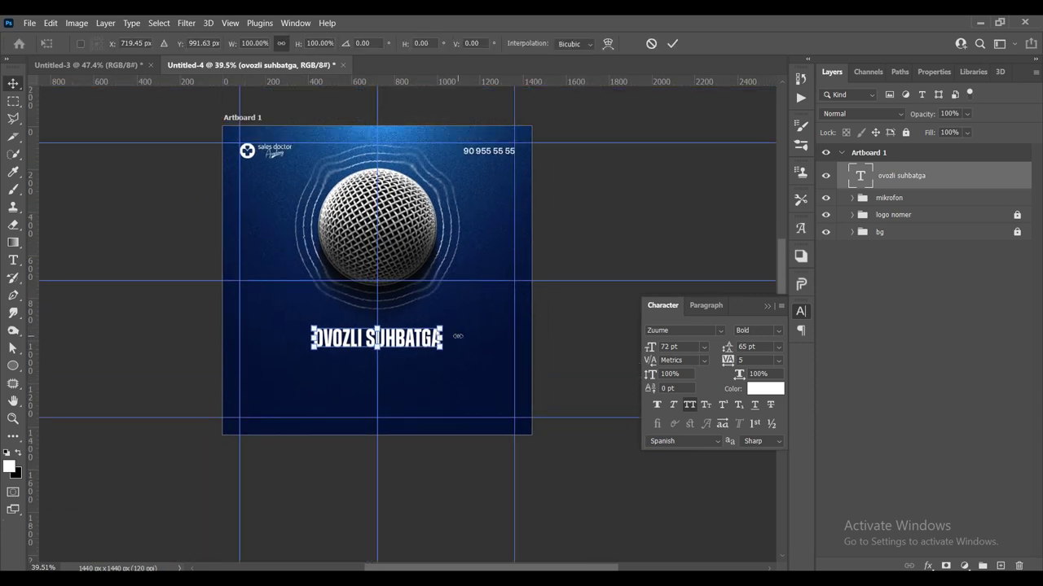
# Scale the headline to about 192%, nudge it slightly lower, and commit.
pyautogui.moveTo(446, 341); pyautogui.dragTo(499, 364)
pyautogui.moveTo(440, 334); pyautogui.dragTo(443, 342)
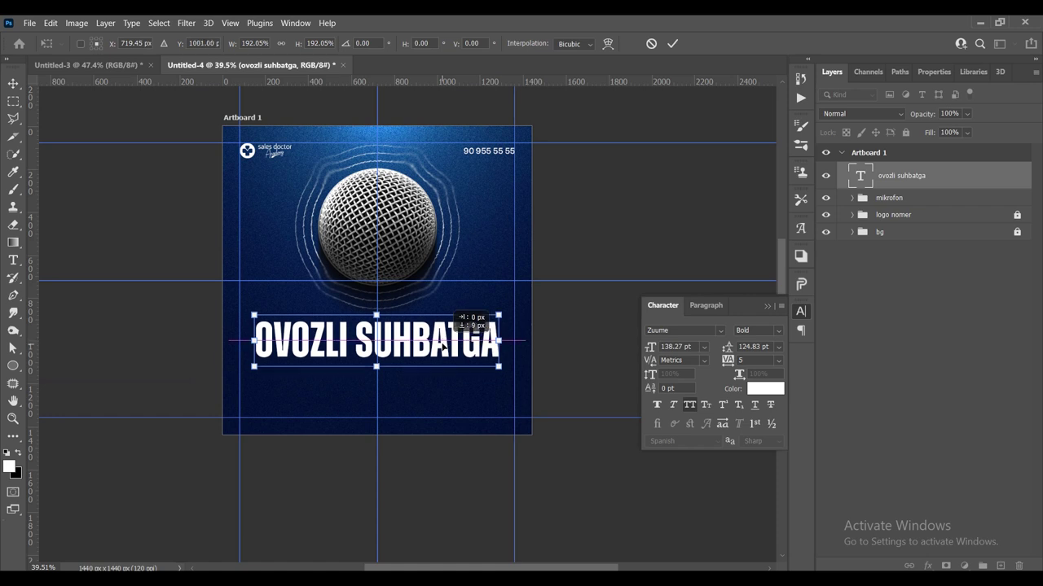
pyautogui.press('Return')
pyautogui.scroll(3, 476, 274)
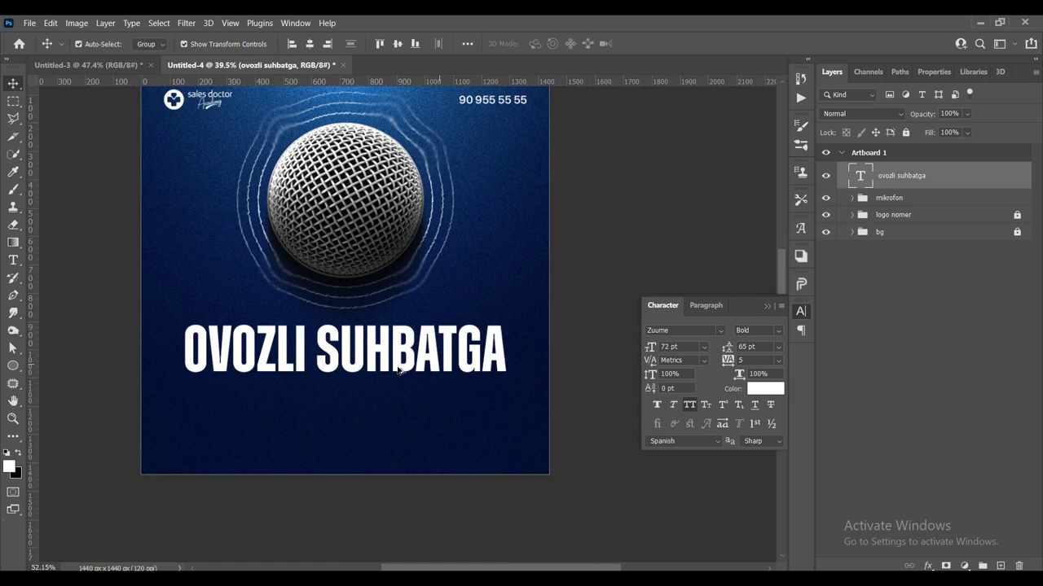
pyautogui.moveTo(383, 359); pyautogui.dragTo(384, 370)
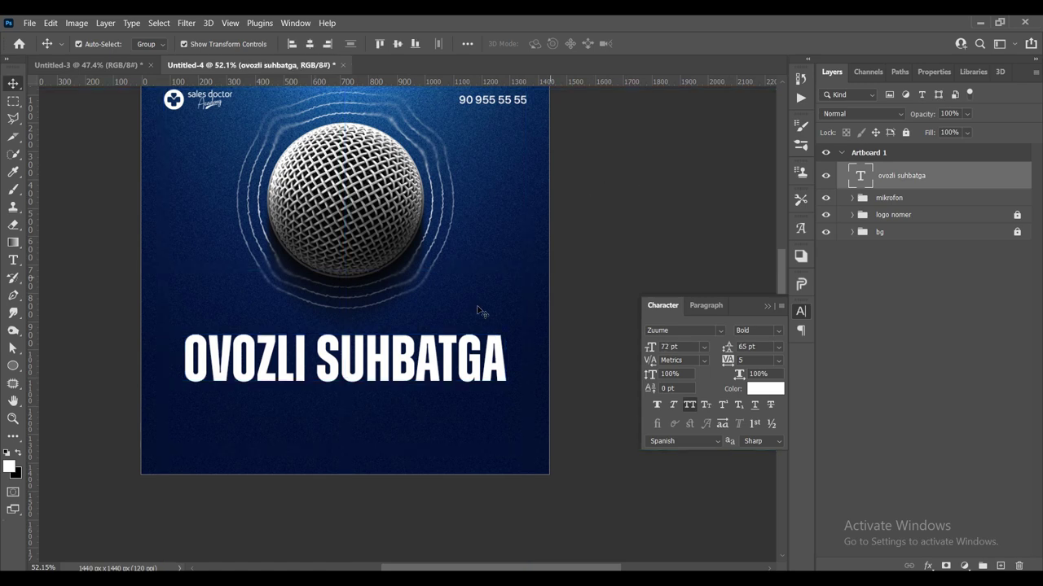
pyautogui.scroll(2, 400, 351)
pyautogui.scroll(3, 342, 369)
# Duplicate the headline below and set the copy to Monument Extended Regular 60 pt.
pyautogui.moveTo(380, 333); pyautogui.dragTo(383, 430)
pyautogui.doubleClick(382, 431)
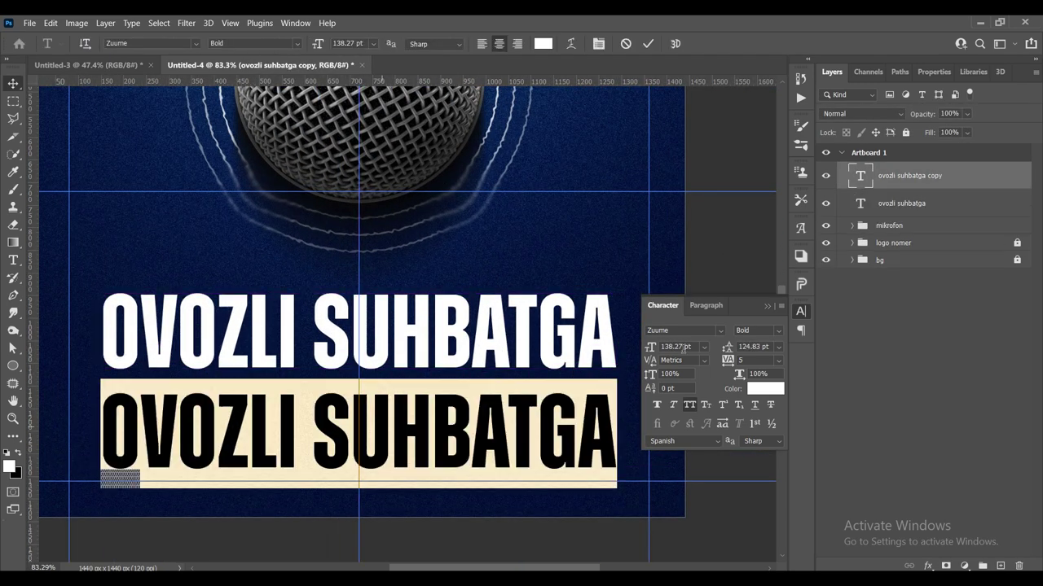
pyautogui.click(701, 328)
pyautogui.write('monum')
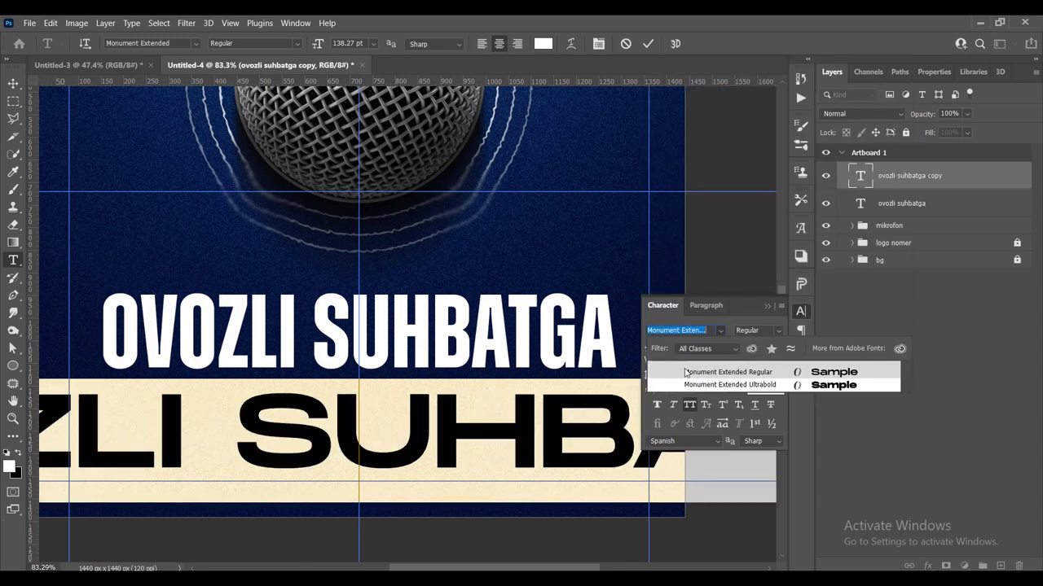
pyautogui.click(685, 372)
pyautogui.click(705, 346)
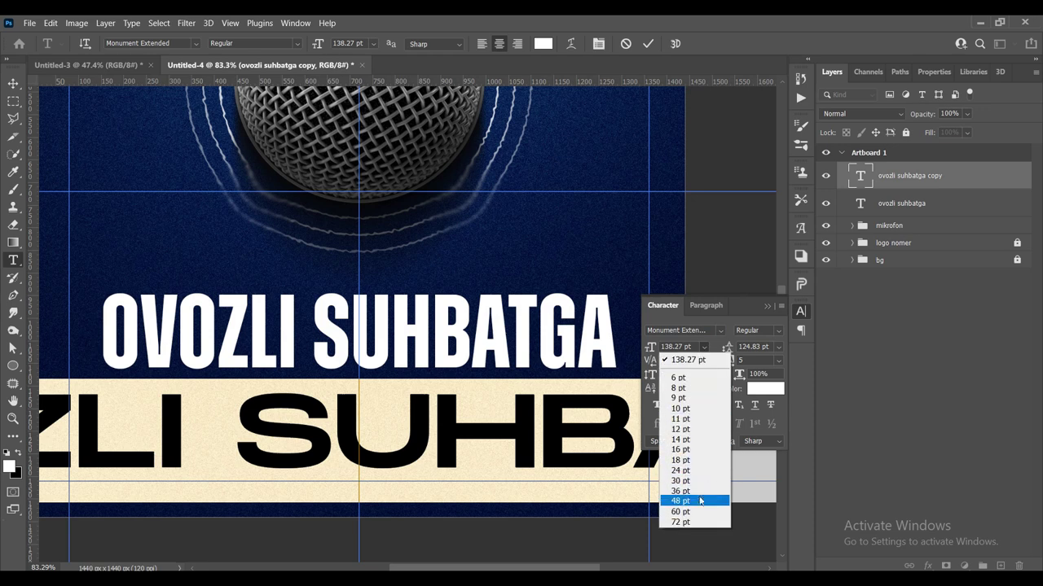
pyautogui.click(678, 509)
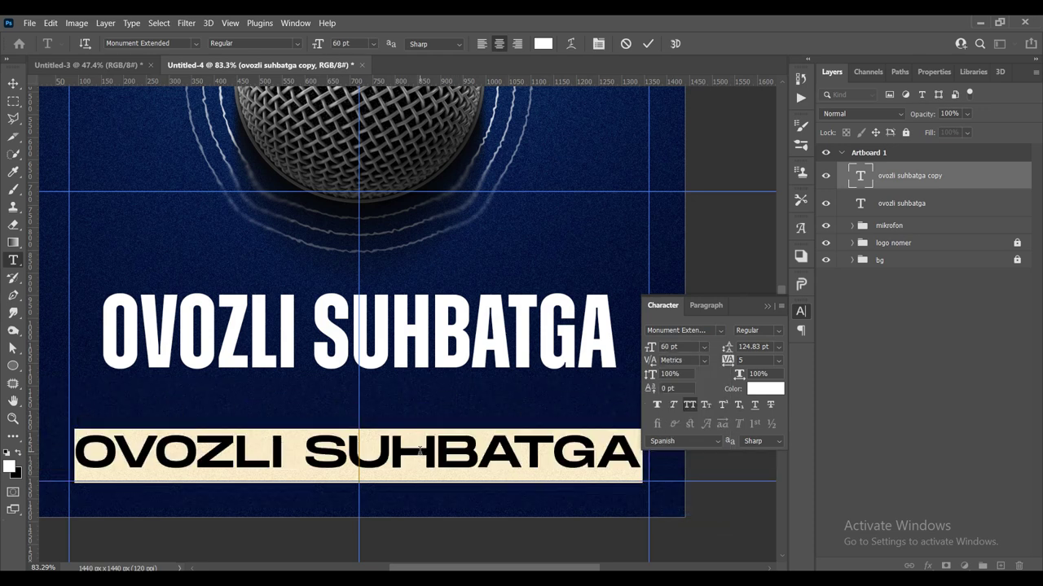
# Retype the copy as 1 SOAT and move it left under the headline.
pyautogui.write('1S')
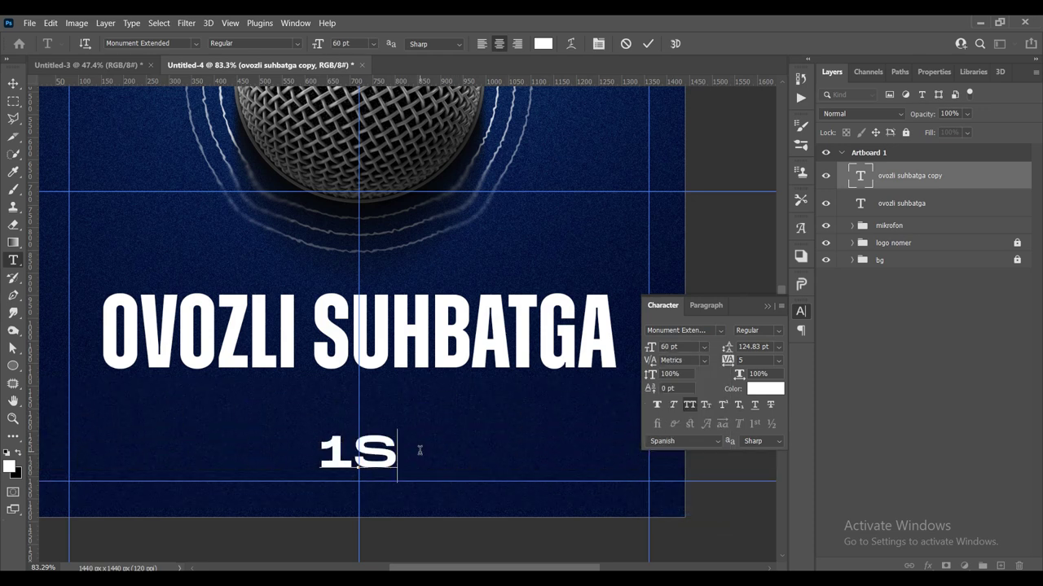
pyautogui.press('BackSpace')
pyautogui.write('SOAT')
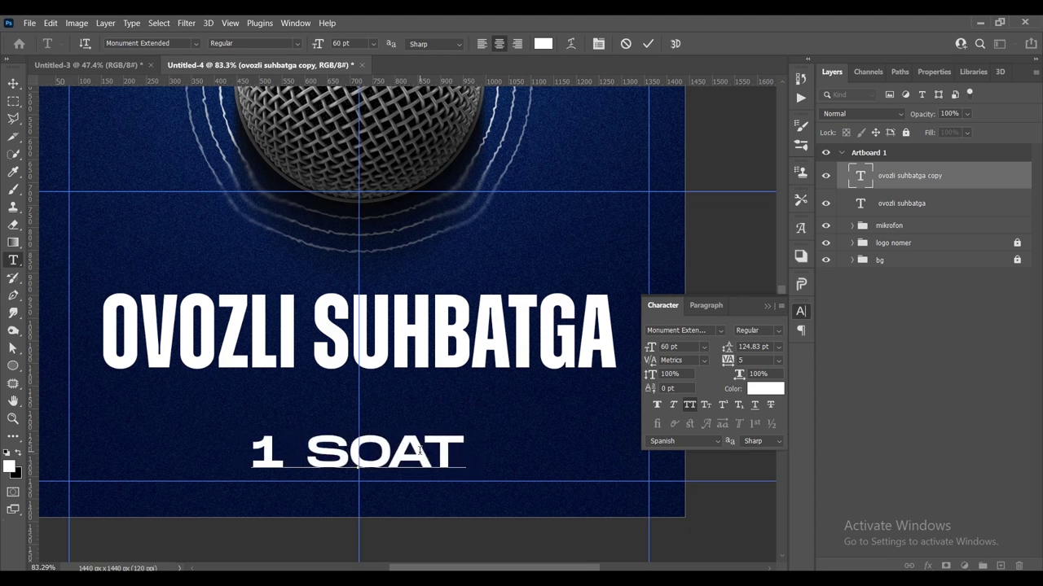
pyautogui.hotkey('ctrl', 'Return')
pyautogui.moveTo(331, 452)
pyautogui.mouseDown()
pyautogui.moveTo(188, 440)
pyautogui.moveTo(470, 440)
pyautogui.mouseUp()
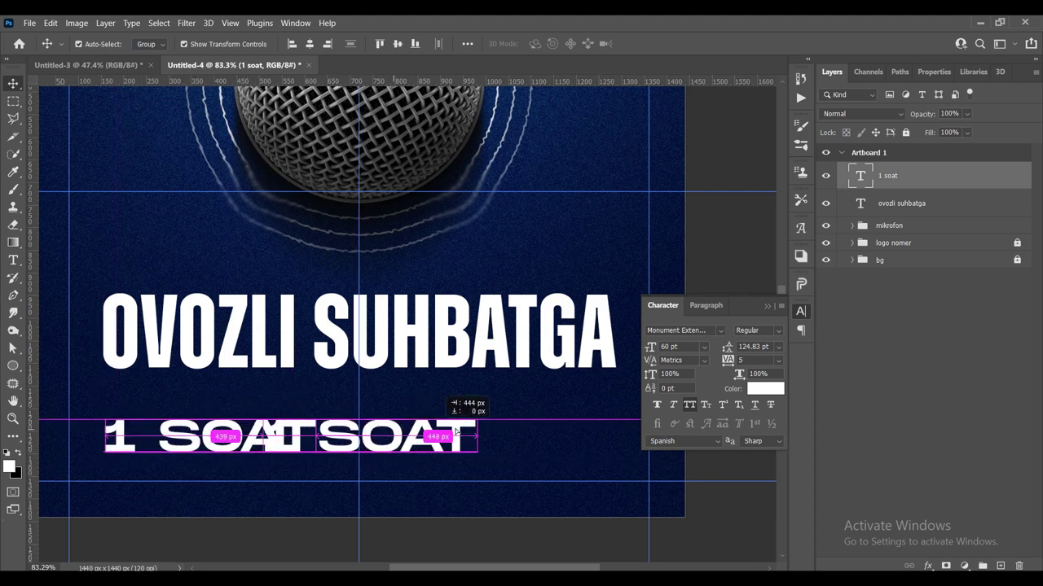
# Add a QOLDI copy on the right and nudge 1 SOAT into position.
pyautogui.doubleClick(475, 425)
pyautogui.write('q')
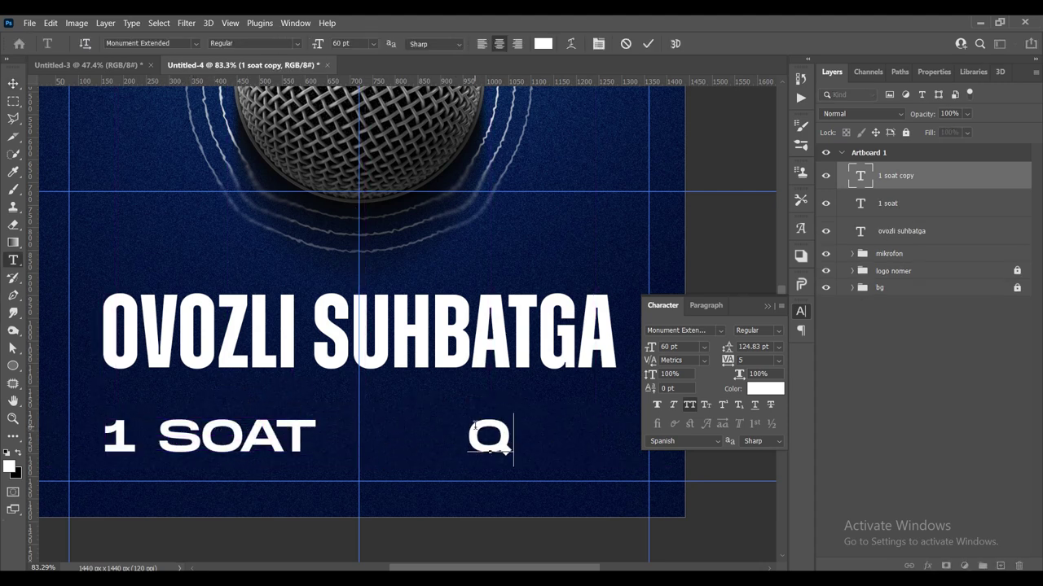
pyautogui.write('oldi')
pyautogui.hotkey('ctrl', 'Return')
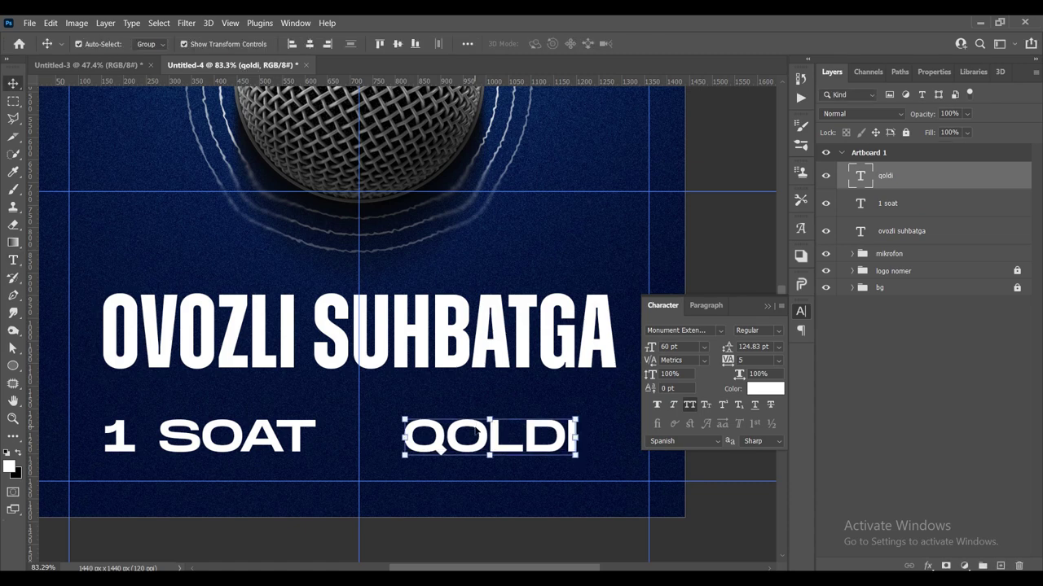
pyautogui.scroll(-5, 475, 435)
pyautogui.click(531, 361)
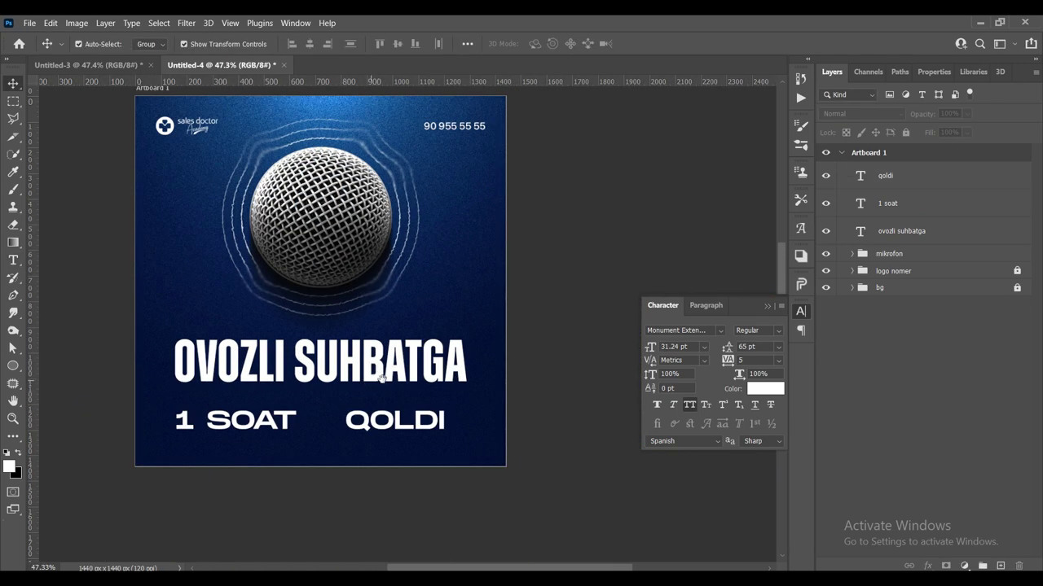
pyautogui.scroll(2, 276, 419)
pyautogui.scroll(2, 276, 420)
pyautogui.moveTo(275, 419); pyautogui.dragTo(257, 411)
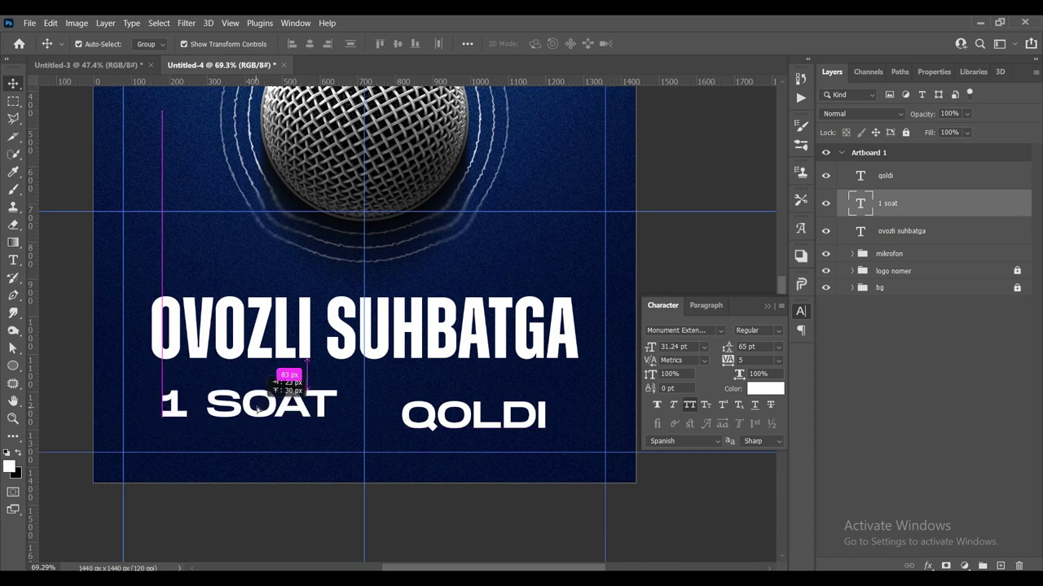
# Draw a rectangle around the 1 SOAT text with the Rectangle Tool.
pyautogui.scroll(1, 257, 412)
pyautogui.rightClick(13, 366)
pyautogui.click(46, 367)
pyautogui.moveTo(120, 364); pyautogui.dragTo(381, 437)
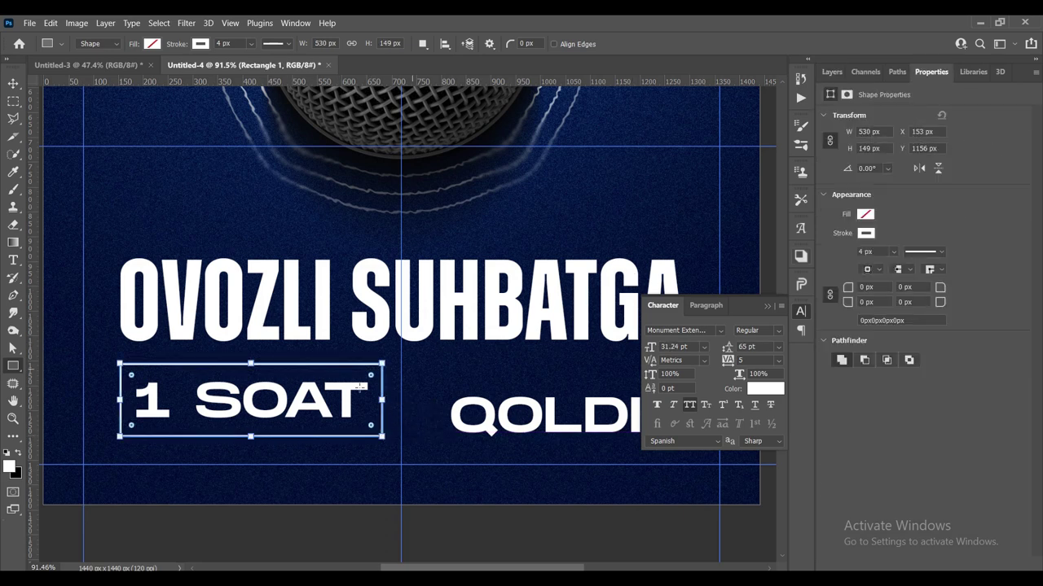
# Colour the 1 SOAT text dark navy, sampled from the background.
pyautogui.press('v')
pyautogui.click(350, 399)
pyautogui.click(921, 230)
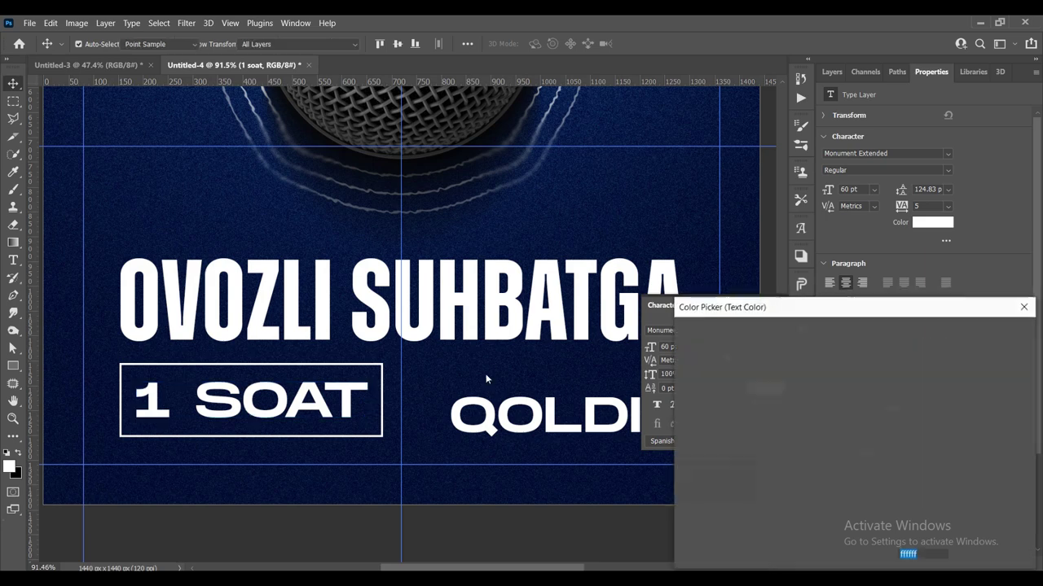
pyautogui.click(419, 373)
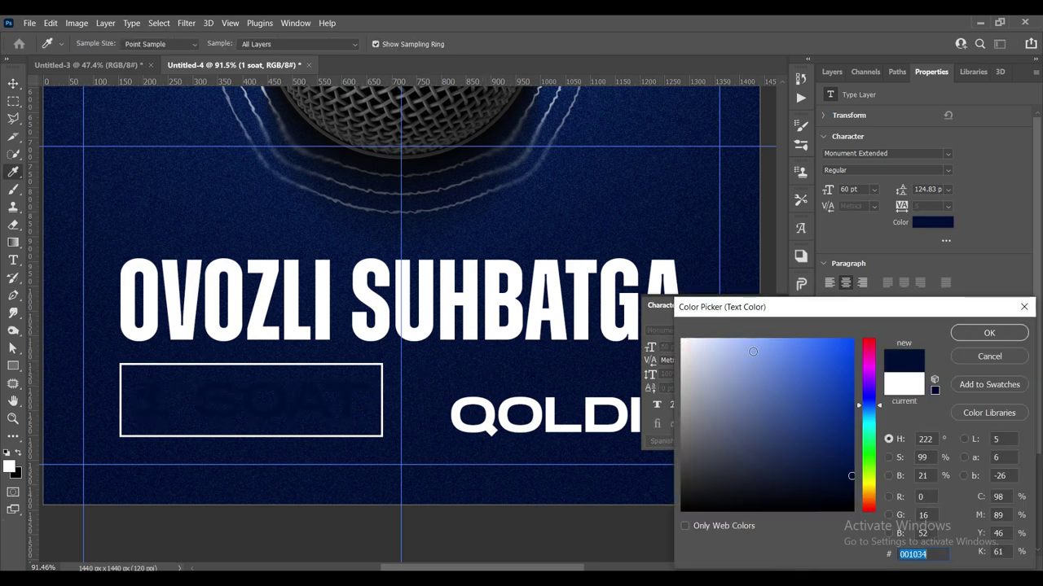
pyautogui.click(969, 329)
# Give the rectangle a white fill and no stroke, and place it behind 1 SOAT.
pyautogui.scroll(1, 342, 370)
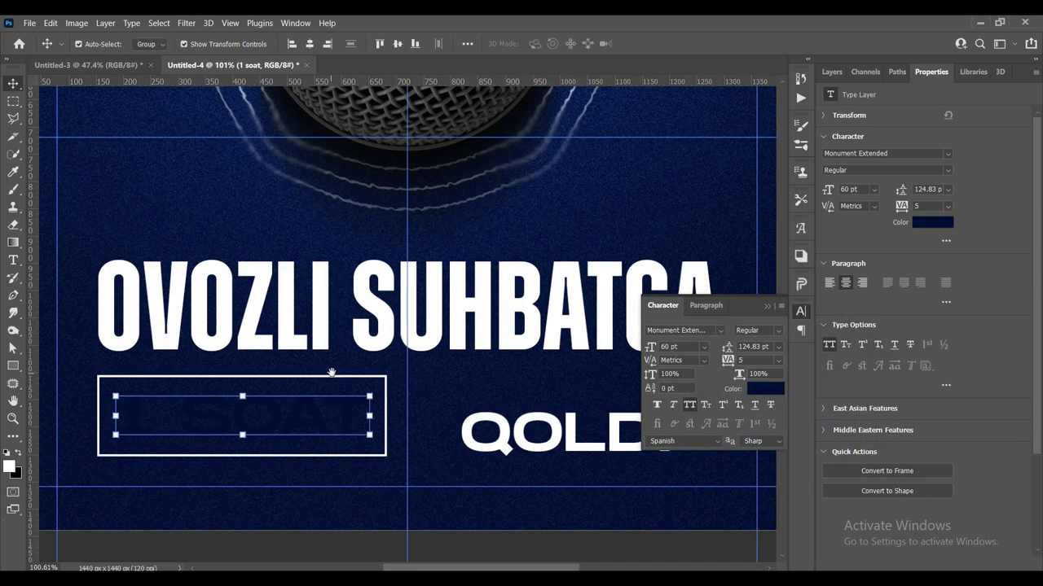
pyautogui.scroll(1, 346, 350)
pyautogui.scroll(3, 347, 347)
pyautogui.click(343, 366)
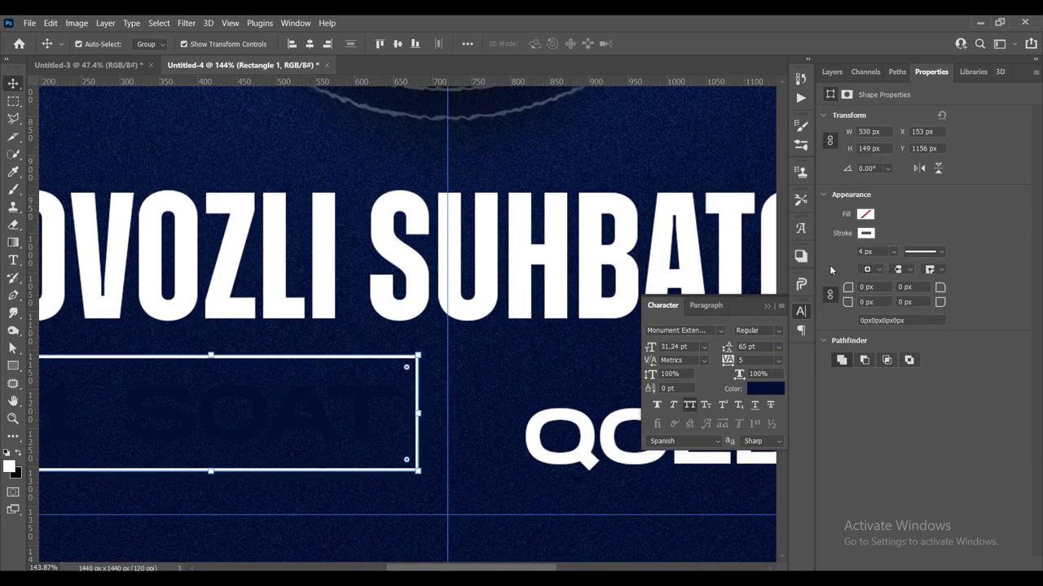
pyautogui.click(864, 213)
pyautogui.click(844, 284)
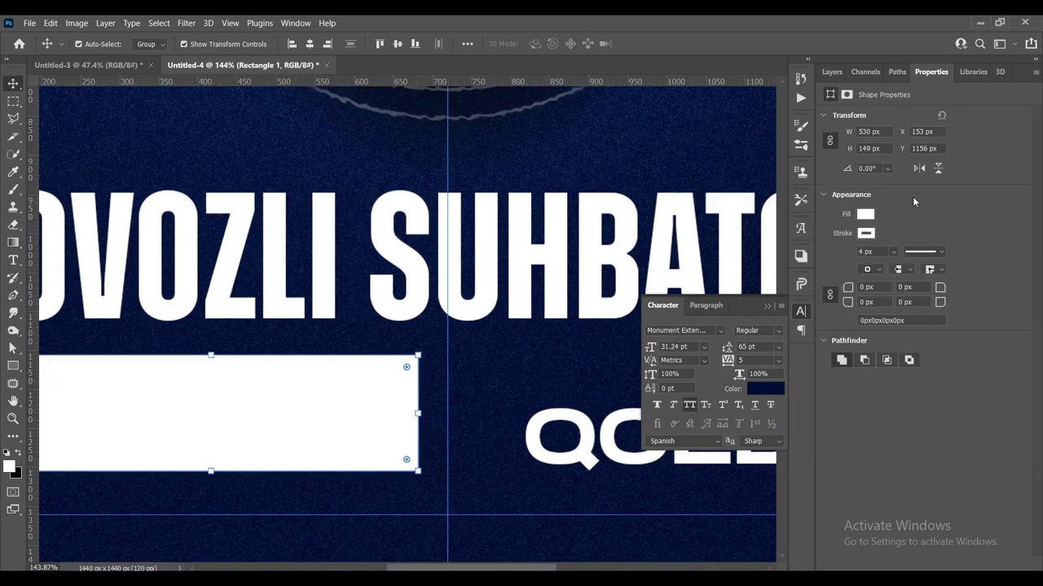
pyautogui.click(863, 234)
pyautogui.click(842, 259)
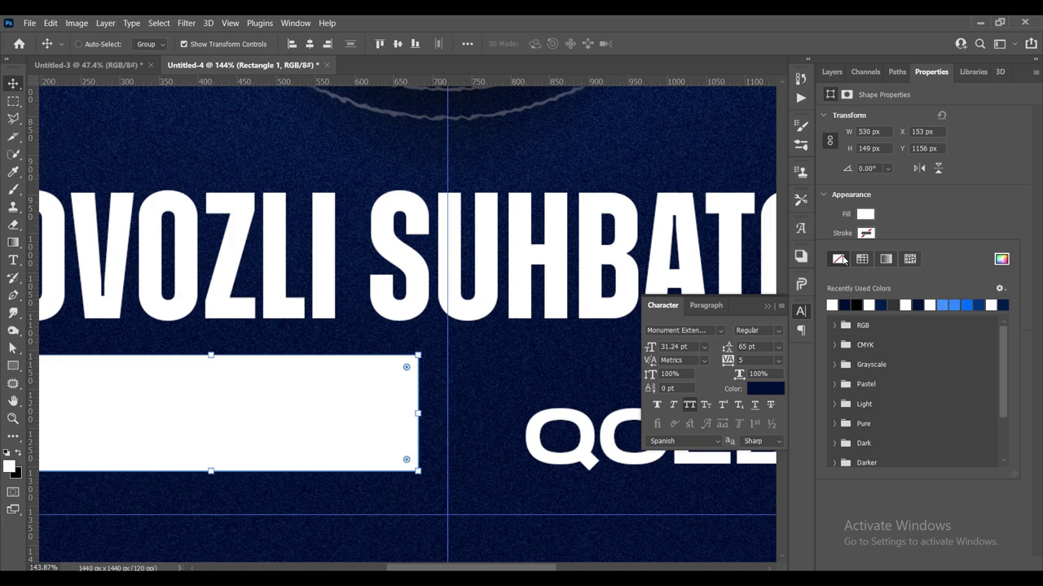
pyautogui.click(355, 341)
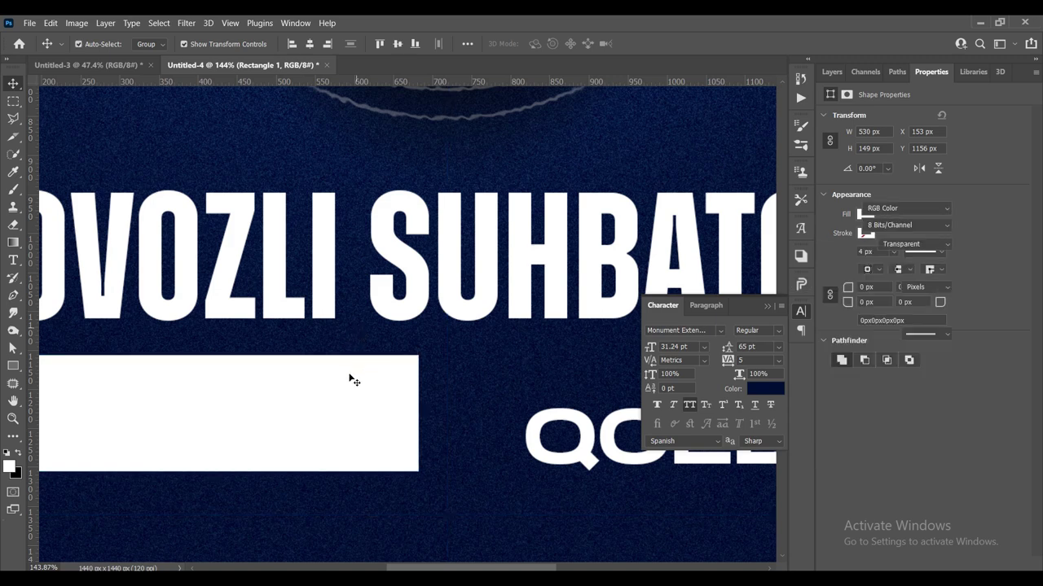
pyautogui.hotkey('ctrl', '[')
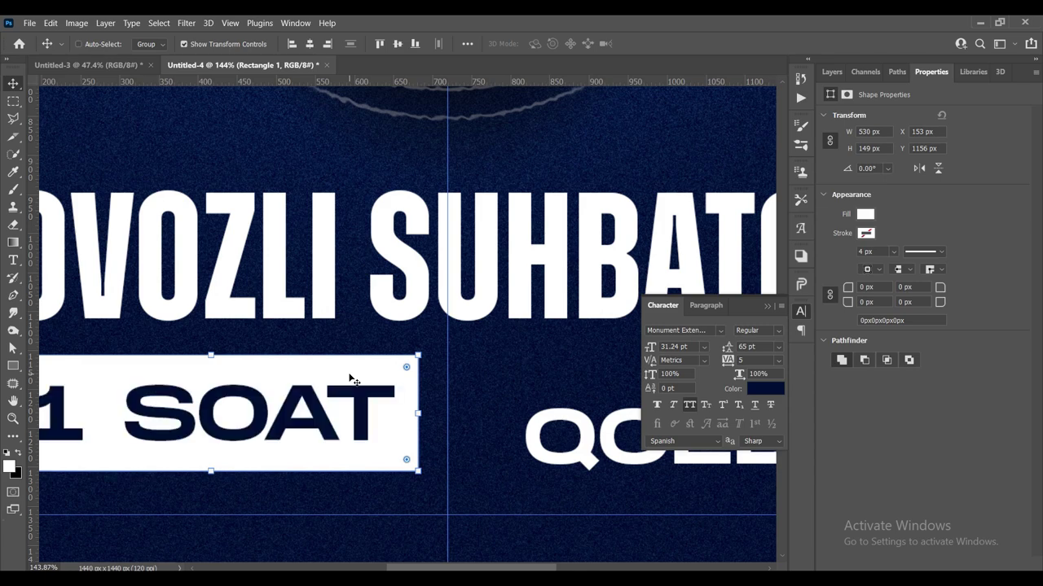
pyautogui.scroll(-1, 389, 390)
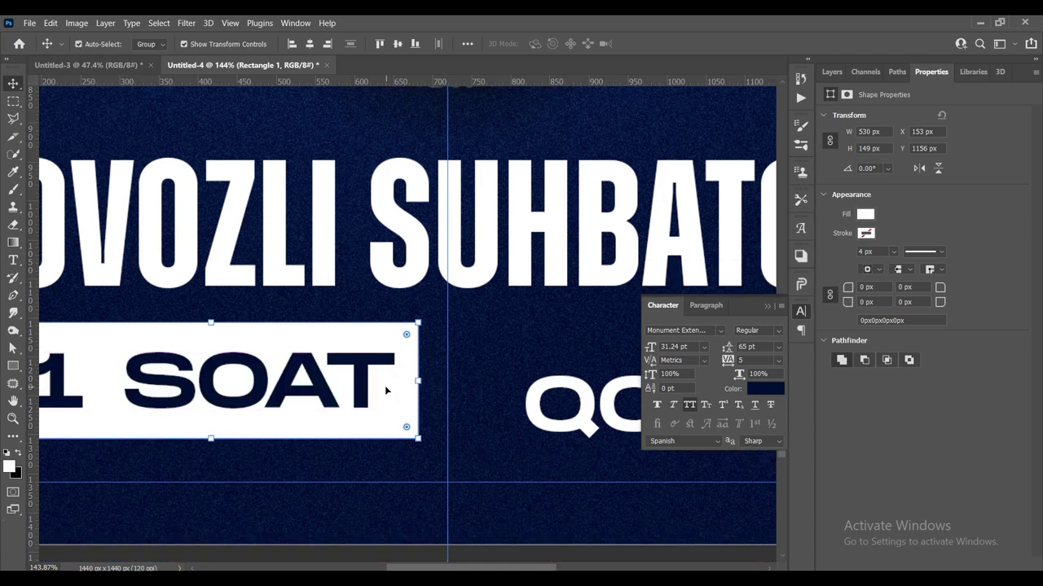
# Centre the 1 SOAT text vertically inside its white box.
pyautogui.scroll(-2, 391, 389)
pyautogui.scroll(-3, 456, 443)
pyautogui.scroll(-2, 318, 450)
pyautogui.scroll(2, 318, 450)
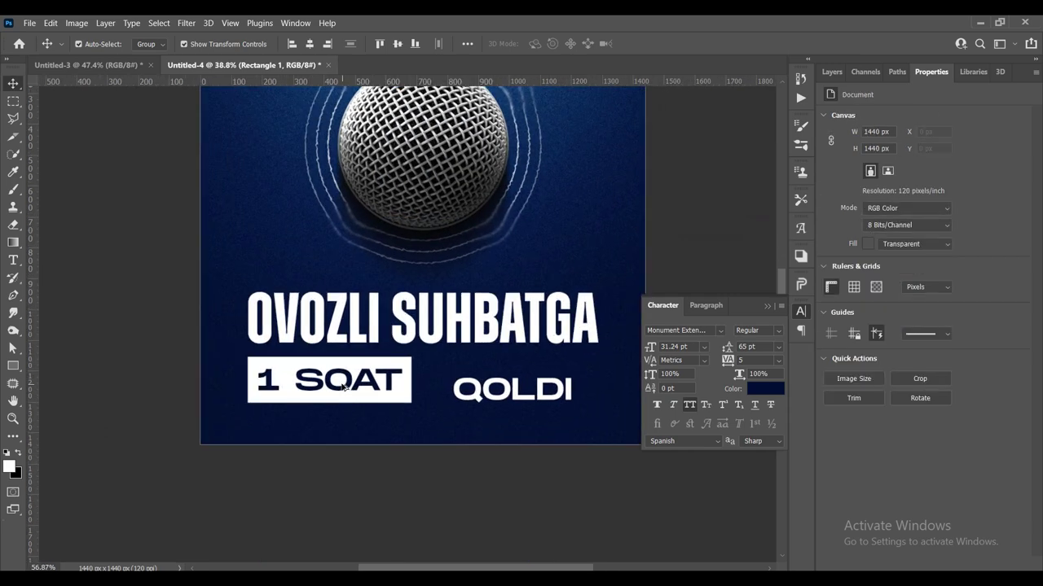
pyautogui.scroll(2, 315, 389)
pyautogui.click(209, 346)
pyautogui.moveTo(209, 355); pyautogui.dragTo(188, 226)
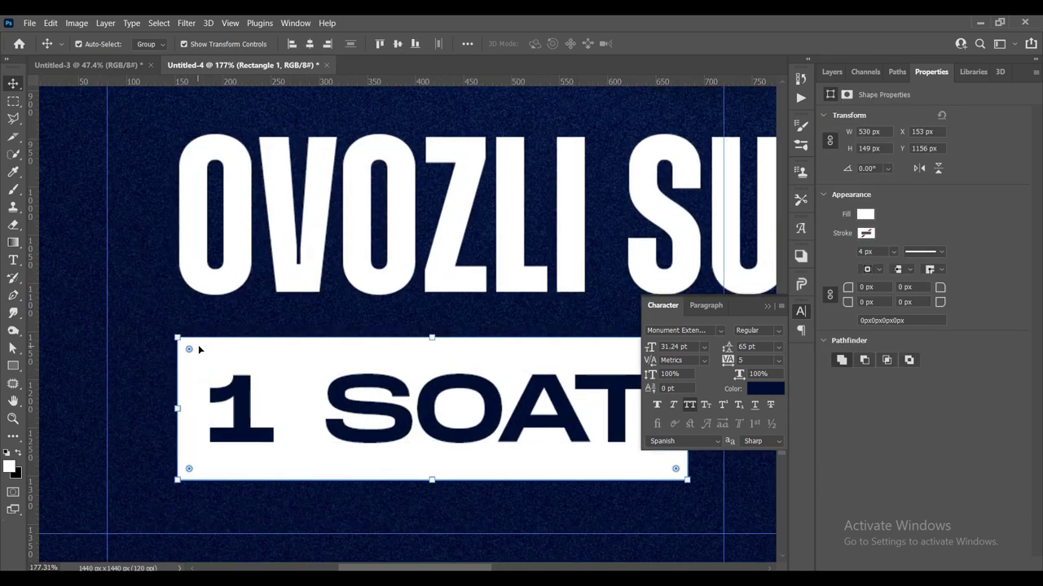
pyautogui.click(209, 353)
pyautogui.scroll(-2, 209, 353)
pyautogui.scroll(2, 464, 406)
pyautogui.click(456, 384)
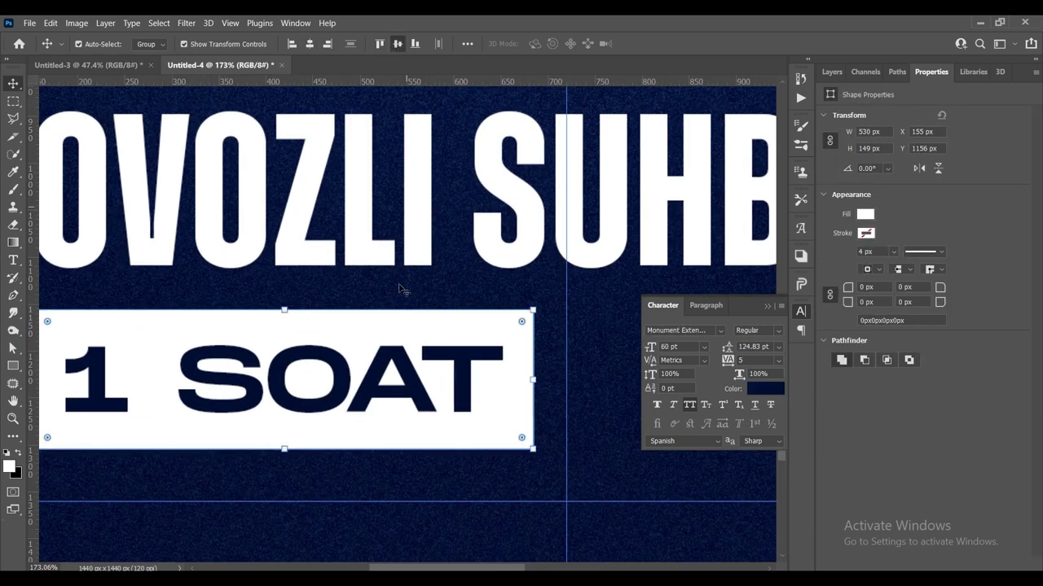
pyautogui.scroll(-2, 405, 266)
pyautogui.scroll(2, 355, 134)
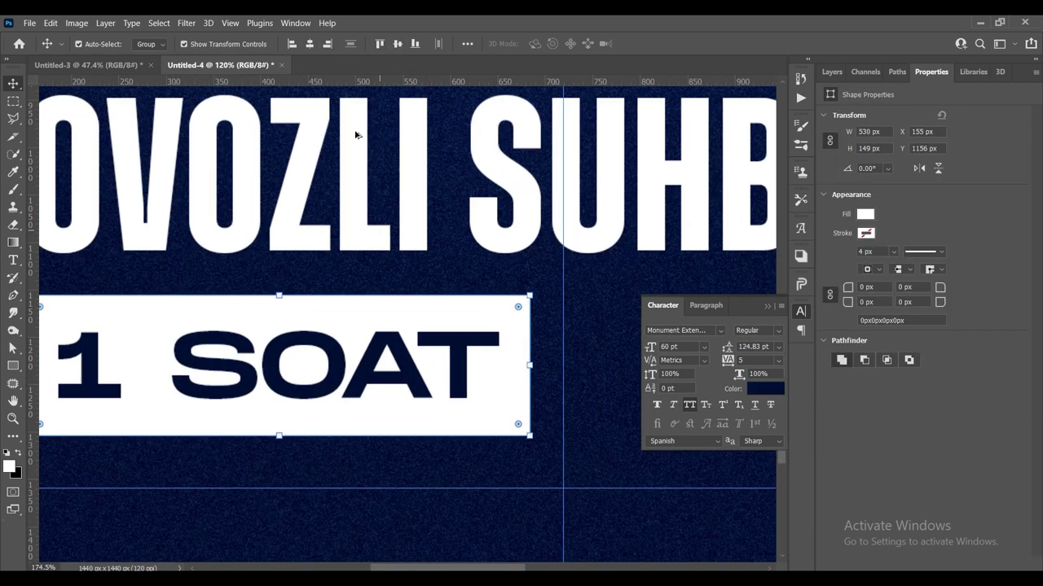
pyautogui.click(414, 44)
pyautogui.click(398, 44)
# Move QOLDI left so it sits right beside the 1 SOAT box.
pyautogui.scroll(-2, 402, 238)
pyautogui.scroll(-3, 377, 400)
pyautogui.scroll(1, 505, 415)
pyautogui.moveTo(480, 411); pyautogui.dragTo(441, 400)
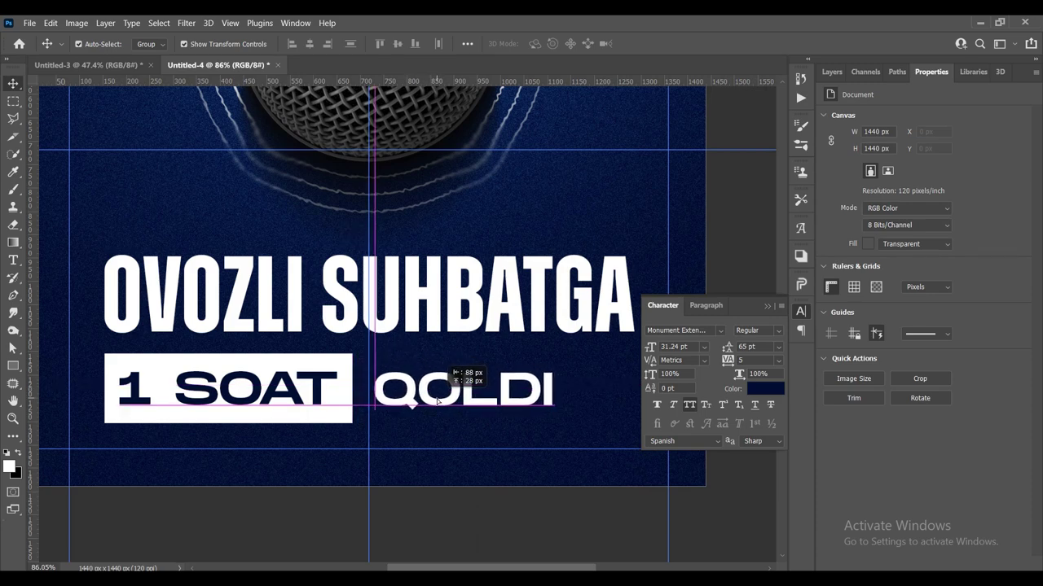
pyautogui.moveTo(440, 400); pyautogui.dragTo(398, 412)
# Shorten the white box from its top edge to 530×126 px.
pyautogui.scroll(-1, 398, 411)
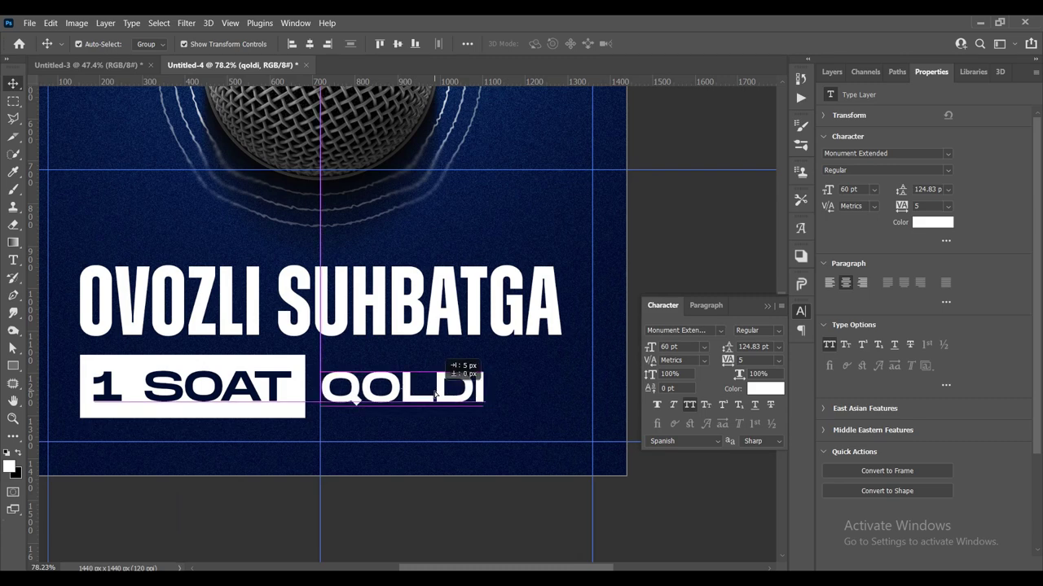
pyautogui.scroll(3, 163, 375)
pyautogui.click(192, 342)
pyautogui.scroll(1, 253, 309)
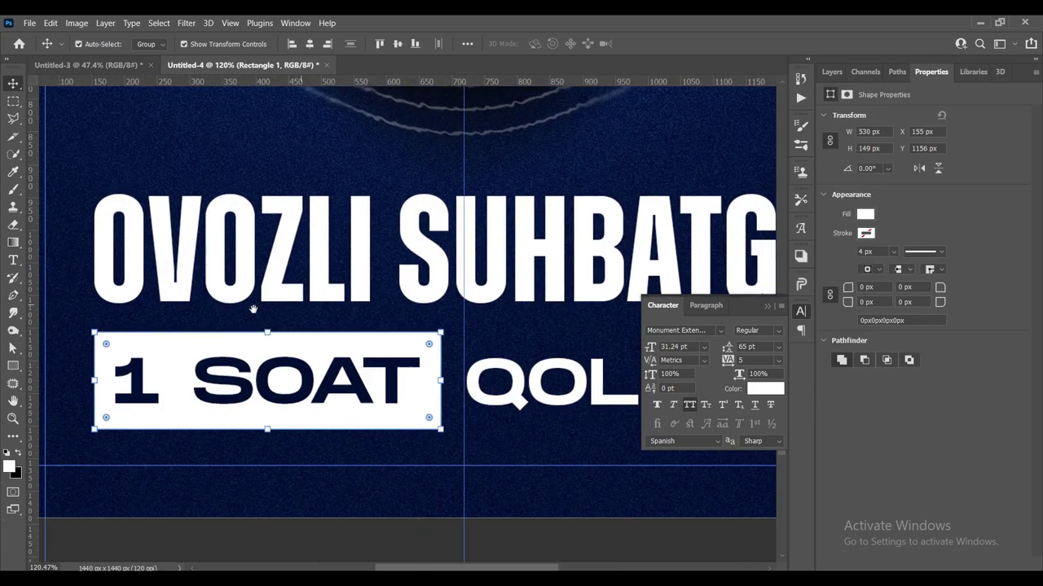
pyautogui.scroll(1, 252, 309)
pyautogui.hotkey('ctrl', 't')
pyautogui.moveTo(272, 331); pyautogui.dragTo(268, 338)
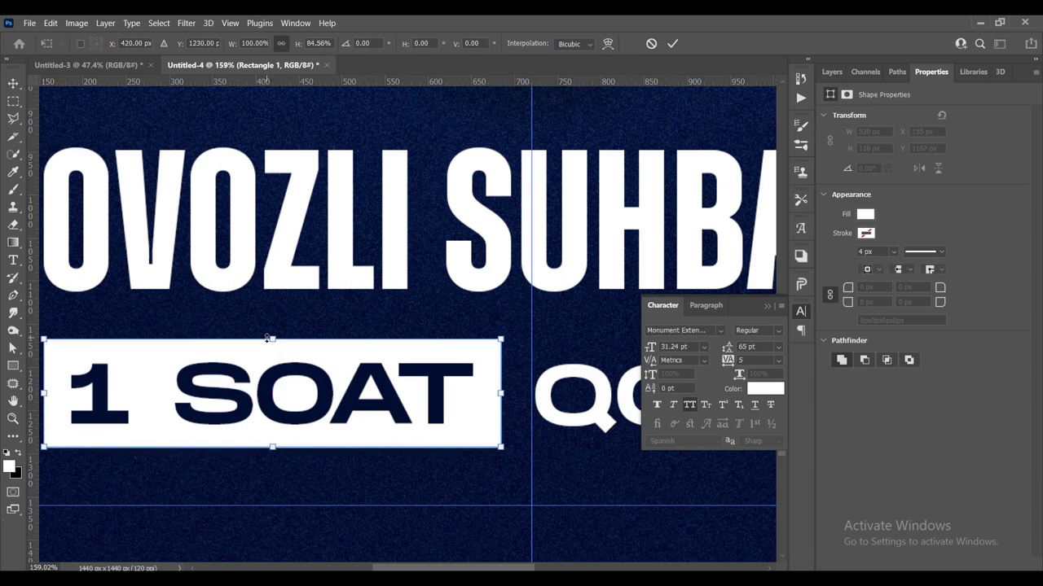
pyautogui.press('Return')
pyautogui.scroll(-2, 366, 358)
pyautogui.scroll(-2, 456, 387)
pyautogui.scroll(2, 399, 362)
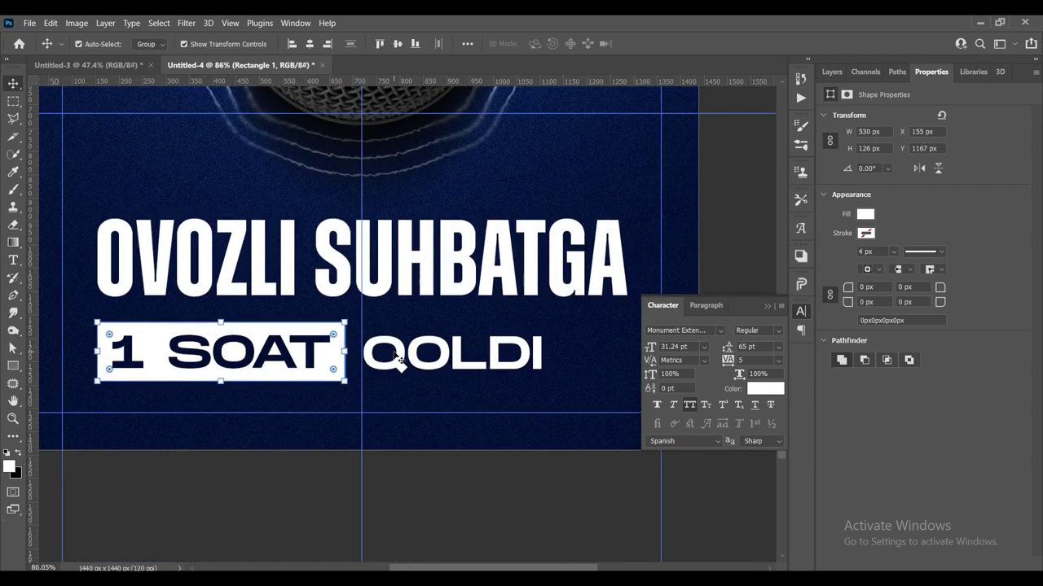
# Scale the 1 SOAT box and QOLDI together to 119.75%.
pyautogui.keyDown('shift'); pyautogui.click(391, 351); pyautogui.keyUp('shift')
pyautogui.scroll(-2, 383, 350)
pyautogui.hotkey('ctrl', 't')
pyautogui.moveTo(487, 348); pyautogui.dragTo(557, 354)
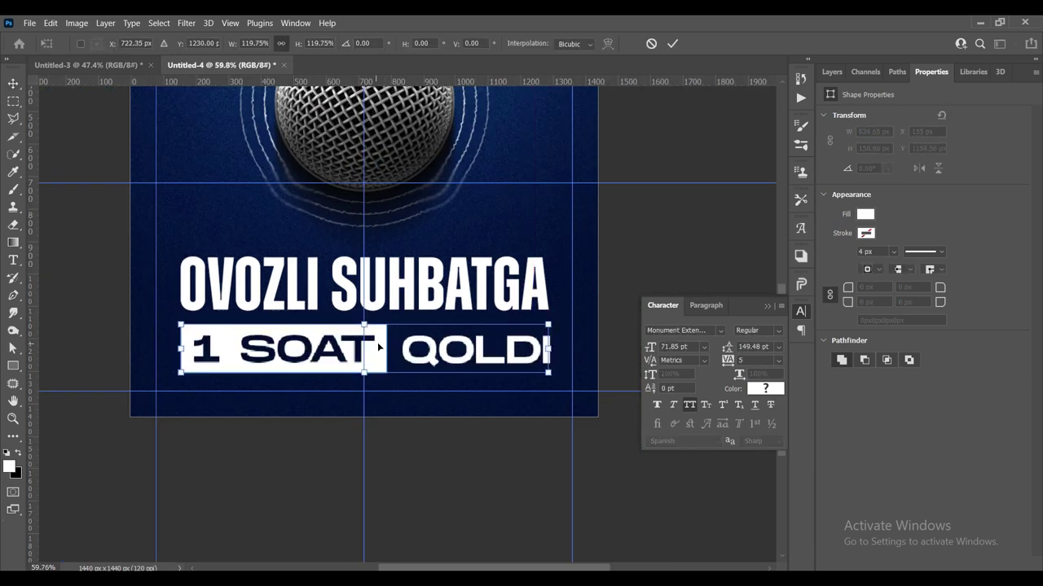
pyautogui.click(671, 43)
# Pan and scroll across the design to inspect the enlarged line.
pyautogui.scroll(1, 361, 383)
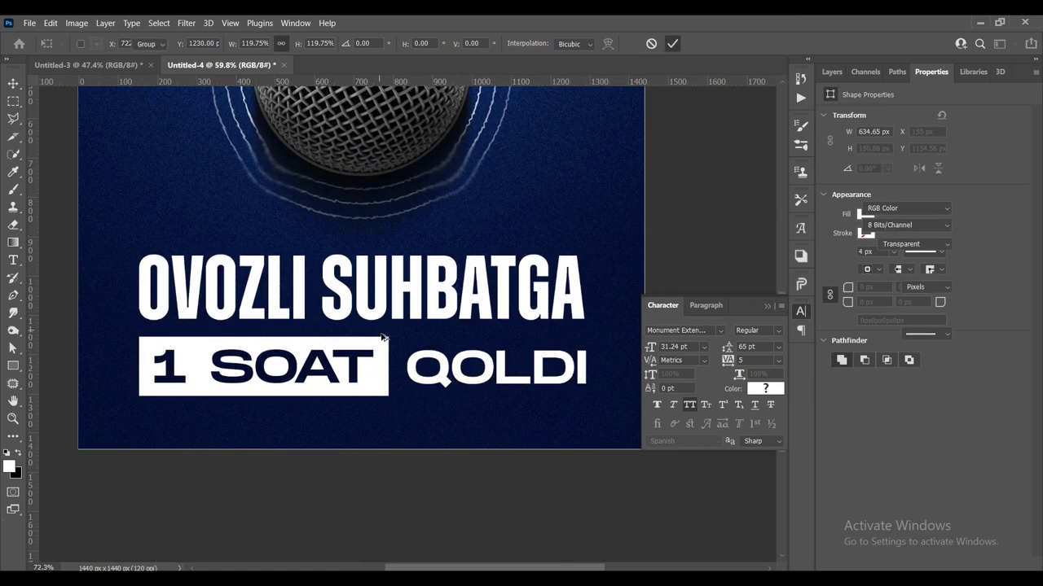
pyautogui.scroll(1, 326, 381)
pyautogui.scroll(-2, 322, 381)
pyautogui.scroll(2, 446, 334)
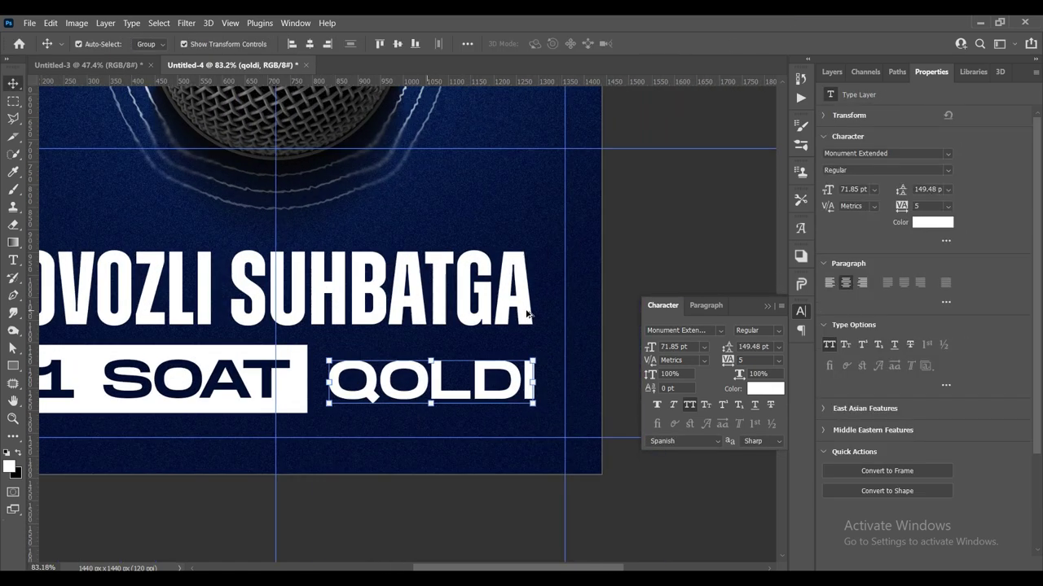
pyautogui.moveTo(378, 348); pyautogui.dragTo(515, 340)
pyautogui.scroll(-1, 515, 340)
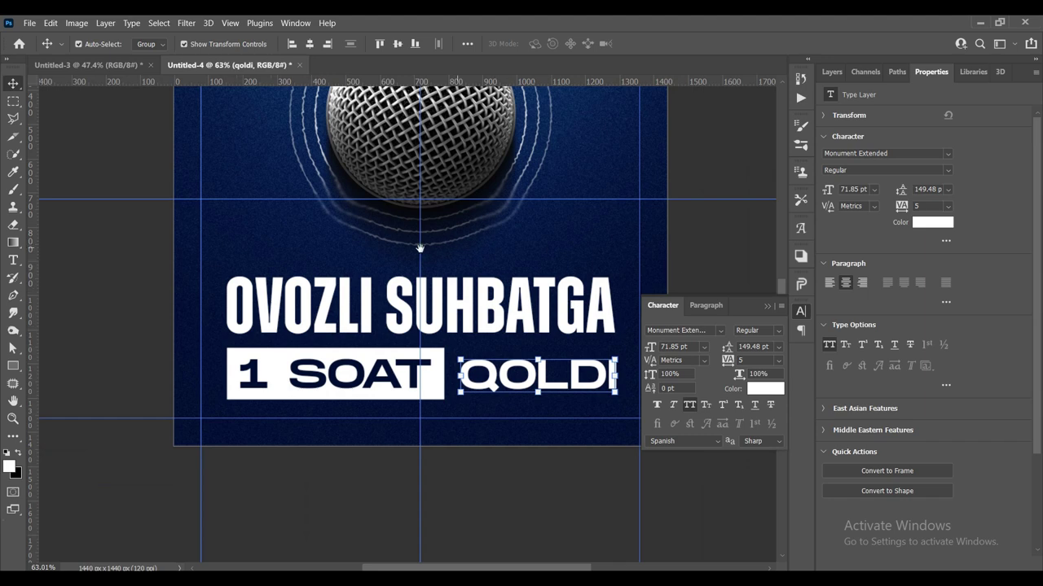
pyautogui.hscroll(1, 668, 249)
pyautogui.scroll(-1, 543, 253)
pyautogui.scroll(2, 543, 253)
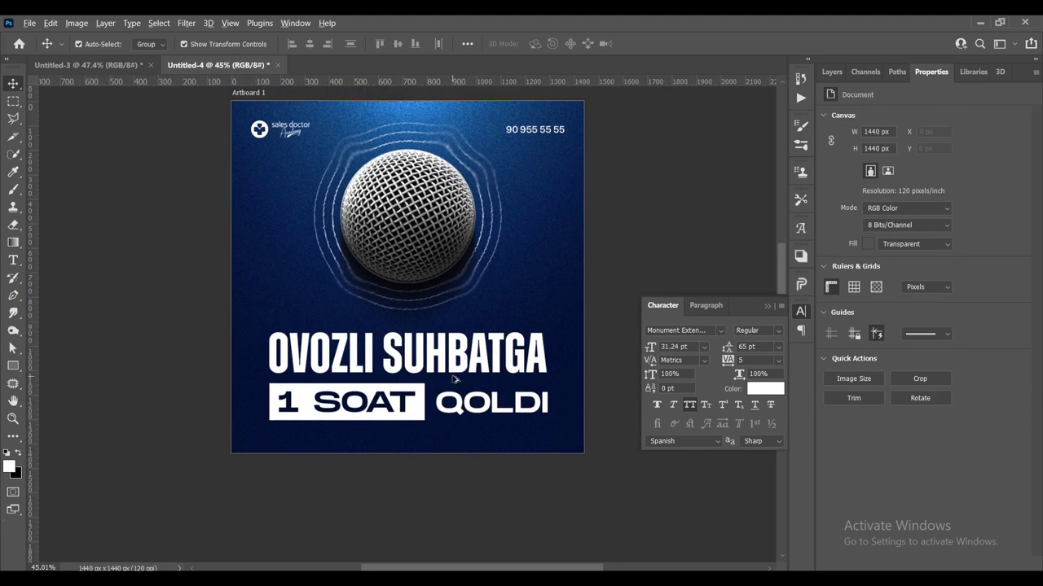
pyautogui.scroll(1, 401, 373)
# Group the headline, 1 SOAT, QOLDI and Rectangle 1 layers into Group 1.
pyautogui.click(368, 338)
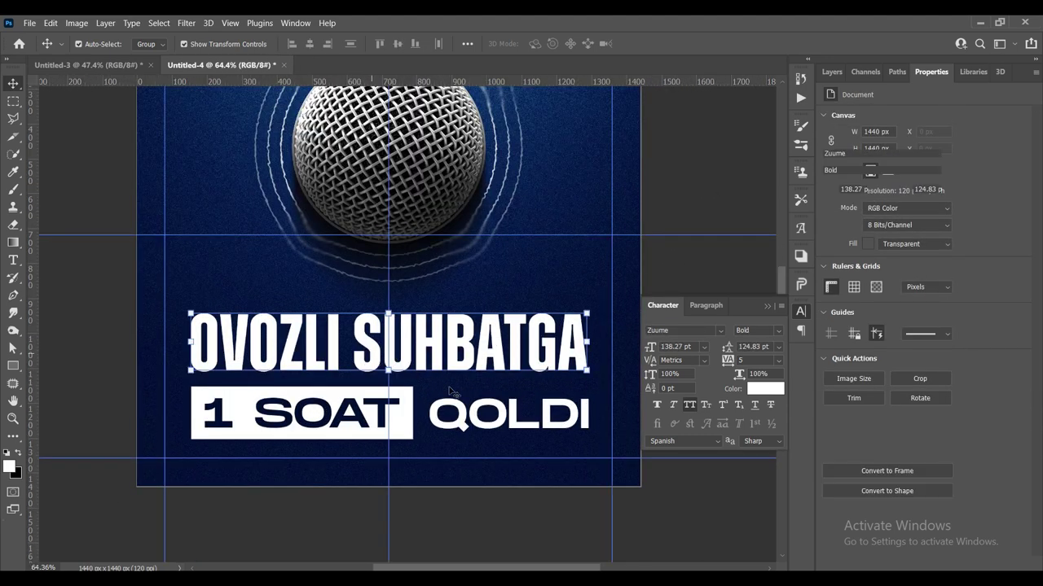
pyautogui.scroll(1, 486, 412)
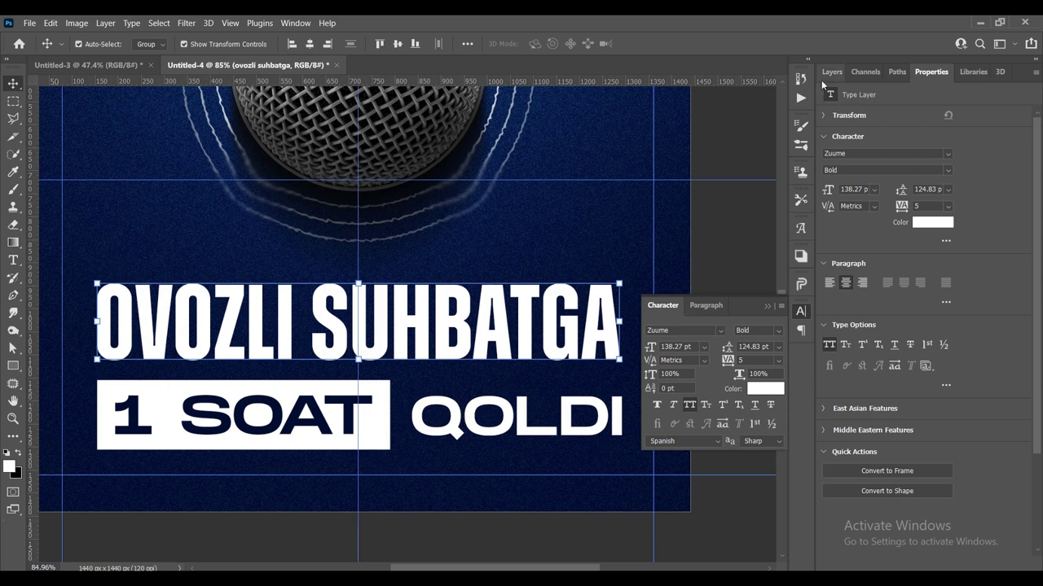
pyautogui.click(823, 77)
pyautogui.click(929, 259)
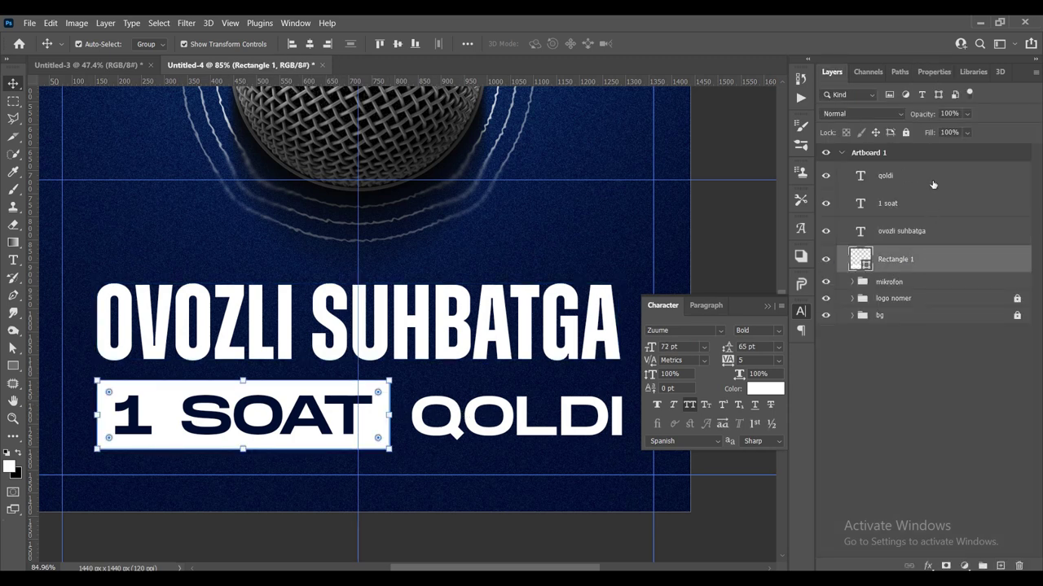
pyautogui.keyDown('shift'); pyautogui.click(933, 185); pyautogui.keyUp('shift')
pyautogui.hotkey('ctrl', 'g')
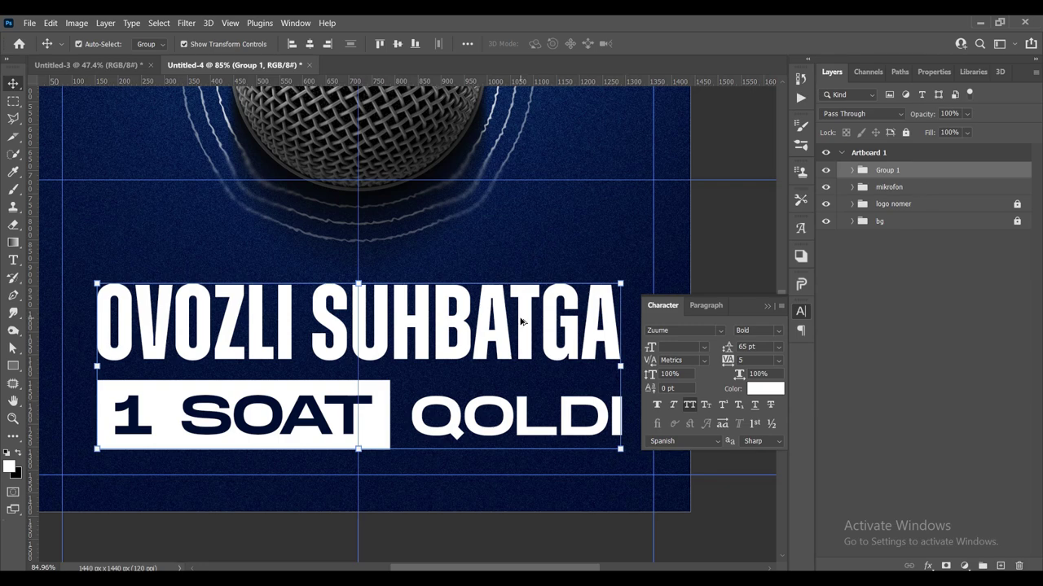
# Scale Group 1 up to about 101% and nudge it slightly lower.
pyautogui.scroll(-3, 521, 322)
pyautogui.scroll(2, 381, 429)
pyautogui.moveTo(390, 429); pyautogui.dragTo(389, 427)
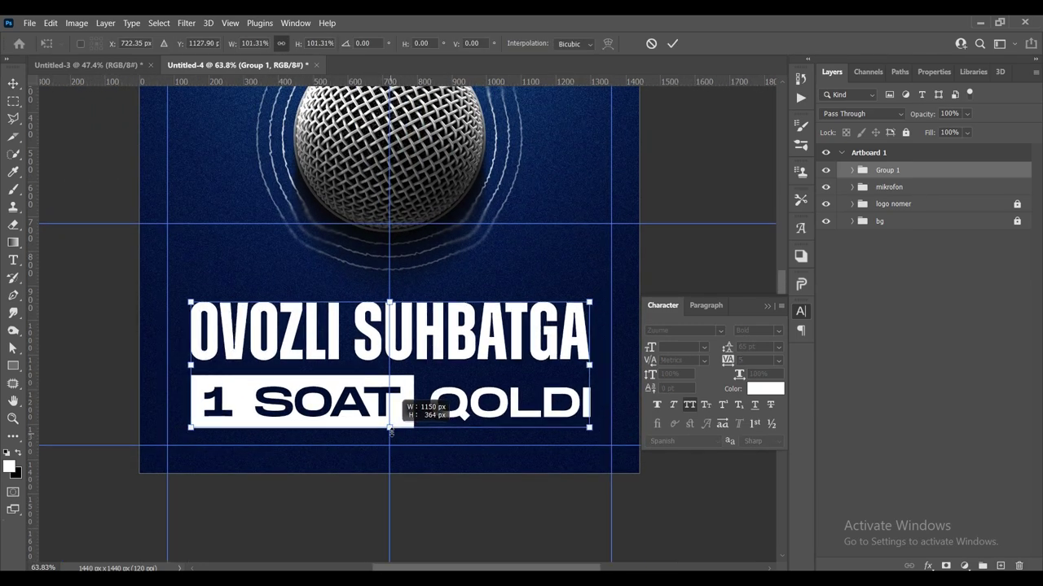
pyautogui.click(673, 43)
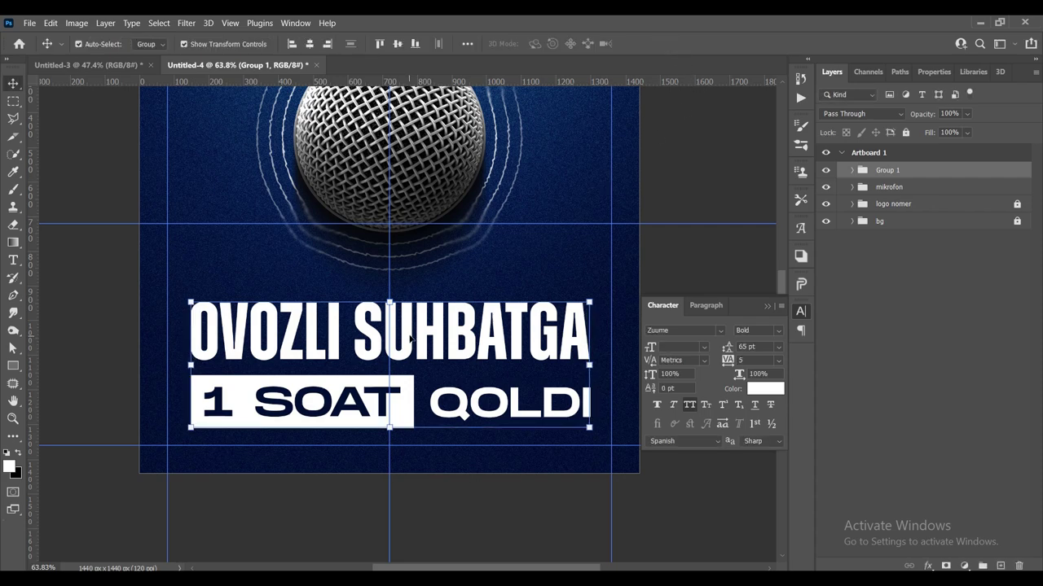
pyautogui.moveTo(406, 324); pyautogui.dragTo(406, 330)
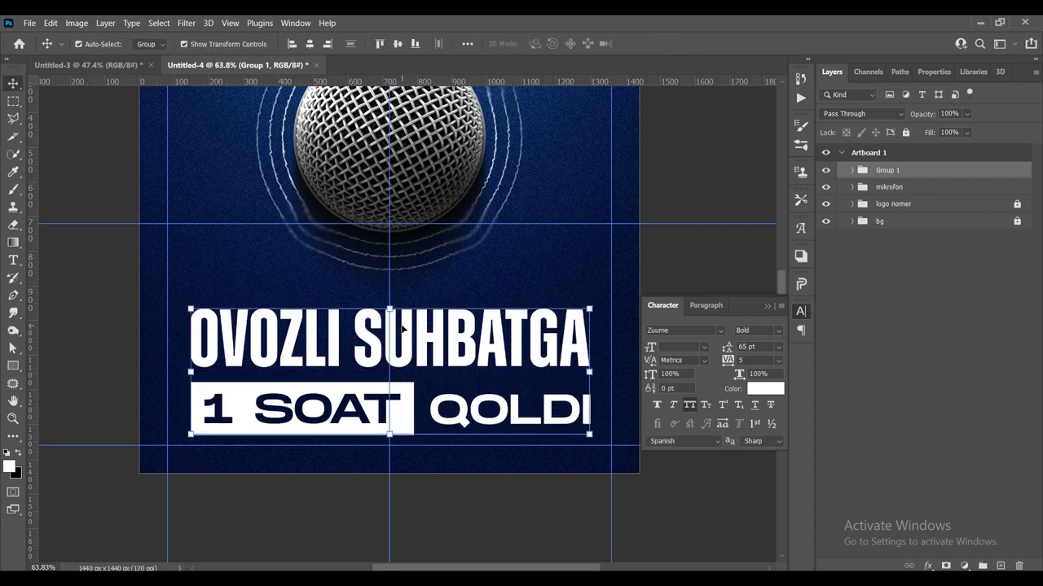
# Reselect Group 1 on the canvas and hide extras with Ctrl+H.
pyautogui.scroll(-3, 579, 290)
pyautogui.scroll(1, 562, 330)
pyautogui.scroll(1, 570, 330)
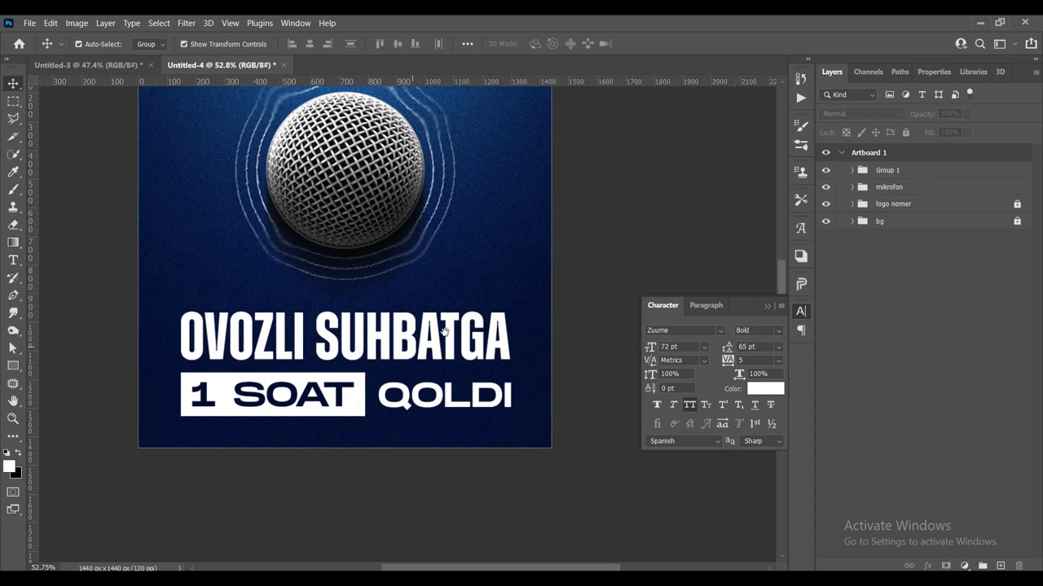
pyautogui.scroll(1, 572, 330)
pyautogui.scroll(1, 562, 328)
pyautogui.scroll(1, 570, 285)
pyautogui.scroll(1, 587, 250)
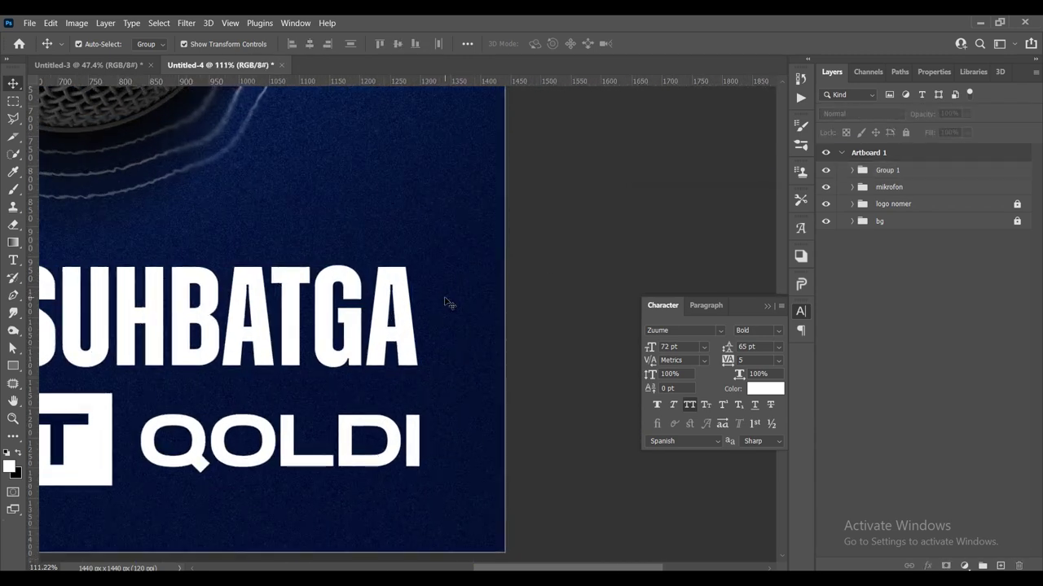
pyautogui.scroll(1, 449, 303)
pyautogui.click(319, 285)
pyautogui.click(537, 235)
pyautogui.hotkey('ctrl', 'h')
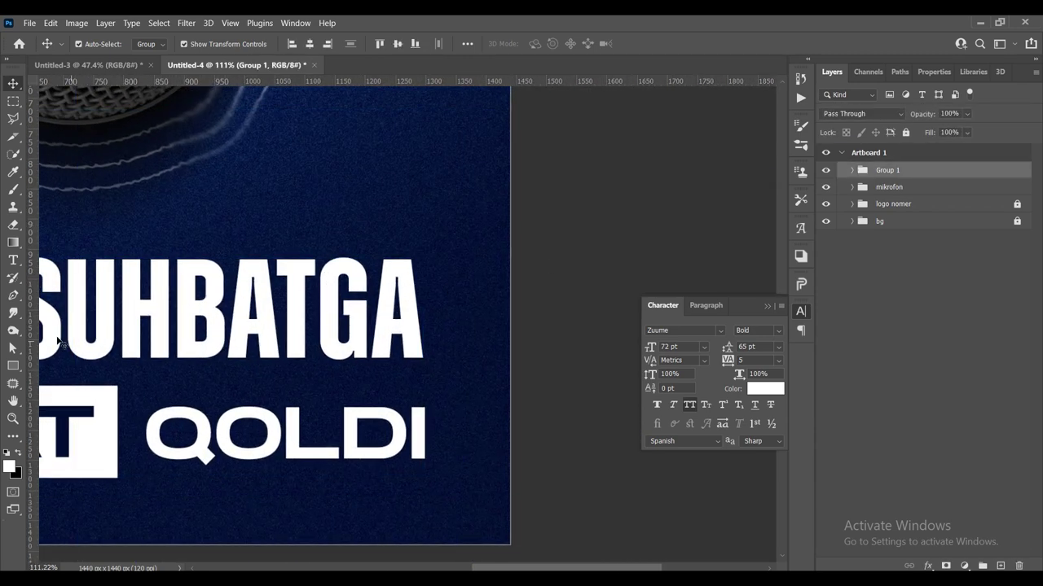
# Draw a thin 26×362 px vertical bar right of QOLDI filled with blue.
pyautogui.press('u')
pyautogui.moveTo(450, 256); pyautogui.dragTo(466, 472)
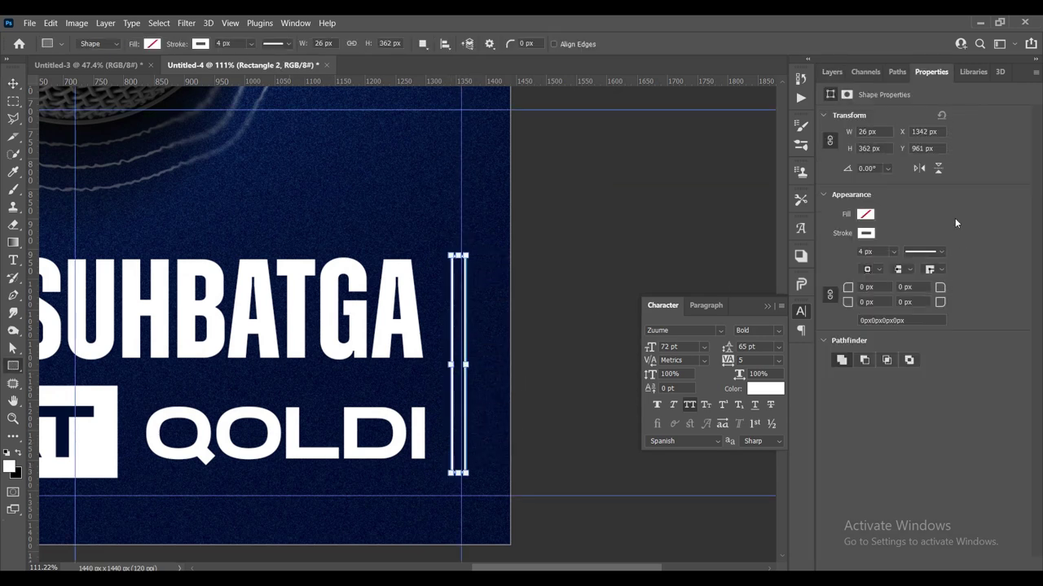
pyautogui.click(865, 215)
pyautogui.click(951, 286)
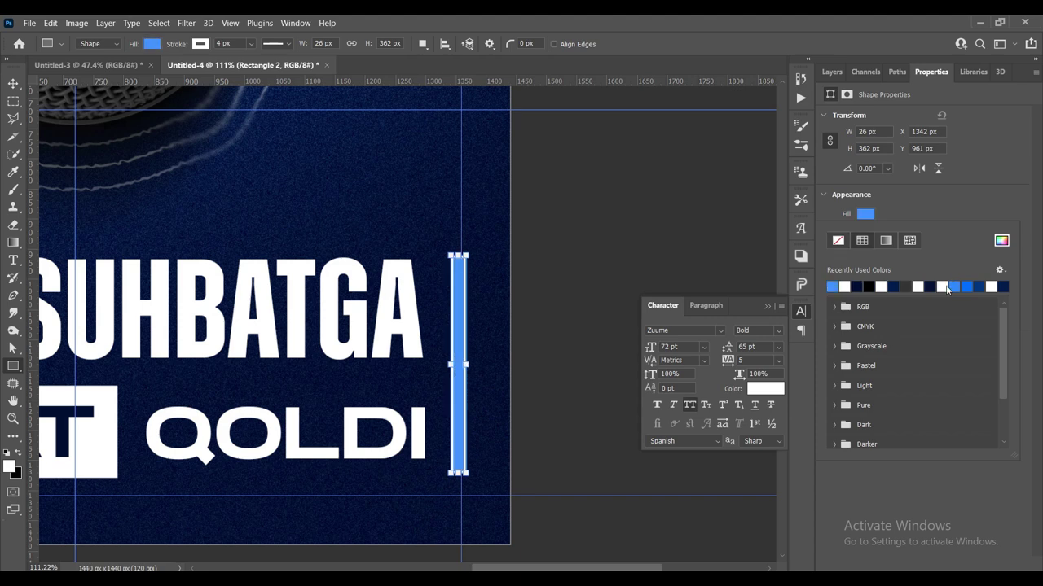
pyautogui.click(935, 223)
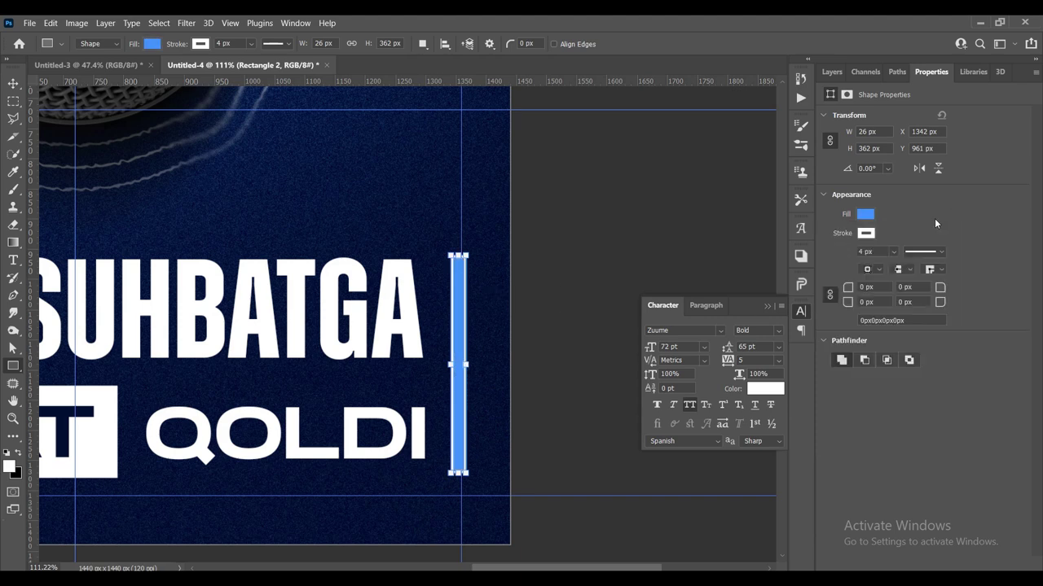
# Set the bar's stroke to none and confirm its fill as #4093ff.
pyautogui.click(866, 234)
pyautogui.click(839, 266)
pyautogui.click(865, 213)
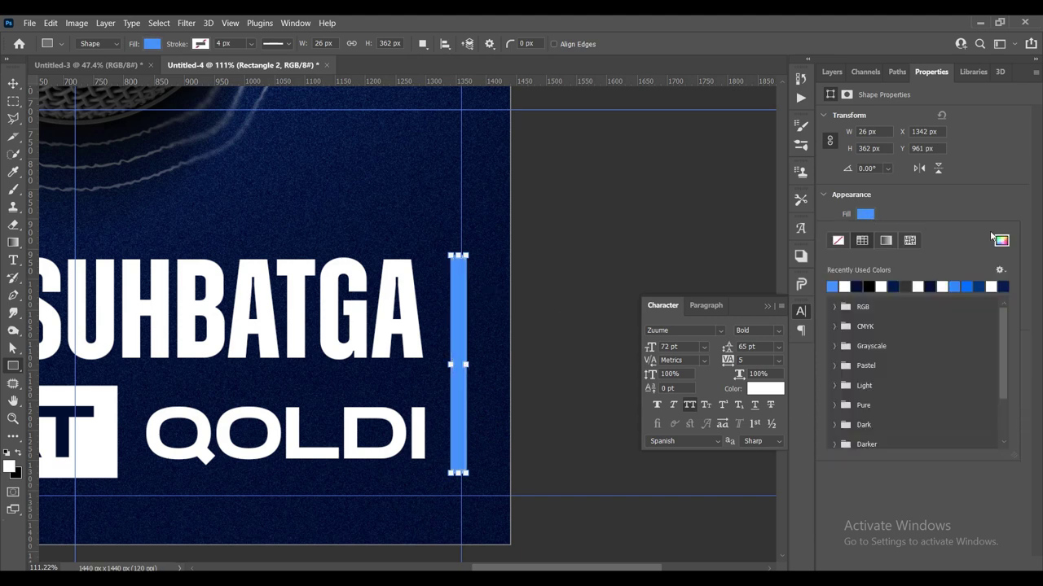
pyautogui.click(1001, 241)
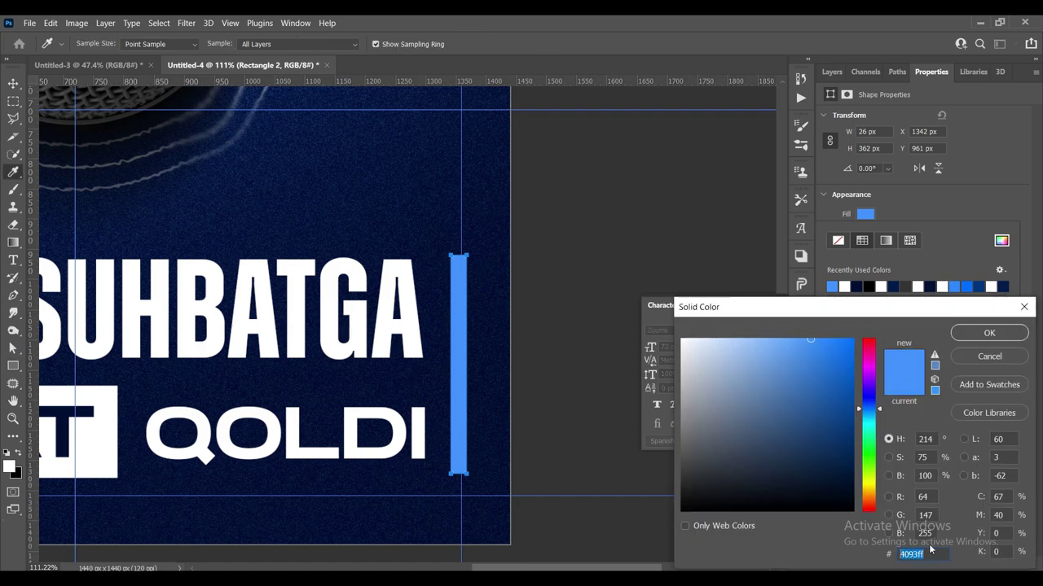
pyautogui.click(989, 334)
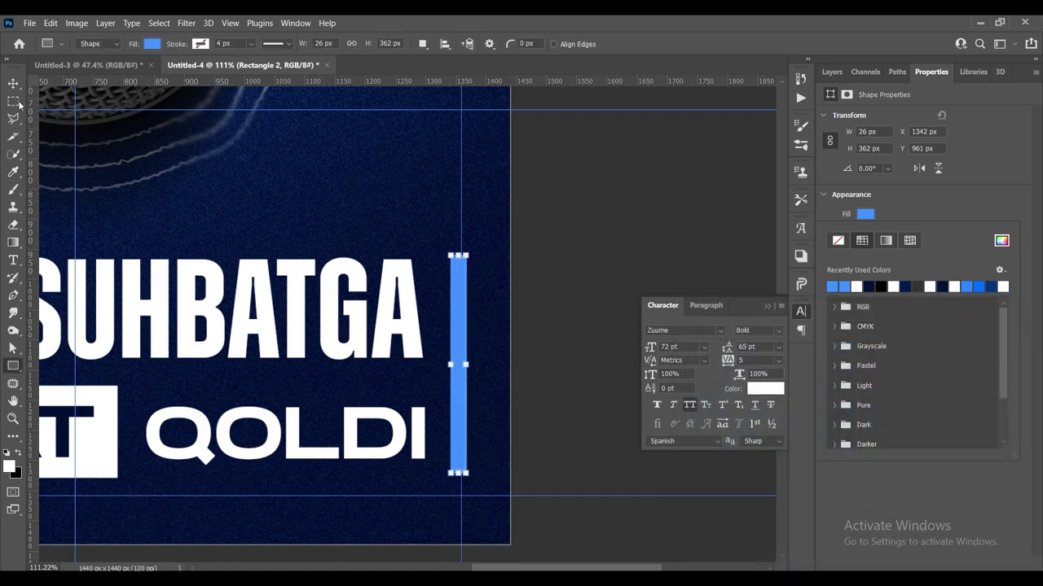
pyautogui.press('v')
pyautogui.scroll(3, 459, 413)
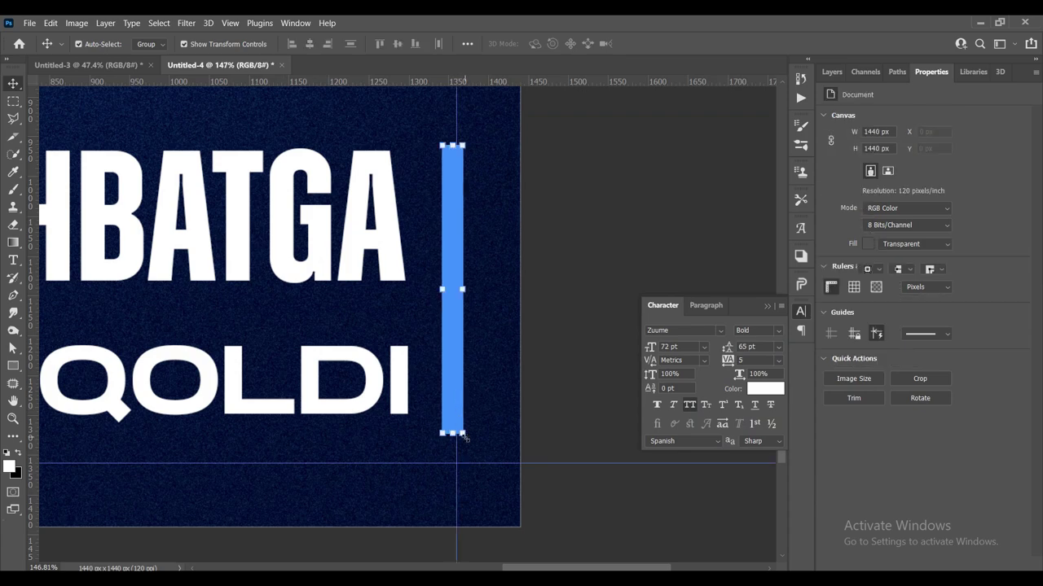
pyautogui.scroll(2, 458, 411)
pyautogui.scroll(-1, 459, 407)
pyautogui.scroll(-5, 456, 391)
pyautogui.scroll(-3, 415, 342)
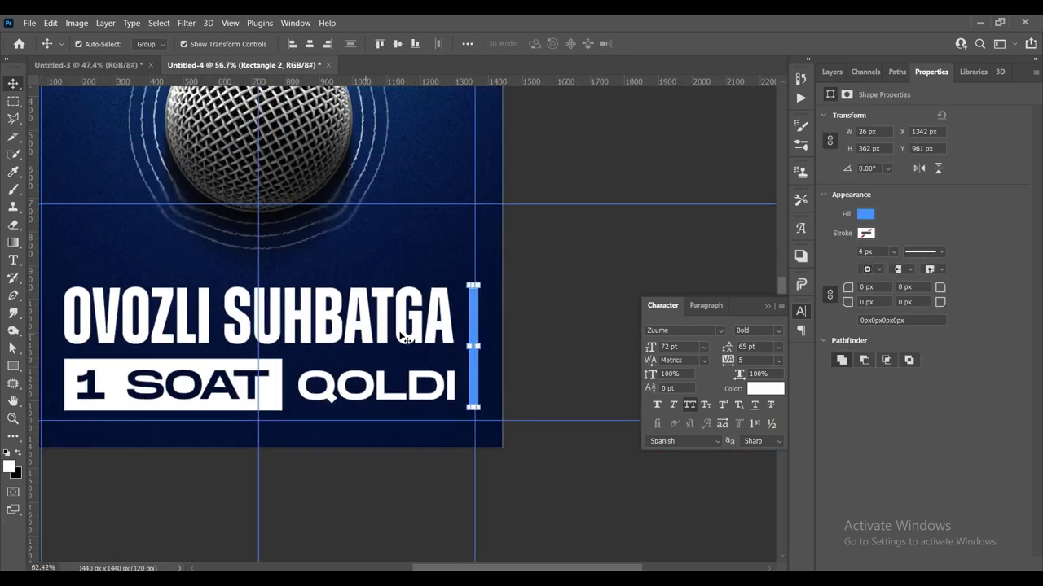
# Move the blue bar down into line beside the text block.
pyautogui.scroll(3, 542, 350)
pyautogui.scroll(2, 521, 343)
pyautogui.scroll(1, 457, 326)
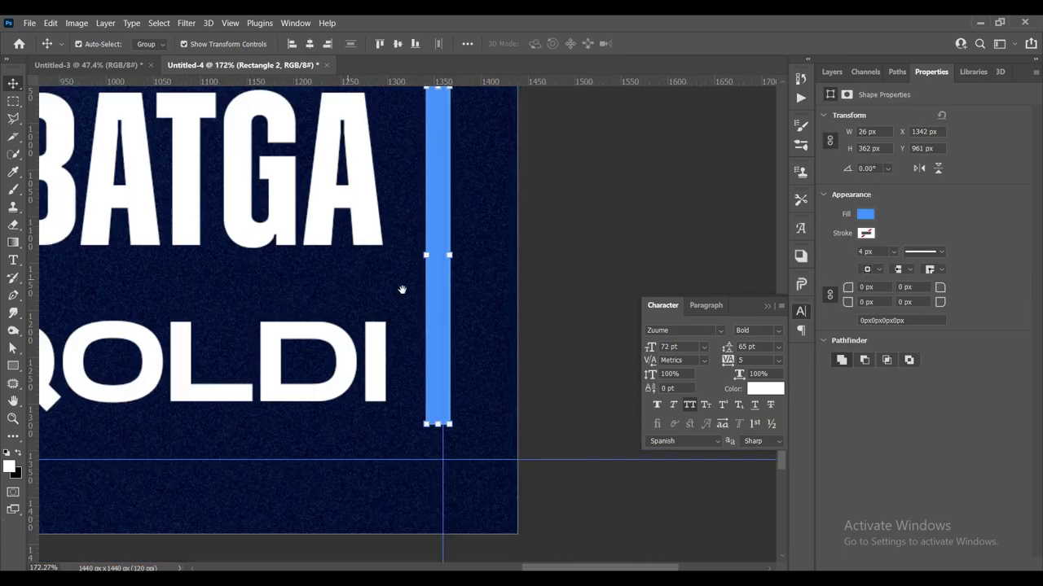
pyautogui.moveTo(451, 329); pyautogui.dragTo(455, 359)
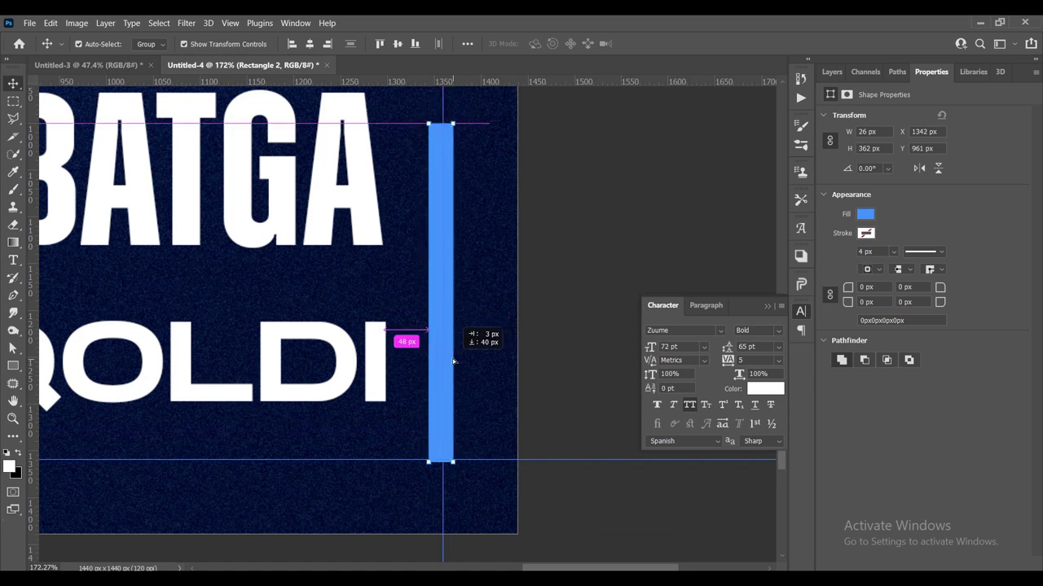
pyautogui.moveTo(454, 360); pyautogui.dragTo(459, 357)
# Stretch the blue bar upward to 414 px so it spans both lines.
pyautogui.scroll(-2, 474, 130)
pyautogui.scroll(-1, 570, 179)
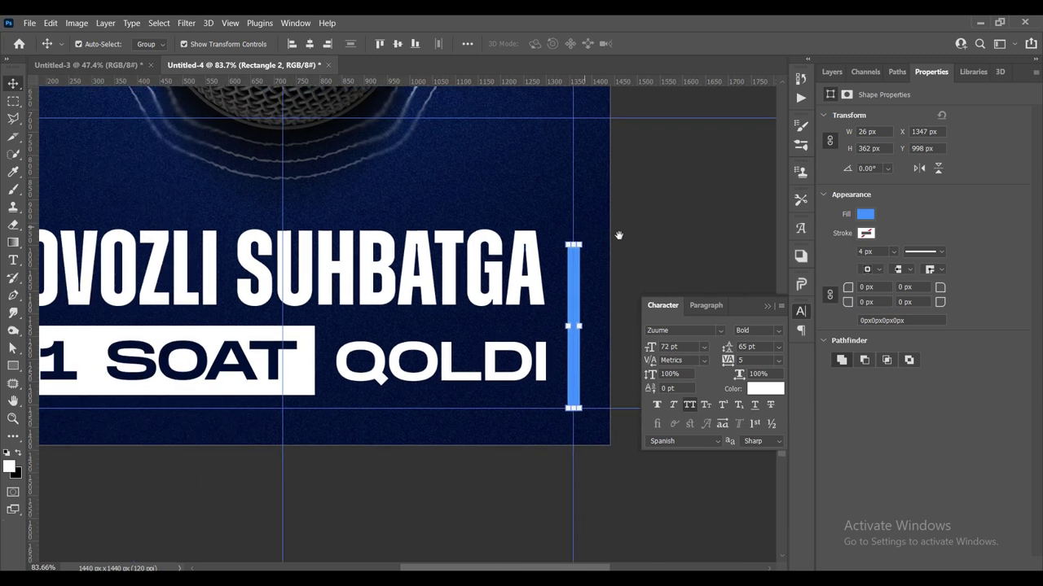
pyautogui.scroll(-1, 617, 235)
pyautogui.scroll(-1, 464, 237)
pyautogui.scroll(2, 563, 244)
pyautogui.scroll(1, 563, 244)
pyautogui.moveTo(563, 241); pyautogui.dragTo(558, 221)
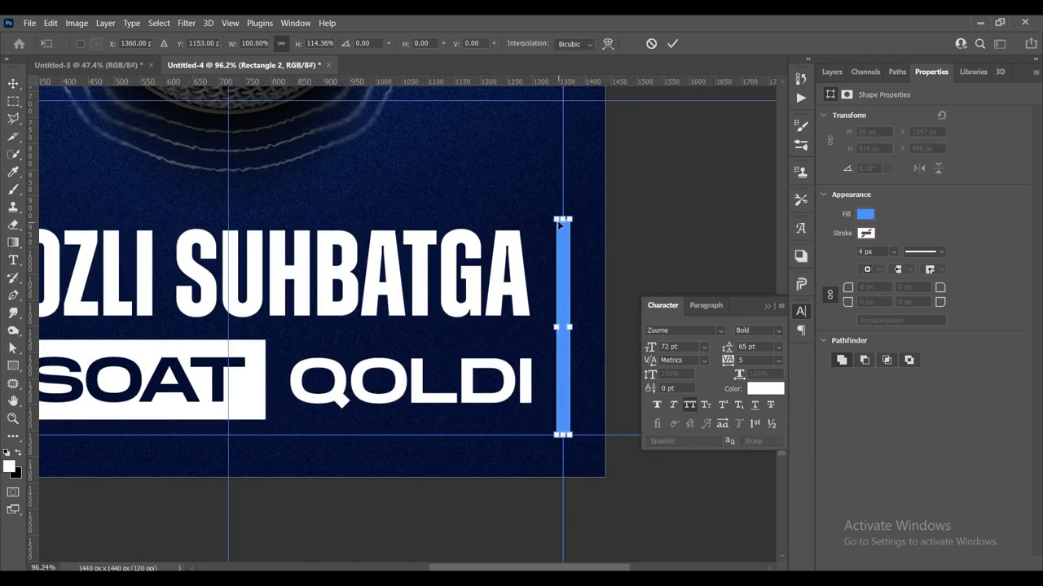
pyautogui.press('Return')
# Alt-drag a copy of the bar to the headline block's left edge.
pyautogui.scroll(-1, 557, 237)
pyautogui.hscroll(-1, 557, 244)
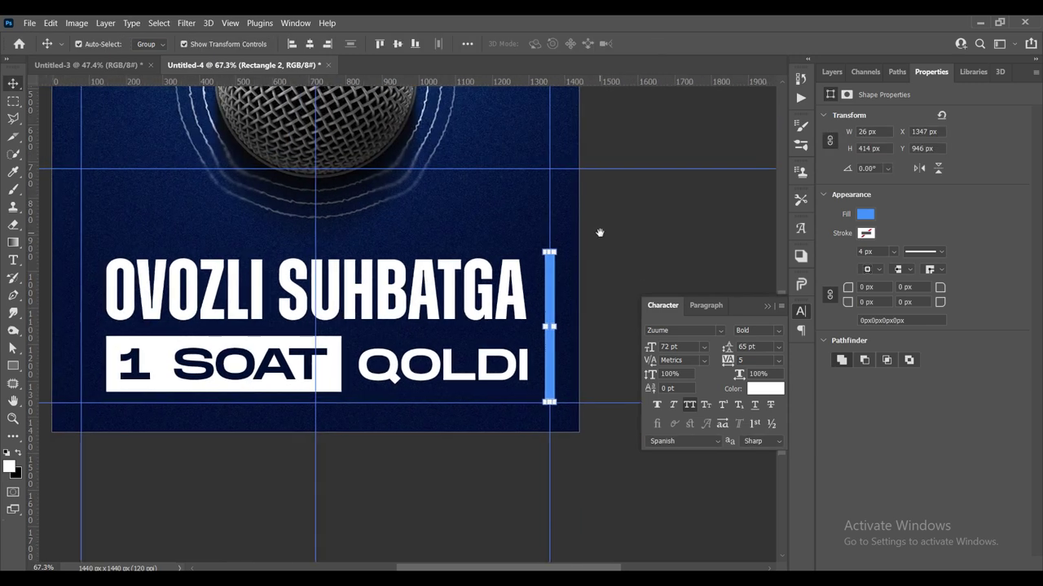
pyautogui.moveTo(556, 281); pyautogui.dragTo(89, 283)
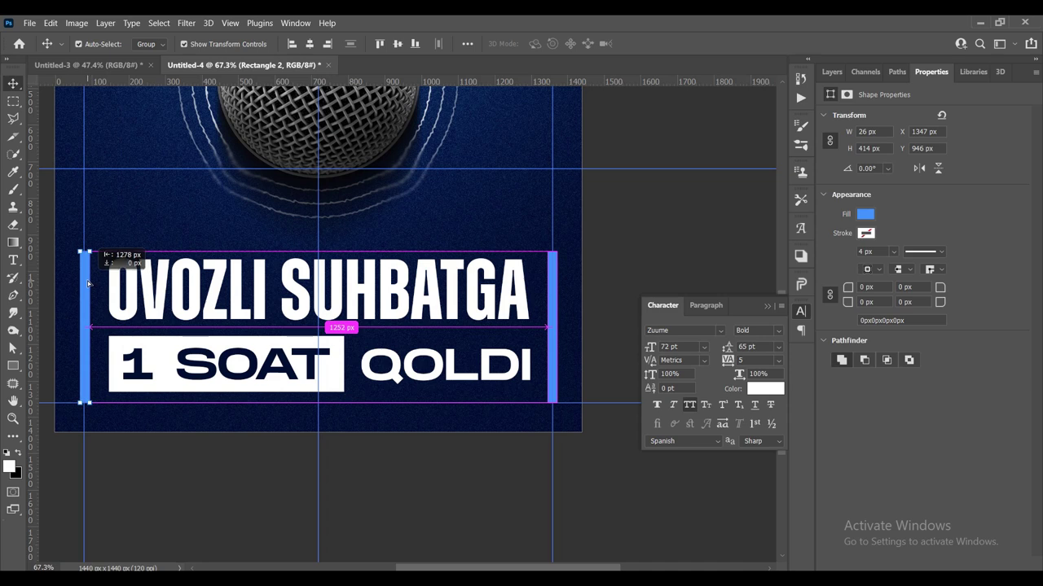
pyautogui.moveTo(90, 282); pyautogui.dragTo(88, 282)
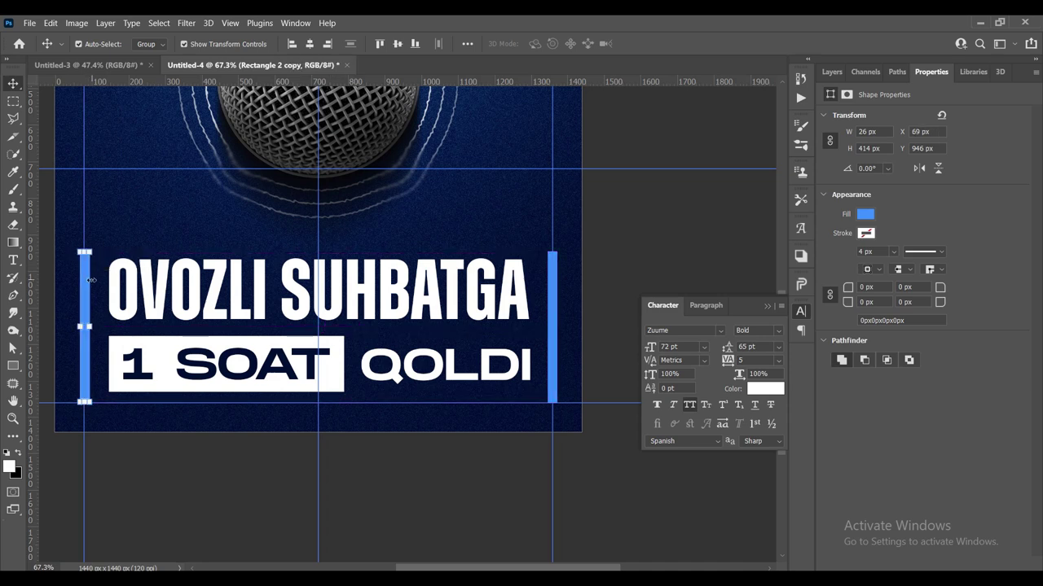
# Select and deselect the headline text group while adjusting the view.
pyautogui.click(324, 303)
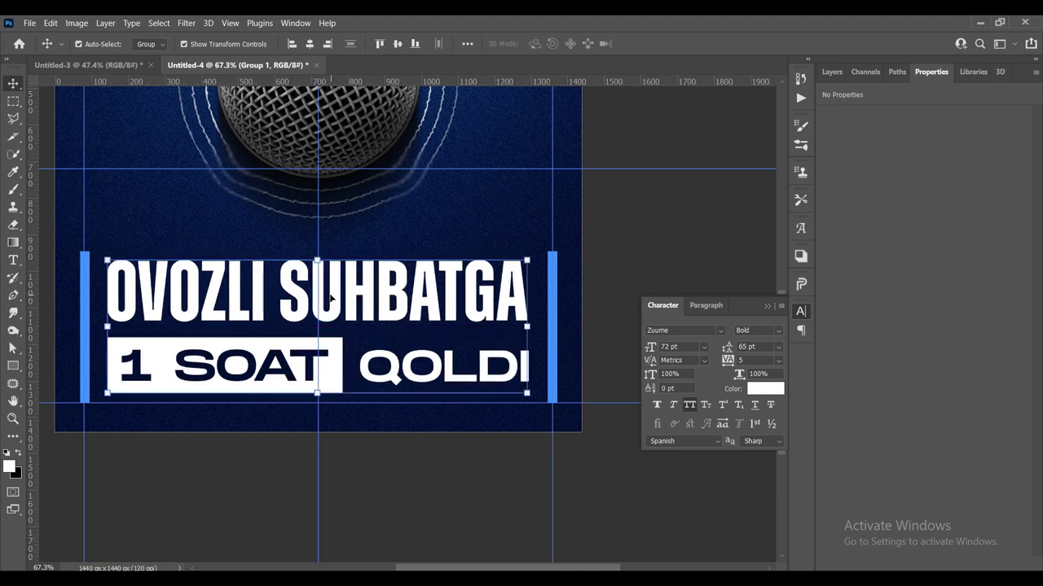
pyautogui.click(336, 285)
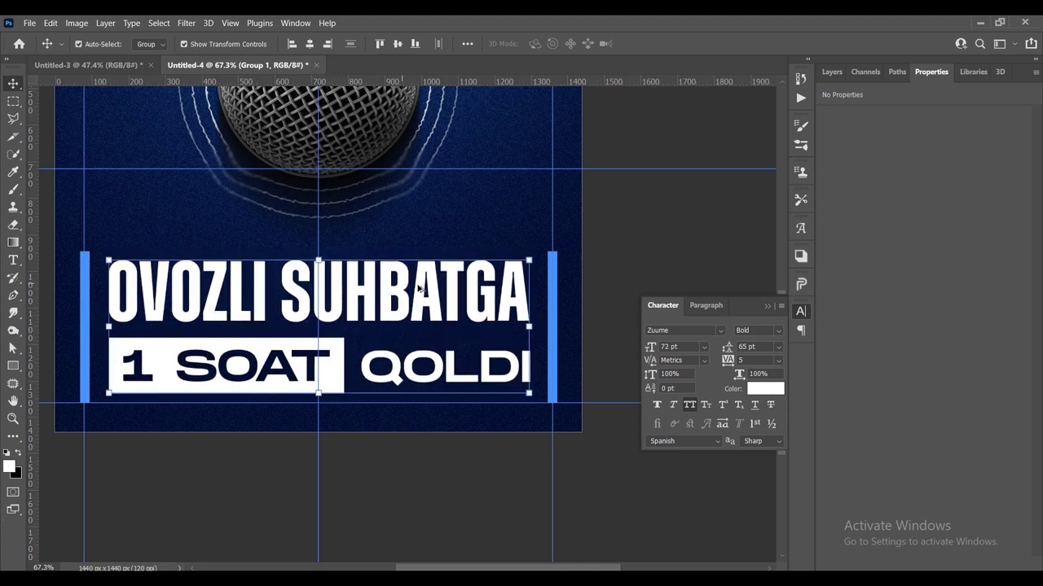
pyautogui.scroll(-3, 440, 279)
pyautogui.moveTo(534, 268); pyautogui.dragTo(533, 303)
pyautogui.scroll(-2, 533, 303)
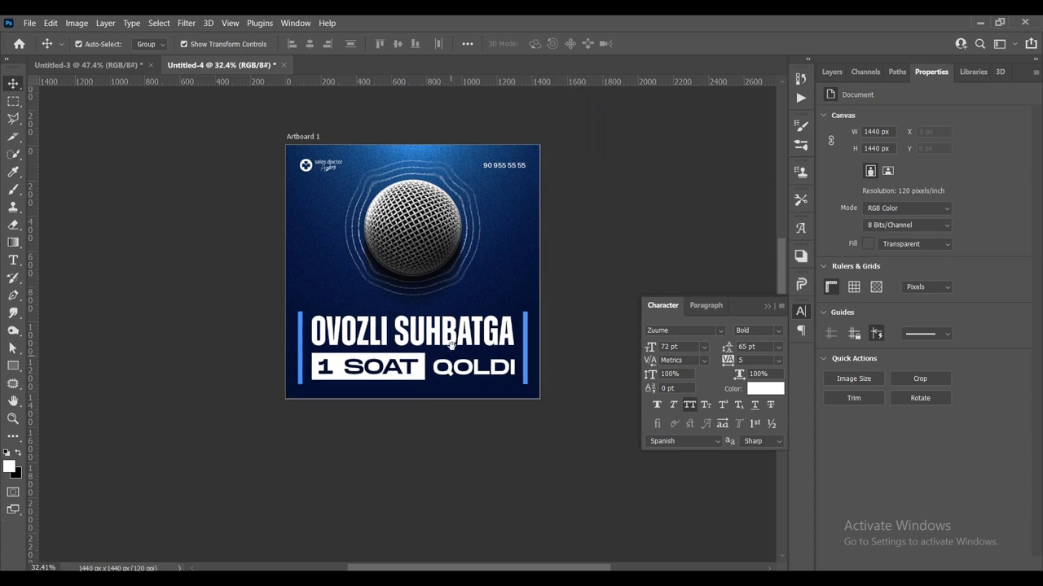
pyautogui.scroll(2, 285, 320)
pyautogui.scroll(2, 284, 320)
pyautogui.scroll(-1, 284, 320)
pyautogui.scroll(-2, 284, 320)
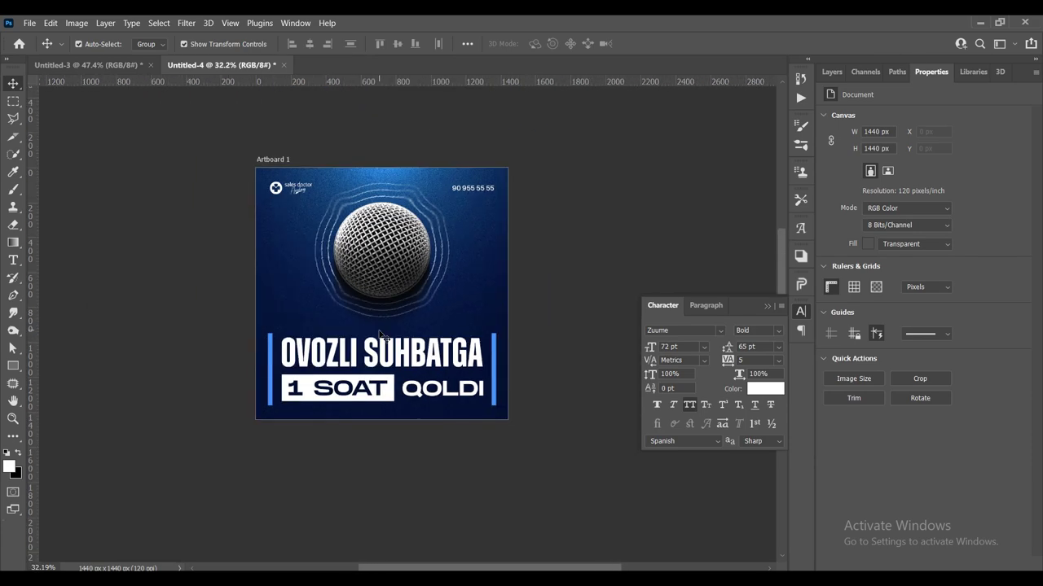
pyautogui.scroll(1, 284, 320)
# Enlarge the mikrofon group to about 108% and nudge it up.
pyautogui.click(384, 228)
pyautogui.click(834, 73)
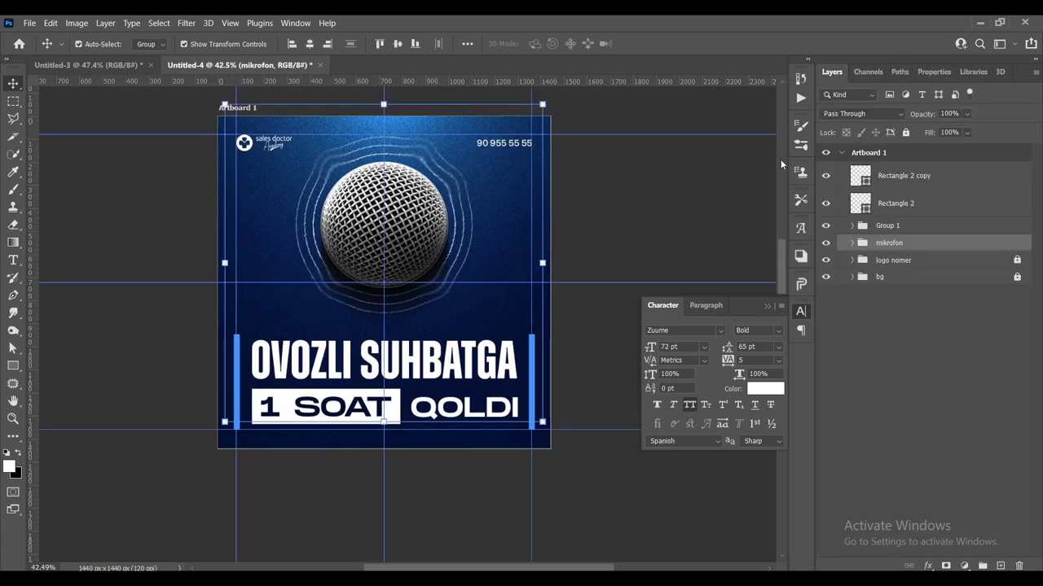
pyautogui.hotkey('ctrl', 't')
pyautogui.moveTo(384, 422); pyautogui.dragTo(383, 448)
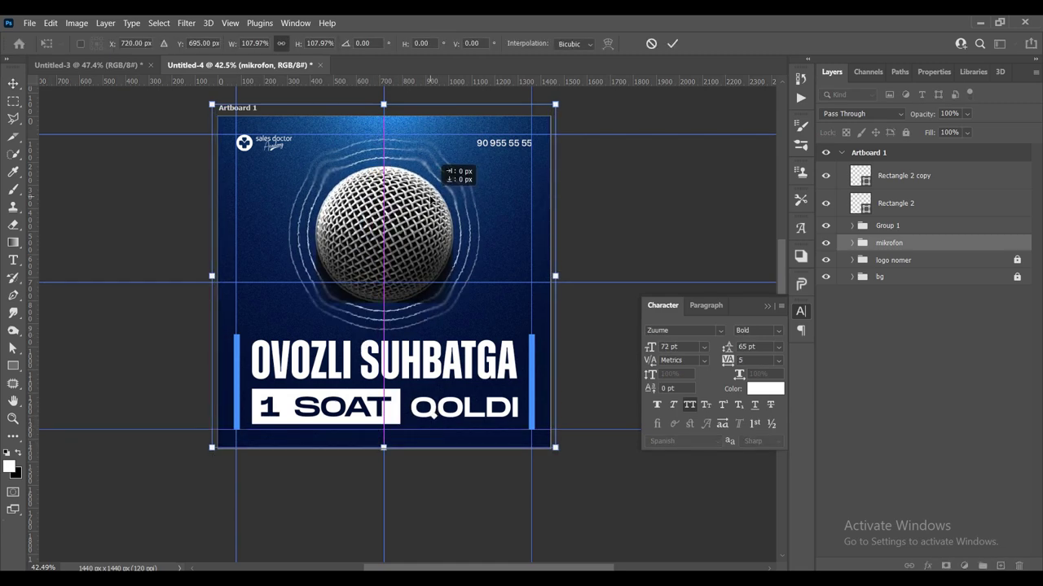
pyautogui.moveTo(457, 206); pyautogui.dragTo(490, 210)
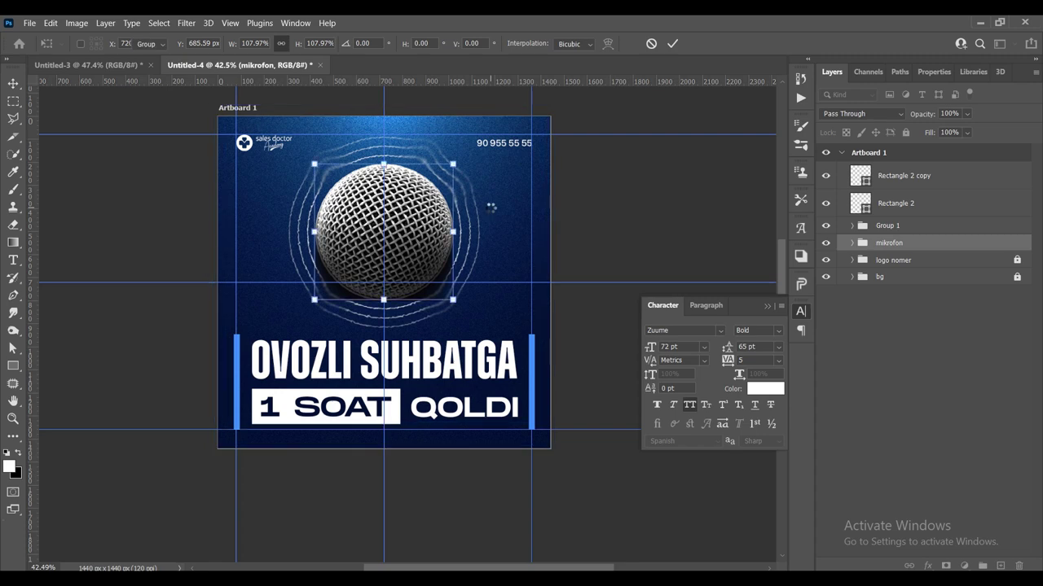
pyautogui.press('Return')
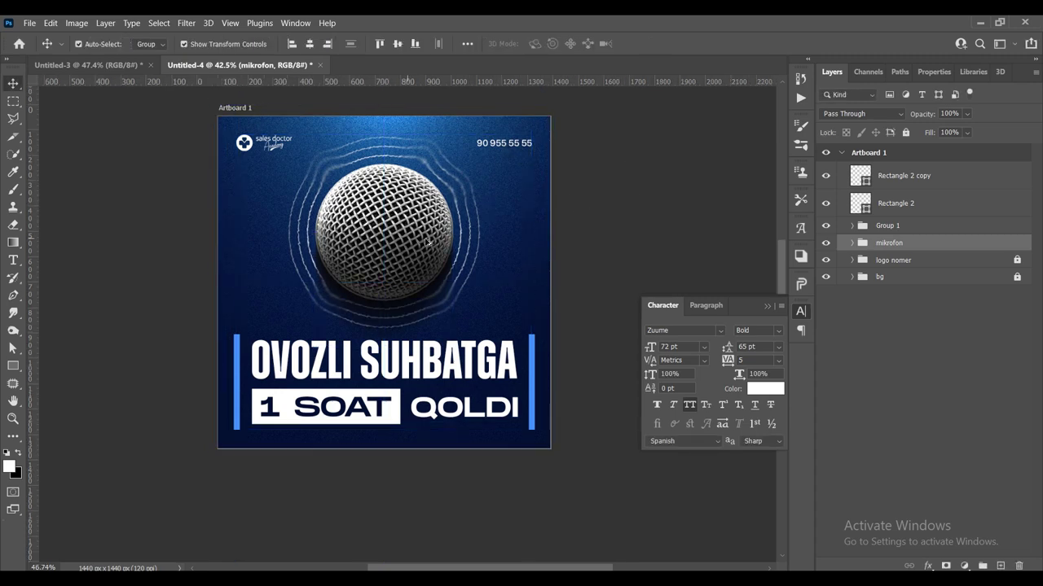
# Fade the microphone to 10% to check placement, then restore full opacity.
pyautogui.scroll(1, 407, 238)
pyautogui.press('1')
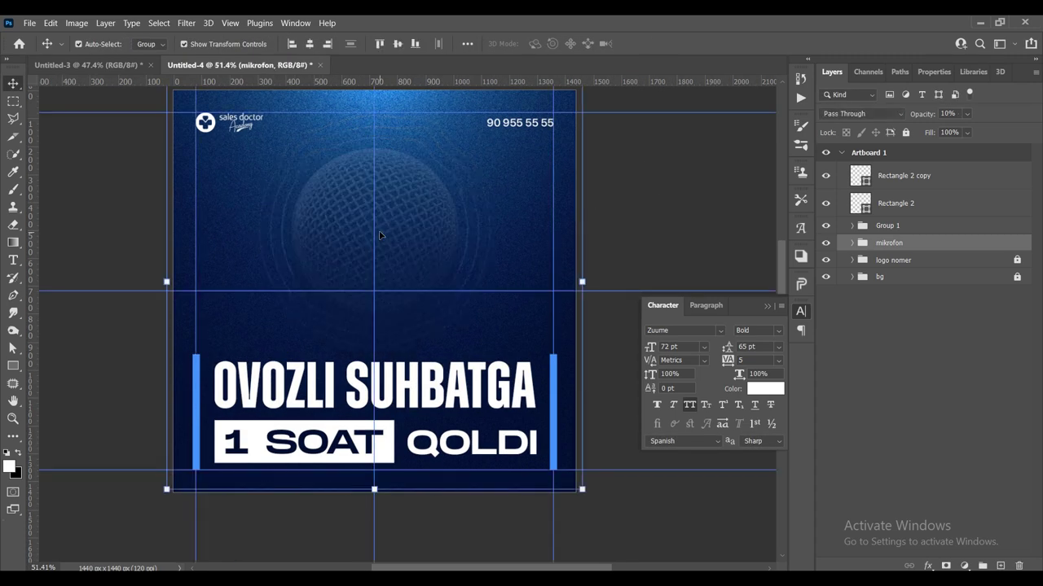
pyautogui.press('0')
pyautogui.press('Up')
pyautogui.press('Up')
pyautogui.press('Up')
pyautogui.press('Up')
pyautogui.press('Up')
pyautogui.press('Up')
pyautogui.press('Up')
pyautogui.press('Up')
pyautogui.press('Up')
pyautogui.press('Up')
pyautogui.press('Up')
pyautogui.press('Up')
pyautogui.press('Up')
pyautogui.press('Up')
pyautogui.press('Up')
pyautogui.press('Up')
pyautogui.press('Up')
pyautogui.press('Up')
pyautogui.press('Up')
pyautogui.click(657, 217)
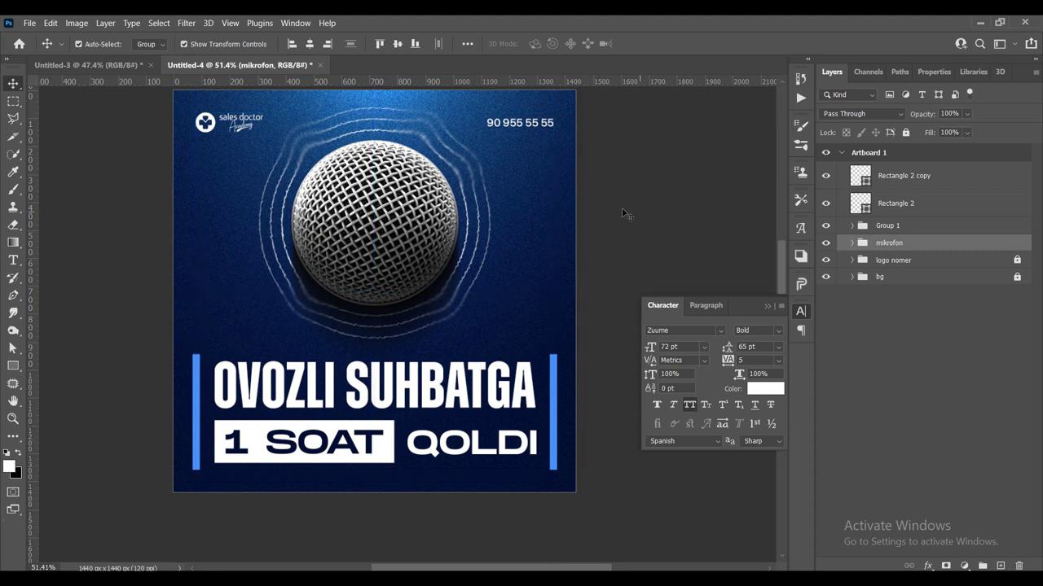
pyautogui.scroll(-3, 624, 215)
pyautogui.scroll(2, 448, 276)
pyautogui.scroll(3, 438, 285)
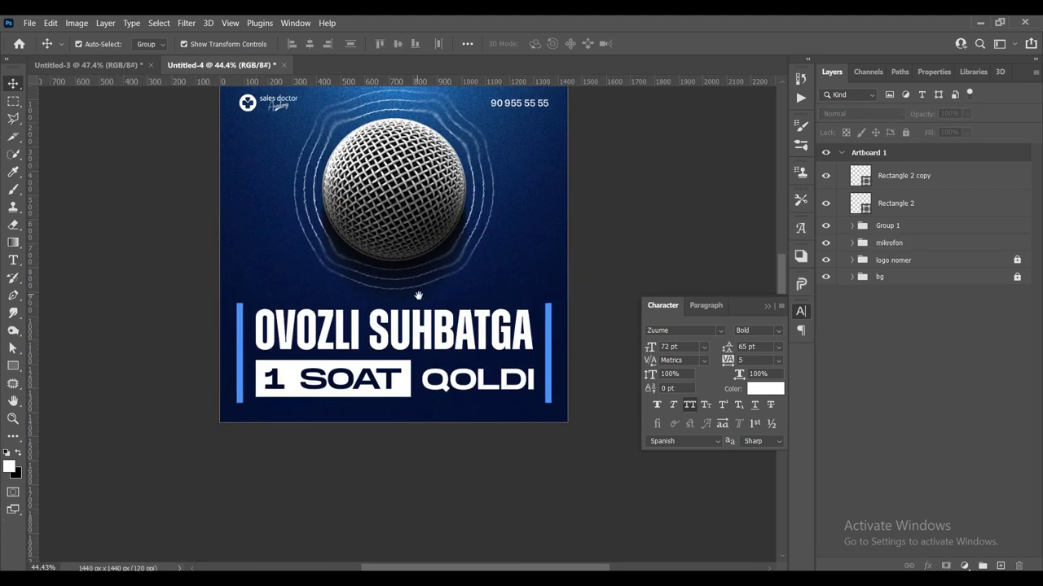
pyautogui.scroll(1, 423, 303)
# Nudge the microphone up, shrink it to 97.89%, and hide the guides.
pyautogui.click(454, 216)
pyautogui.press('Up')
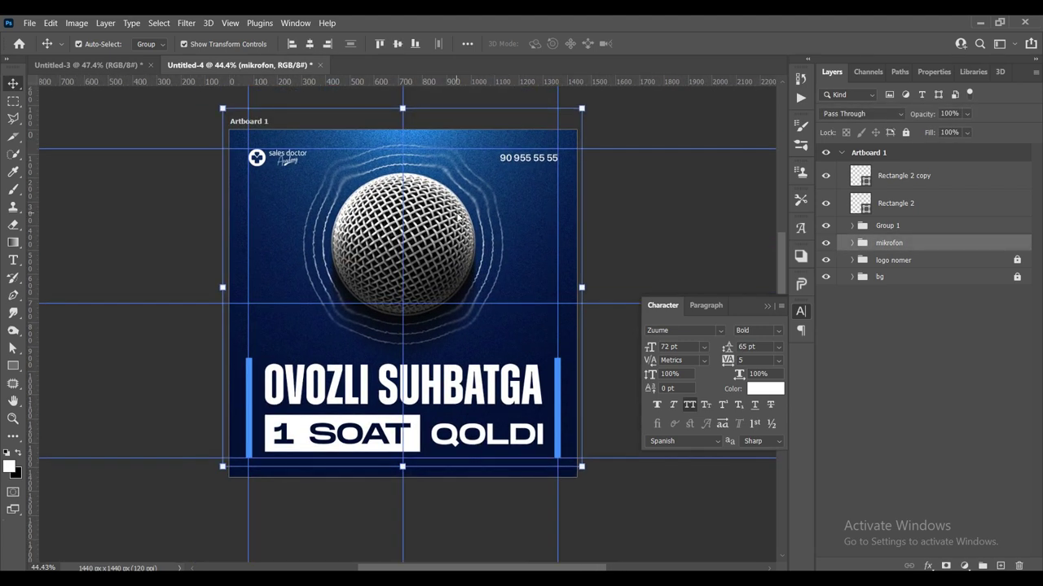
pyautogui.moveTo(586, 108); pyautogui.dragTo(581, 106)
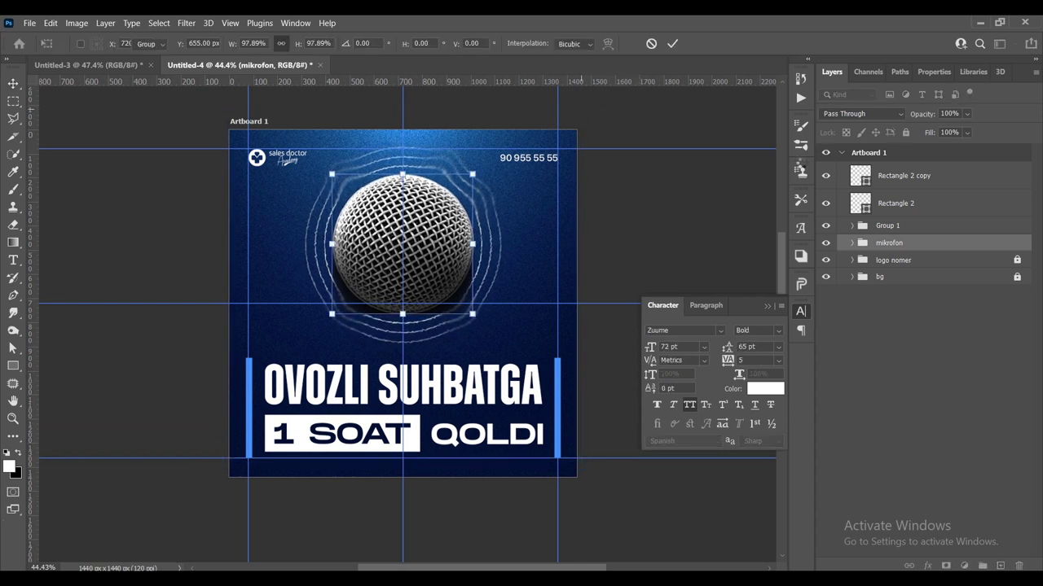
pyautogui.press('Return')
pyautogui.hotkey('ctrl', ';')
pyautogui.click(512, 223)
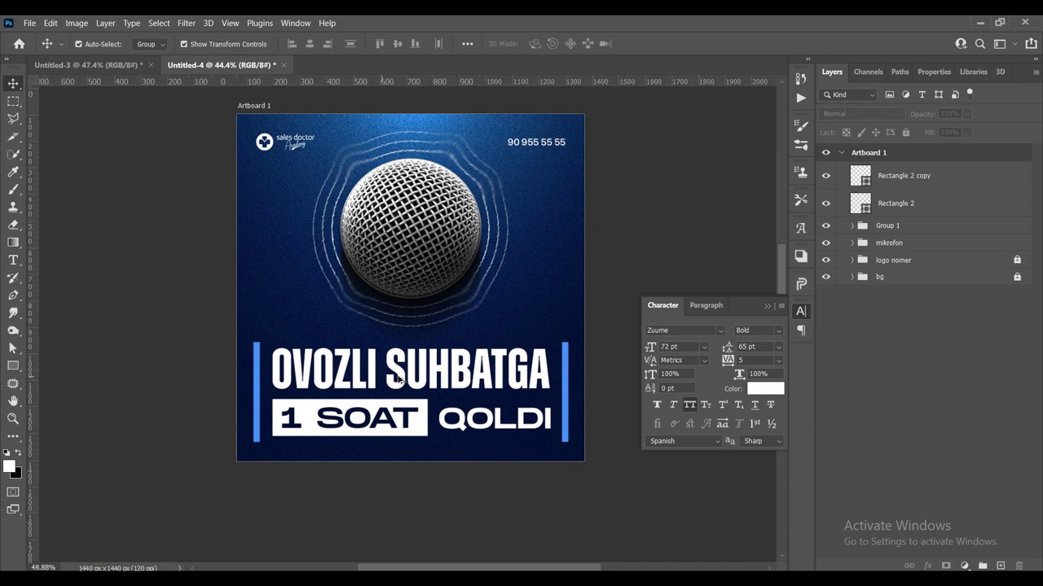
pyautogui.click(402, 380)
pyautogui.scroll(3, 403, 381)
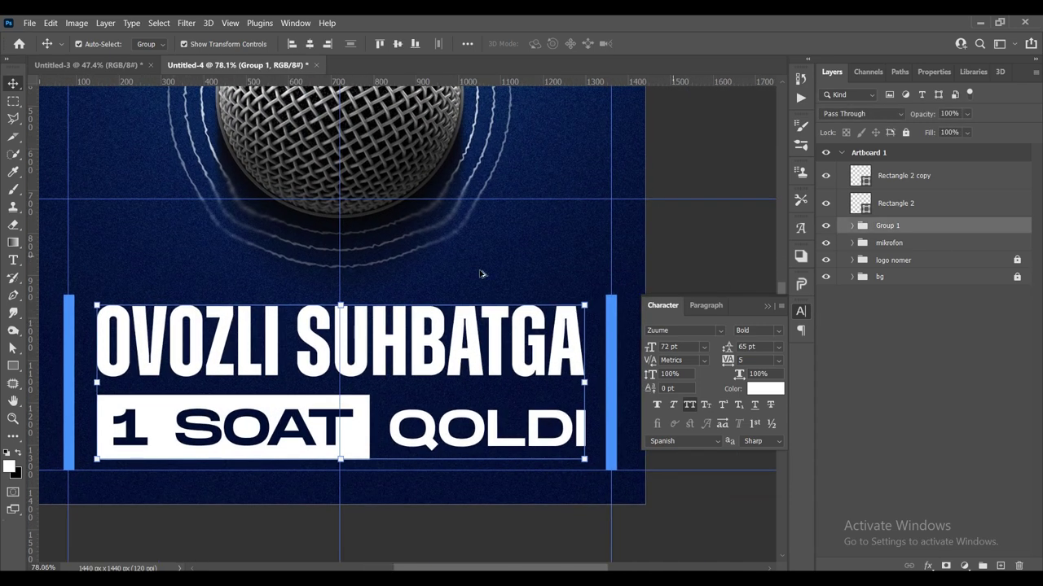
# Open Blending Options for the ovozli suhbatga headline and drag in the Underlying Layer black slider.
pyautogui.scroll(-3, 619, 266)
pyautogui.scroll(3, 619, 266)
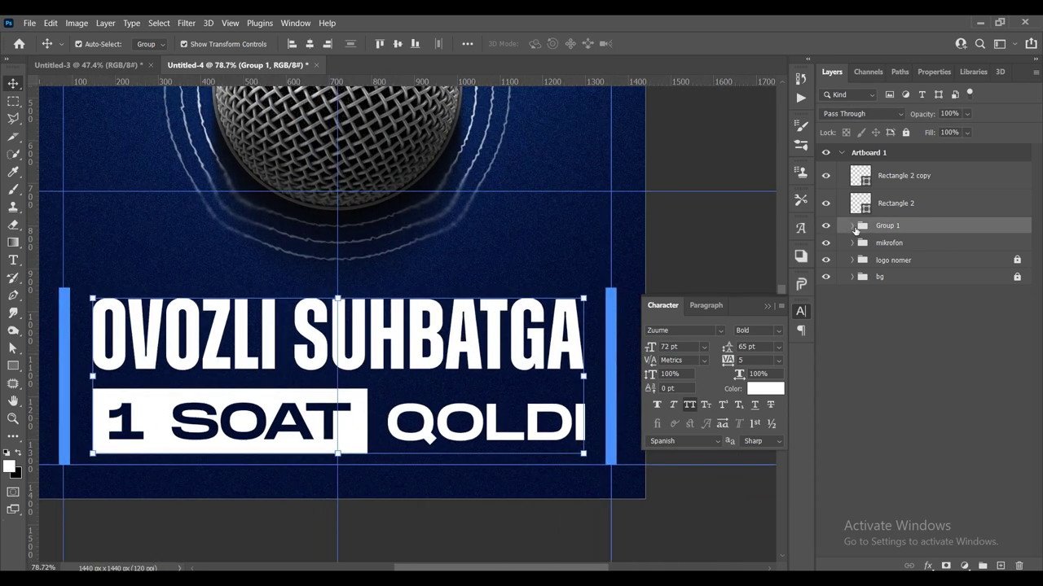
pyautogui.click(852, 226)
pyautogui.click(980, 306)
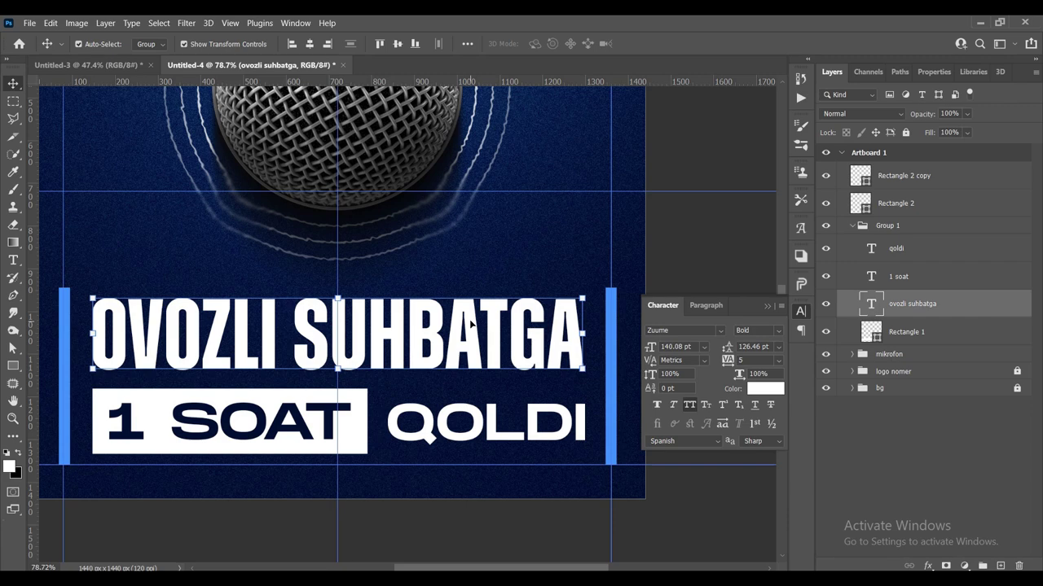
pyautogui.doubleClick(971, 306)
pyautogui.moveTo(297, 178); pyautogui.dragTo(214, 179)
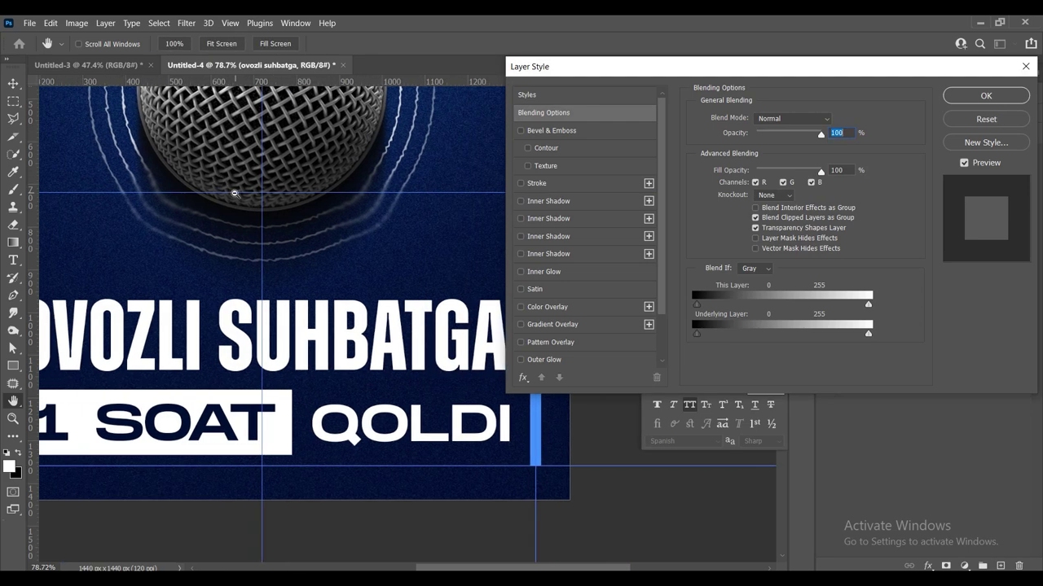
pyautogui.scroll(-1, 255, 223)
pyautogui.scroll(-1, 233, 214)
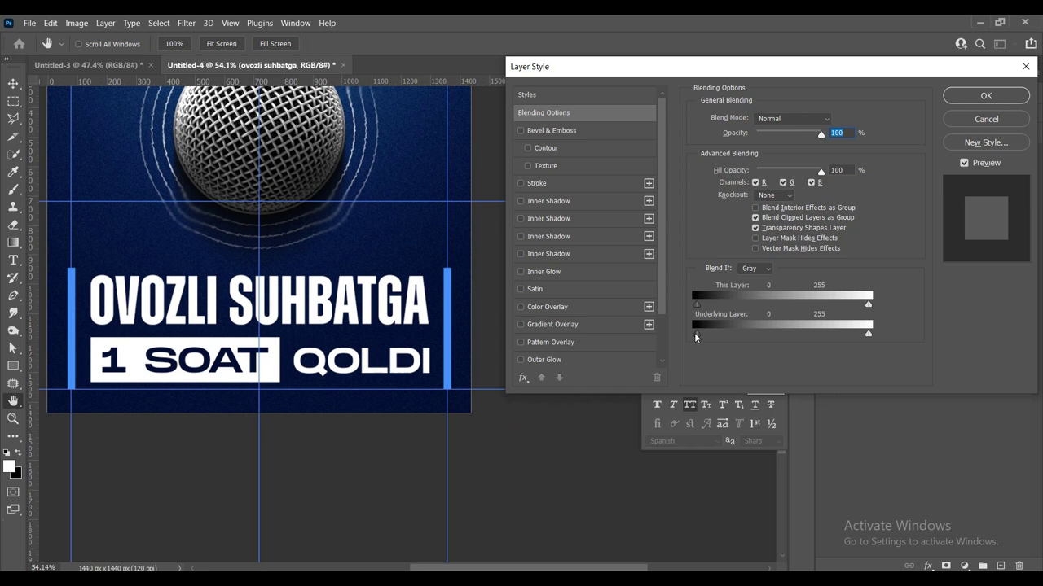
pyautogui.moveTo(702, 338); pyautogui.dragTo(706, 336)
# Alt-split the Underlying Layer black slider to about 5/22 for a softer headline grain.
pyautogui.scroll(4, 184, 311)
pyautogui.scroll(-1, 240, 314)
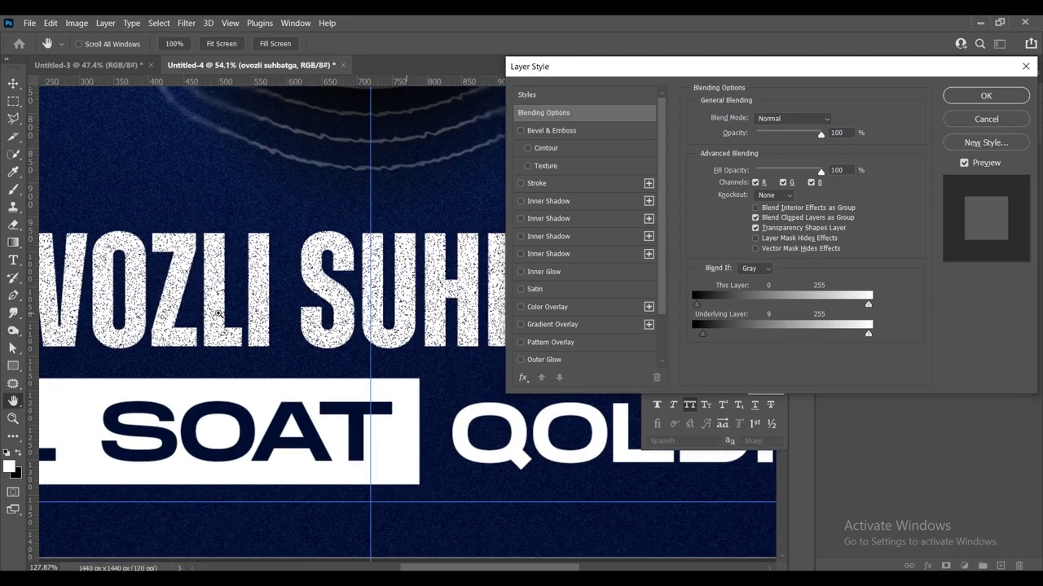
pyautogui.scroll(-1, 233, 298)
pyautogui.scroll(-1, 223, 277)
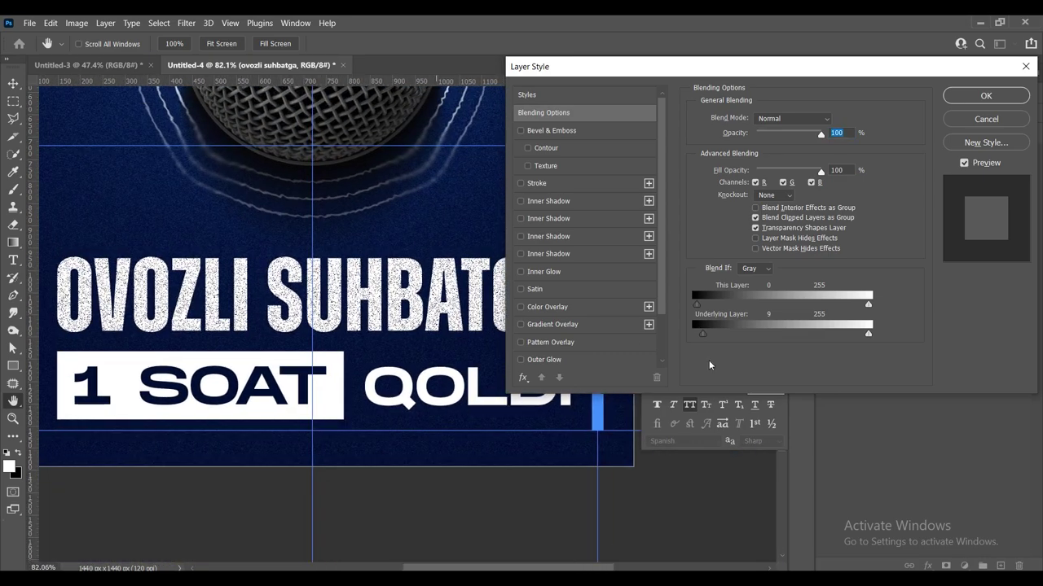
pyautogui.moveTo(701, 336); pyautogui.dragTo(700, 336)
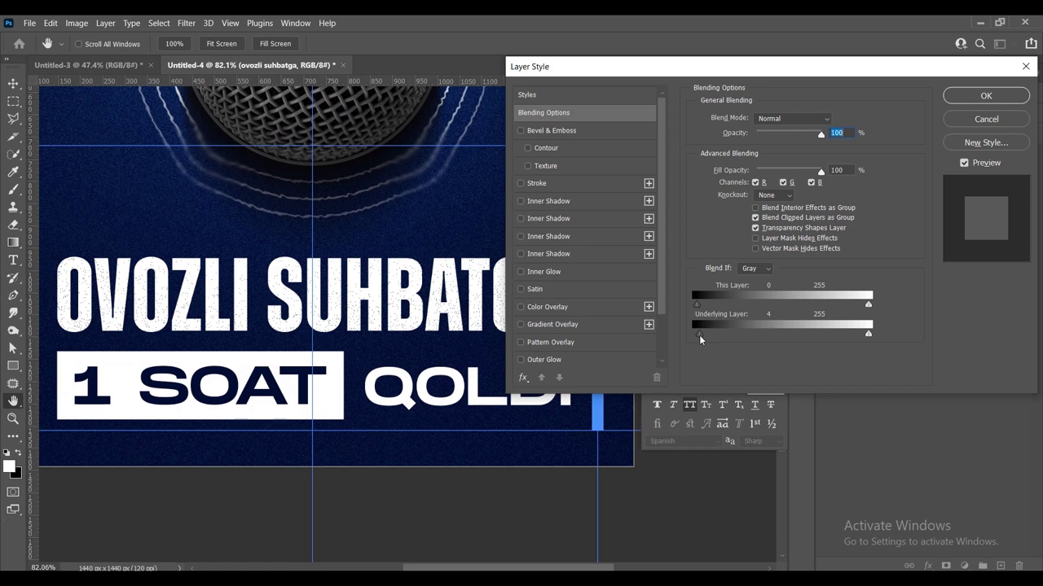
pyautogui.moveTo(699, 334); pyautogui.dragTo(712, 338)
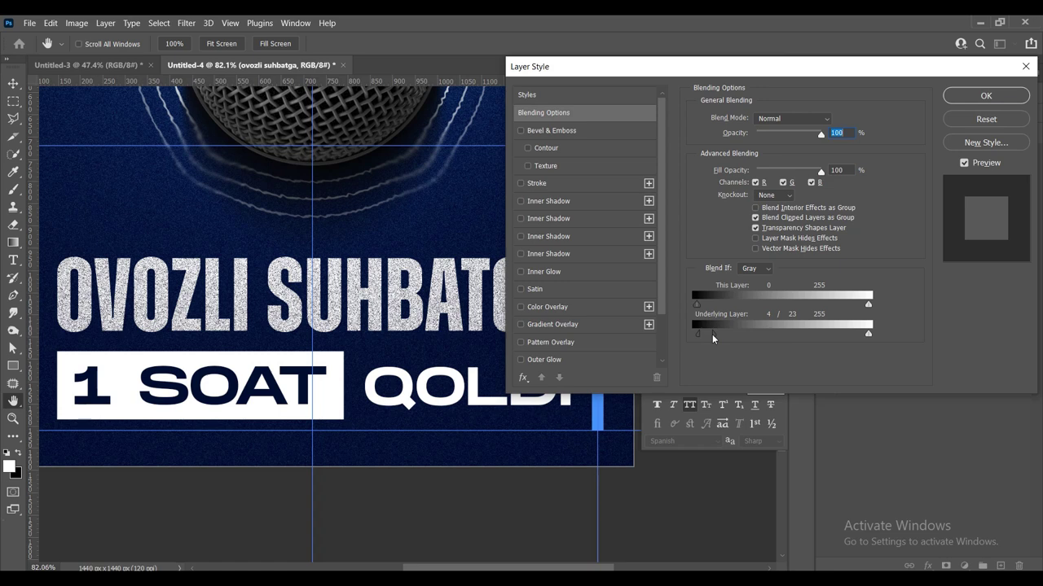
pyautogui.moveTo(711, 339)
pyautogui.mouseDown()
pyautogui.moveTo(692, 339)
pyautogui.moveTo(700, 339)
pyautogui.mouseUp()
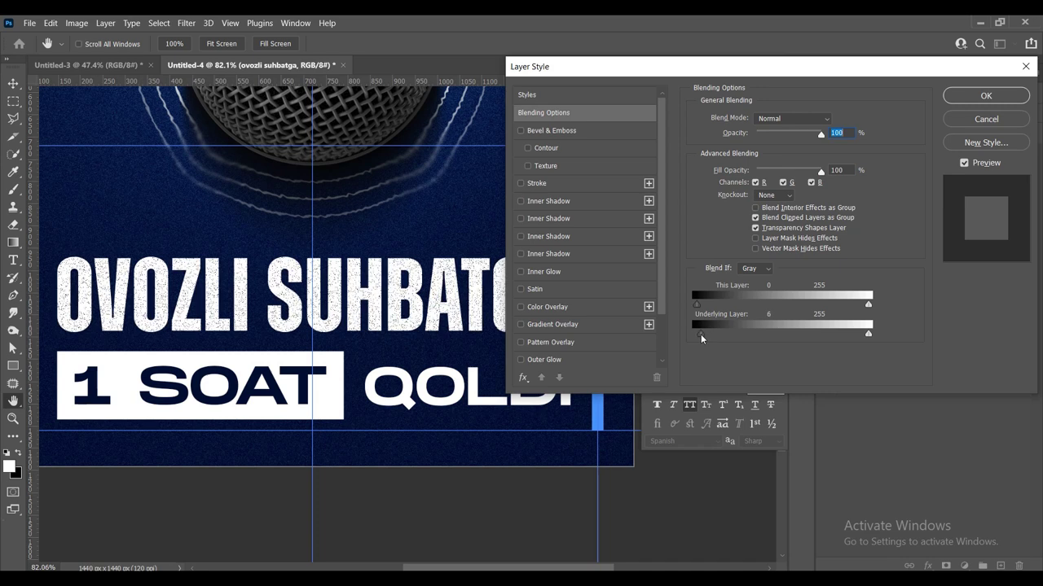
pyautogui.press('alt')
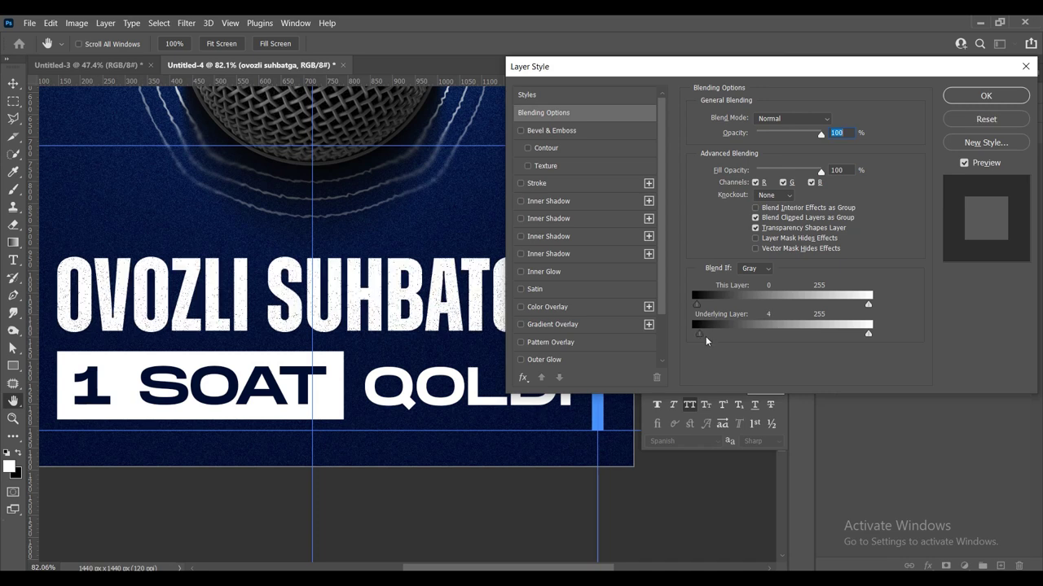
pyautogui.moveTo(703, 336); pyautogui.dragTo(714, 337)
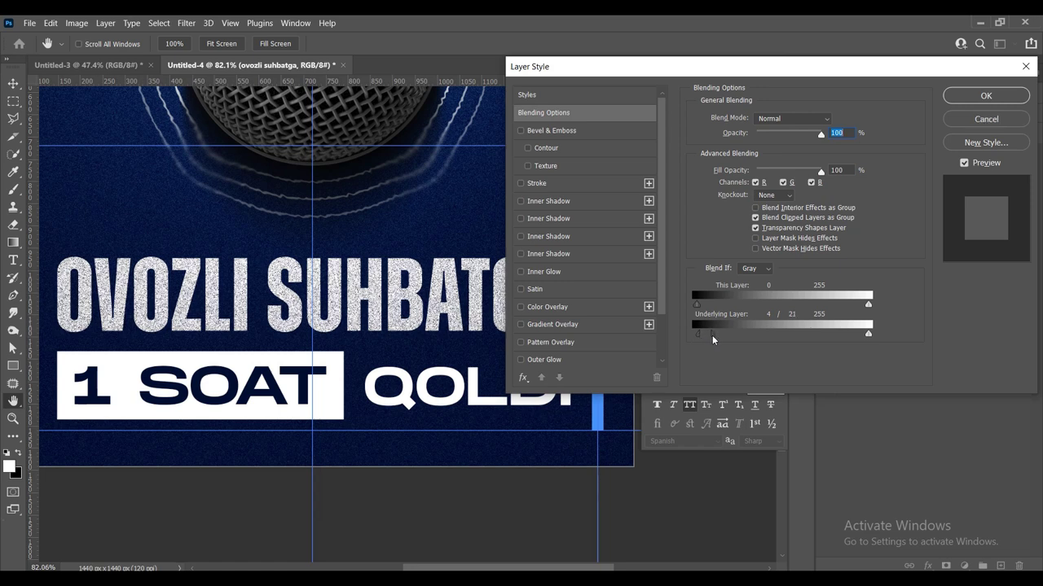
pyautogui.moveTo(713, 334)
pyautogui.mouseDown()
pyautogui.moveTo(698, 334)
pyautogui.moveTo(712, 334)
pyautogui.mouseUp()
pyautogui.press('Return')
pyautogui.press('Return')
pyautogui.press('Return')
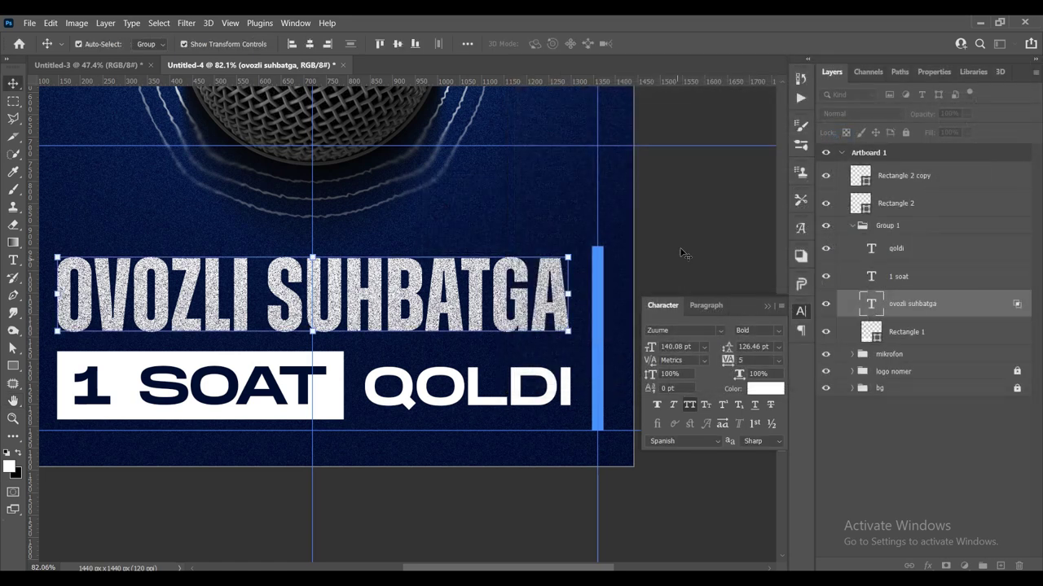
# Give the QOLDI text a speckled texture by Alt-splitting its Underlying Layer black slider.
pyautogui.click(961, 249)
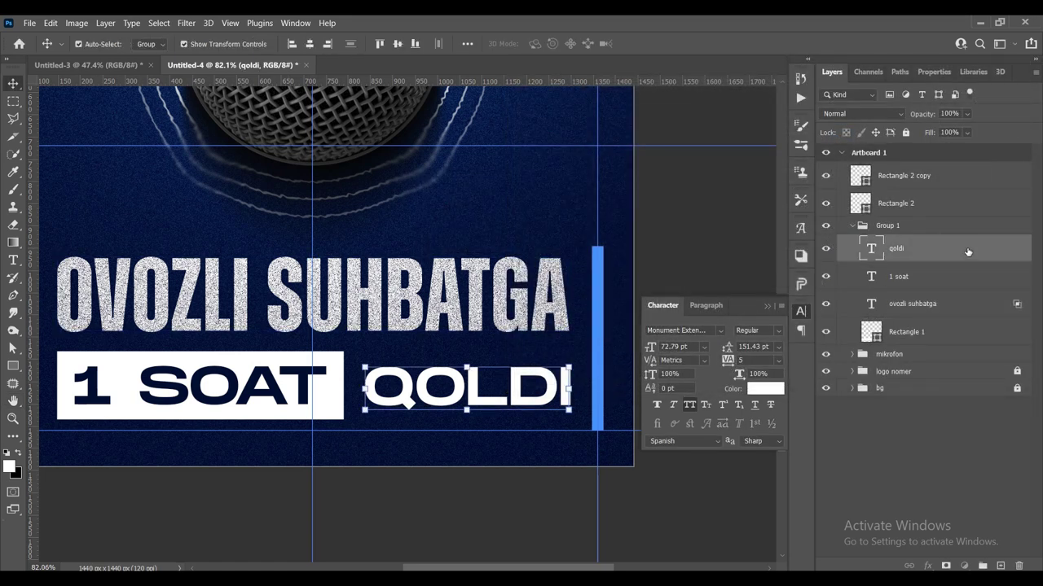
pyautogui.doubleClick(921, 316)
pyautogui.moveTo(701, 333); pyautogui.dragTo(701, 333)
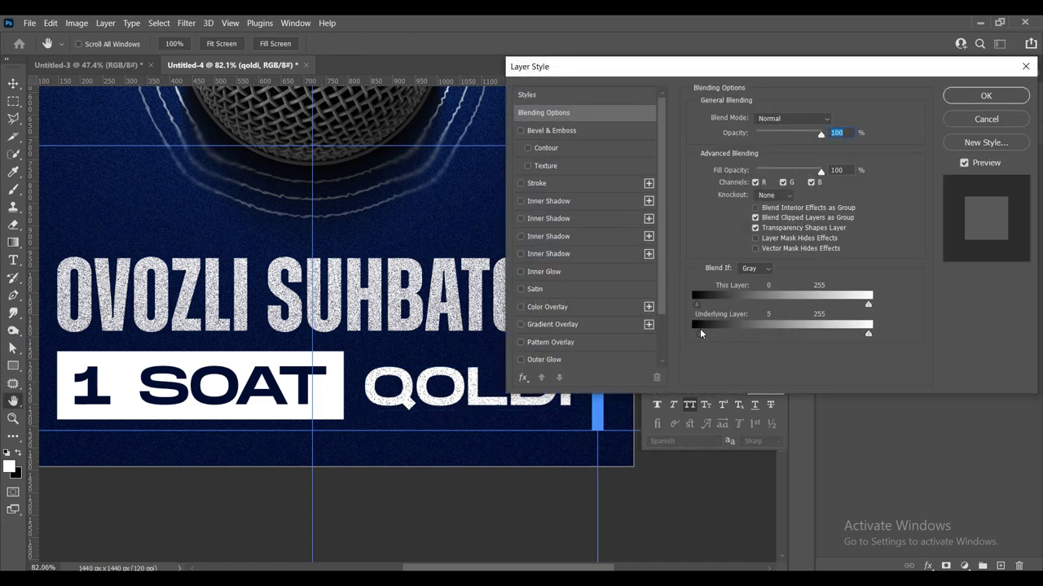
pyautogui.moveTo(702, 332); pyautogui.dragTo(714, 334)
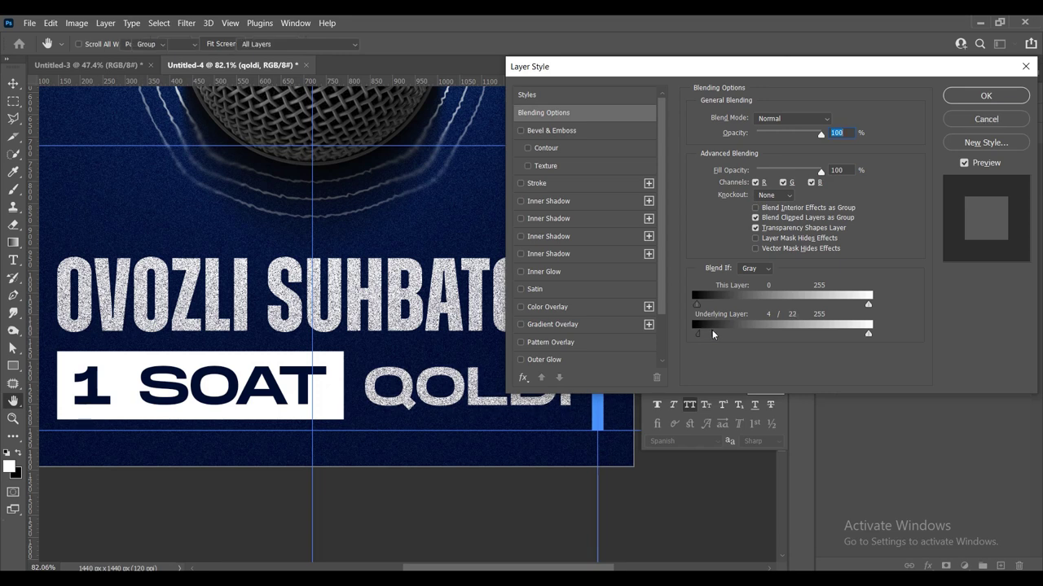
pyautogui.press('Return')
# Blend the white Rectangle 1 box with a split Underlying Layer black slider.
pyautogui.hscroll(-3, 583, 348)
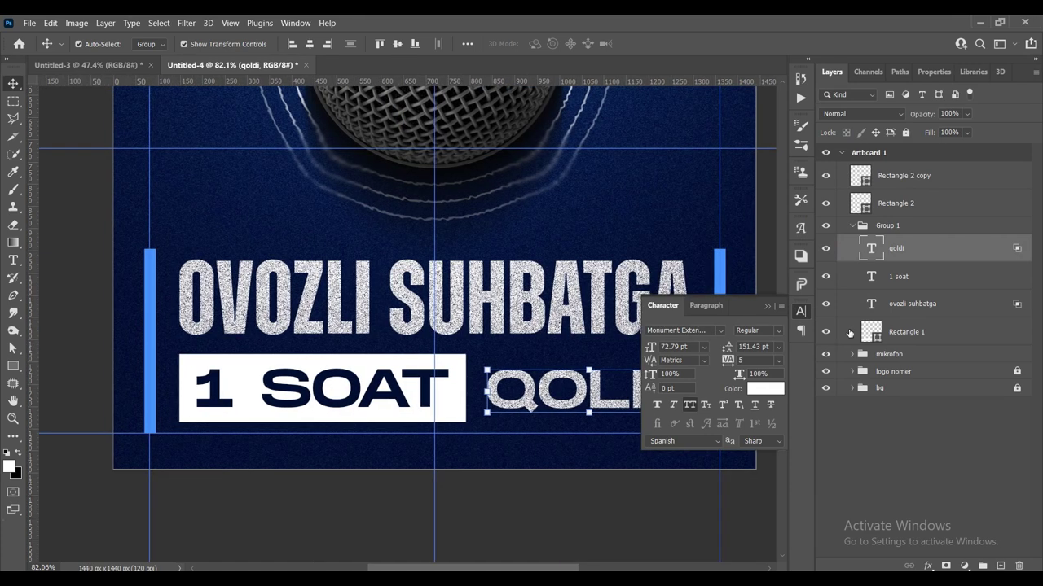
pyautogui.click(963, 336)
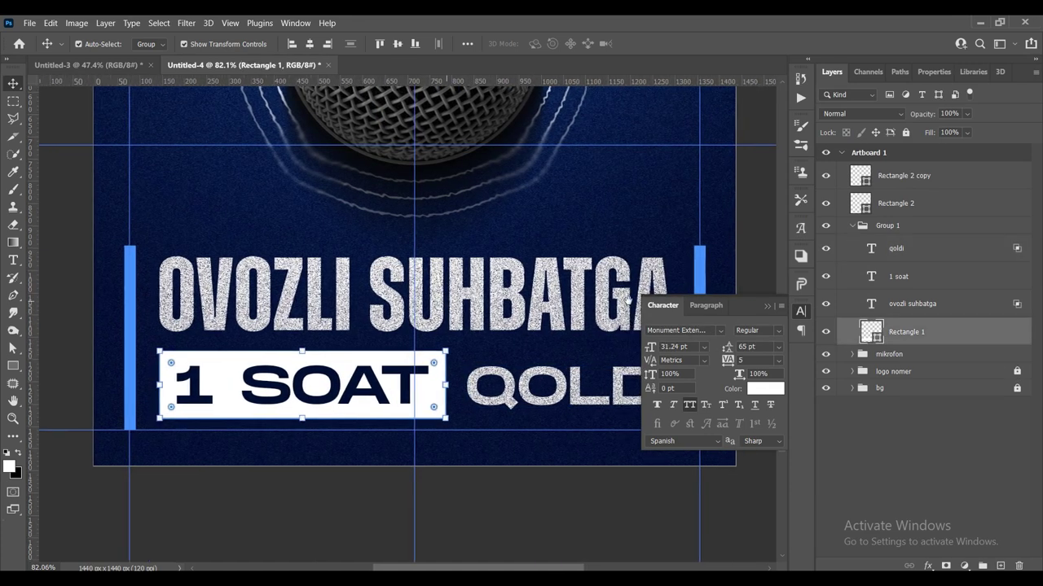
pyautogui.doubleClick(948, 336)
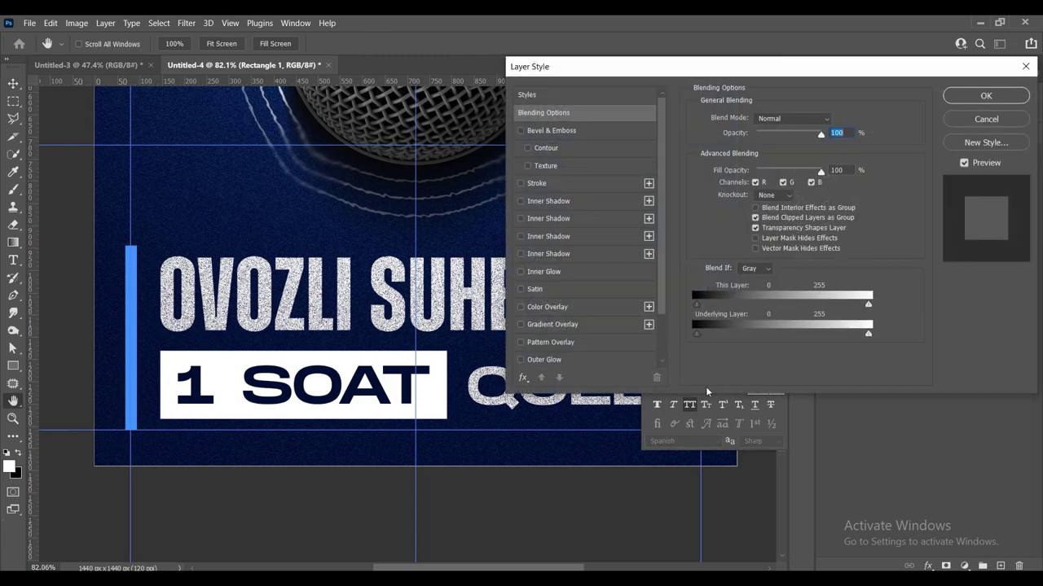
pyautogui.moveTo(697, 334); pyautogui.dragTo(698, 334)
pyautogui.keyDown('alt'); pyautogui.moveTo(699, 335); pyautogui.dragTo(711, 334); pyautogui.keyUp('alt')
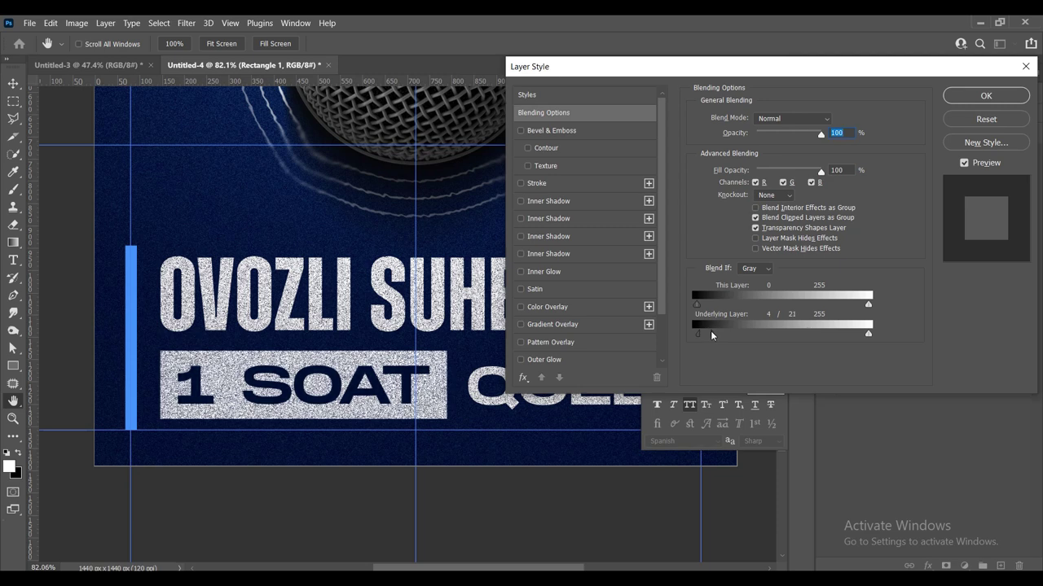
pyautogui.press('Return')
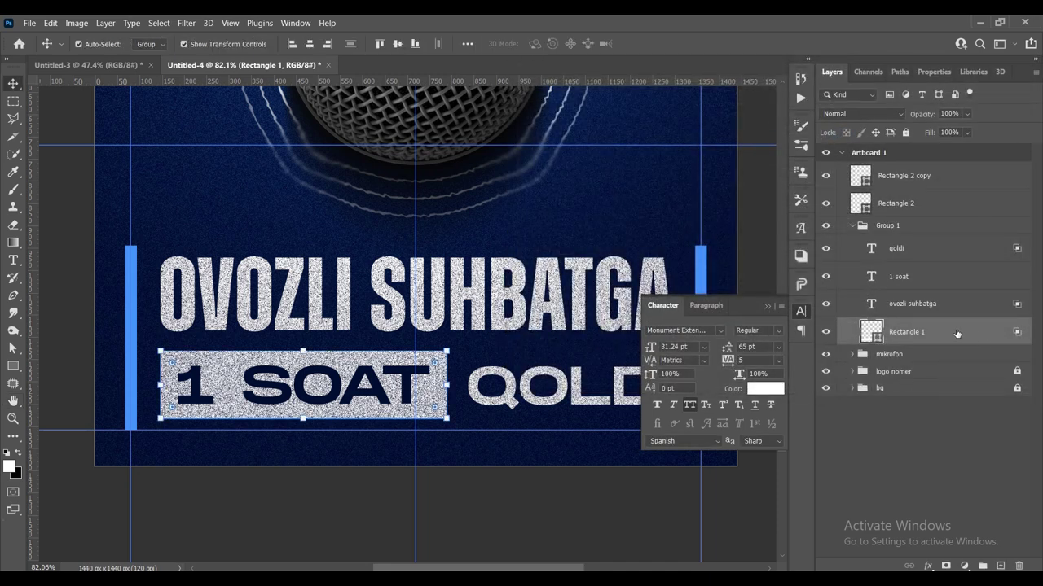
# Narrow the white box's Blend If range to 4/15, then select Rectangle 2 and its copy.
pyautogui.doubleClick(896, 320)
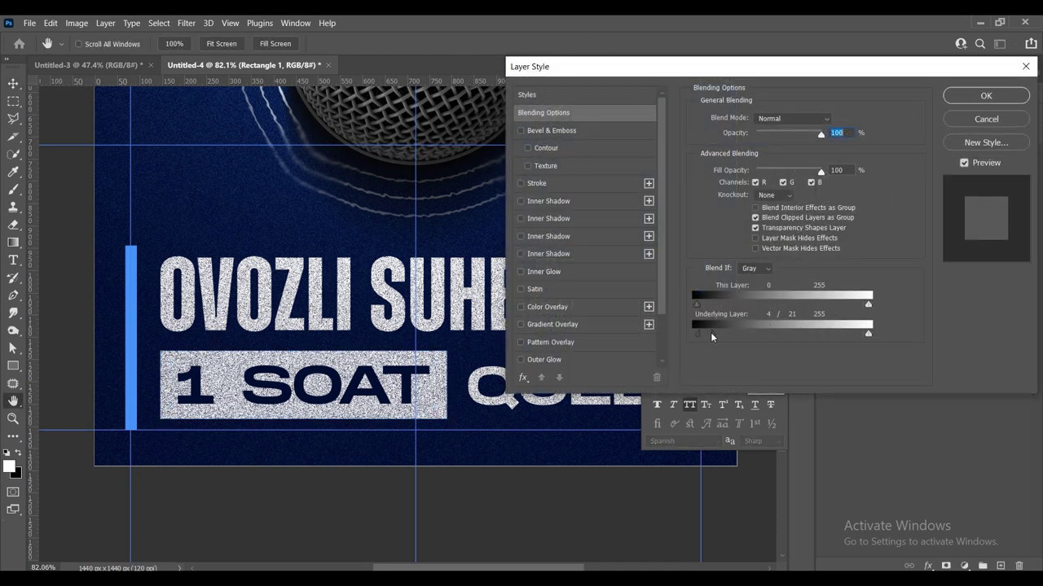
pyautogui.moveTo(710, 332); pyautogui.dragTo(707, 334)
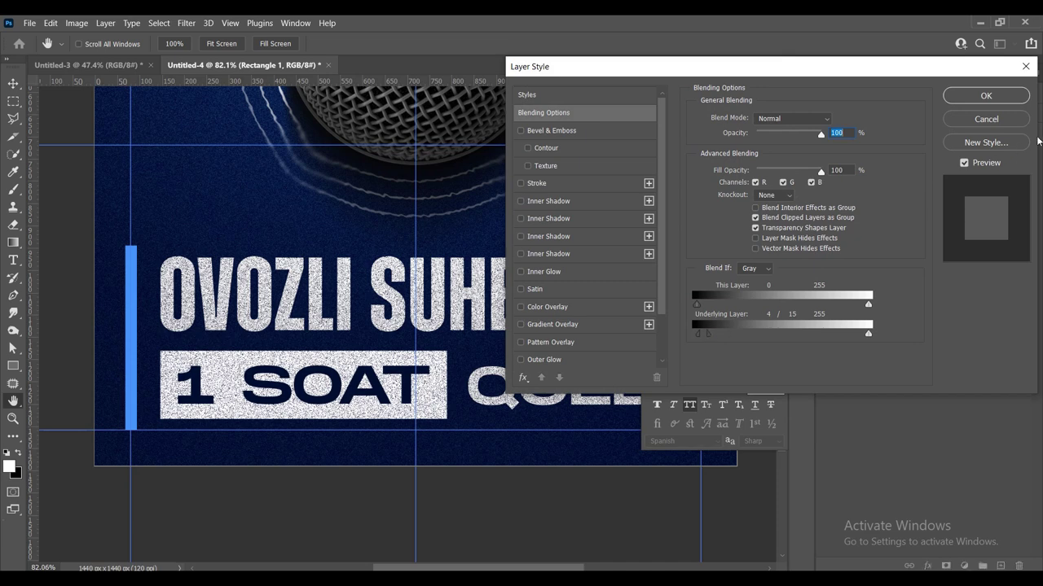
pyautogui.click(986, 96)
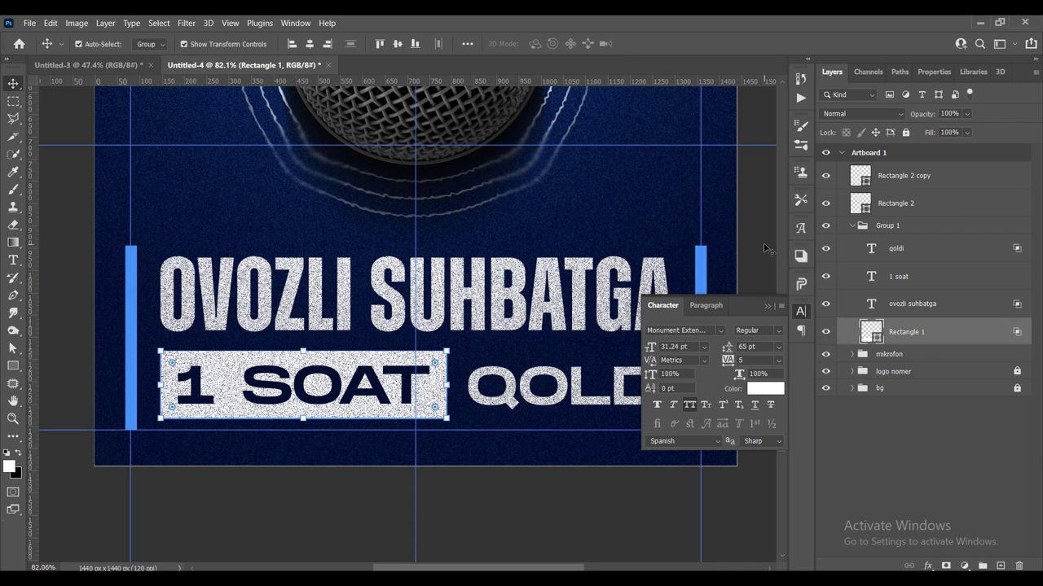
pyautogui.click(982, 202)
pyautogui.keyDown('shift'); pyautogui.click(961, 179); pyautogui.keyUp('shift')
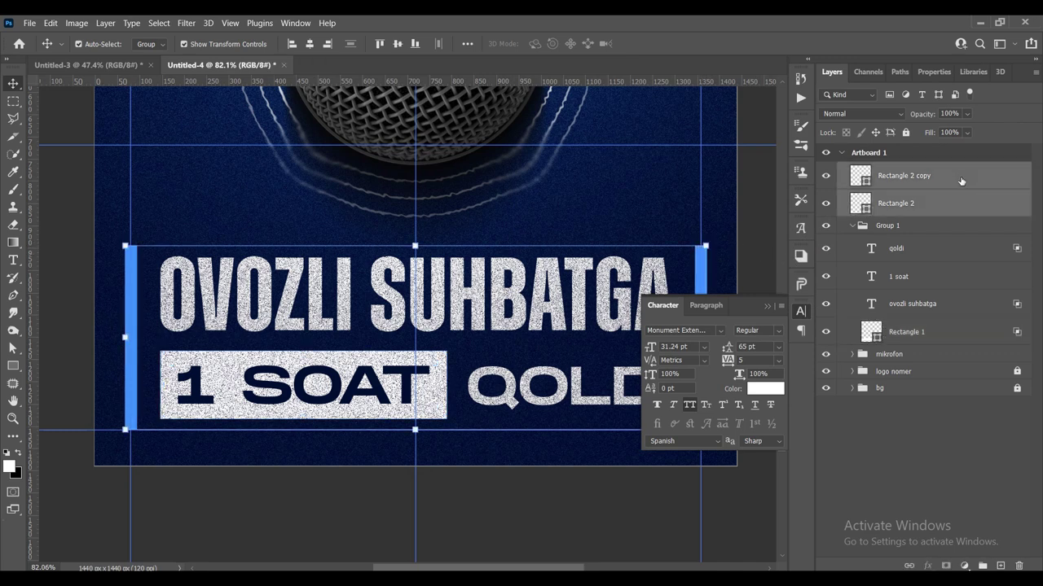
# Merge the two blue bars and Alt-split their Underlying Layer Blend If slider.
pyautogui.hotkey('ctrl', 'e')
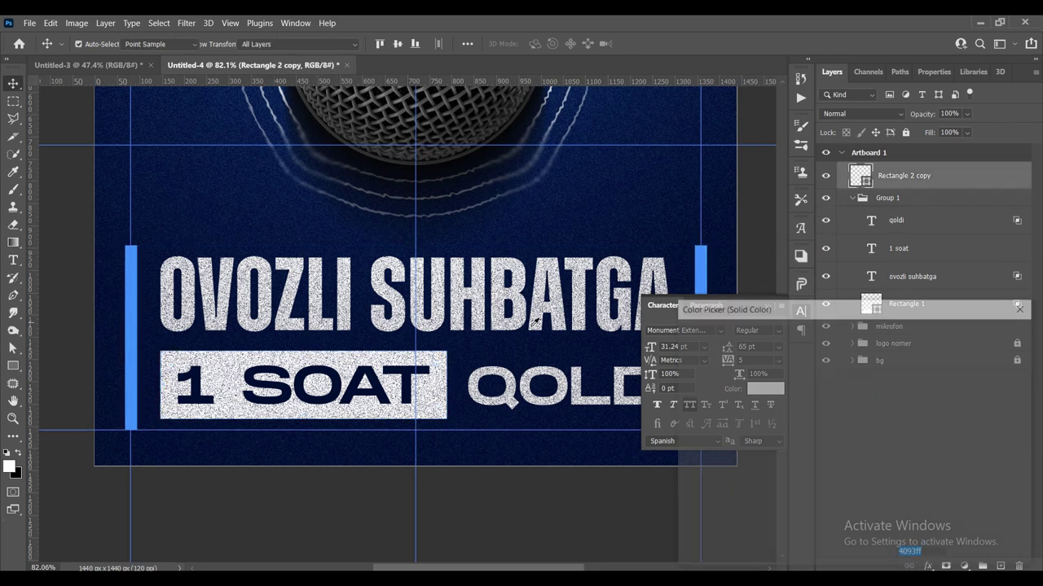
pyautogui.click(456, 444)
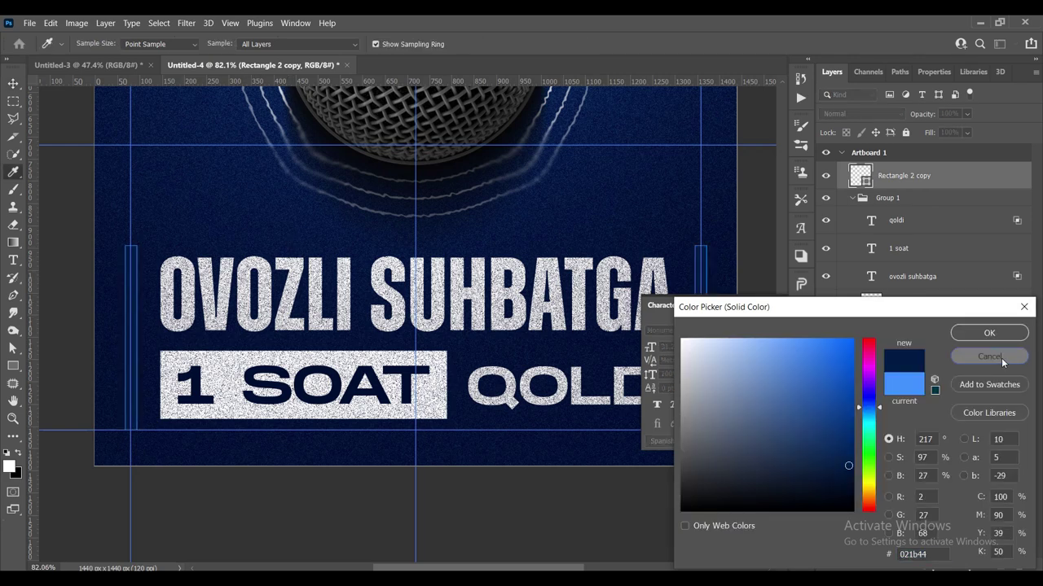
pyautogui.click(1003, 363)
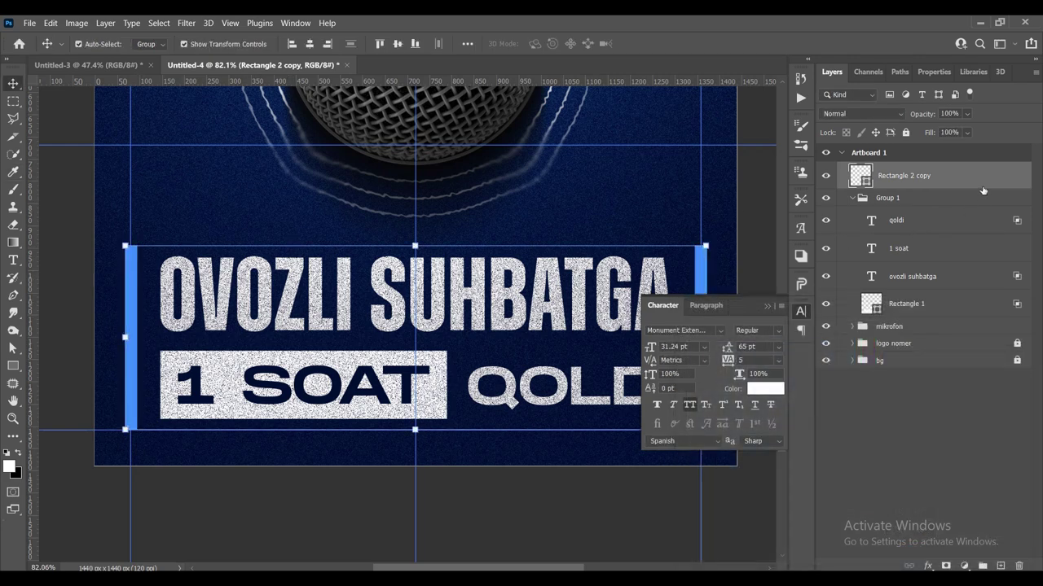
pyautogui.doubleClick(937, 175)
pyautogui.moveTo(703, 335); pyautogui.dragTo(714, 334)
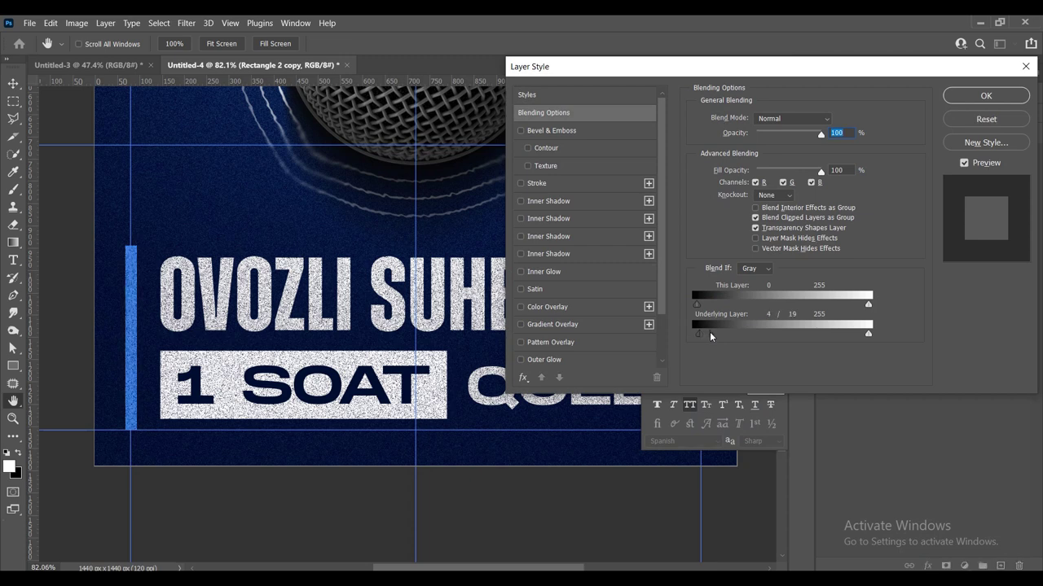
pyautogui.moveTo(714, 334); pyautogui.dragTo(716, 334)
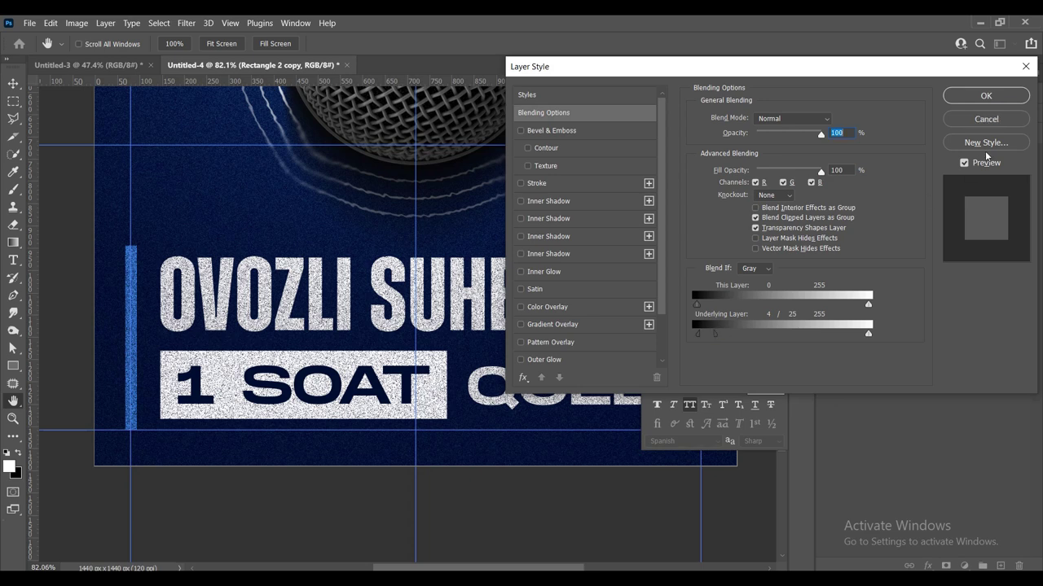
pyautogui.click(986, 95)
# Collapse the character panel and review the design, selecting and deselecting the microphone group.
pyautogui.scroll(-3, 736, 312)
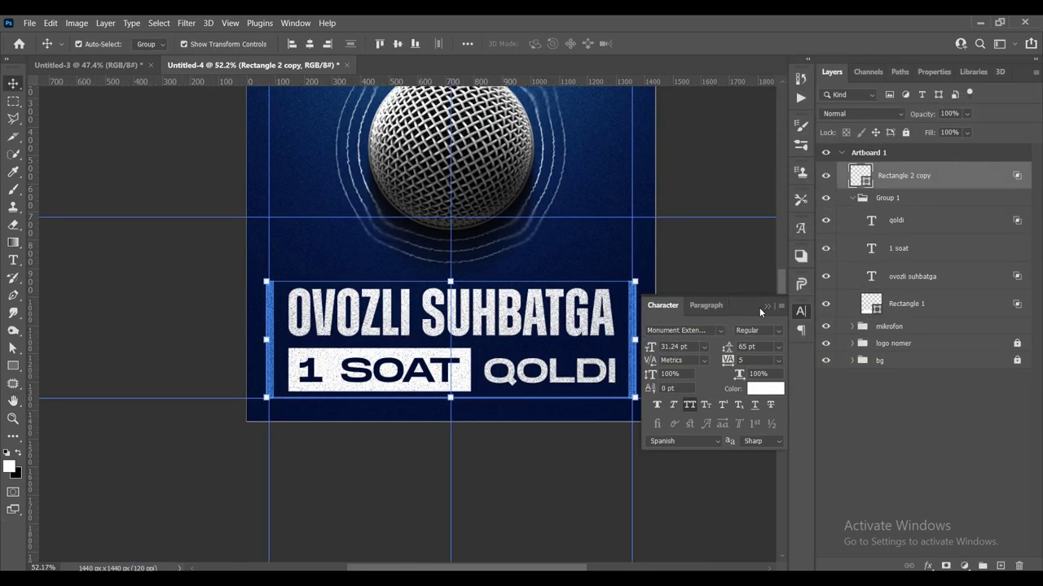
pyautogui.click(766, 307)
pyautogui.click(684, 293)
pyautogui.scroll(-2, 659, 302)
pyautogui.scroll(1, 545, 303)
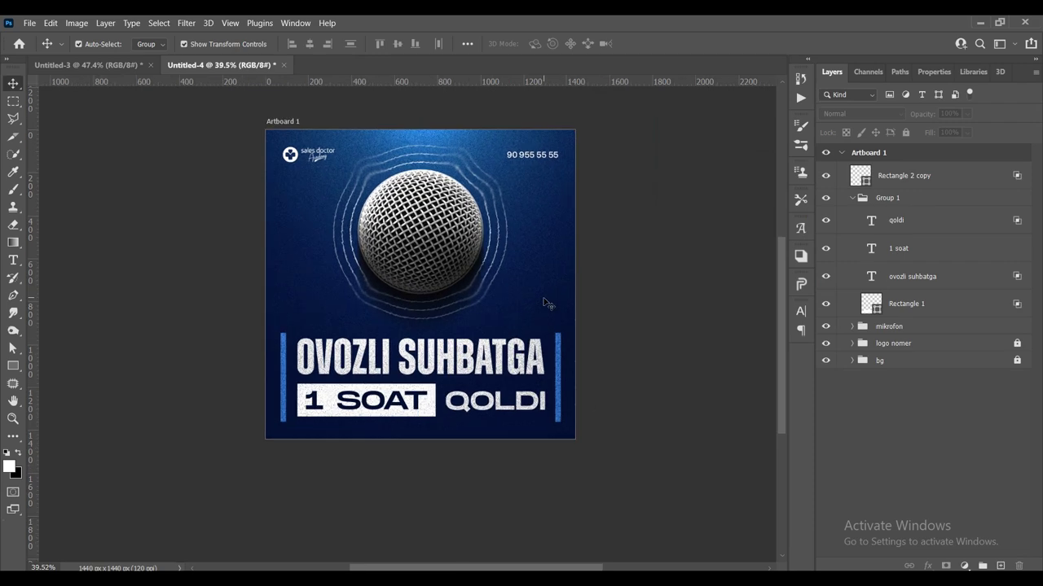
pyautogui.click(448, 269)
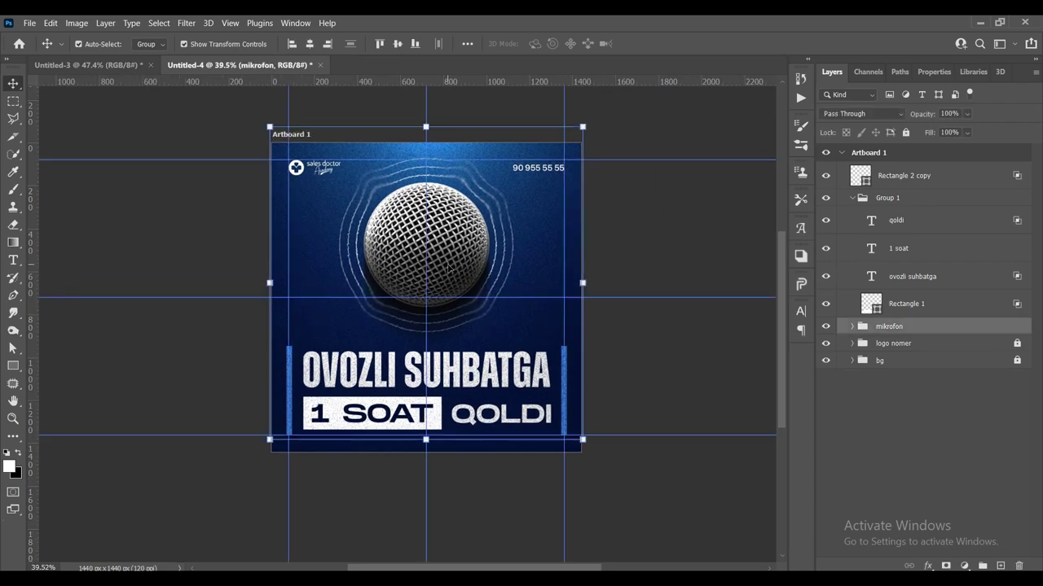
pyautogui.click(652, 229)
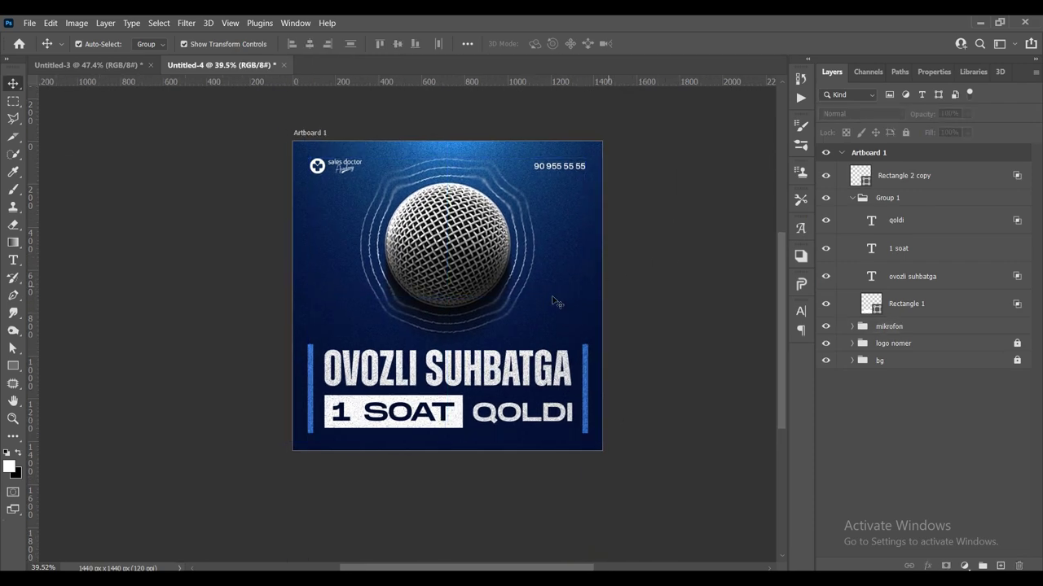
pyautogui.scroll(1, 554, 301)
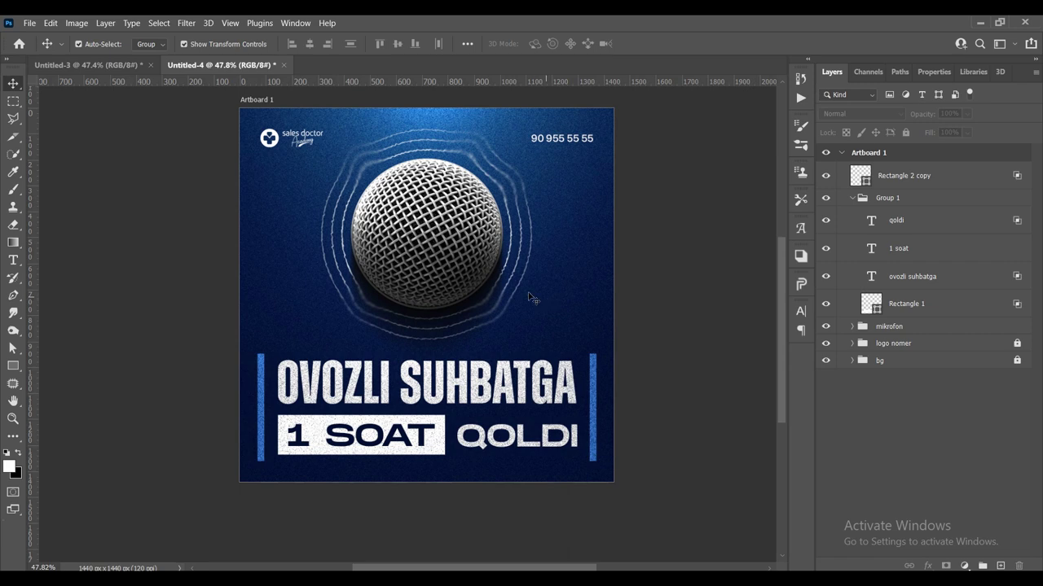
pyautogui.click(364, 233)
pyautogui.click(672, 199)
# Select the merged bars layer, collapse Group 1 and drag the layer upward.
pyautogui.scroll(1, 386, 326)
pyautogui.click(945, 176)
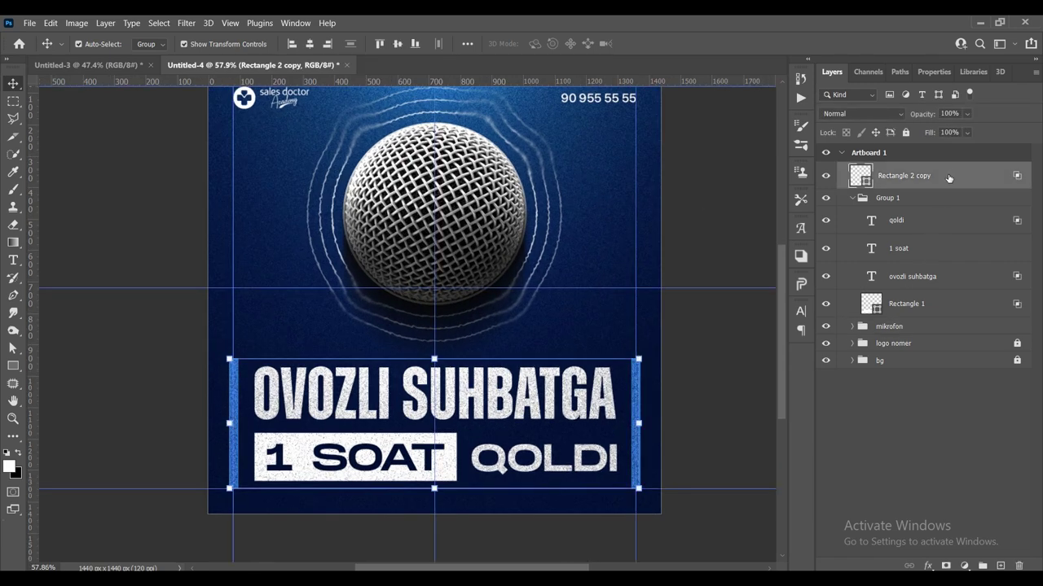
pyautogui.click(852, 198)
pyautogui.moveTo(937, 197); pyautogui.dragTo(939, 185)
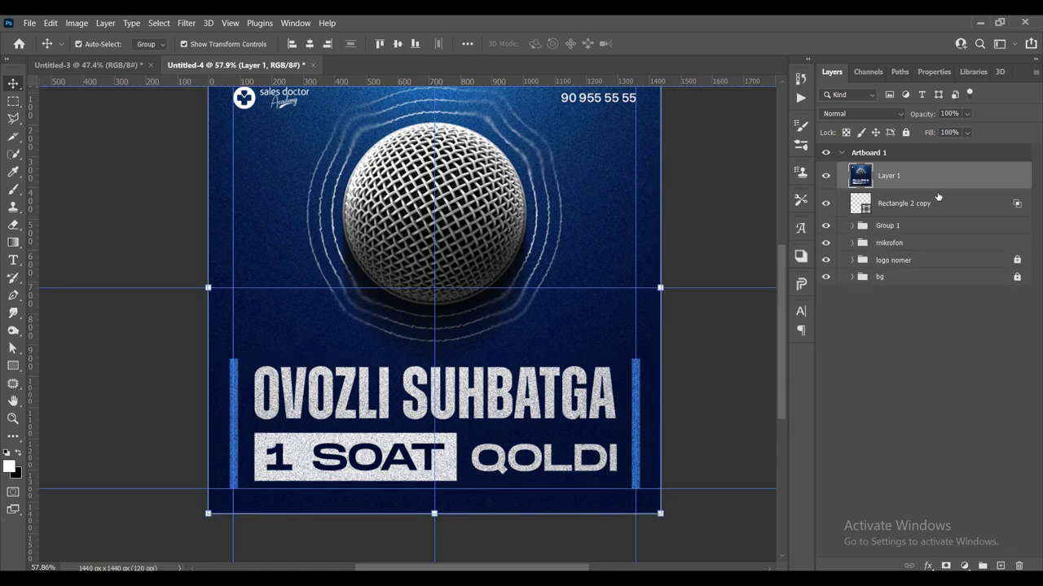
# Stamp all visible layers into a new layer and rename it camera raw.
pyautogui.hotkey('ctrl', 'z')
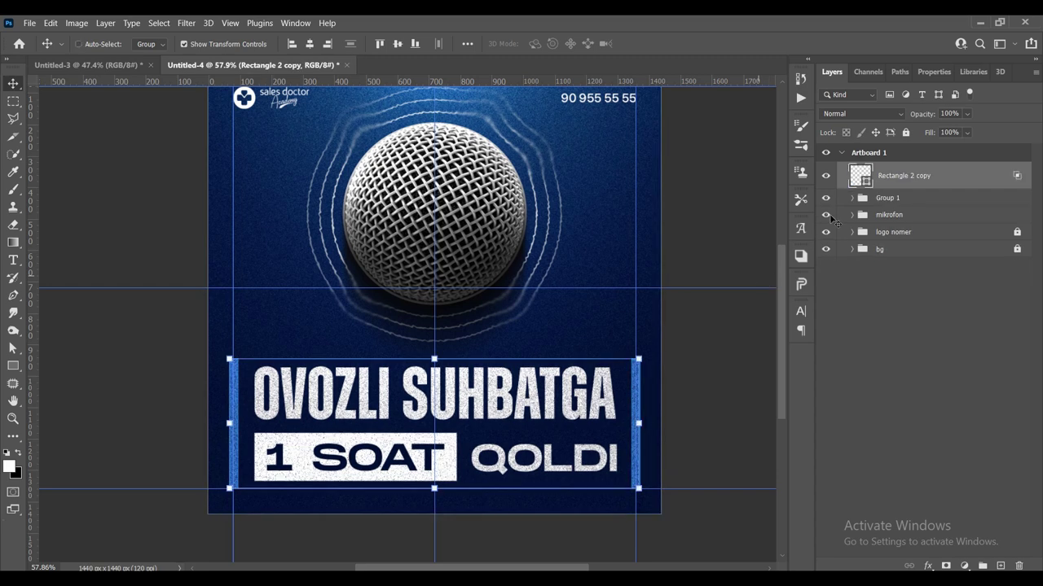
pyautogui.hotkey('ctrl', 'z')
pyautogui.hotkey('ctrl', 'shift', 'alt', 'e')
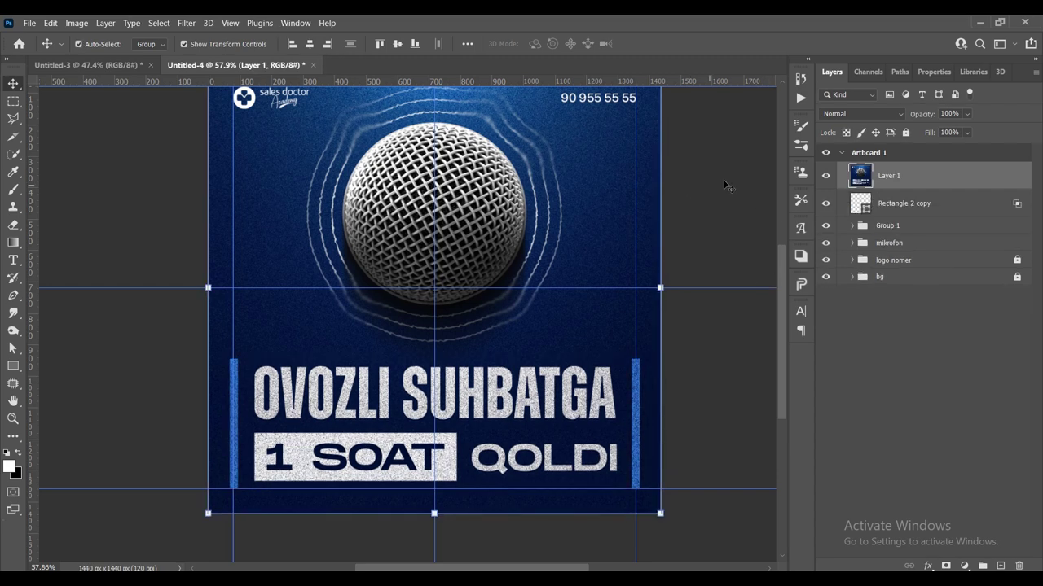
pyautogui.hotkey('ctrl', '-')
pyautogui.click(890, 179)
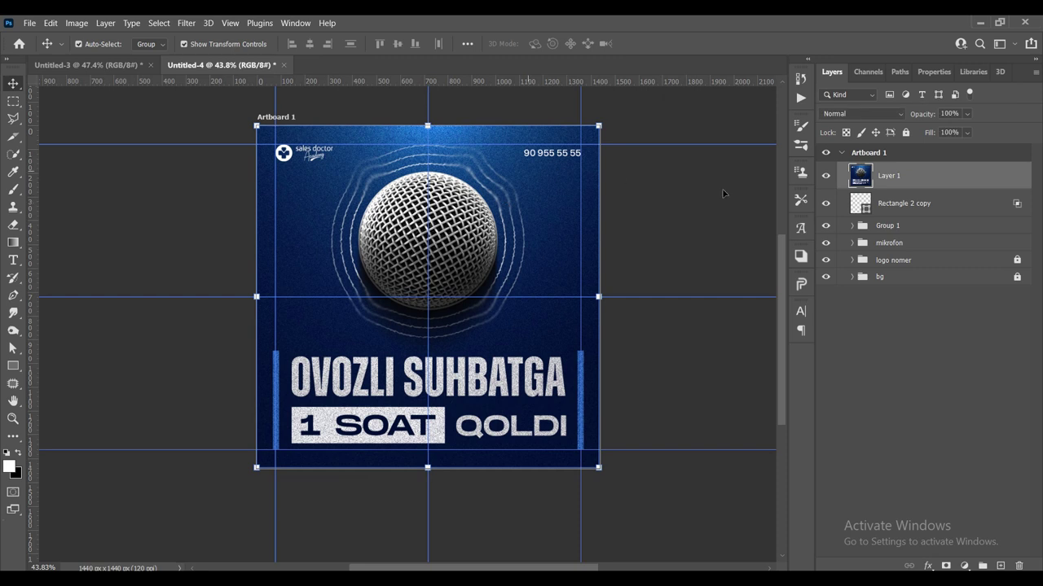
pyautogui.doubleClick(890, 176)
pyautogui.write('camera')
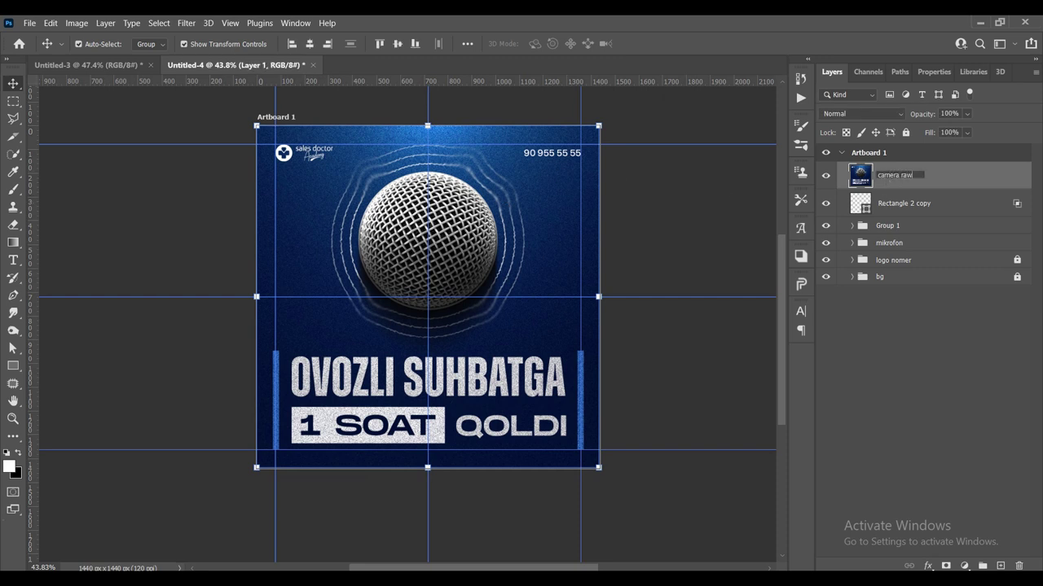
pyautogui.press('Return')
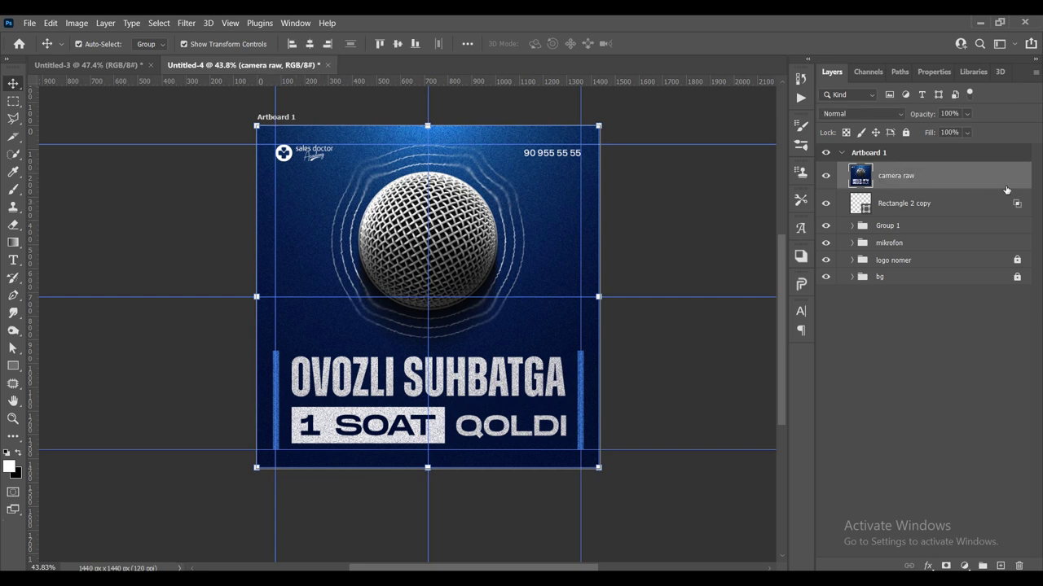
# Convert the camera raw layer into a smart object.
pyautogui.rightClick(998, 180)
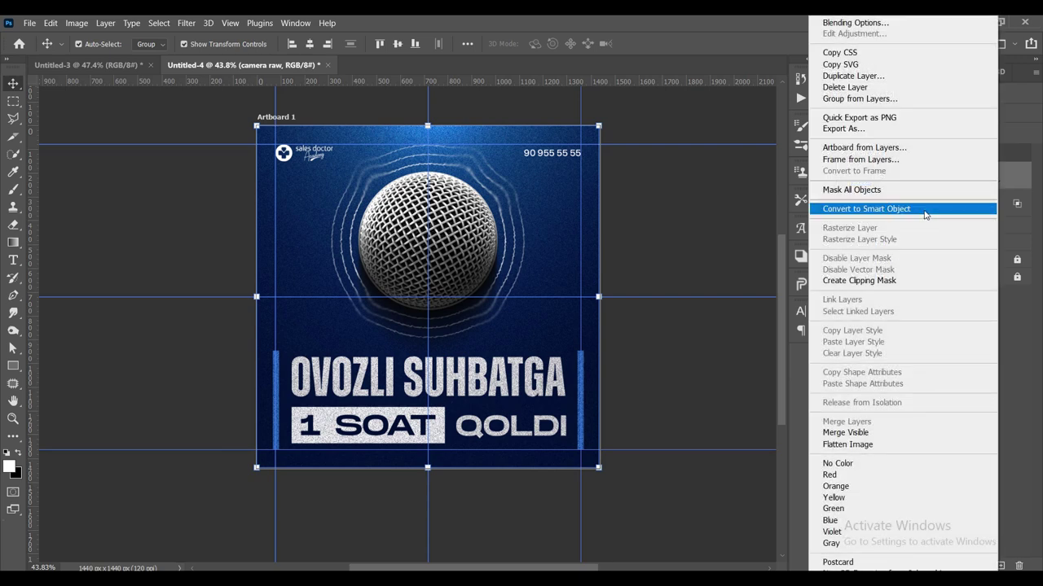
pyautogui.click(920, 210)
pyautogui.hotkey('ctrl', 't')
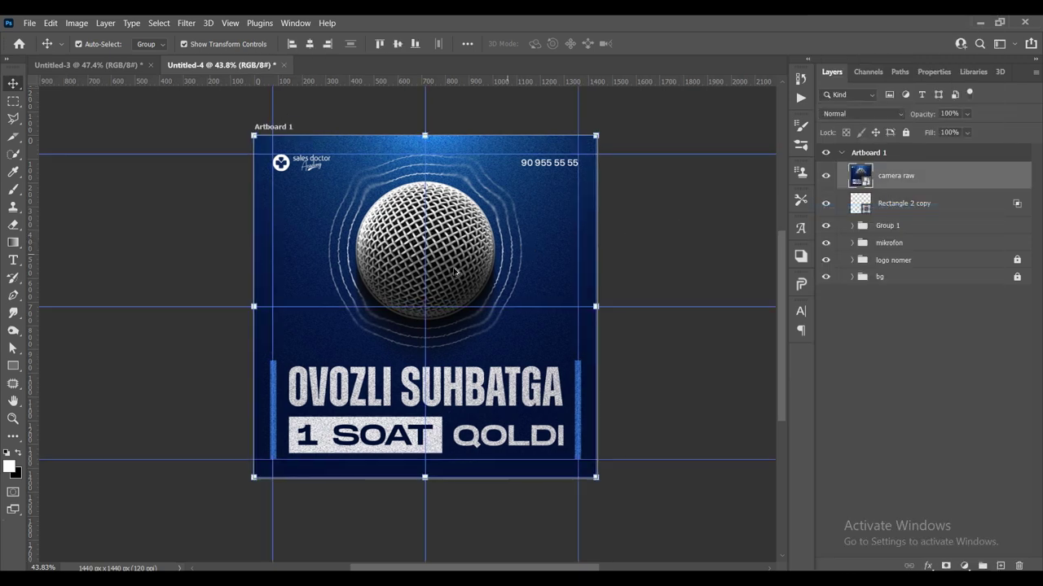
pyautogui.scroll(2, 440, 265)
pyautogui.click(187, 23)
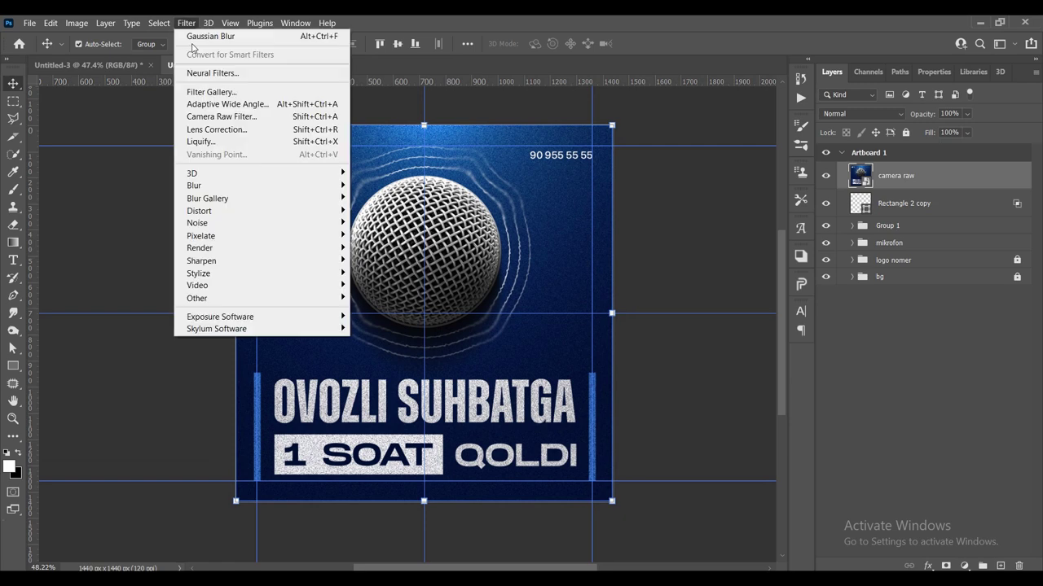
# In Camera Raw Filter, set Temperature -5, Contrast +25 and Exposure about +0.35.
pyautogui.click(231, 116)
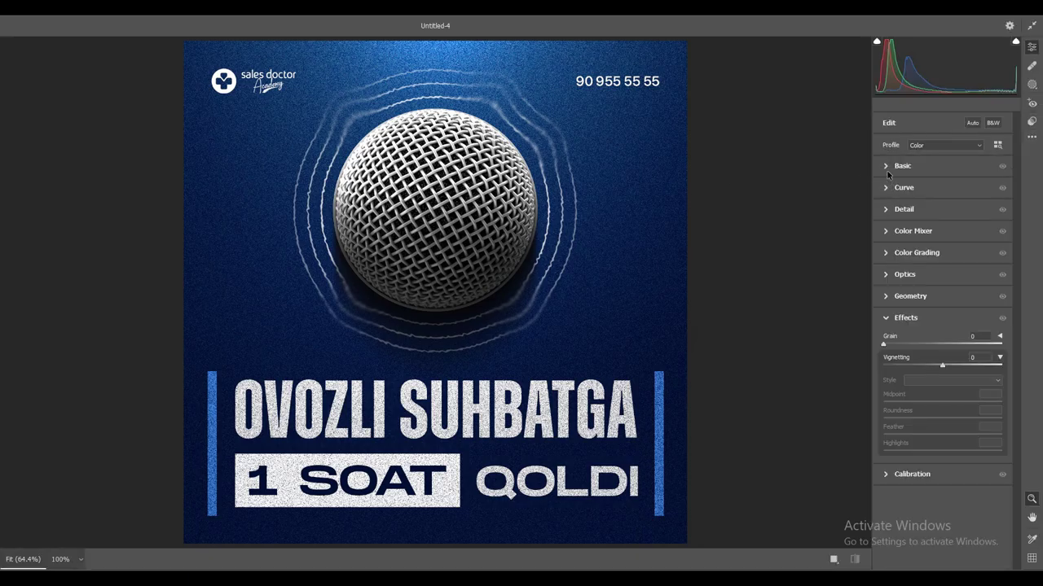
pyautogui.click(887, 168)
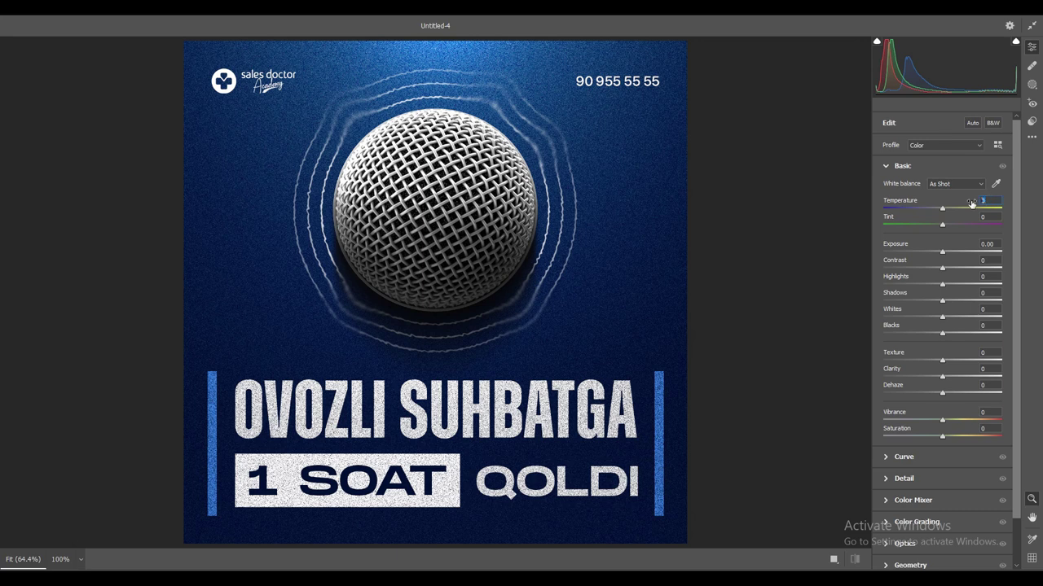
pyautogui.write('-5')
pyautogui.press('Up')
pyautogui.press('Up')
pyautogui.press('Down')
pyautogui.press('Down')
pyautogui.write('25')
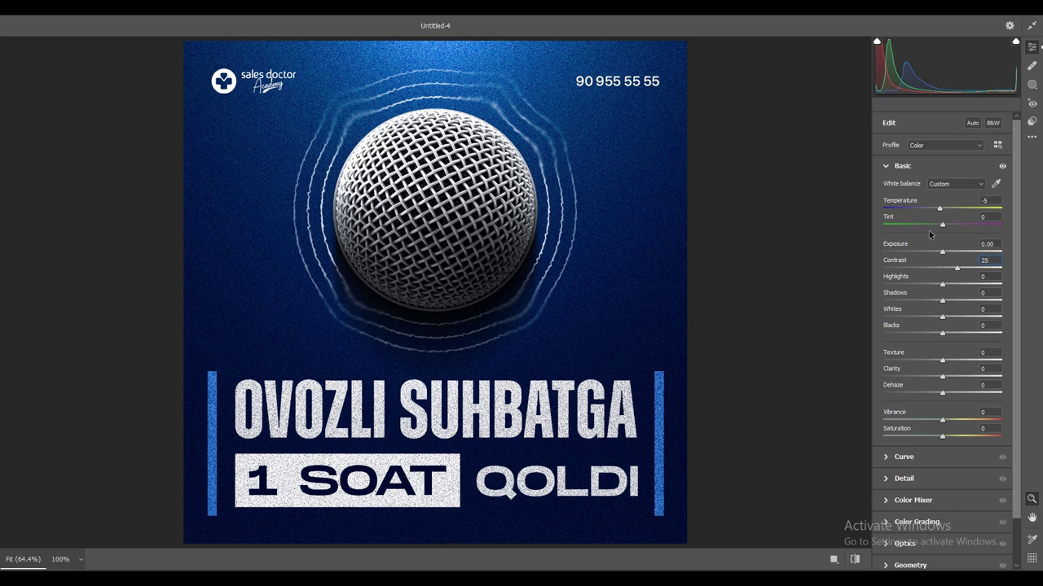
pyautogui.click(947, 251)
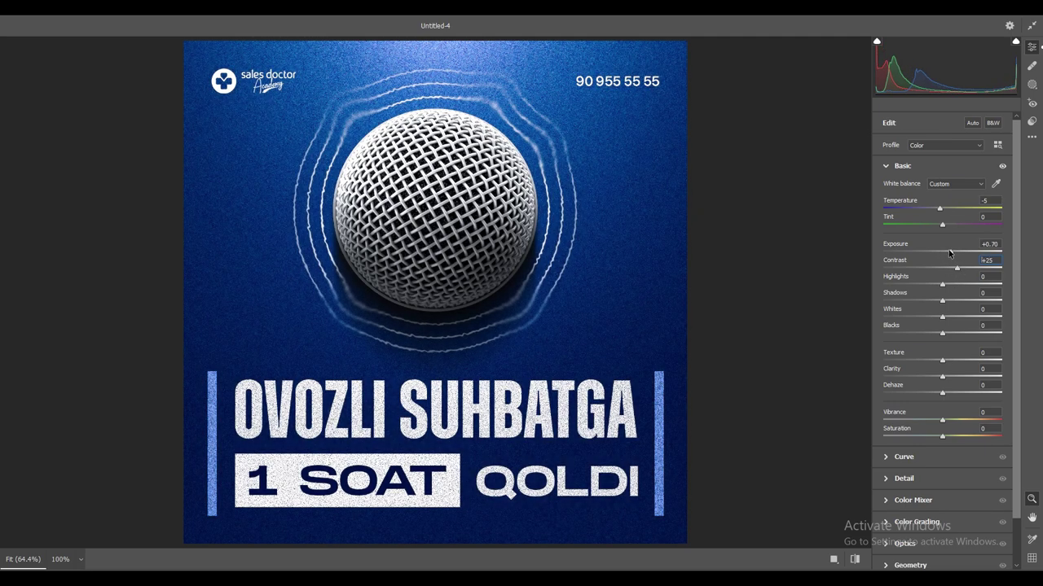
pyautogui.moveTo(946, 252); pyautogui.dragTo(941, 247)
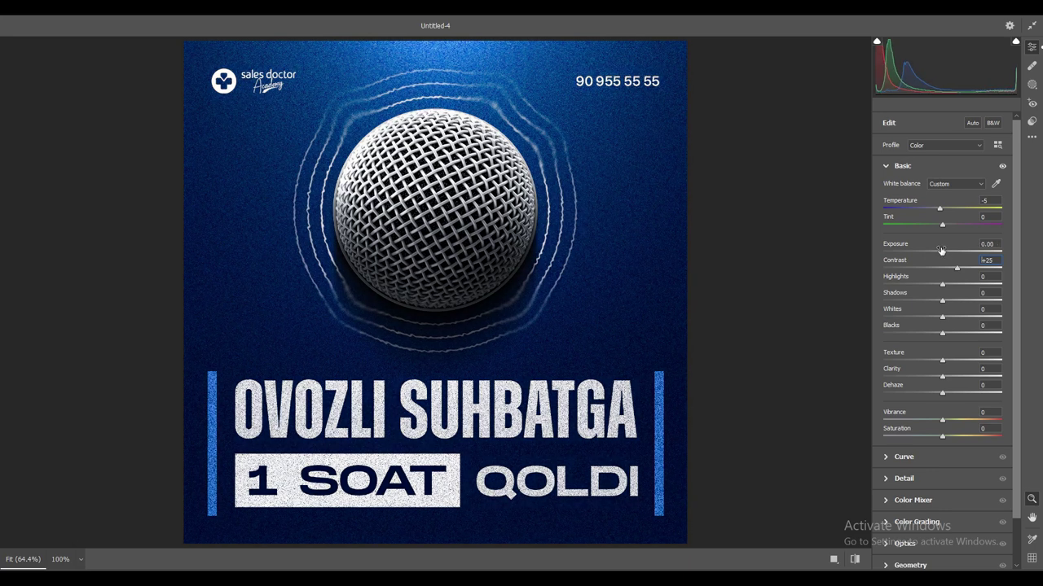
# Set Highlights +15, Shadows -19, Texture +10 and Clarity +10.
pyautogui.click(985, 277)
pyautogui.moveTo(942, 301); pyautogui.dragTo(931, 303)
pyautogui.write('+15')
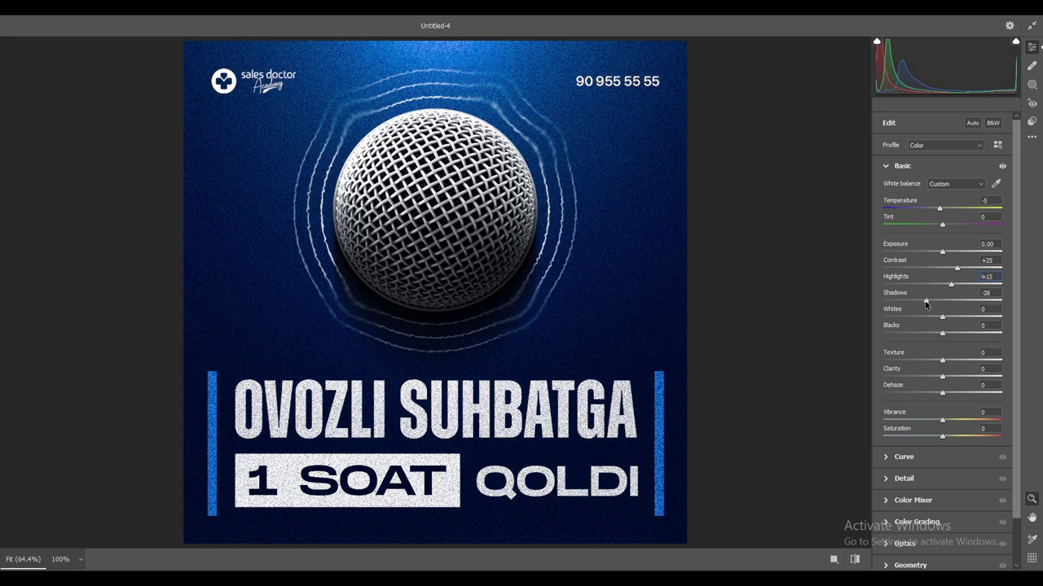
pyautogui.moveTo(930, 303); pyautogui.dragTo(932, 303)
pyautogui.click(984, 353)
pyautogui.click(984, 369)
pyautogui.write('15')
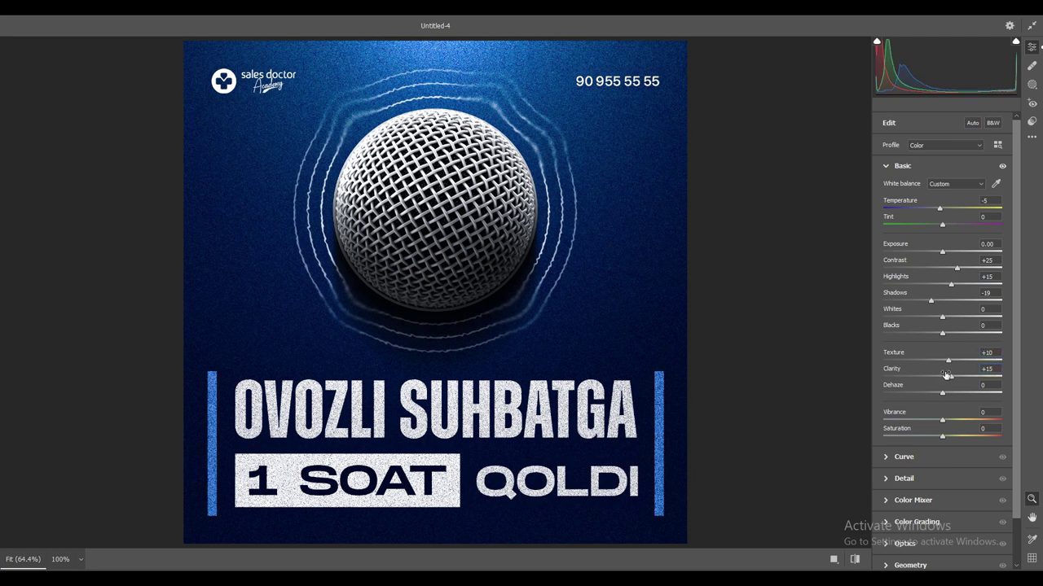
pyautogui.click(987, 369)
pyautogui.write('10')
pyautogui.press('Tab')
pyautogui.write('10')
# Settle Dehaze at +6 after previewing its extremes, and lower Vibrance to -3.
pyautogui.moveTo(948, 393); pyautogui.dragTo(872, 406)
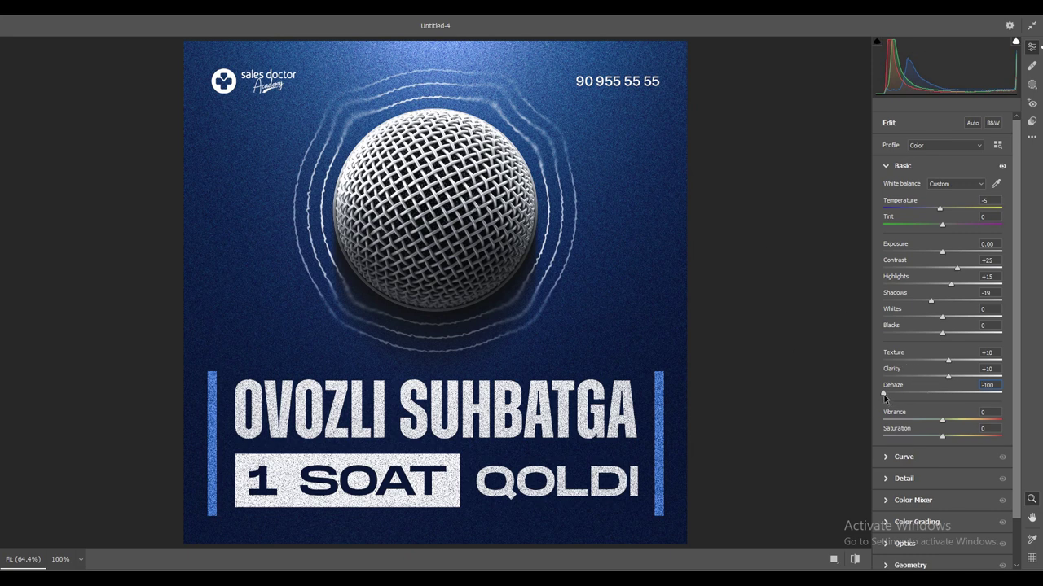
pyautogui.moveTo(883, 394); pyautogui.dragTo(1038, 396)
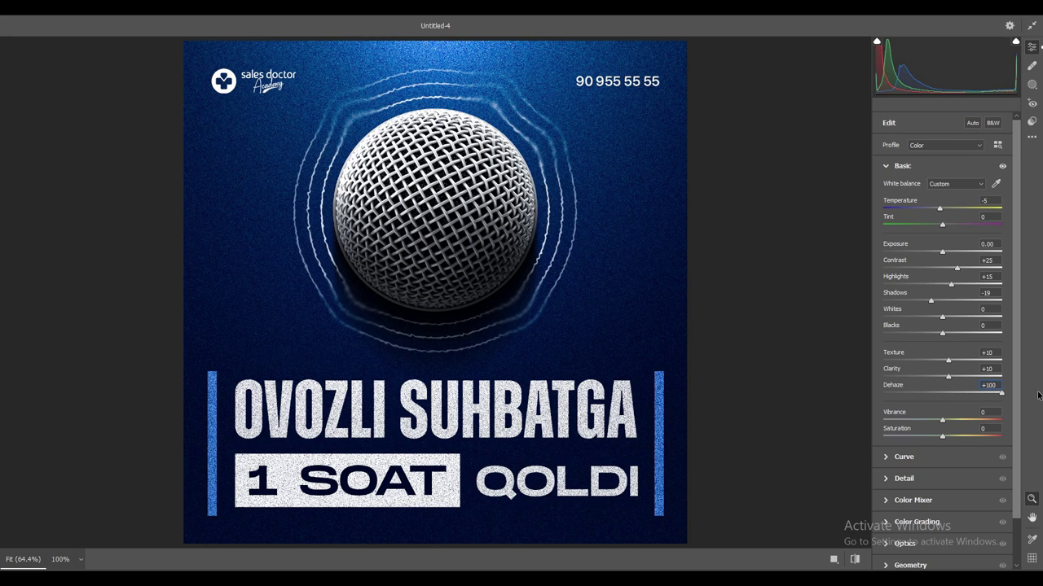
pyautogui.moveTo(1039, 395); pyautogui.dragTo(946, 405)
pyautogui.moveTo(942, 420); pyautogui.dragTo(941, 422)
pyautogui.scroll(-1, 937, 472)
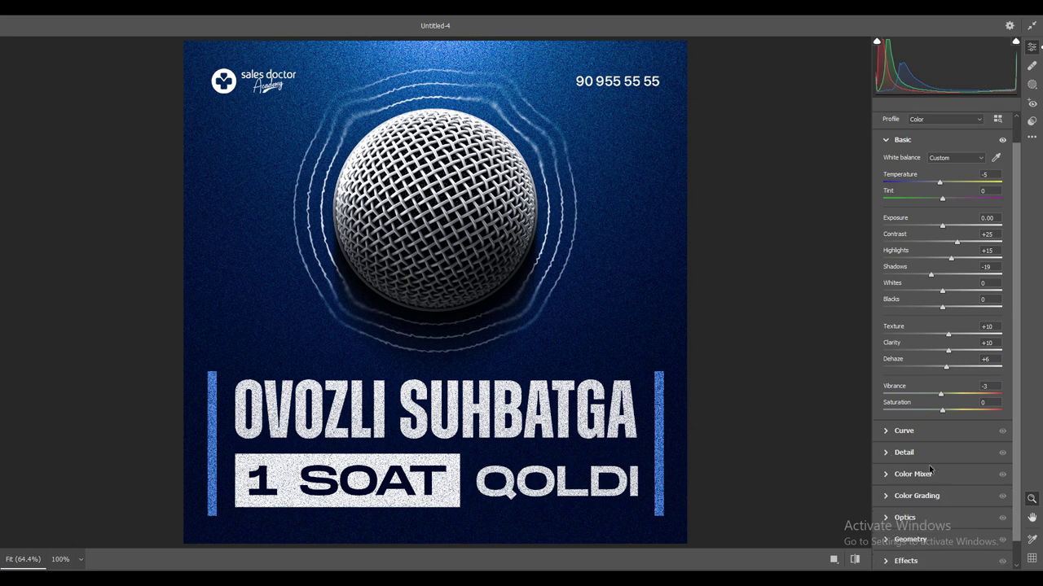
# Set Noise Reduction to 5 and tint the Color Grading midtones blue, slightly darkened.
pyautogui.click(885, 454)
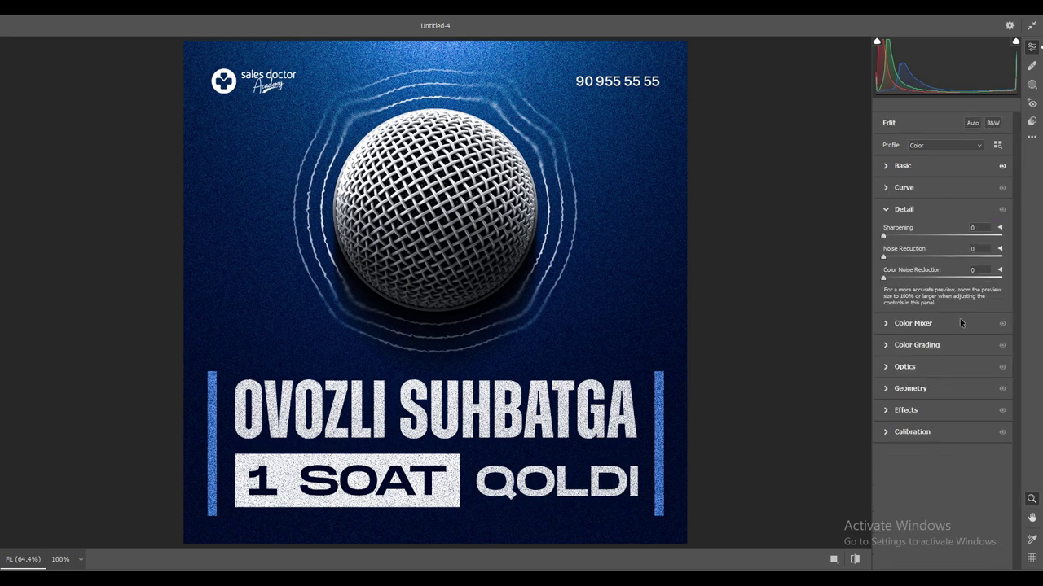
pyautogui.click(970, 248)
pyautogui.write('5')
pyautogui.click(886, 345)
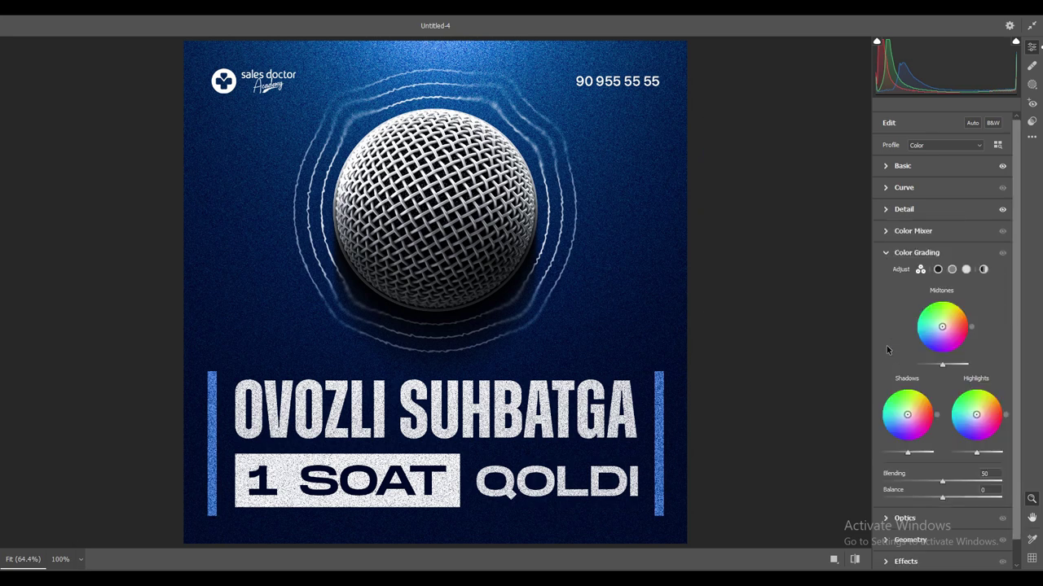
pyautogui.moveTo(941, 328); pyautogui.dragTo(942, 326)
pyautogui.moveTo(942, 326); pyautogui.dragTo(941, 328)
pyautogui.moveTo(941, 328); pyautogui.dragTo(940, 326)
pyautogui.moveTo(943, 365); pyautogui.dragTo(956, 365)
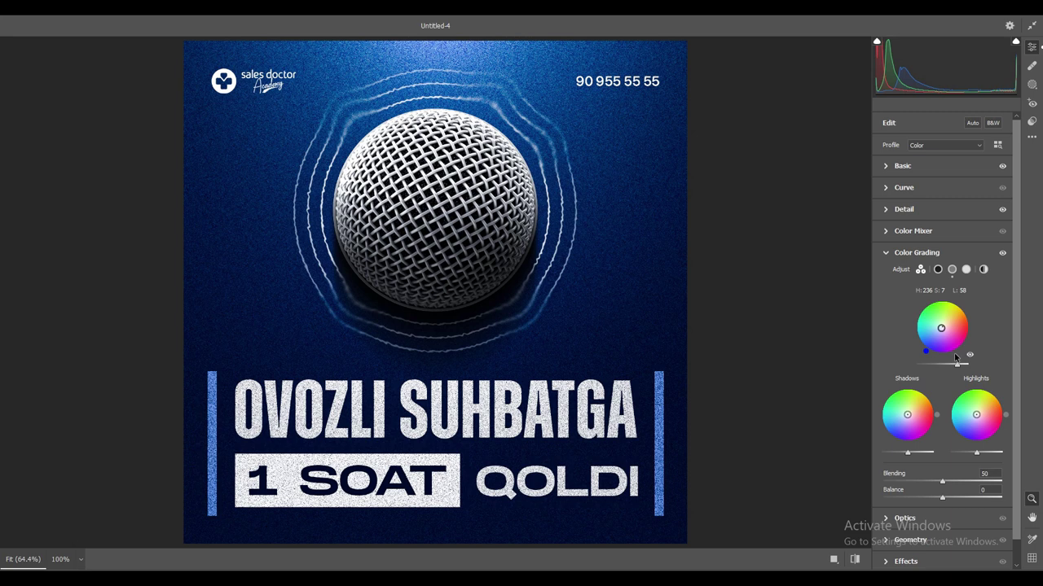
pyautogui.moveTo(954, 361); pyautogui.dragTo(945, 365)
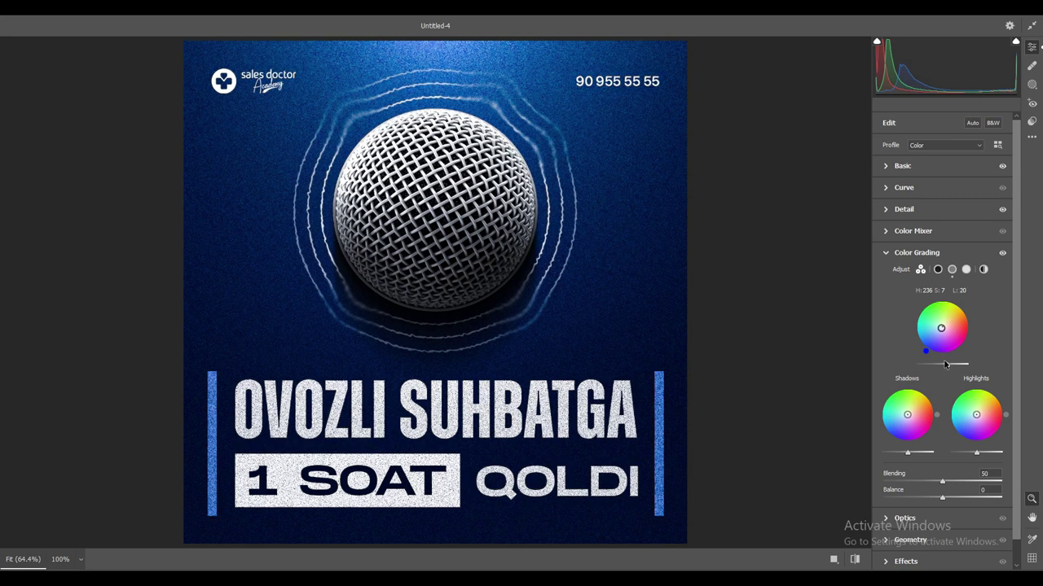
# Tint the shadows blue (hue 198, saturation 13) and the highlights slightly blue.
pyautogui.moveTo(906, 415); pyautogui.dragTo(906, 416)
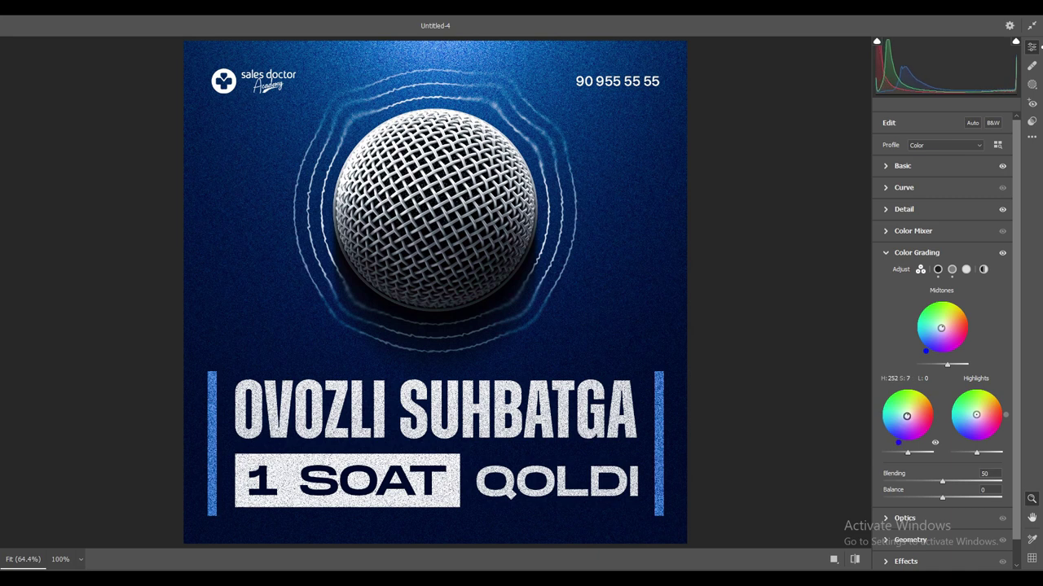
pyautogui.moveTo(908, 453); pyautogui.dragTo(903, 451)
pyautogui.moveTo(903, 451); pyautogui.dragTo(902, 450)
pyautogui.moveTo(976, 415); pyautogui.dragTo(972, 417)
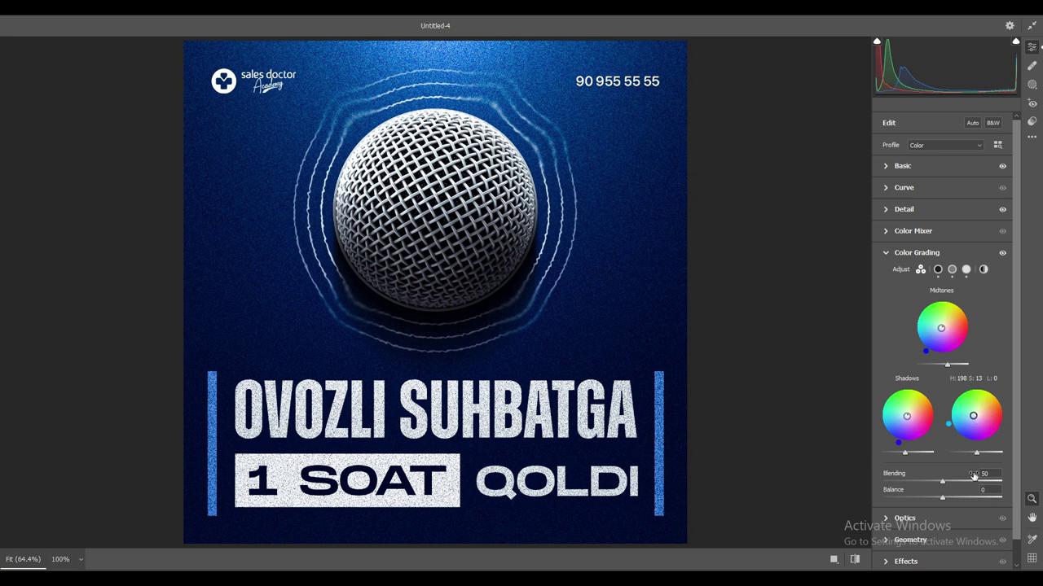
pyautogui.moveTo(976, 453); pyautogui.dragTo(990, 456)
pyautogui.moveTo(989, 455); pyautogui.dragTo(981, 456)
# Set the colour grade Blending to 70 and Balance to +20.
pyautogui.moveTo(943, 481)
pyautogui.mouseDown()
pyautogui.moveTo(914, 483)
pyautogui.moveTo(966, 483)
pyautogui.moveTo(951, 498)
pyautogui.mouseUp()
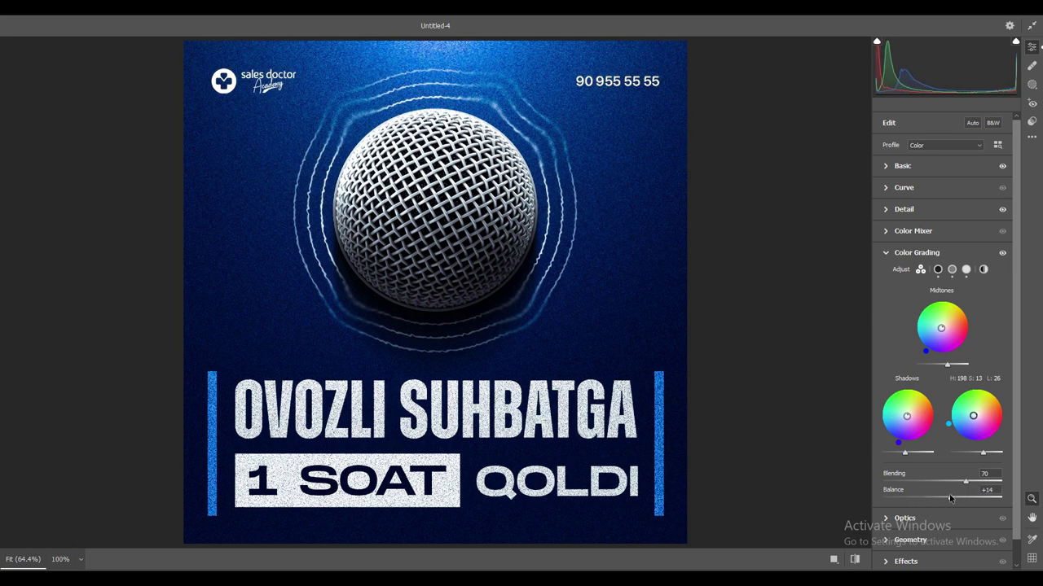
pyautogui.moveTo(951, 498); pyautogui.dragTo(956, 499)
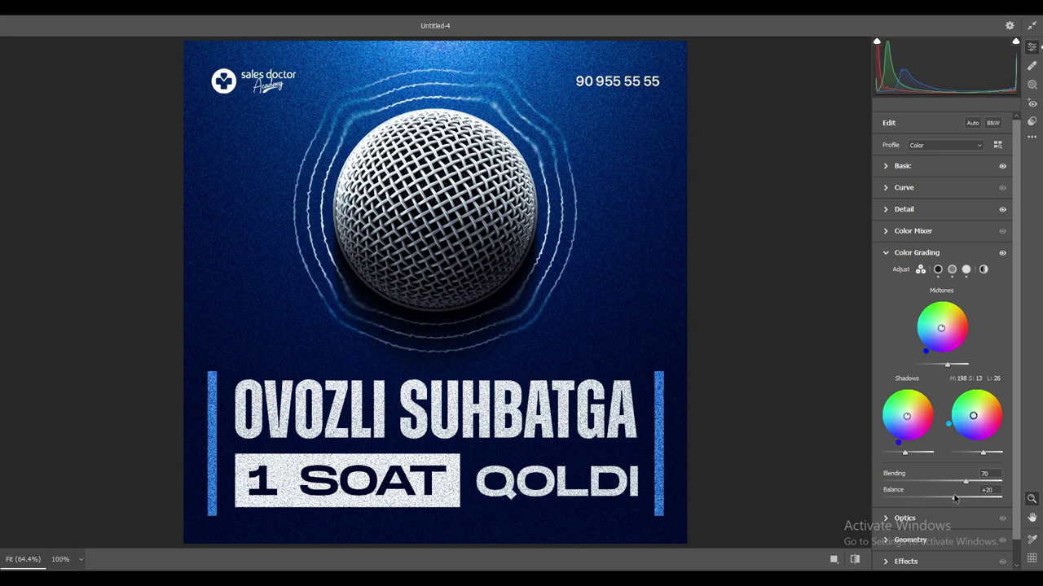
pyautogui.scroll(-1, 1015, 466)
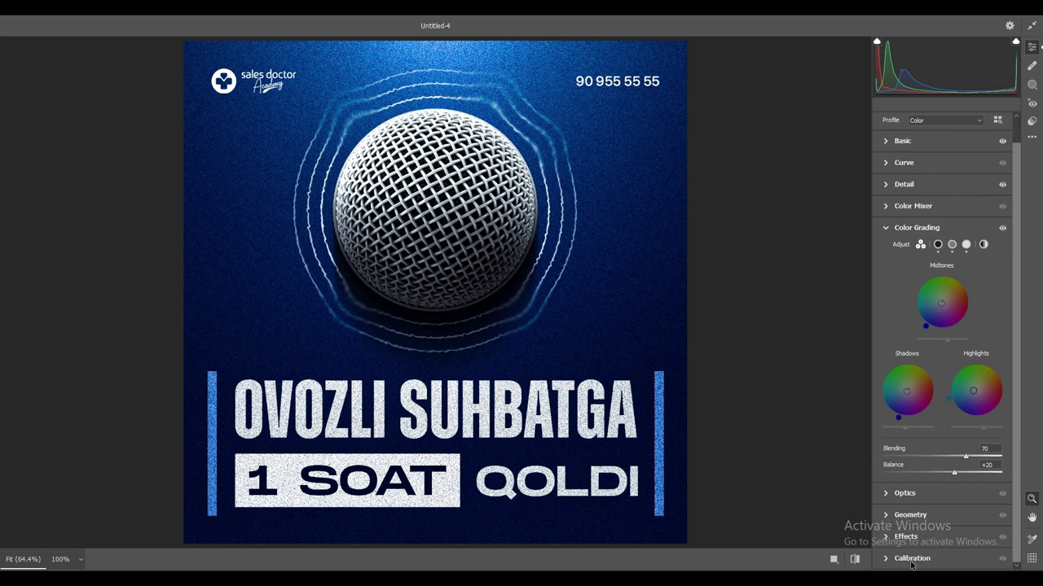
pyautogui.click(892, 537)
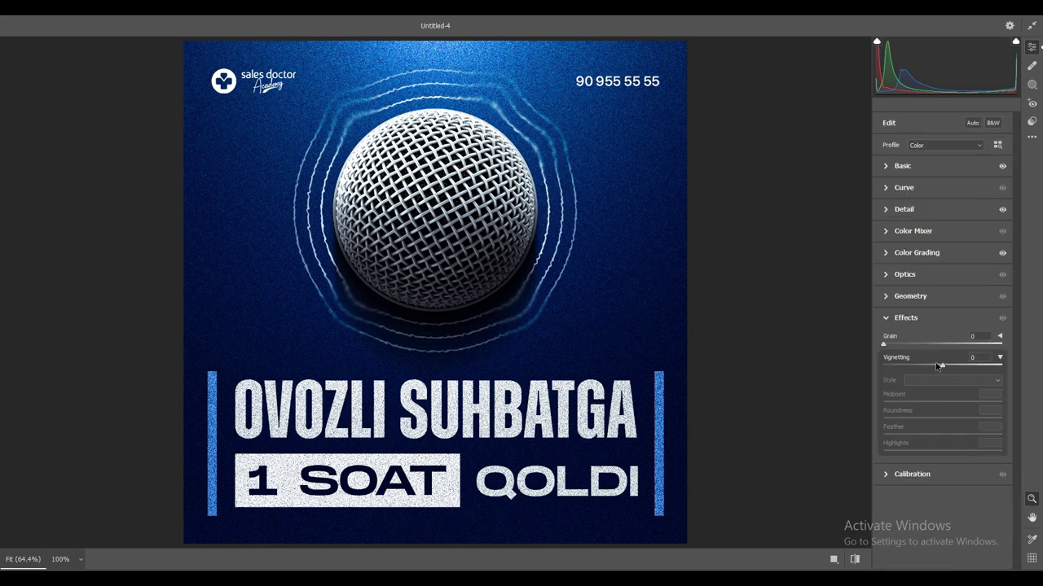
# Add a -9 vignette with vignette Highlights at 100.
pyautogui.moveTo(943, 366); pyautogui.dragTo(935, 367)
pyautogui.moveTo(936, 368); pyautogui.dragTo(937, 369)
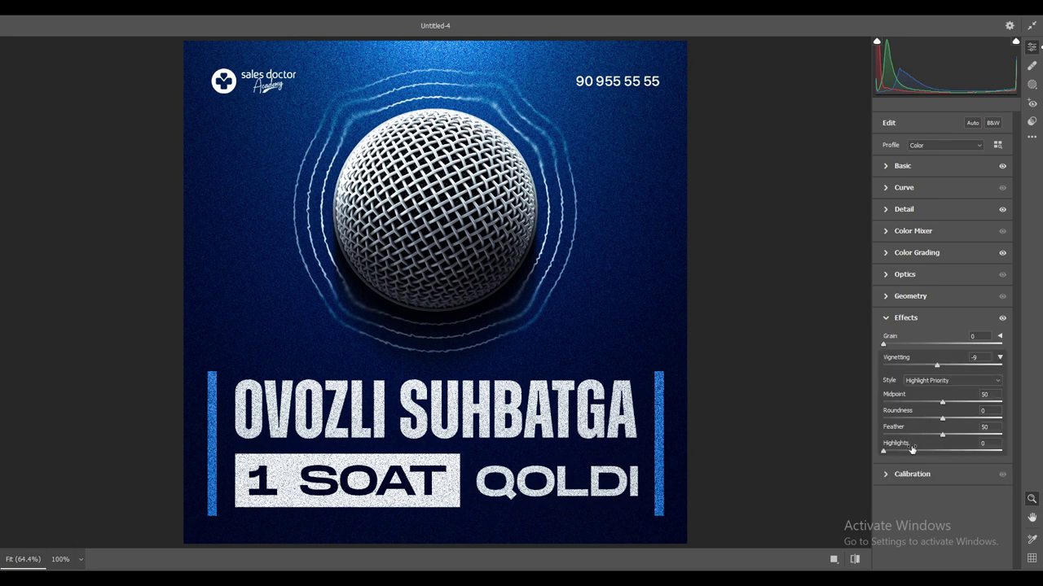
pyautogui.click(956, 453)
pyautogui.moveTo(956, 452); pyautogui.dragTo(1010, 453)
pyautogui.click(855, 559)
# Raise Contrast to +35 and Clarity to +15, then apply the Camera Raw grade.
pyautogui.click(890, 167)
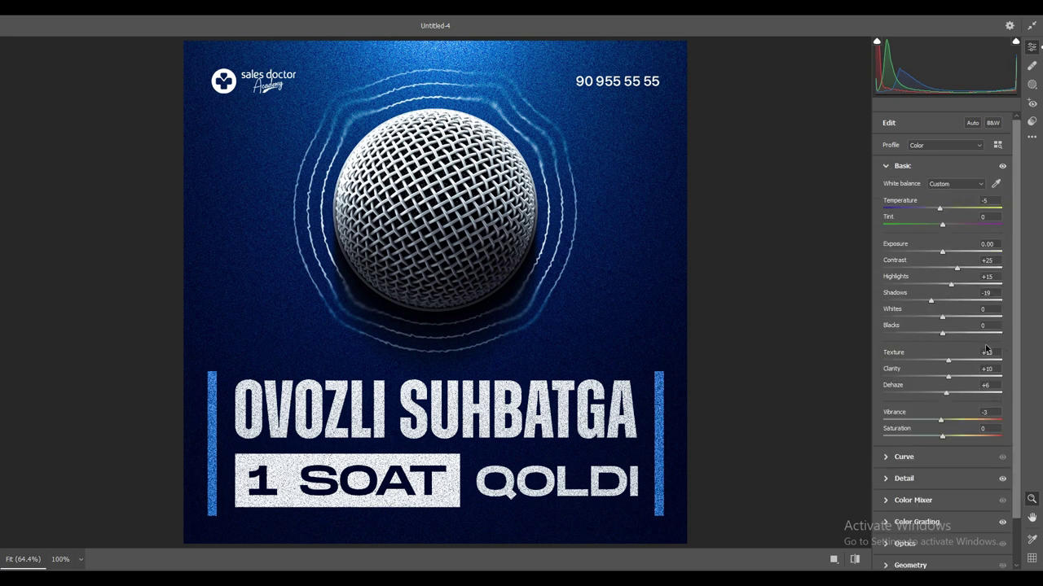
pyautogui.click(990, 260)
pyautogui.write('35')
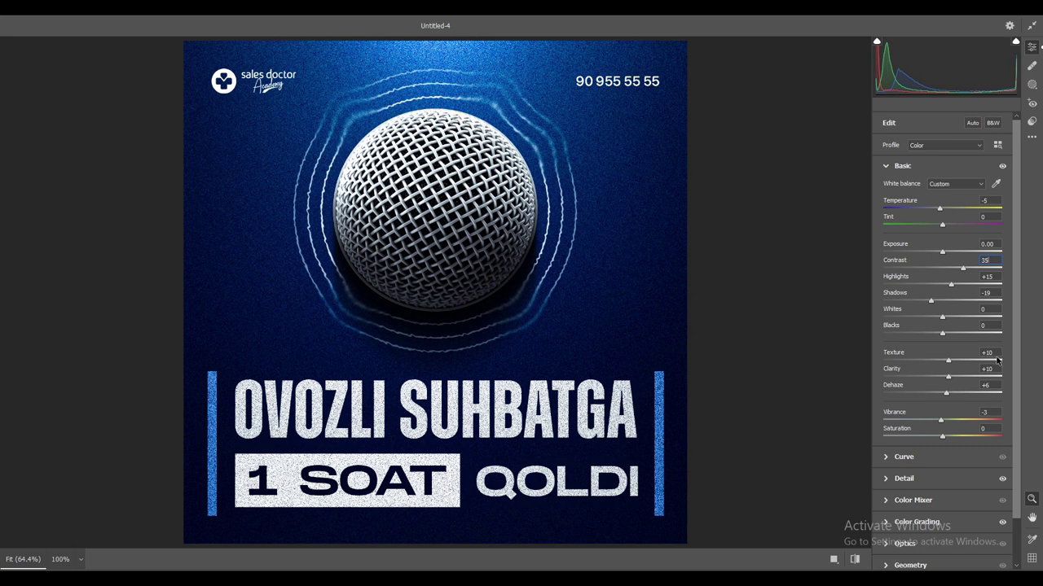
pyautogui.click(989, 369)
pyautogui.click(853, 559)
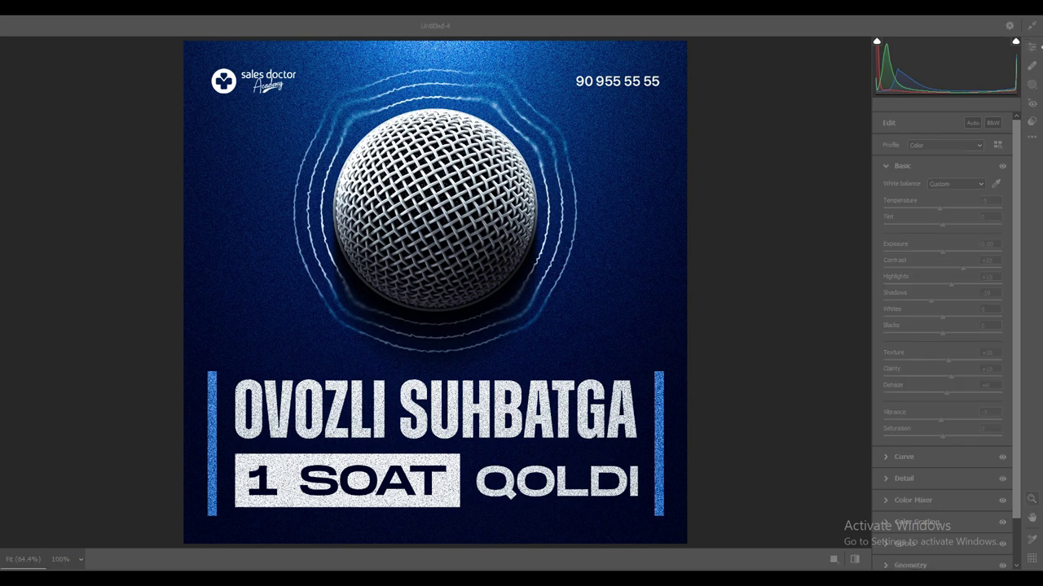
pyautogui.press('Return')
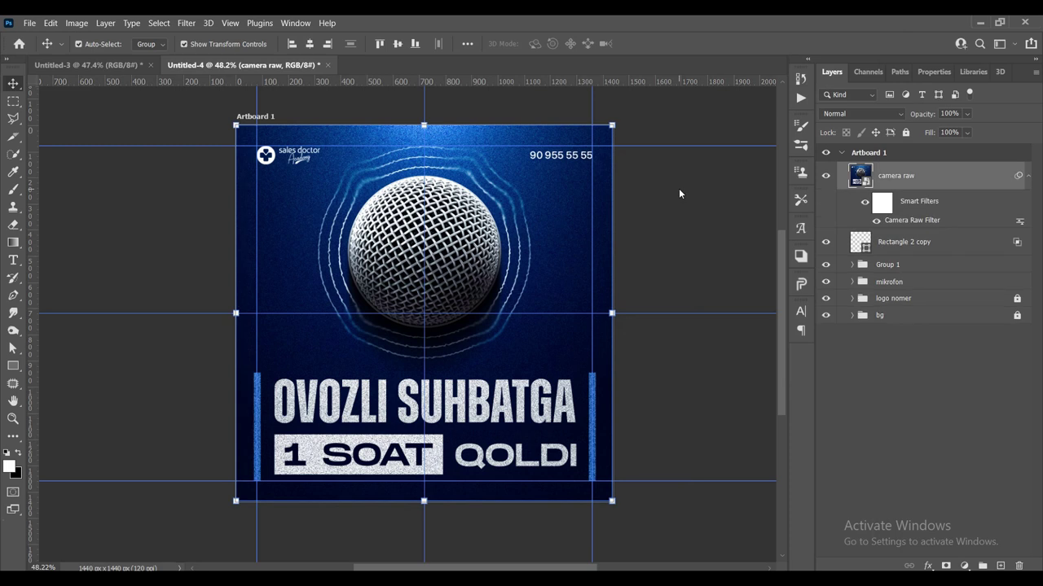
pyautogui.click(651, 272)
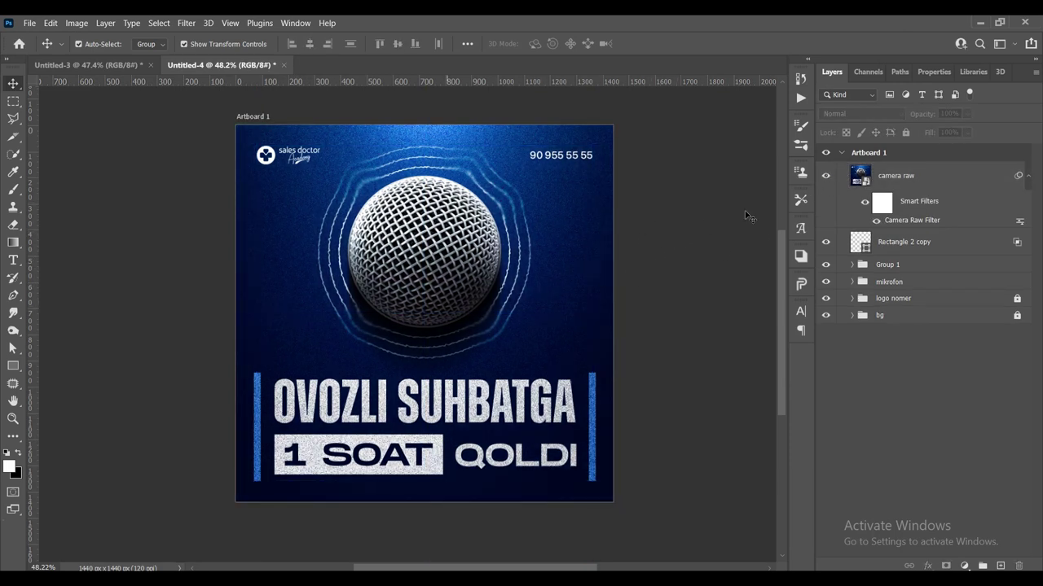
pyautogui.click(825, 176)
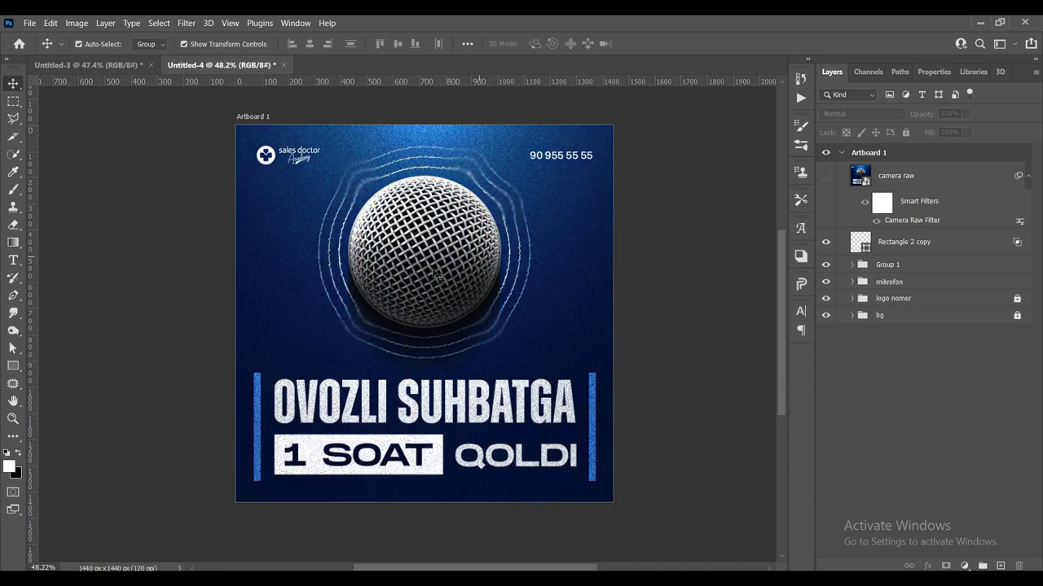
pyautogui.click(825, 176)
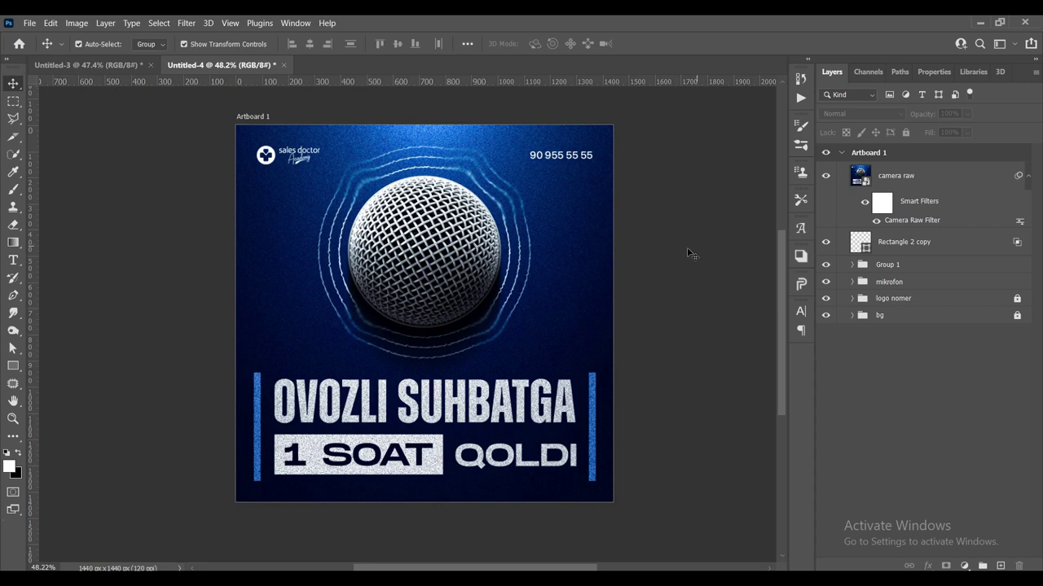
pyautogui.scroll(2, 484, 321)
pyautogui.scroll(-1, 484, 321)
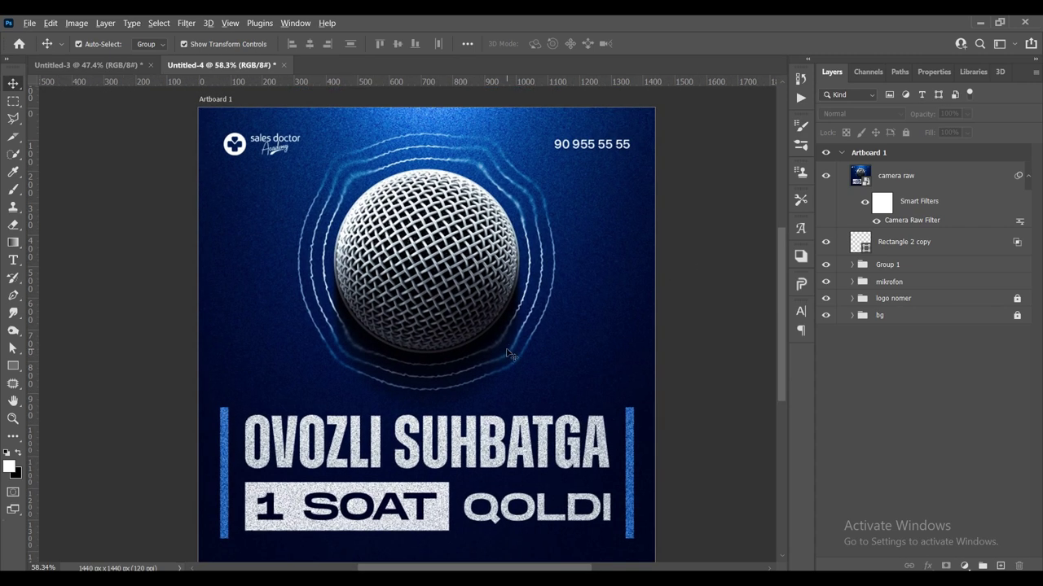
pyautogui.scroll(-2, 506, 349)
pyautogui.moveTo(506, 349); pyautogui.dragTo(487, 339)
pyautogui.click(489, 295)
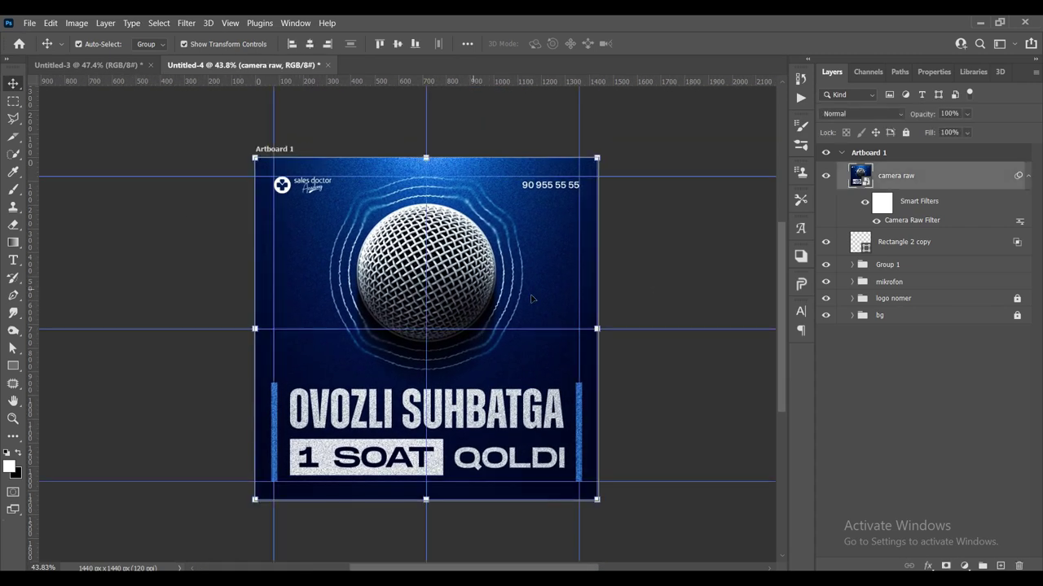
pyautogui.click(702, 274)
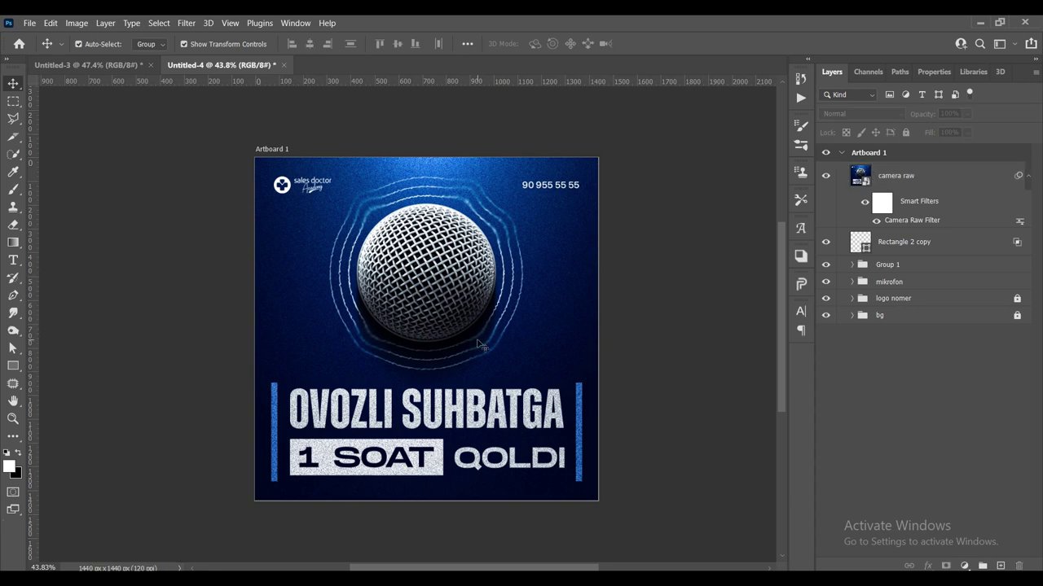
pyautogui.scroll(1, 481, 345)
pyautogui.scroll(1, 476, 342)
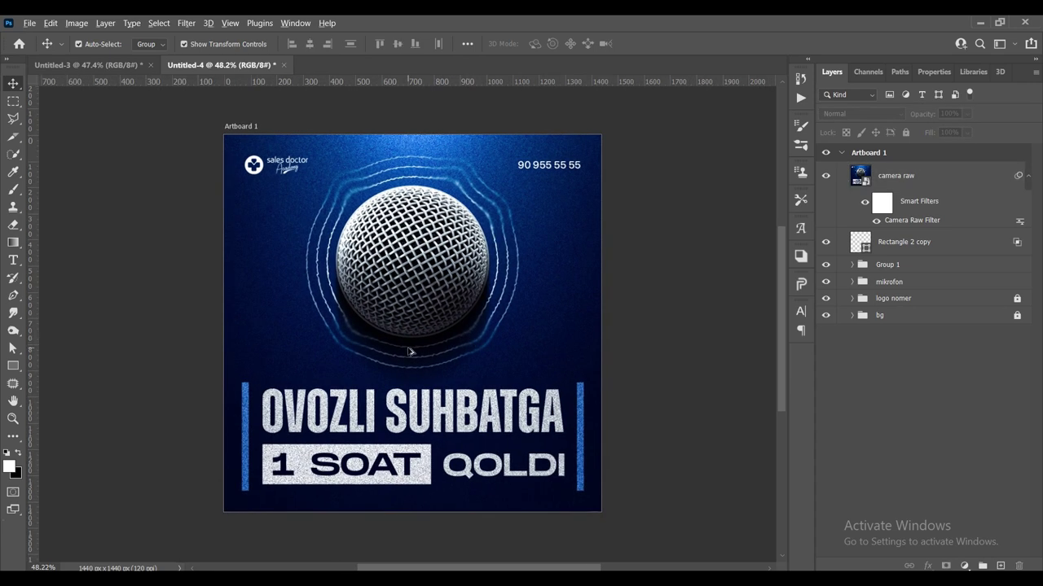
pyautogui.scroll(1, 411, 352)
pyautogui.moveTo(414, 326)
pyautogui.mouseDown()
pyautogui.moveTo(447, 329)
pyautogui.moveTo(424, 324)
pyautogui.mouseUp()
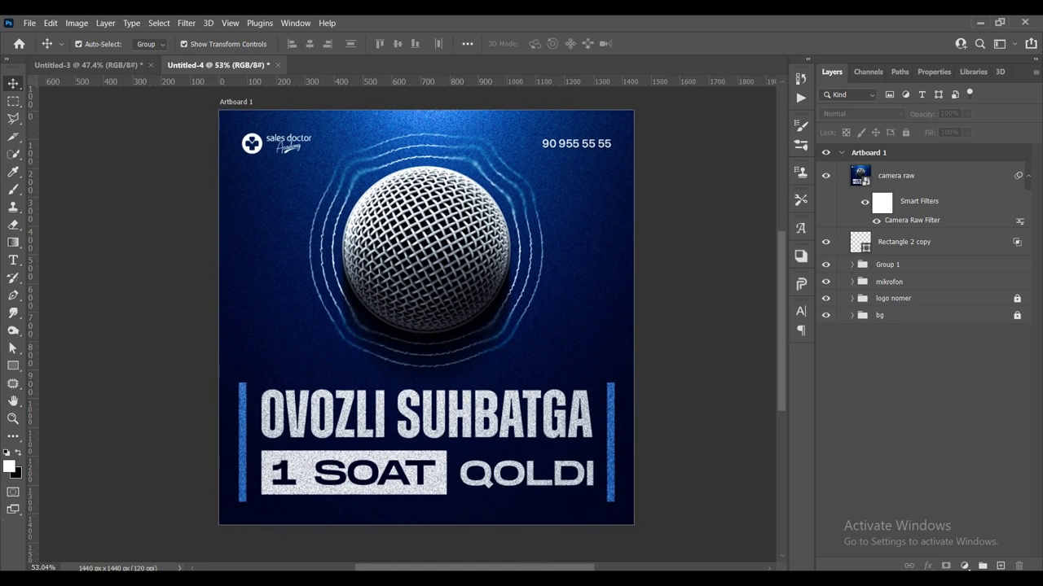